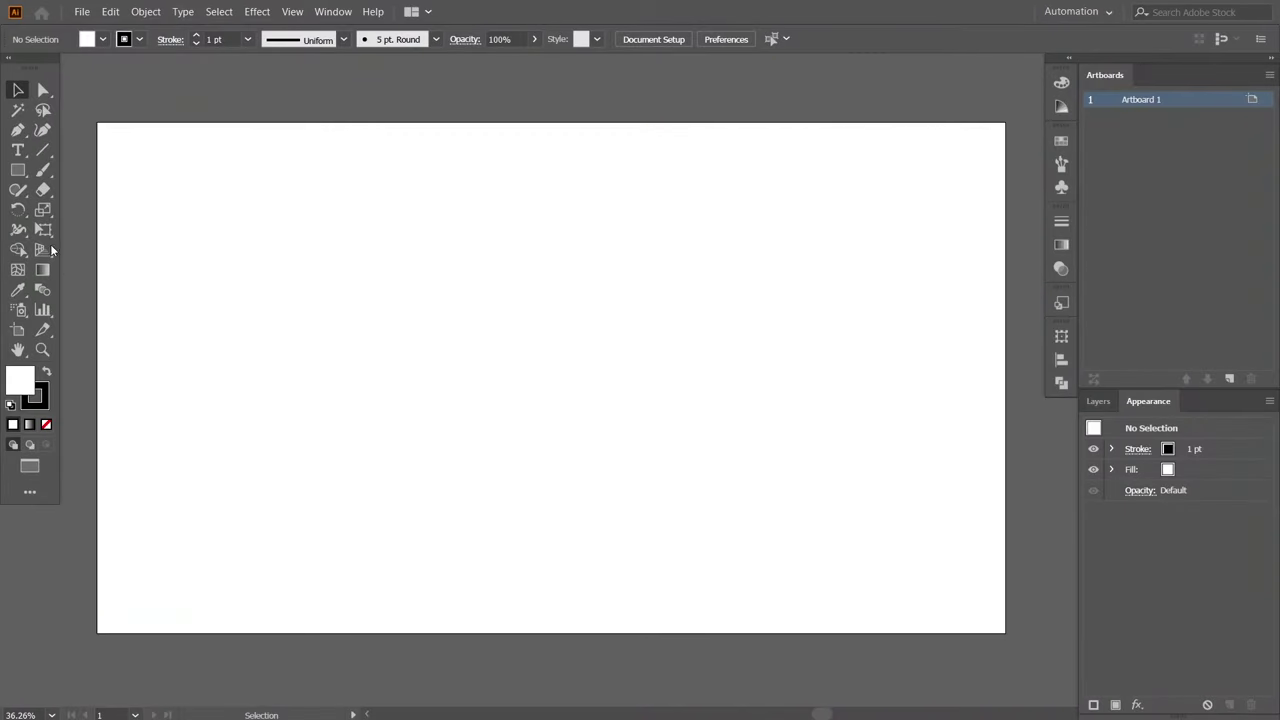
Draw a circle and centre it horizontally and vertically on the artboard.
{"action": "left_click_drag", "start_coordinate": [12, 176], "coordinate": [70, 210]}
{"action": "left_click_drag", "start_coordinate": [563, 413], "coordinate": [737, 240]}
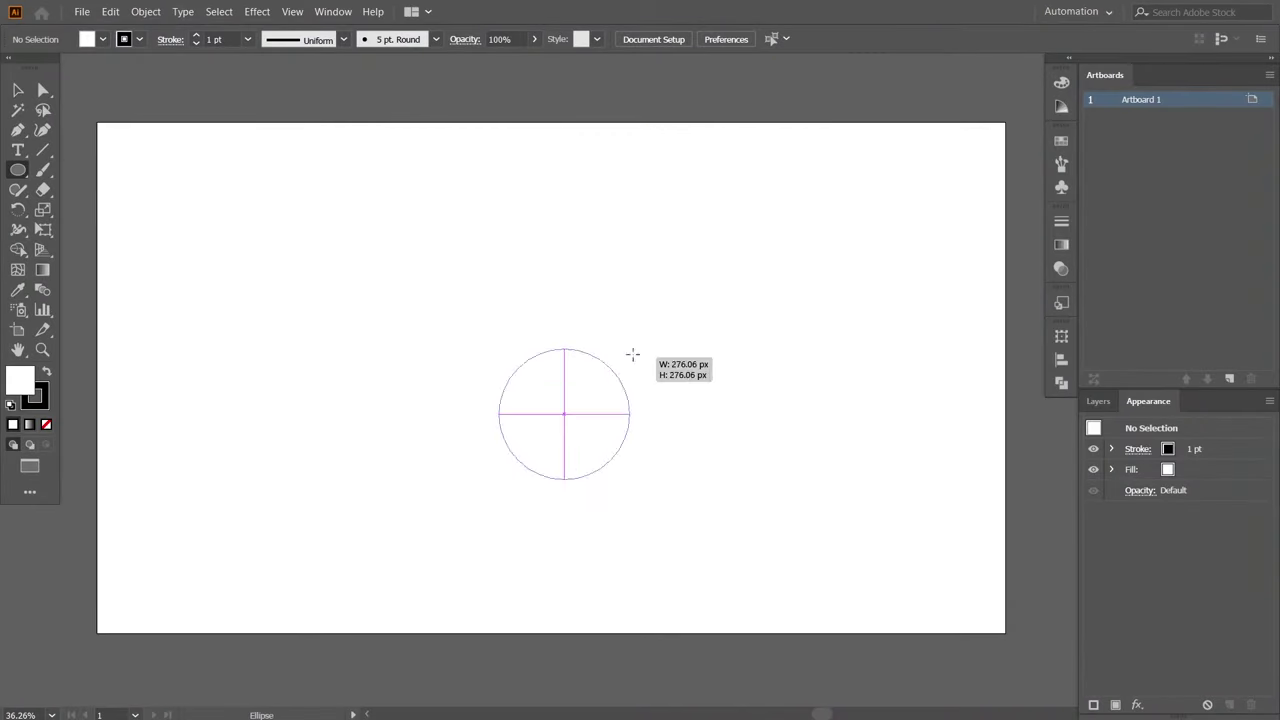
{"action": "left_click", "coordinate": [17, 91]}
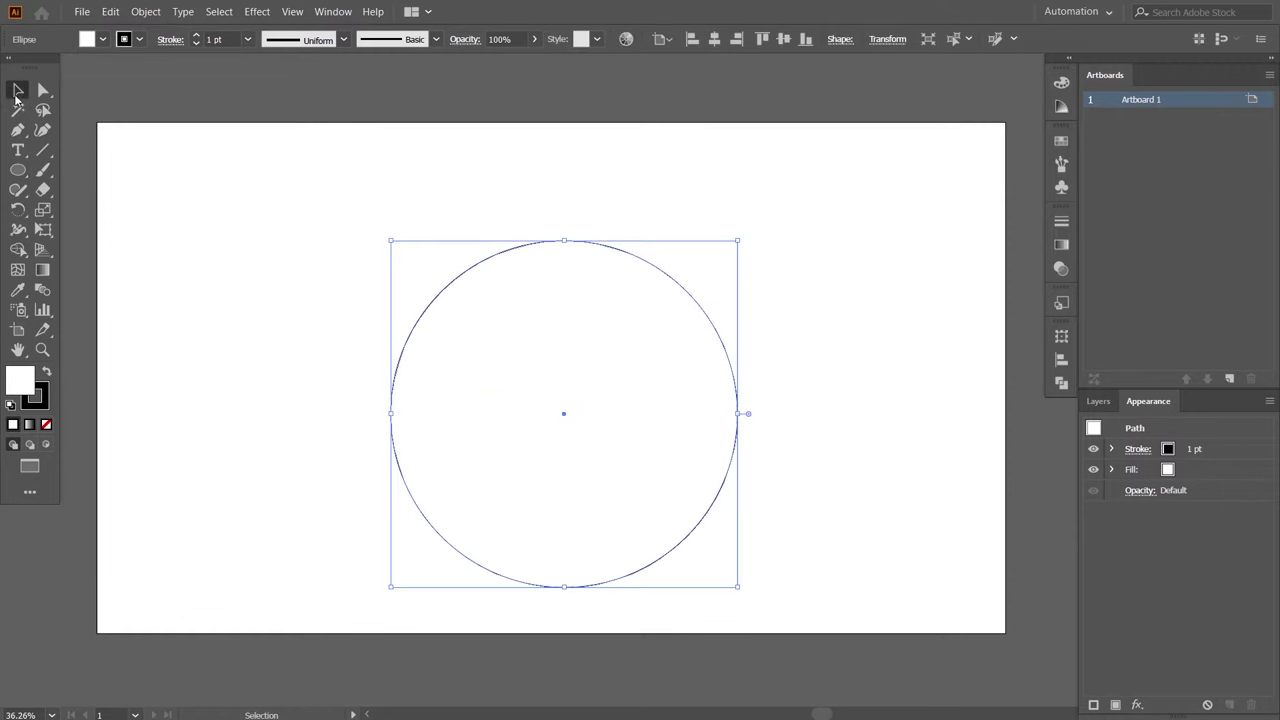
{"action": "left_click", "coordinate": [713, 40]}
{"action": "left_click", "coordinate": [784, 39]}
{"action": "left_click", "coordinate": [883, 443]}
{"action": "left_click", "coordinate": [669, 507]}
Paste copies in front and scale them into a double rim and a smaller inner circle.
{"action": "key", "text": "ctrl+shift+a"}
{"action": "key", "text": "ctrl+a"}
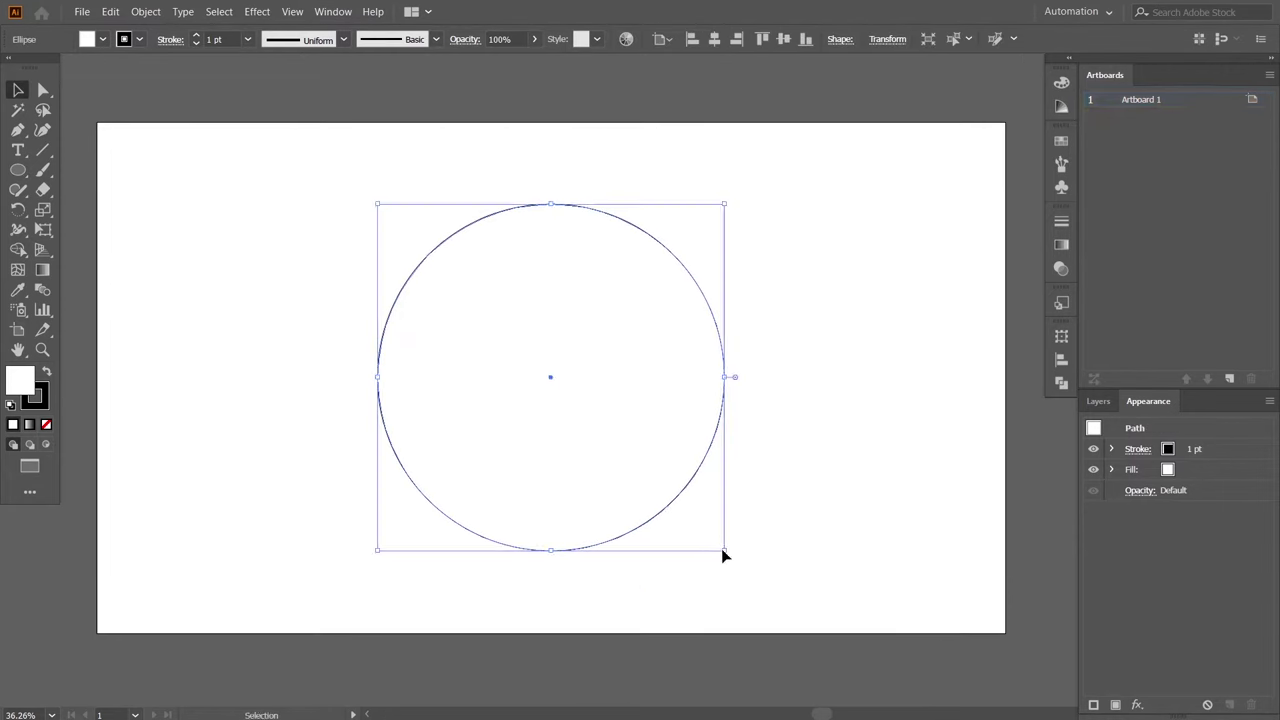
{"action": "left_click_drag", "start_coordinate": [723, 550], "coordinate": [719, 544]}
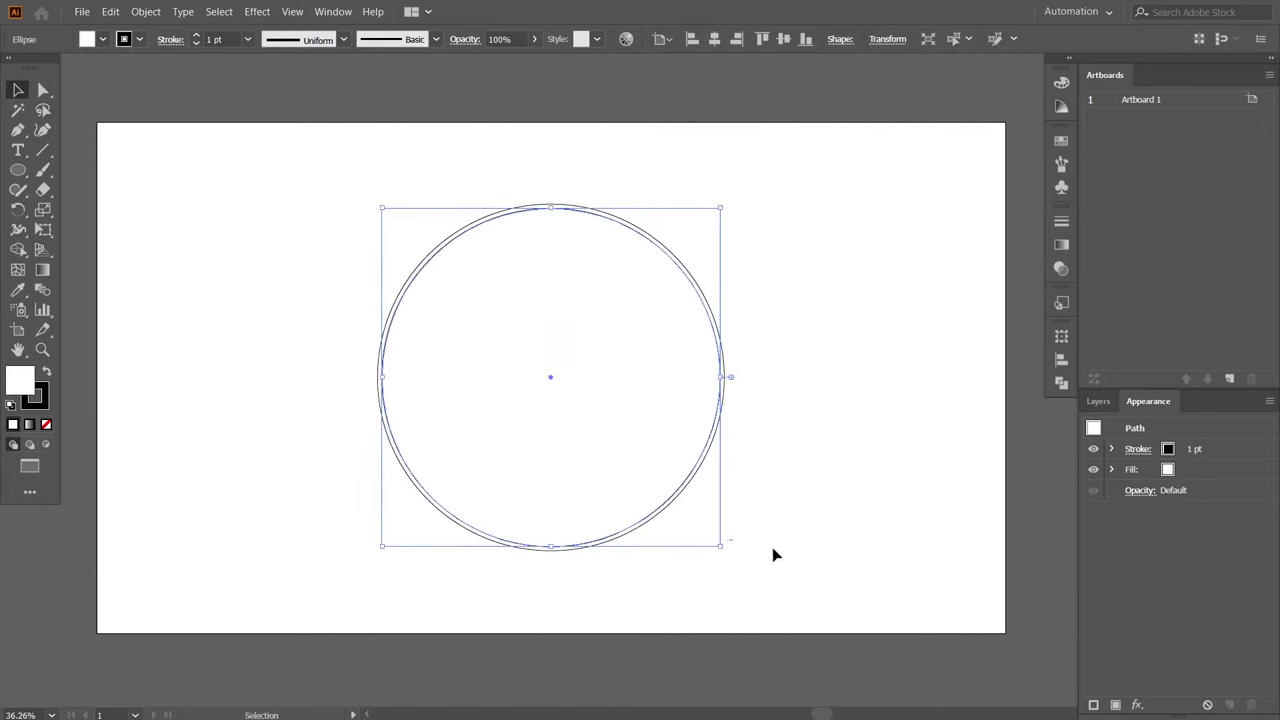
{"action": "left_click_drag", "start_coordinate": [724, 550], "coordinate": [697, 521]}
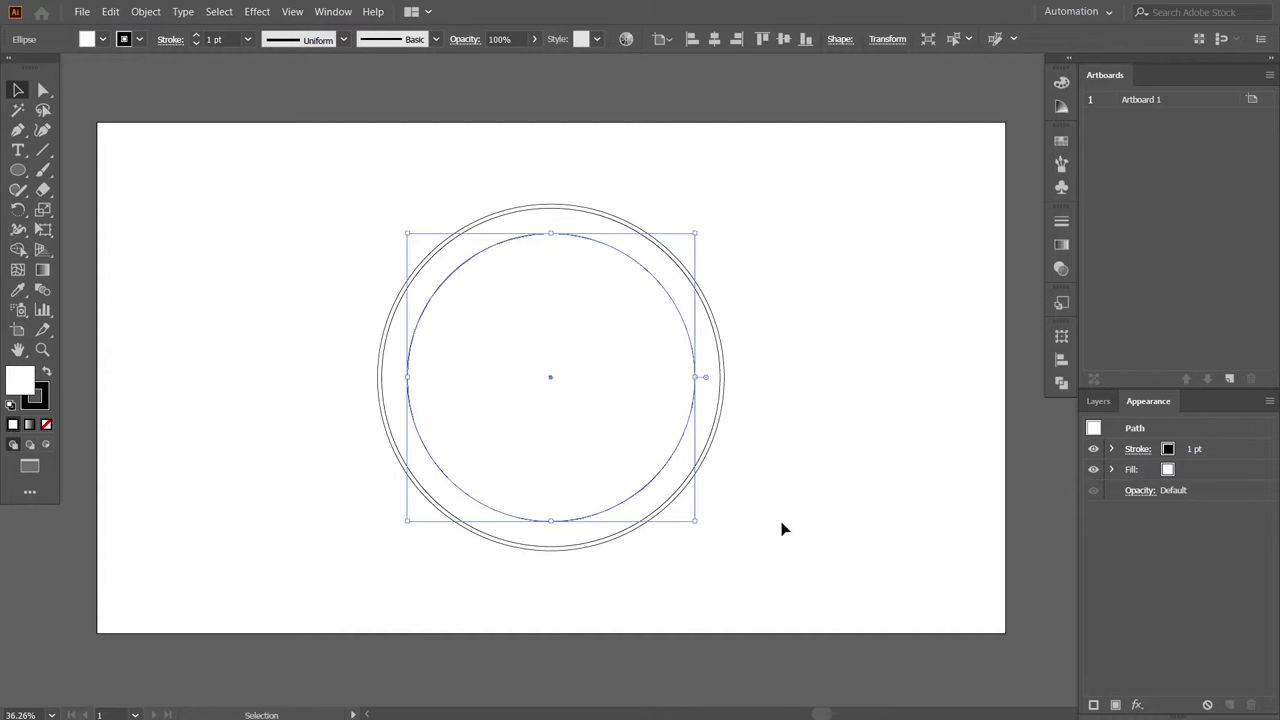
{"action": "left_click", "coordinate": [673, 517]}
{"action": "left_click", "coordinate": [650, 489], "text": "ctrl"}
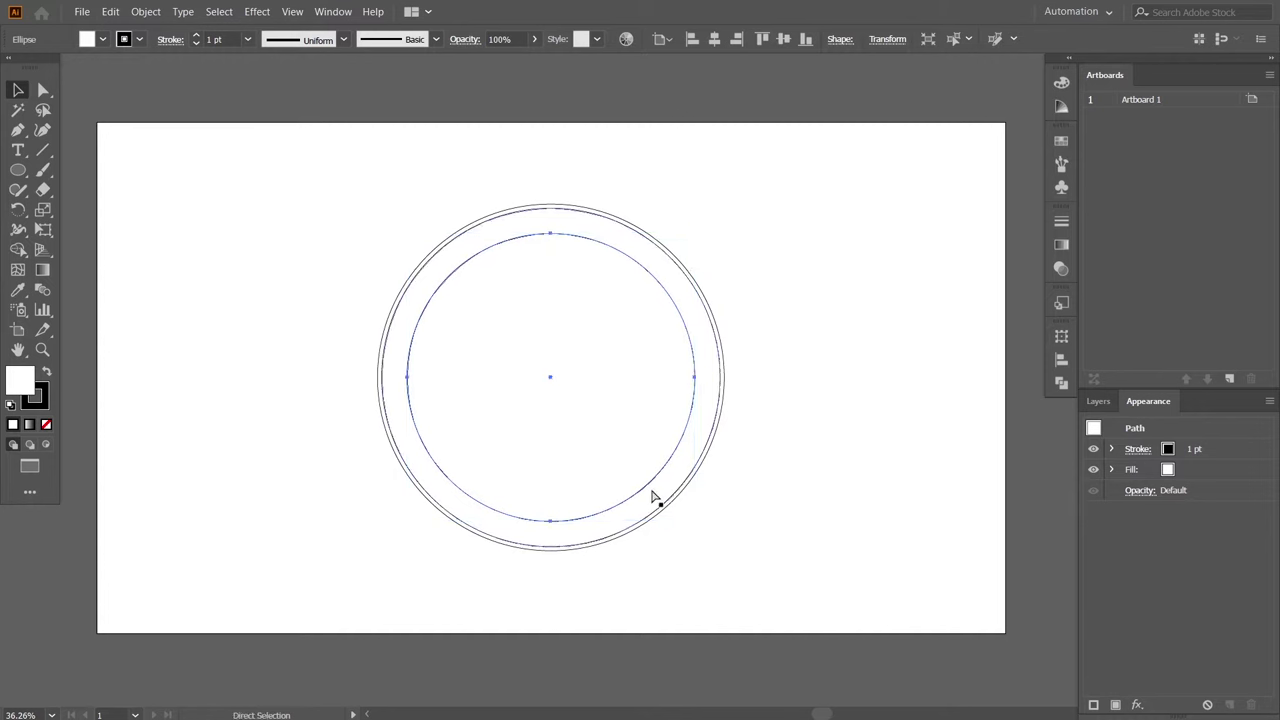
{"action": "left_click_drag", "start_coordinate": [696, 522], "coordinate": [690, 512]}
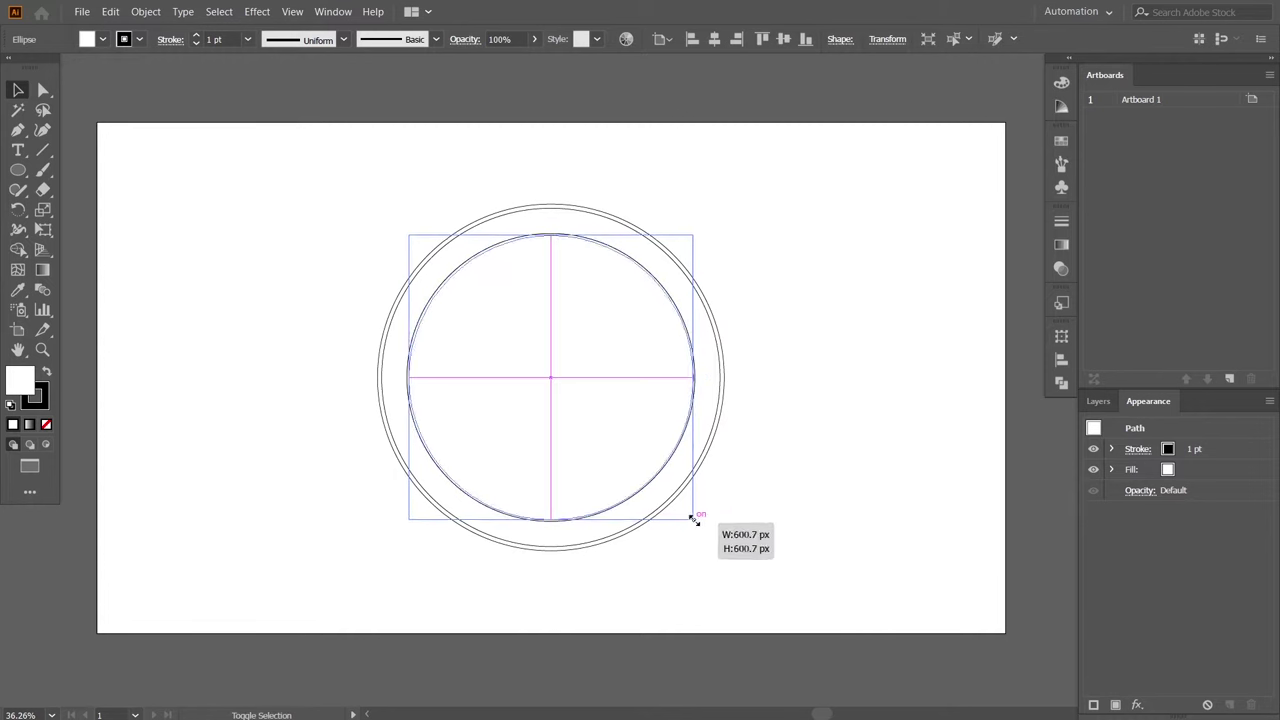
{"action": "left_click", "coordinate": [807, 533]}
Enlarge an outer-circle copy into an 883.58 px saucer and send it one step backward.
{"action": "left_click", "coordinate": [720, 425]}
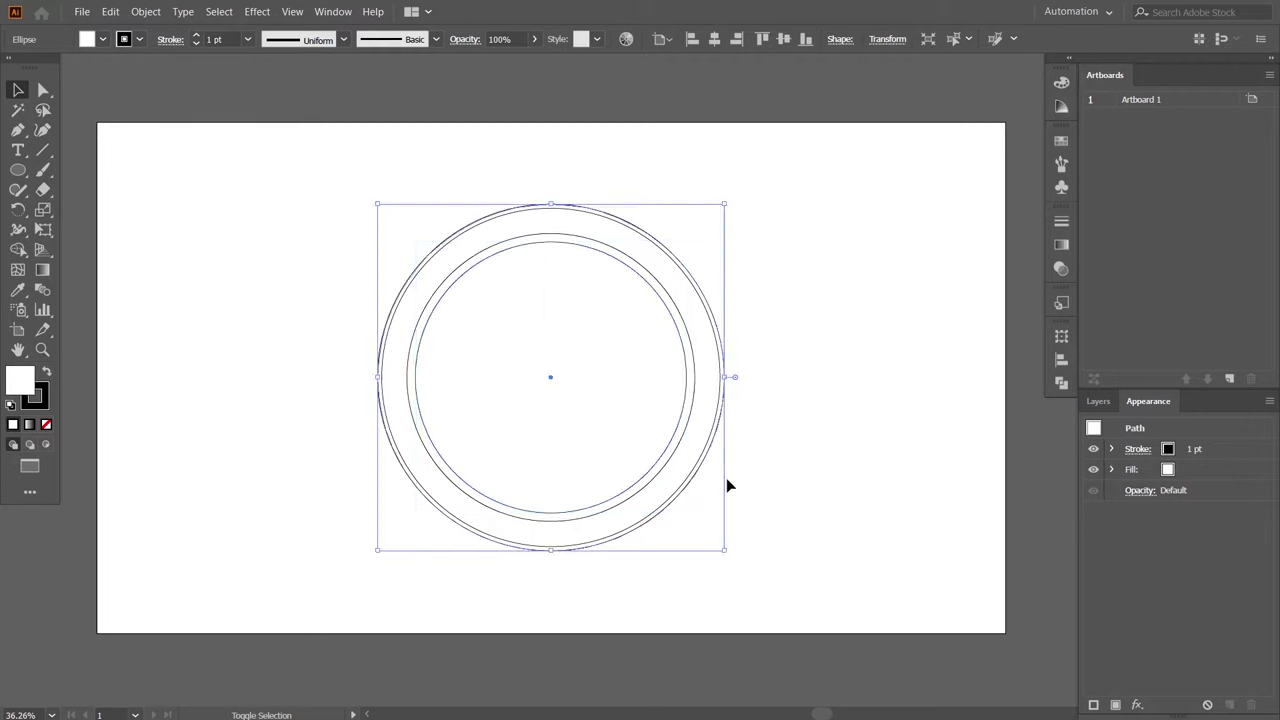
{"action": "left_click_drag", "start_coordinate": [725, 551], "coordinate": [776, 615]}
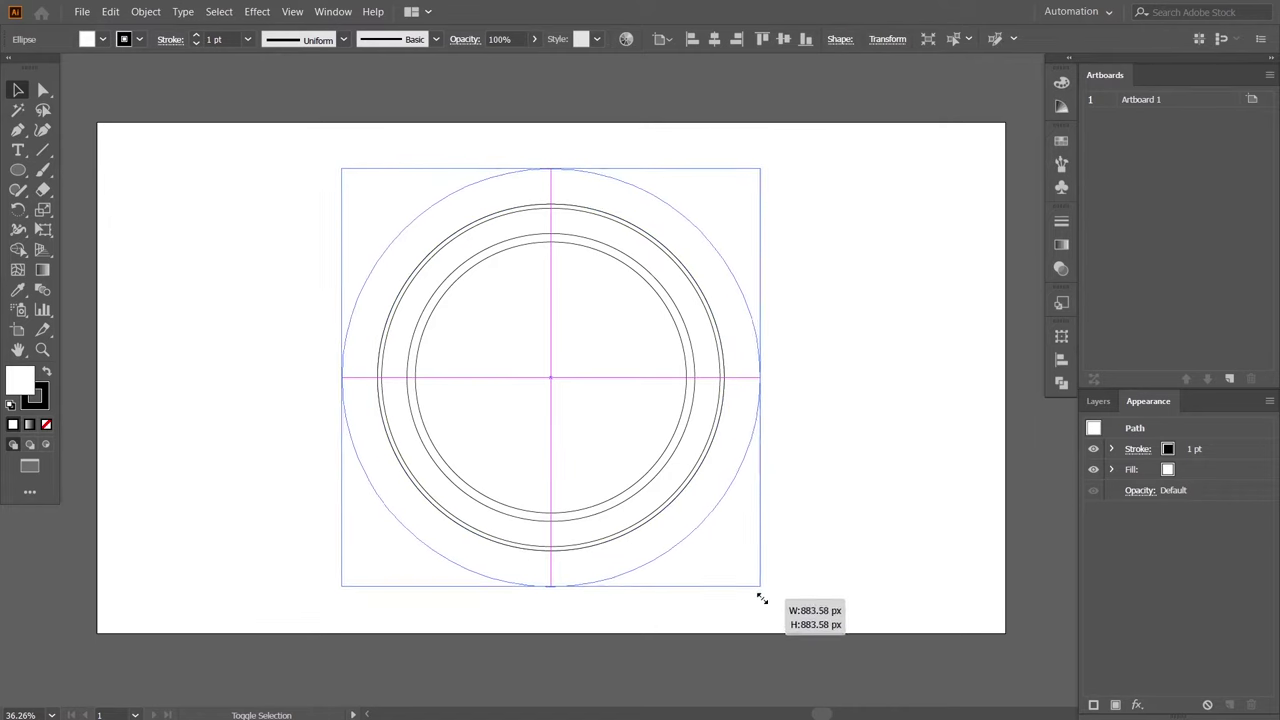
{"action": "left_click_drag", "start_coordinate": [776, 615], "coordinate": [782, 625]}
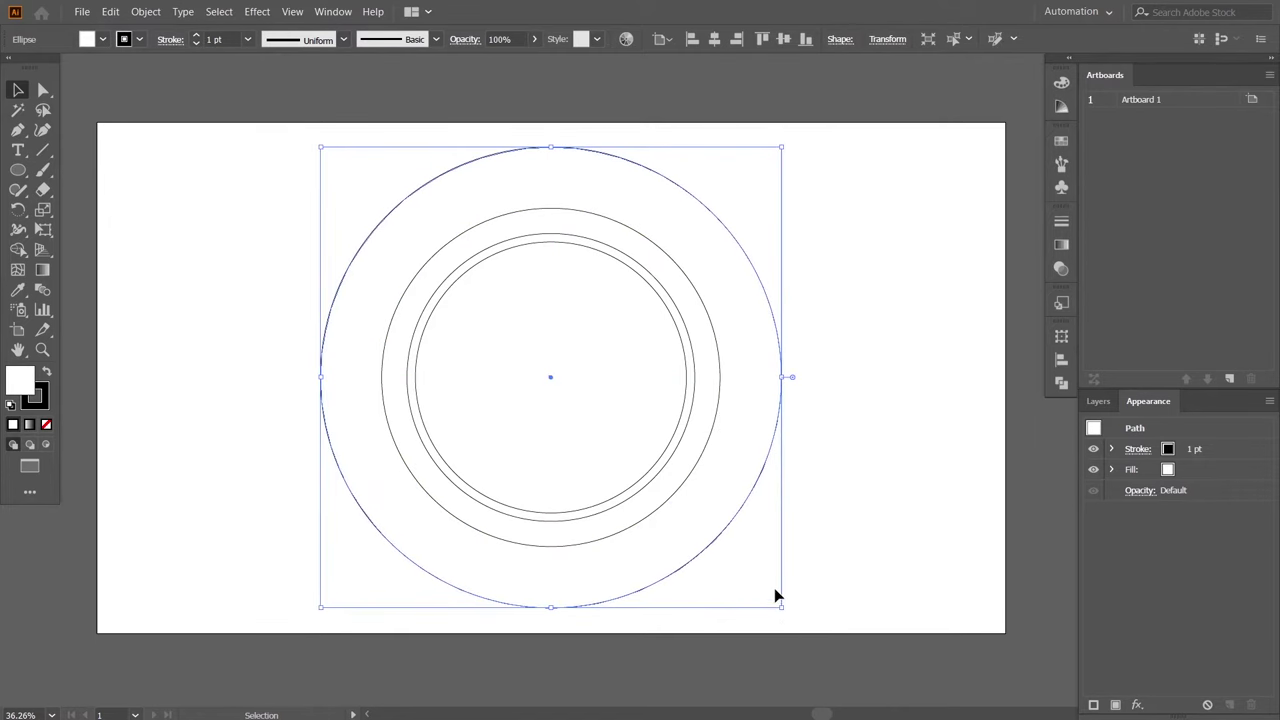
{"action": "right_click", "coordinate": [776, 596]}
{"action": "left_click", "coordinate": [1003, 540]}
{"action": "left_click", "coordinate": [776, 455]}
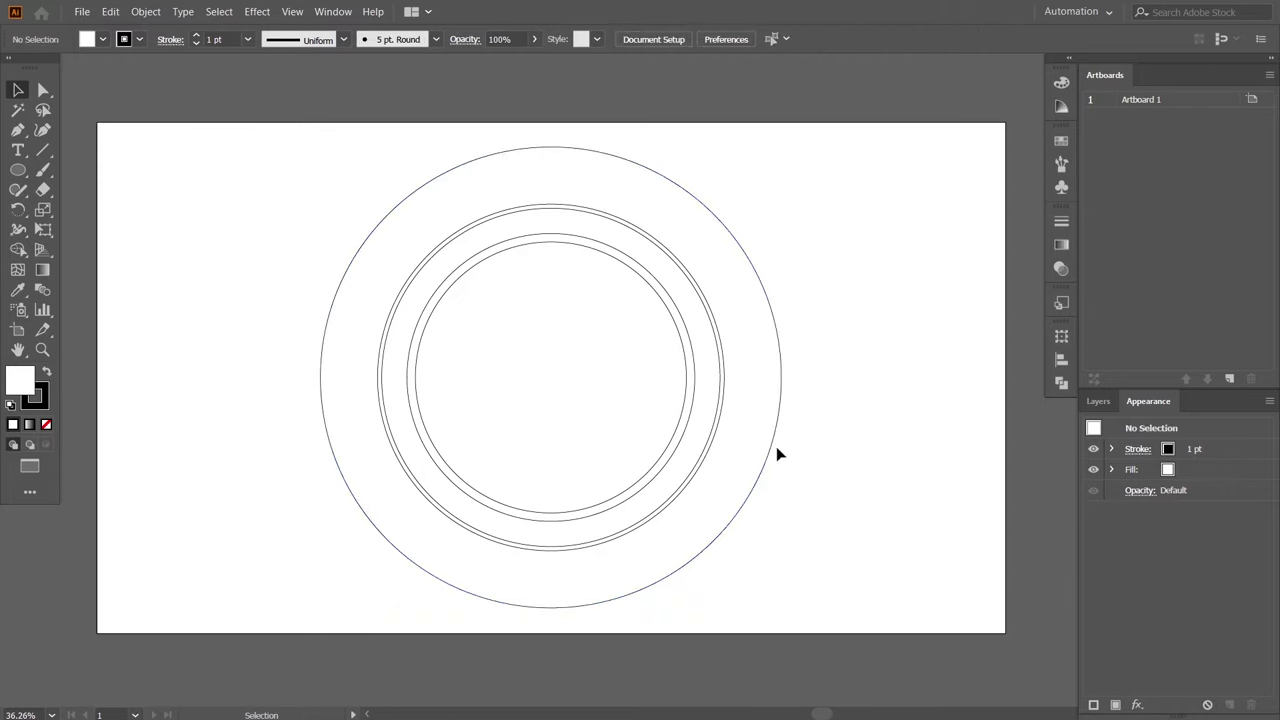
{"action": "left_click", "coordinate": [769, 458]}
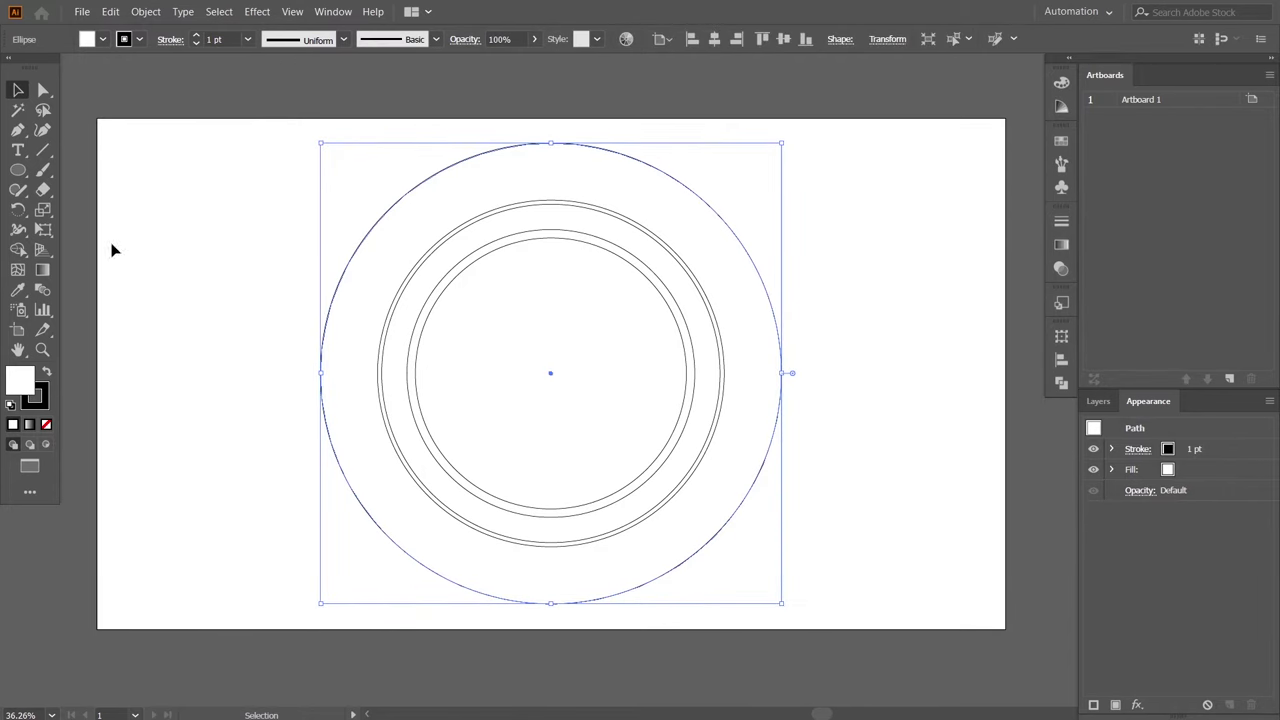
Draw a handle rectangle at the cup's right and align its vertical centre with the cup.
{"action": "left_click", "coordinate": [20, 170]}
{"action": "left_click_drag", "start_coordinate": [703, 337], "coordinate": [819, 385]}
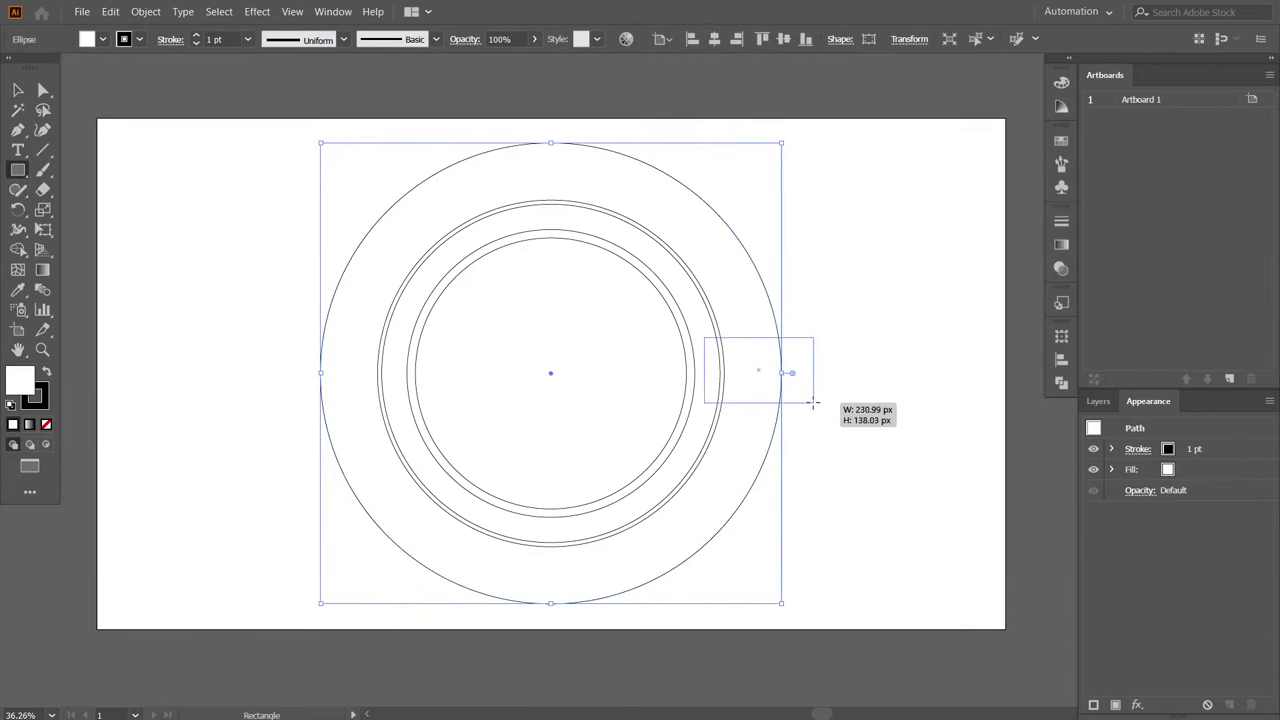
{"action": "key", "text": "v"}
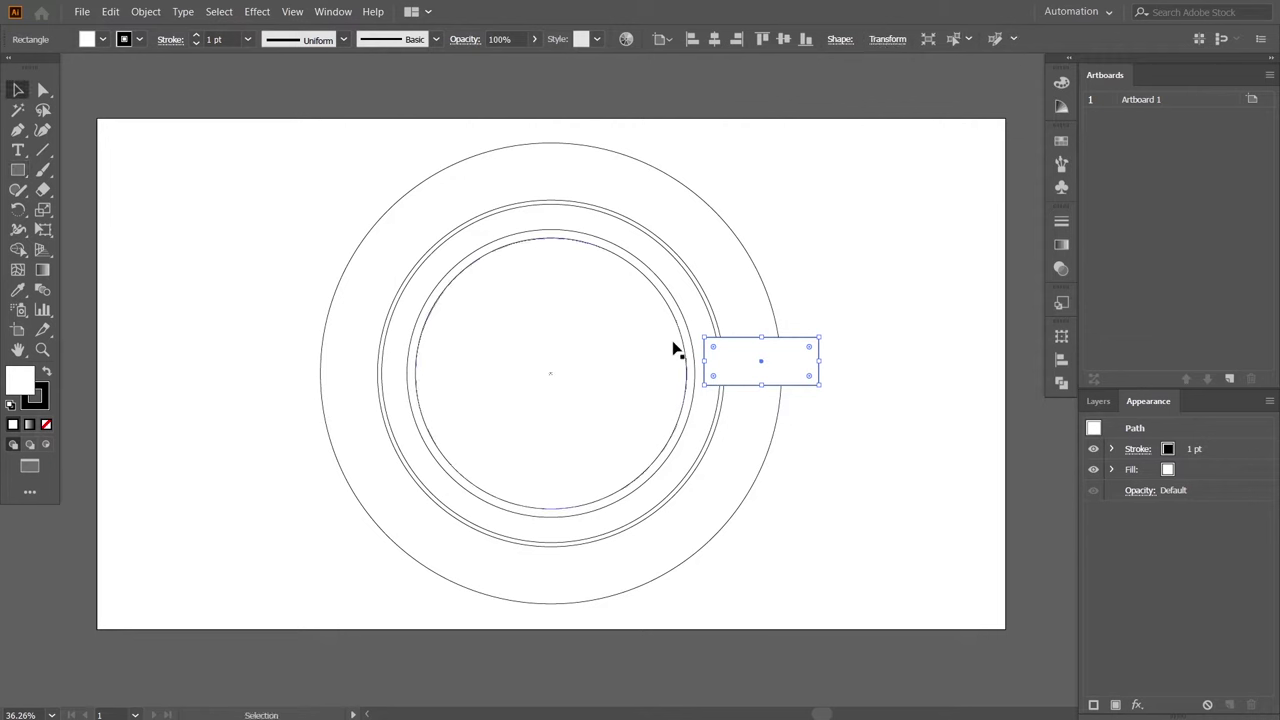
{"action": "left_click", "coordinate": [790, 41]}
{"action": "left_click", "coordinate": [899, 485]}
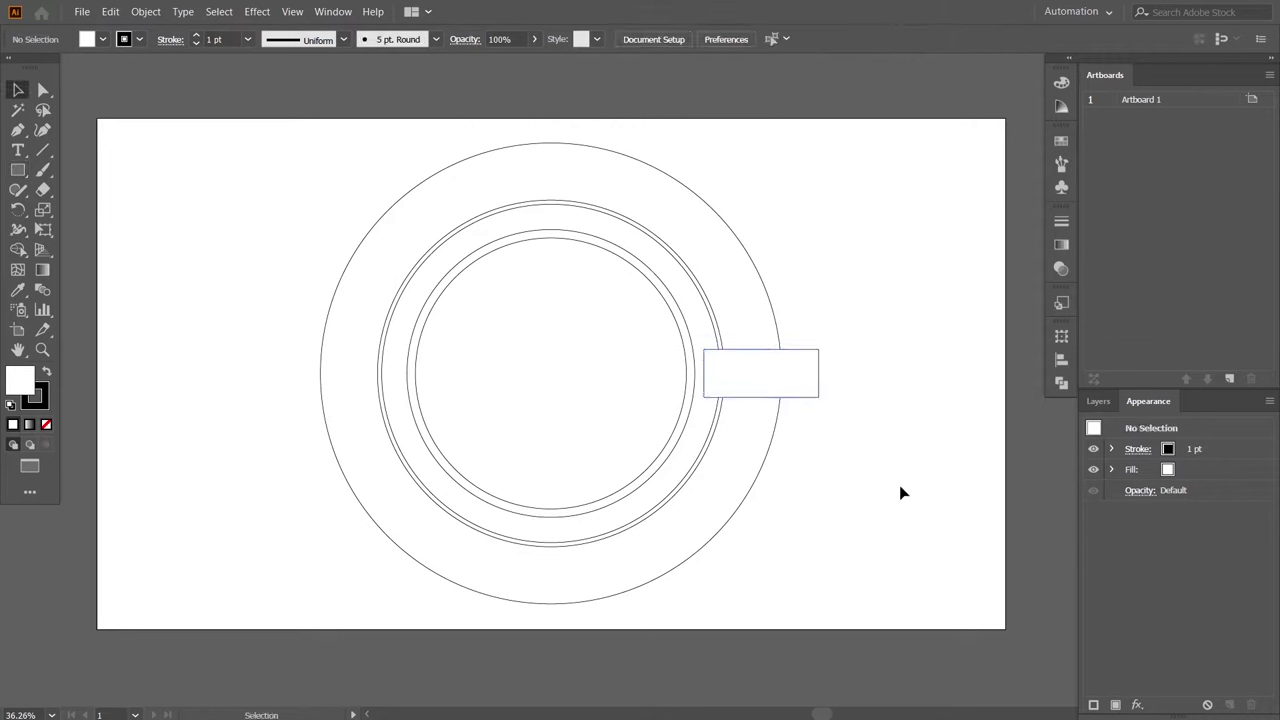
{"action": "left_click", "coordinate": [815, 378]}
Round the rectangle's right-hand corners fully using live corners.
{"action": "left_click", "coordinate": [43, 89]}
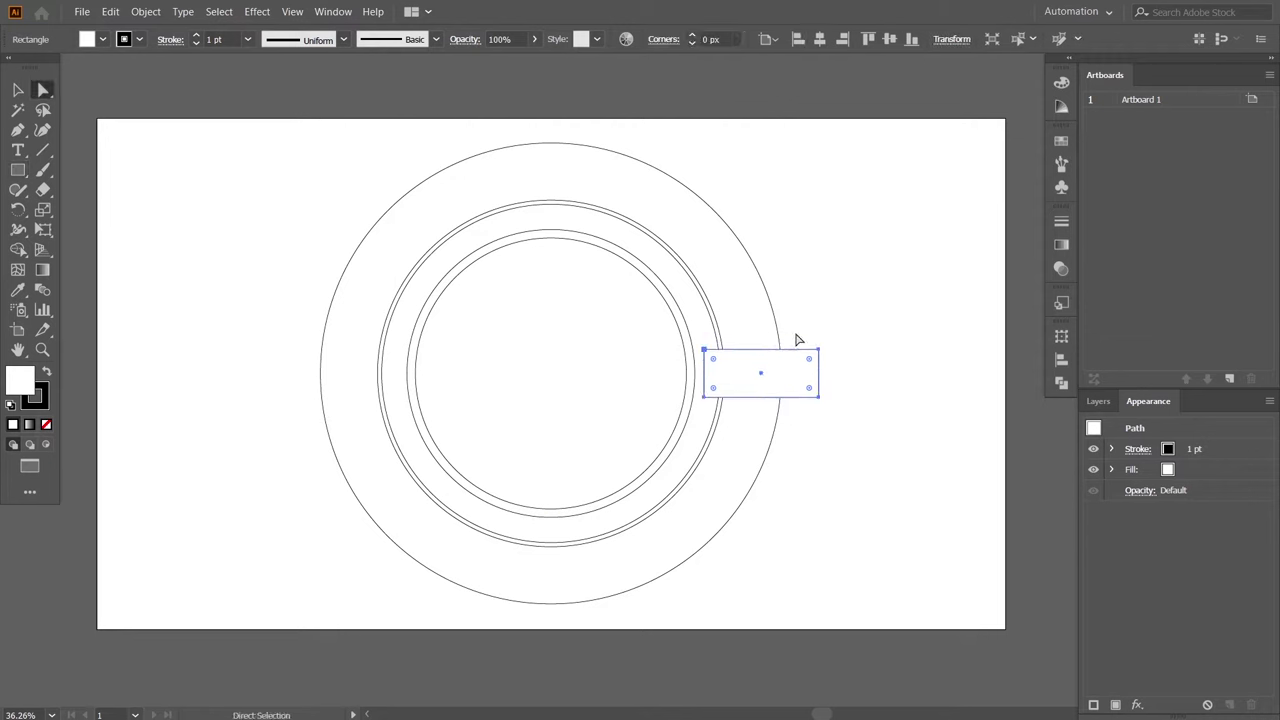
{"action": "left_click_drag", "start_coordinate": [809, 386], "coordinate": [778, 373]}
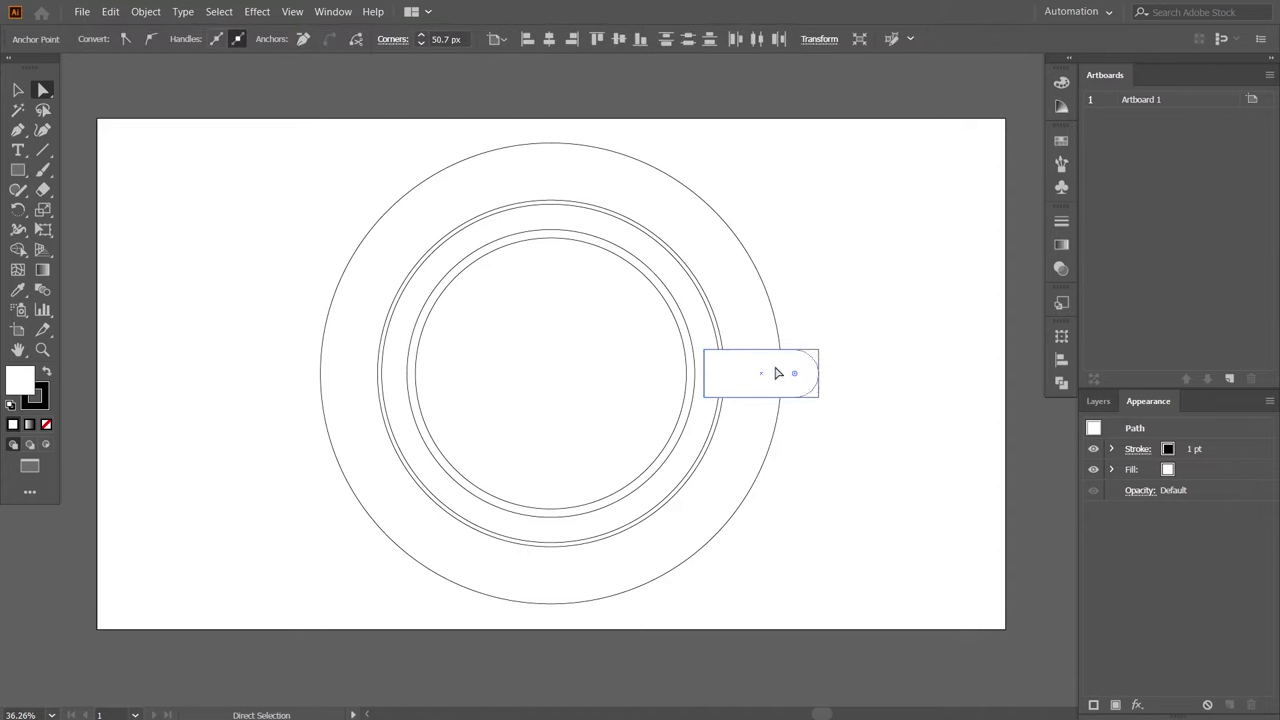
{"action": "left_click", "coordinate": [17, 89]}
{"action": "left_click", "coordinate": [889, 551]}
{"action": "scroll", "coordinate": [935, 600], "scroll_direction": "down", "scroll_amount": 1}
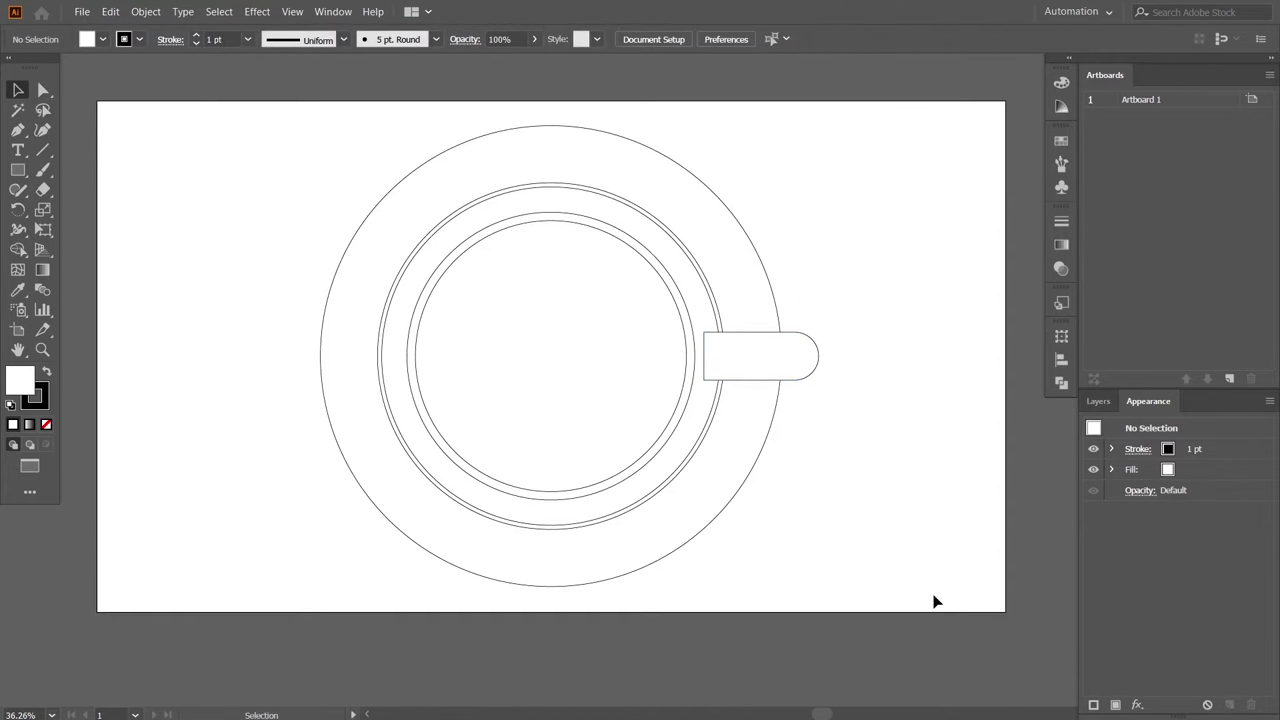
{"action": "left_click", "coordinate": [789, 373]}
Resize the rounded handle slightly and nudge it right against the cup's edge.
{"action": "left_click_drag", "start_coordinate": [703, 358], "coordinate": [702, 358]}
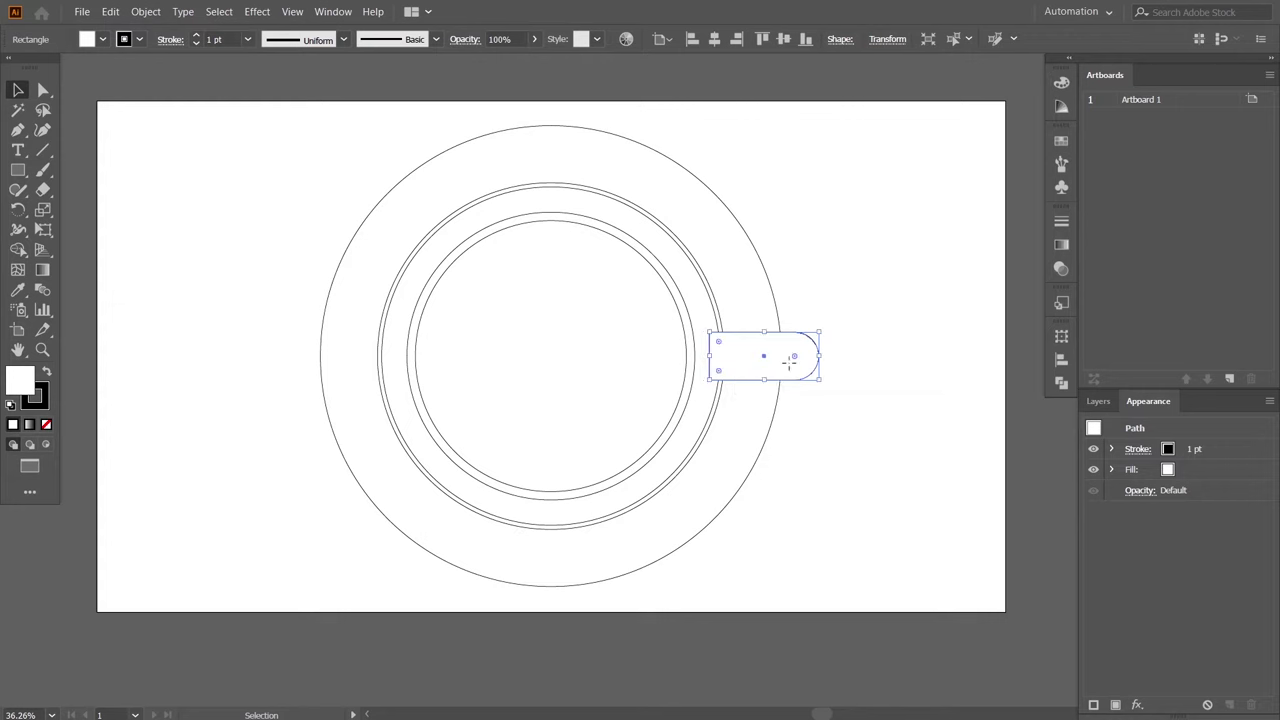
{"action": "left_click", "coordinate": [863, 491]}
{"action": "left_click_drag", "start_coordinate": [863, 491], "coordinate": [865, 505]}
{"action": "left_click_drag", "start_coordinate": [755, 387], "coordinate": [761, 387]}
{"action": "left_click", "coordinate": [864, 527]}
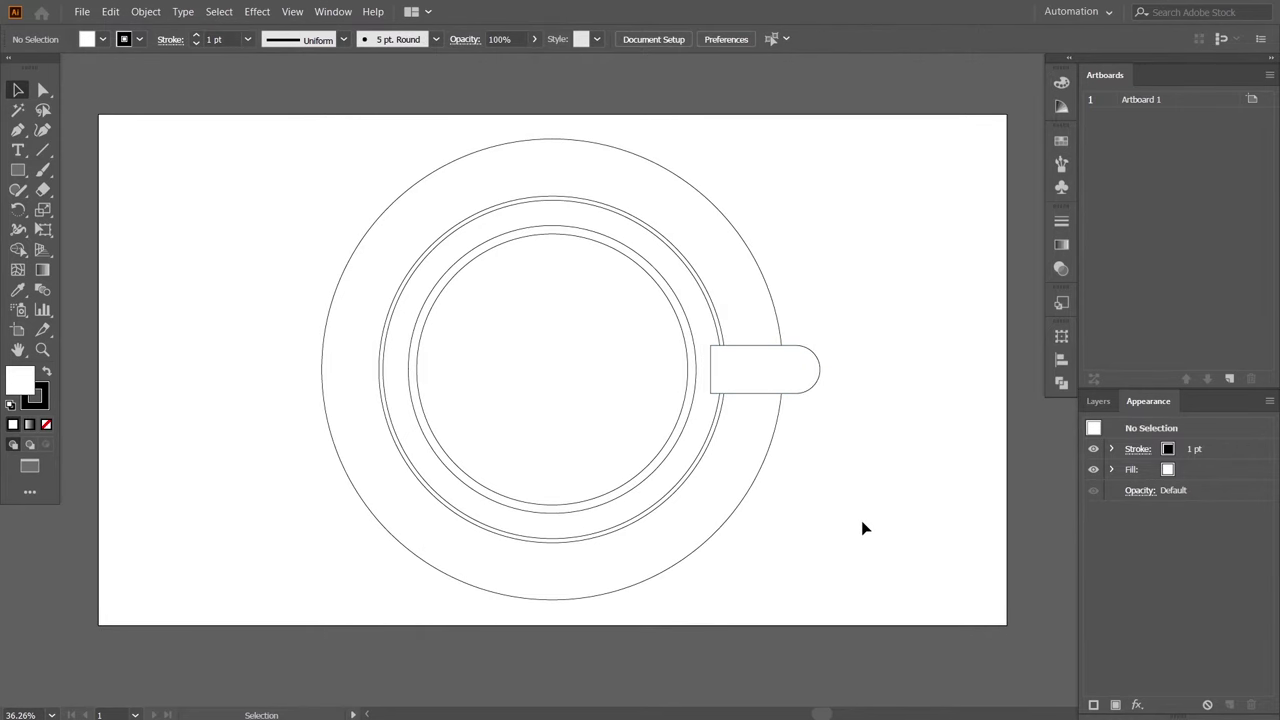
{"action": "key", "text": "ctrl+minus"}
{"action": "key", "text": "ctrl+minus"}
{"action": "key", "text": "ctrl+minus"}
{"action": "key", "text": "ctrl+plus"}
{"action": "key", "text": "ctrl+plus"}
{"action": "right_click", "coordinate": [768, 376]}
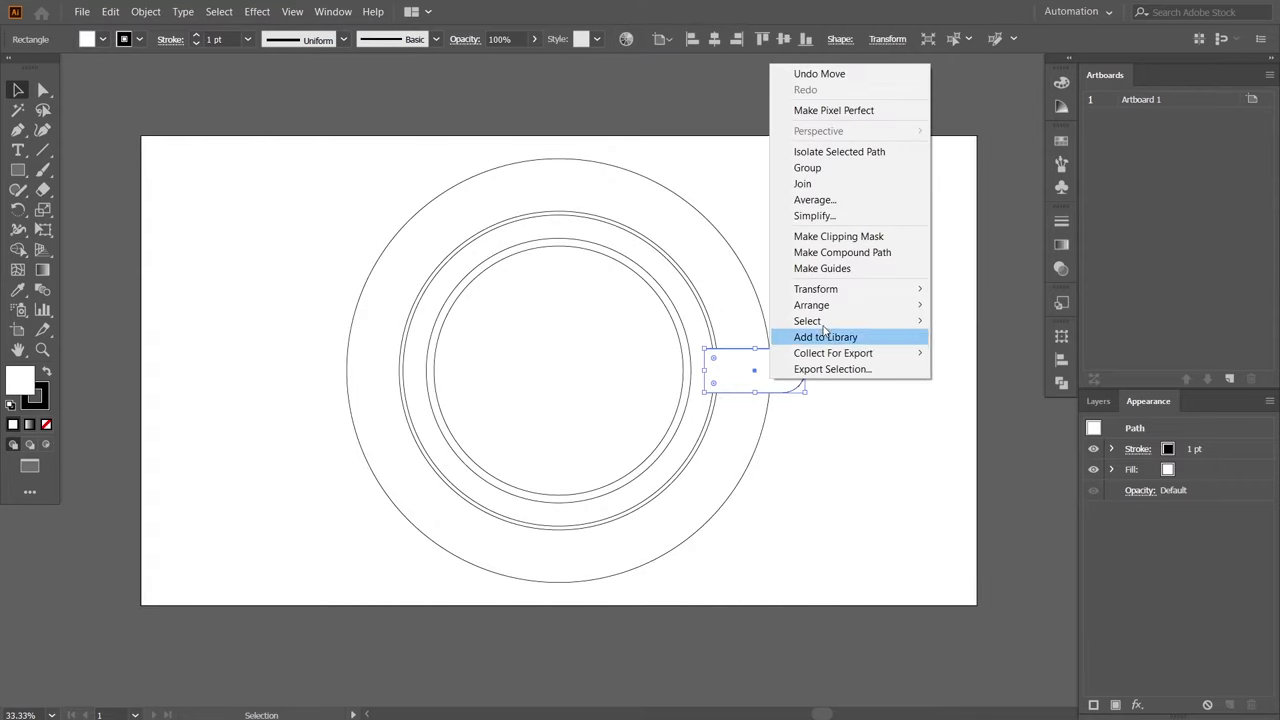
Send the handle behind the cup circles and the saucer to the very back.
{"action": "left_click", "coordinate": [965, 352]}
{"action": "left_click", "coordinate": [921, 382]}
{"action": "right_click", "coordinate": [751, 329]}
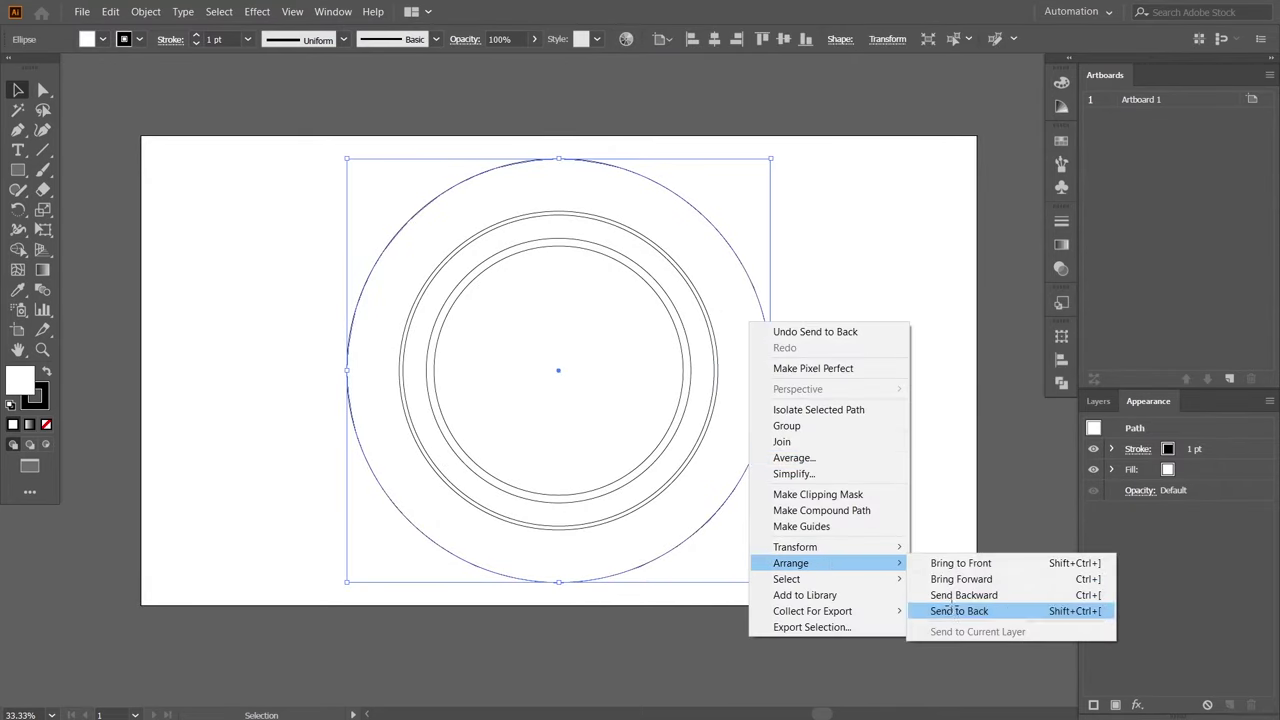
{"action": "left_click", "coordinate": [958, 610]}
{"action": "left_click", "coordinate": [852, 478]}
{"action": "key", "text": "ctrl+minus"}
{"action": "key", "text": "ctrl+plus"}
{"action": "key", "text": "ctrl+plus"}
Rotate the handle about 30° around the cup centre toward the lower right.
{"action": "left_click", "coordinate": [755, 405]}
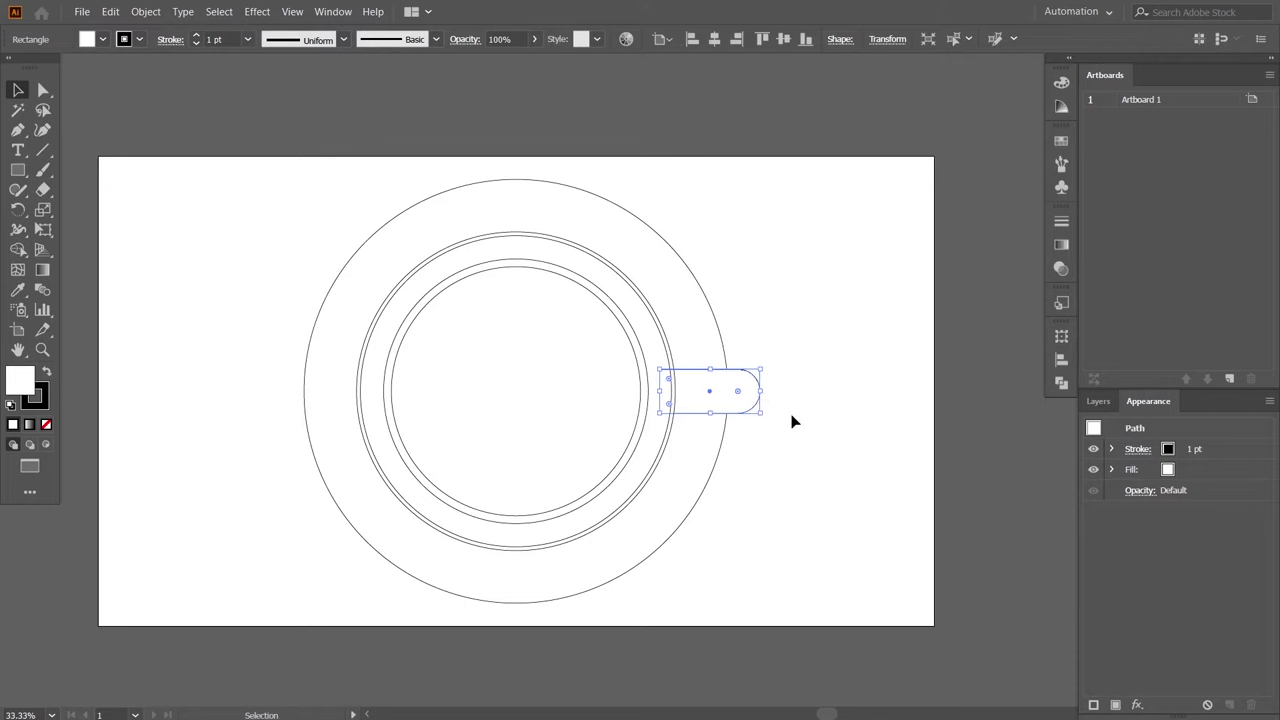
{"action": "left_click", "coordinate": [790, 415]}
{"action": "scroll", "coordinate": [834, 506], "scroll_direction": "down", "scroll_amount": 1}
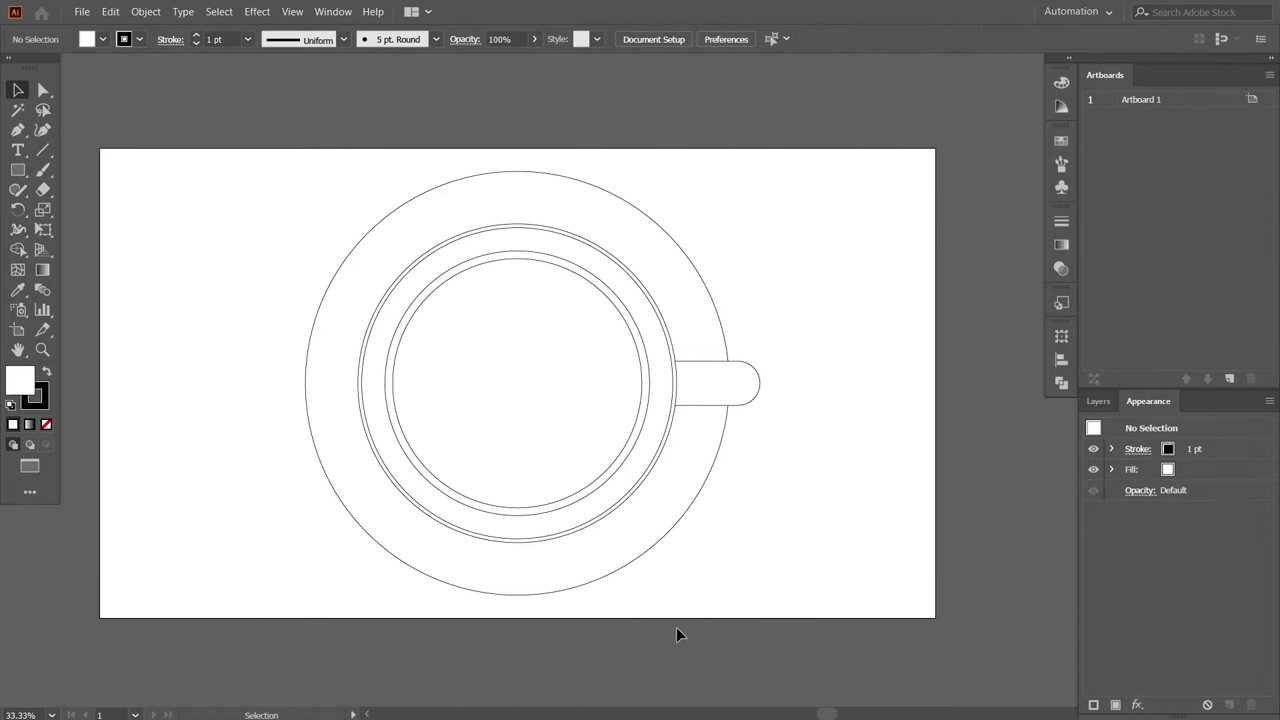
{"action": "left_click", "coordinate": [746, 386]}
{"action": "left_click", "coordinate": [26, 212]}
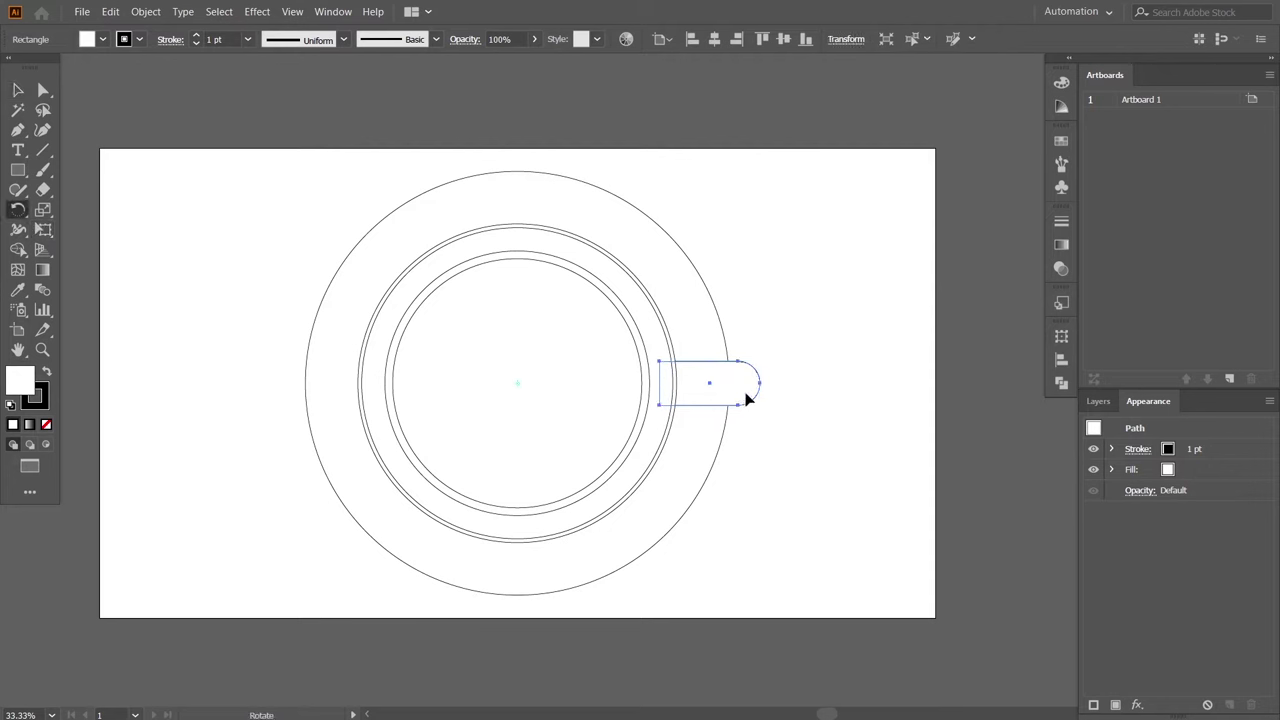
{"action": "left_click_drag", "start_coordinate": [746, 398], "coordinate": [731, 522]}
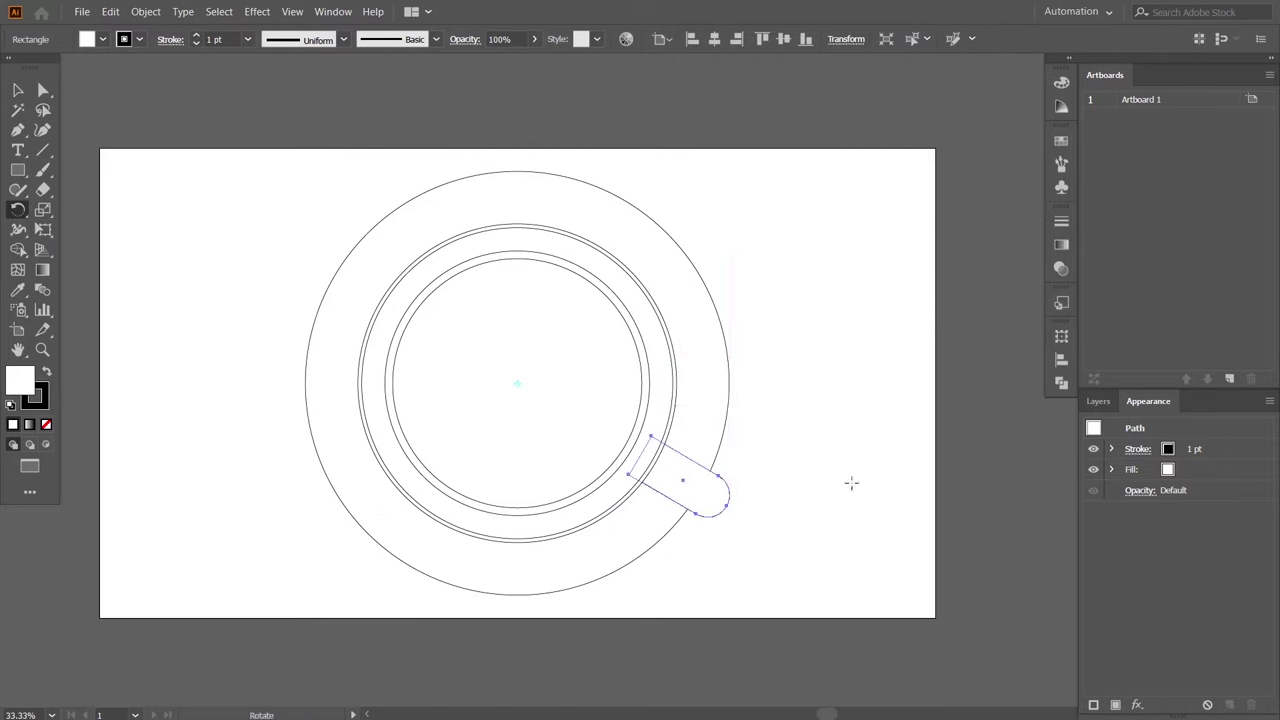
{"action": "left_click", "coordinate": [17, 92]}
{"action": "left_click", "coordinate": [879, 441]}
{"action": "left_click_drag", "start_coordinate": [879, 441], "coordinate": [866, 403]}
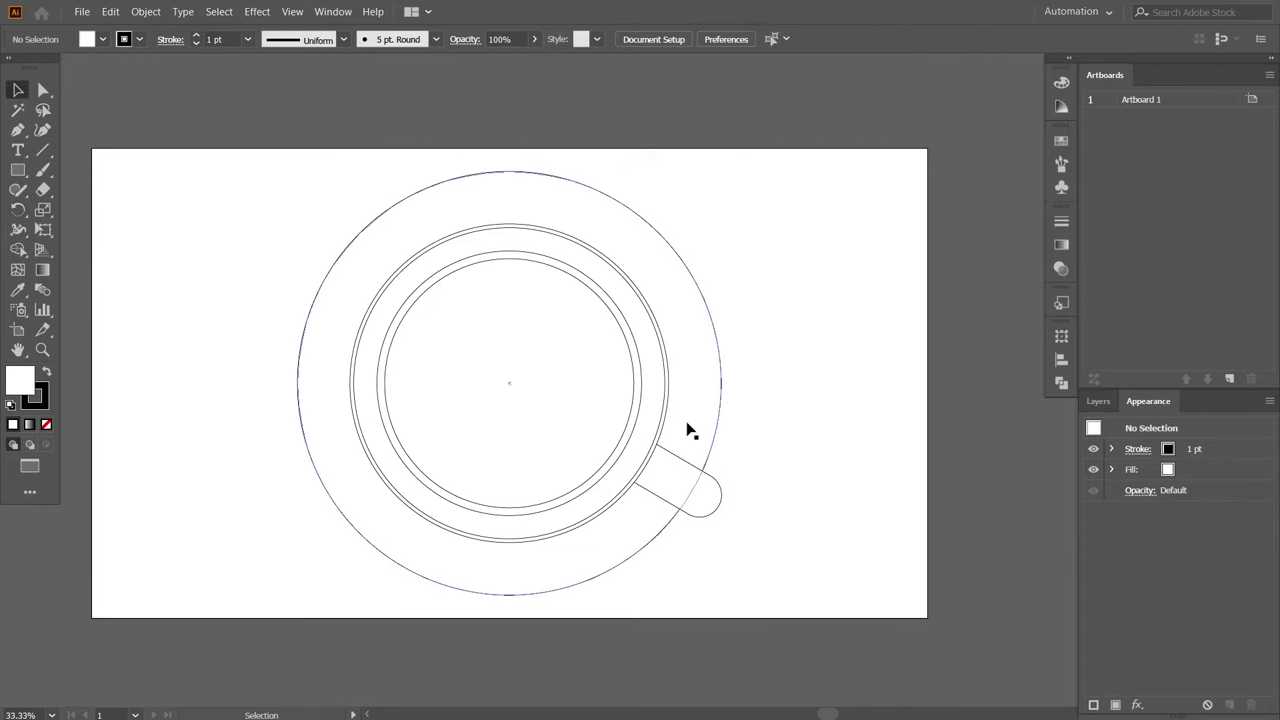
{"action": "scroll", "coordinate": [889, 357], "scroll_direction": "down", "scroll_amount": 1}
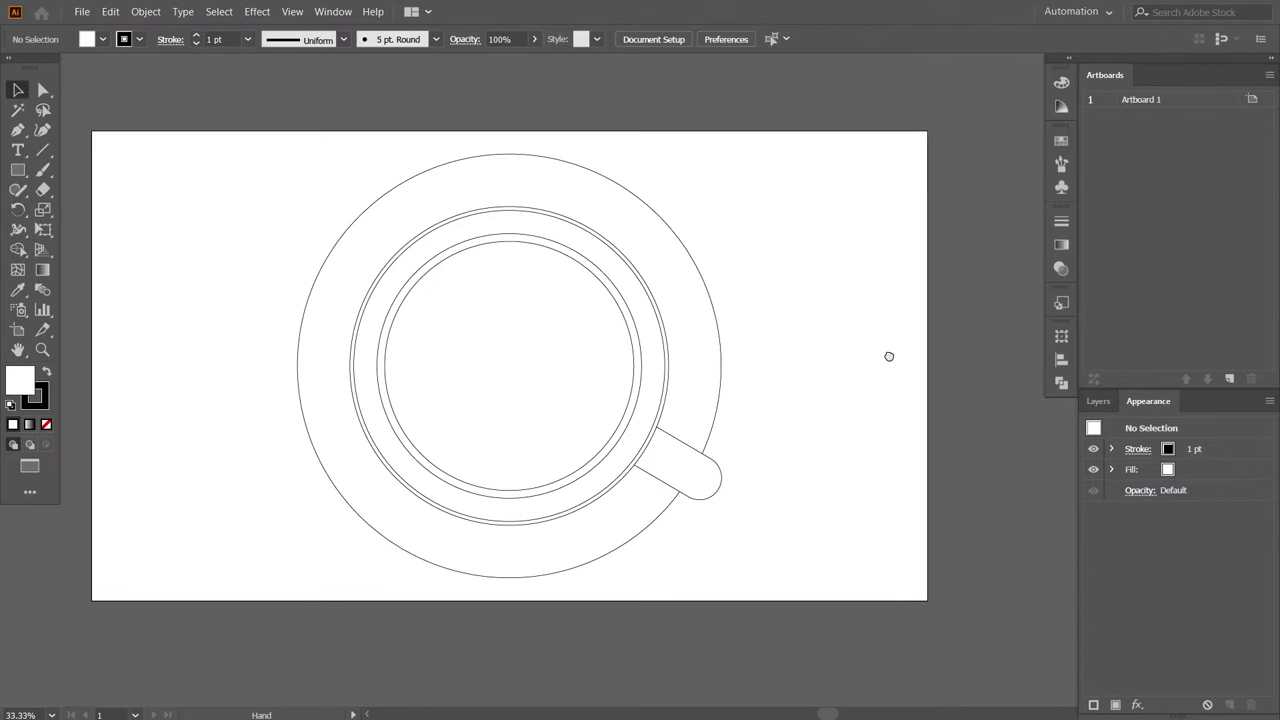
Fill the saucer and the cup's outer ring with light grey.
{"action": "left_click", "coordinate": [702, 280]}
{"action": "left_click", "coordinate": [1063, 144]}
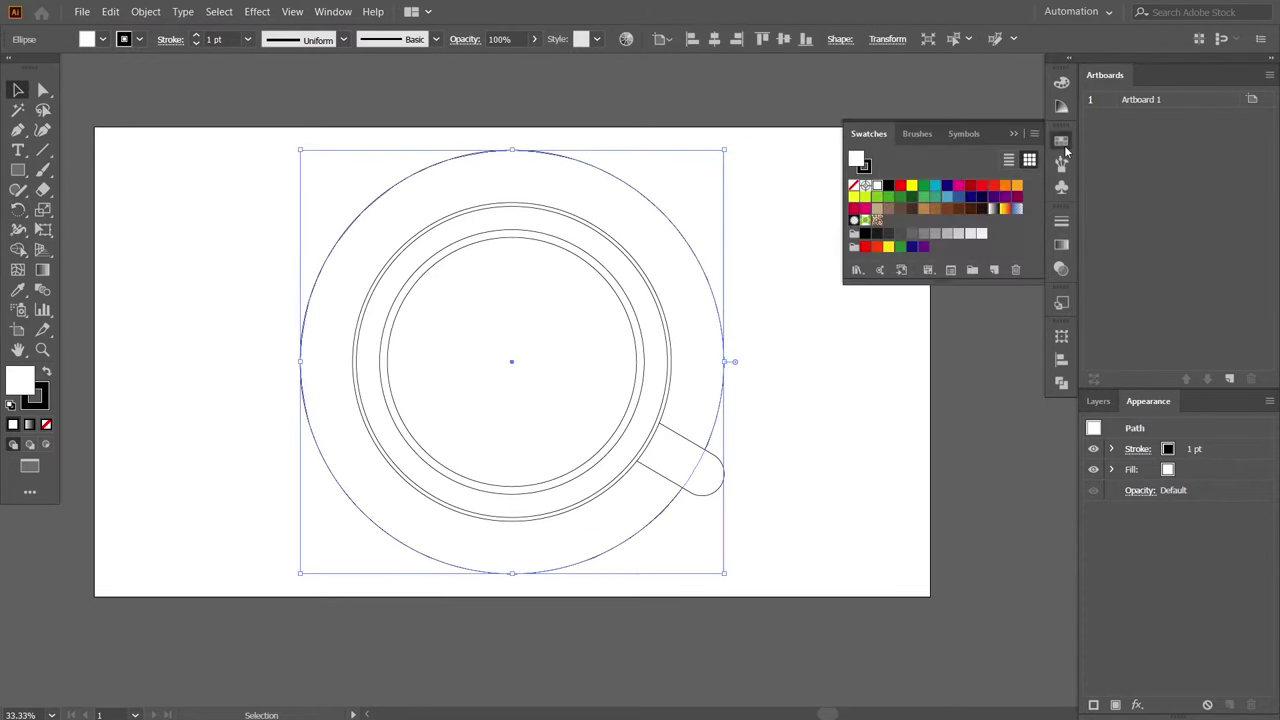
{"action": "left_click", "coordinate": [970, 238]}
{"action": "left_click", "coordinate": [650, 285]}
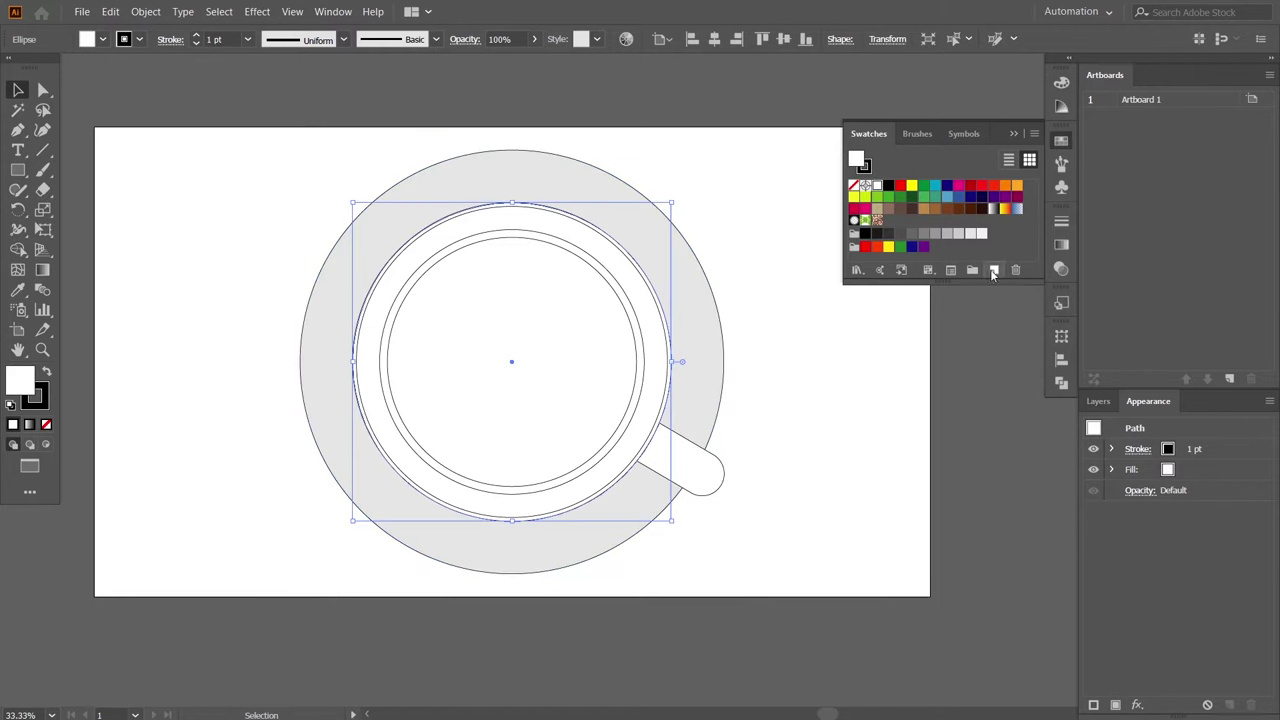
{"action": "left_click", "coordinate": [659, 312]}
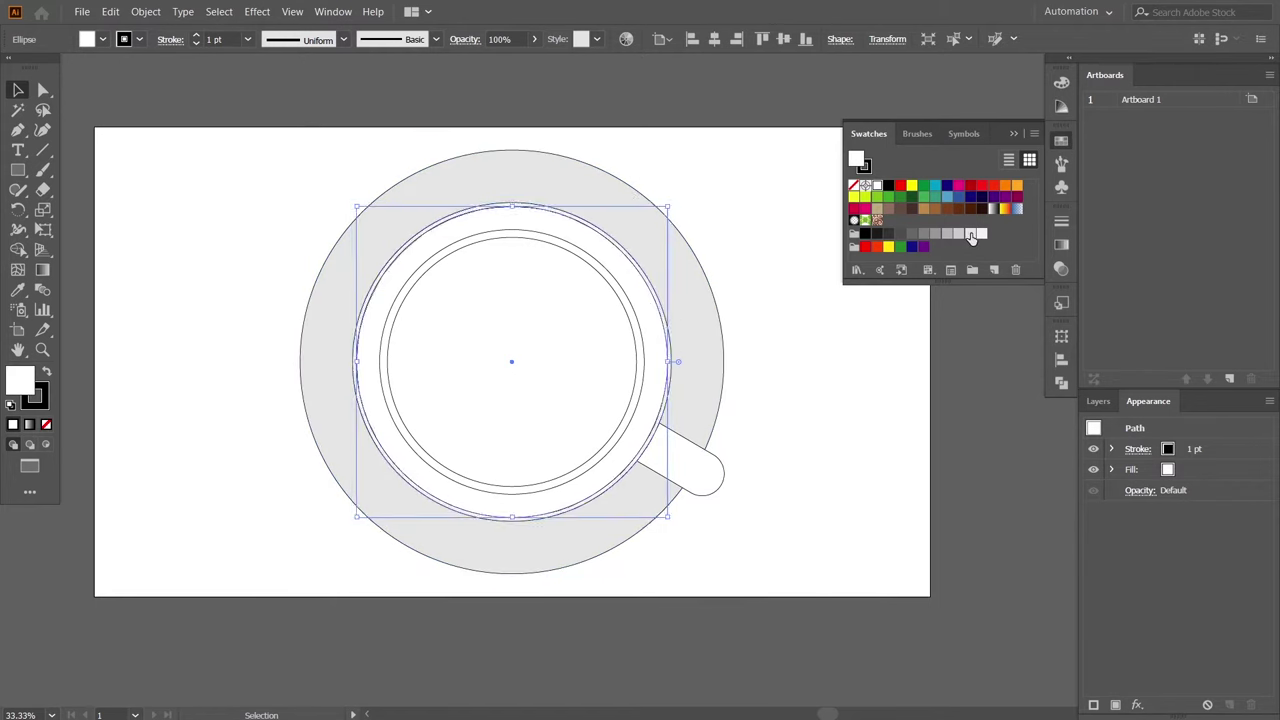
{"action": "left_click", "coordinate": [970, 237]}
{"action": "left_click", "coordinate": [755, 385]}
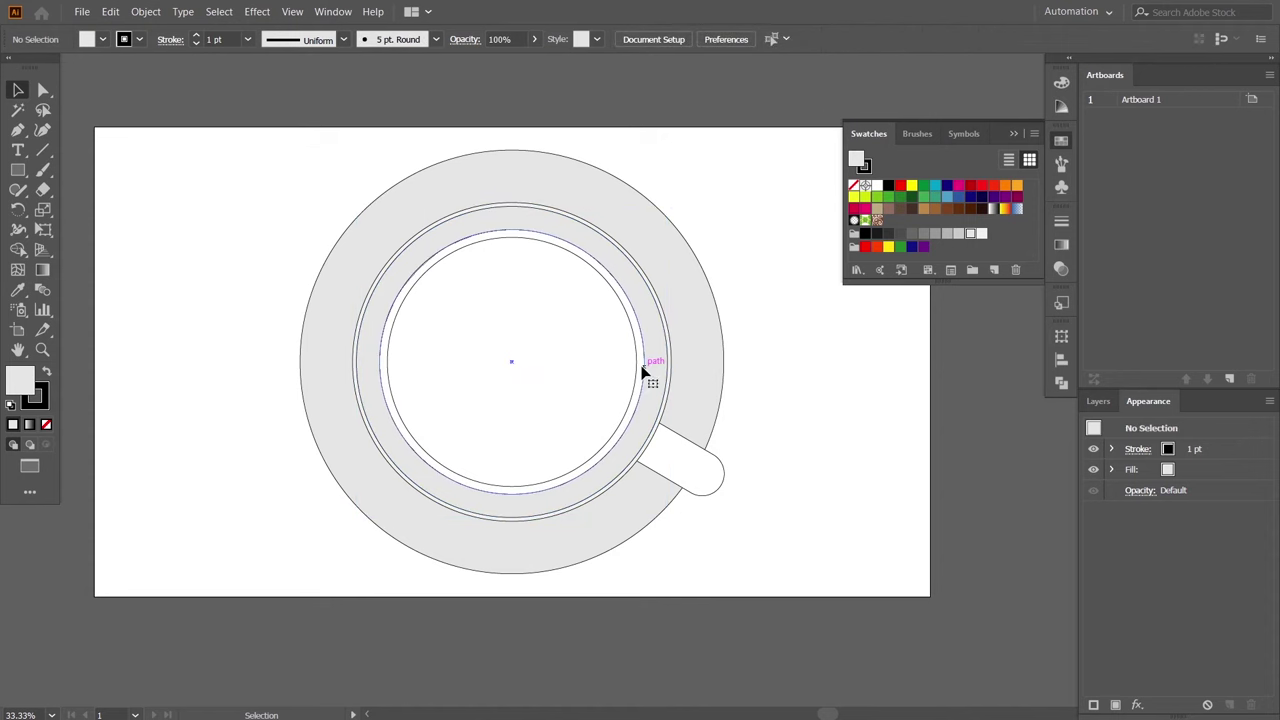
Fill the cup's inner ring darker grey and the innermost circle dark brown.
{"action": "left_click", "coordinate": [643, 372]}
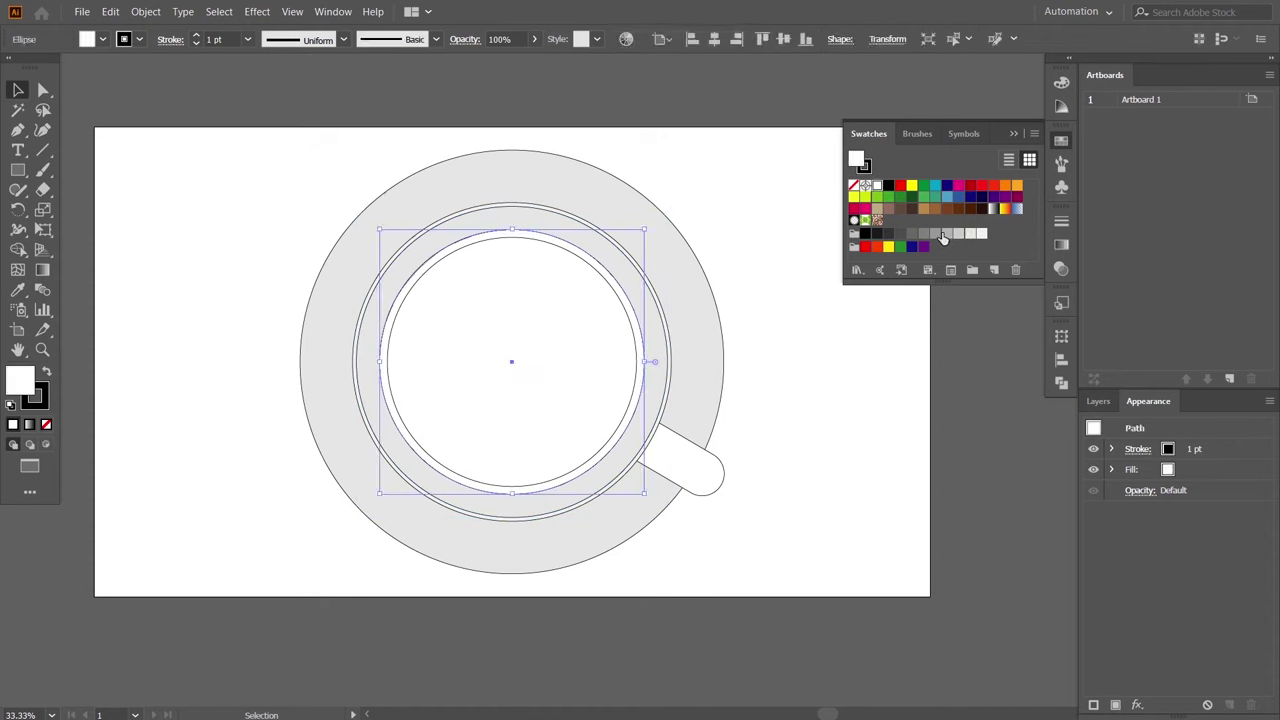
{"action": "left_click", "coordinate": [942, 238]}
{"action": "left_click", "coordinate": [791, 400]}
{"action": "left_click", "coordinate": [610, 380]}
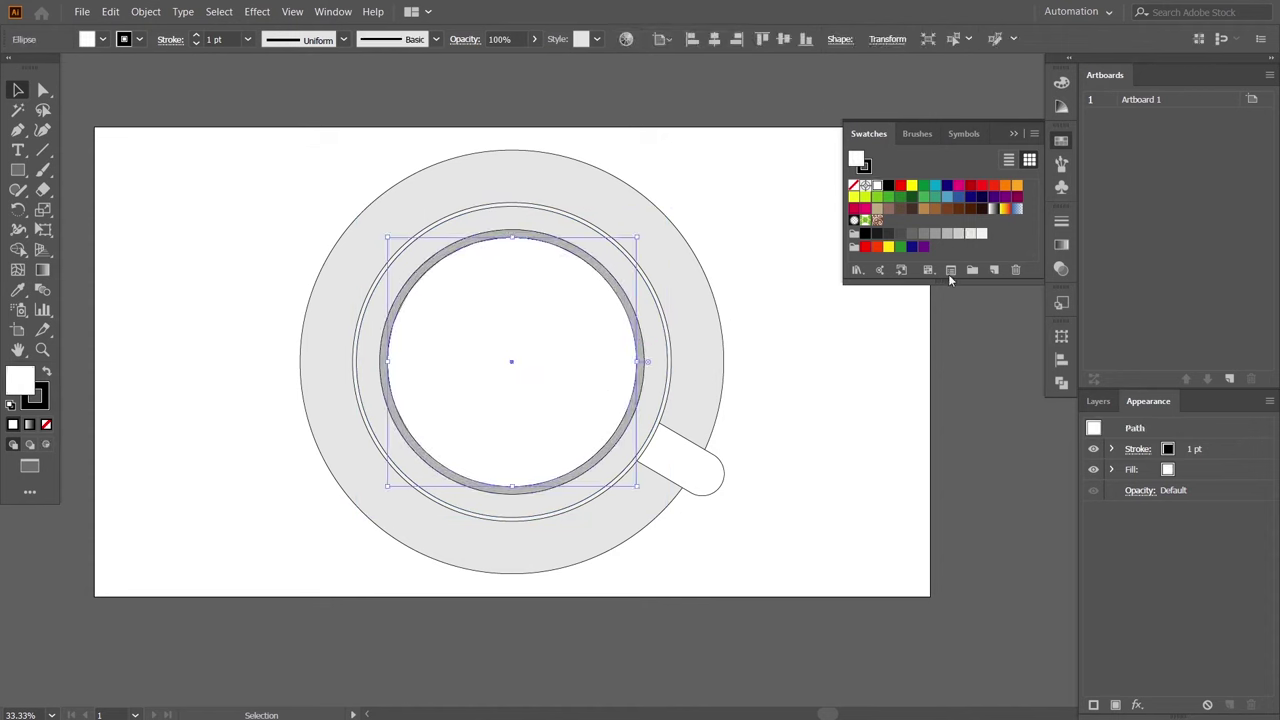
{"action": "left_click", "coordinate": [971, 209]}
{"action": "left_click", "coordinate": [851, 386]}
{"action": "left_click_drag", "start_coordinate": [873, 520], "coordinate": [877, 512]}
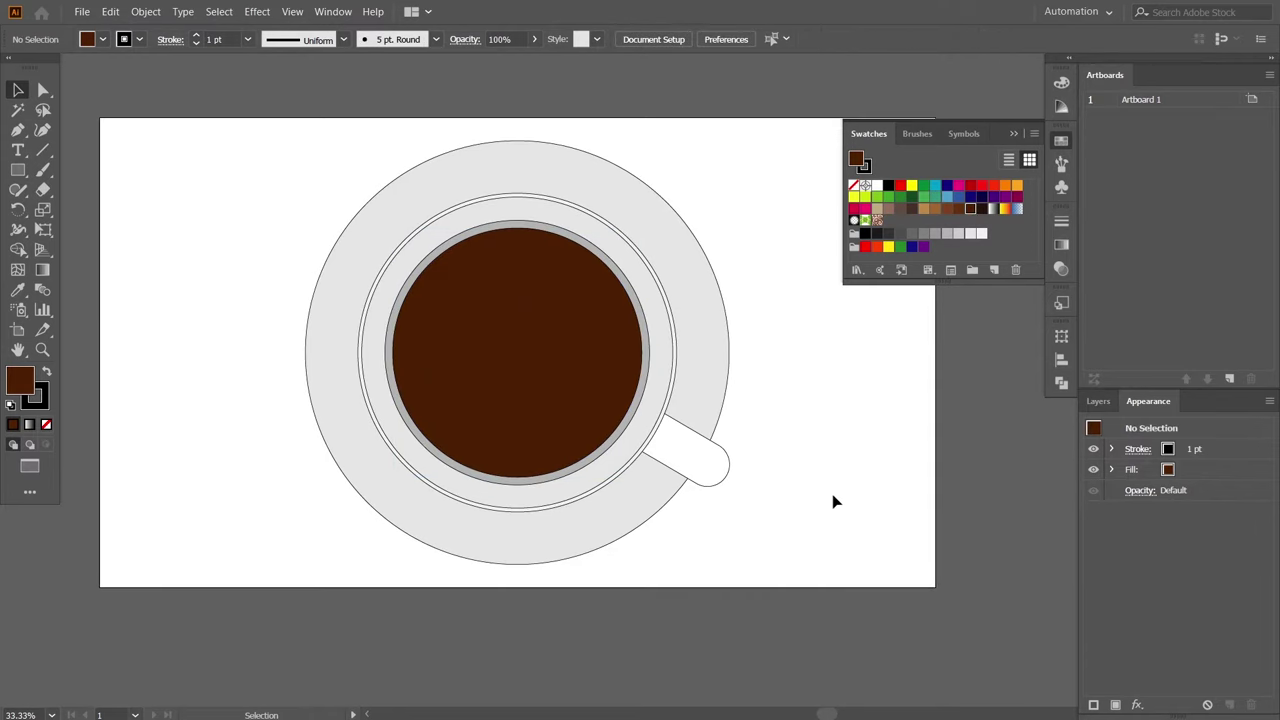
Make a smaller copy of the brown coffee circle and nudge it toward the top.
{"action": "left_click", "coordinate": [596, 415]}
{"action": "key", "text": "a"}
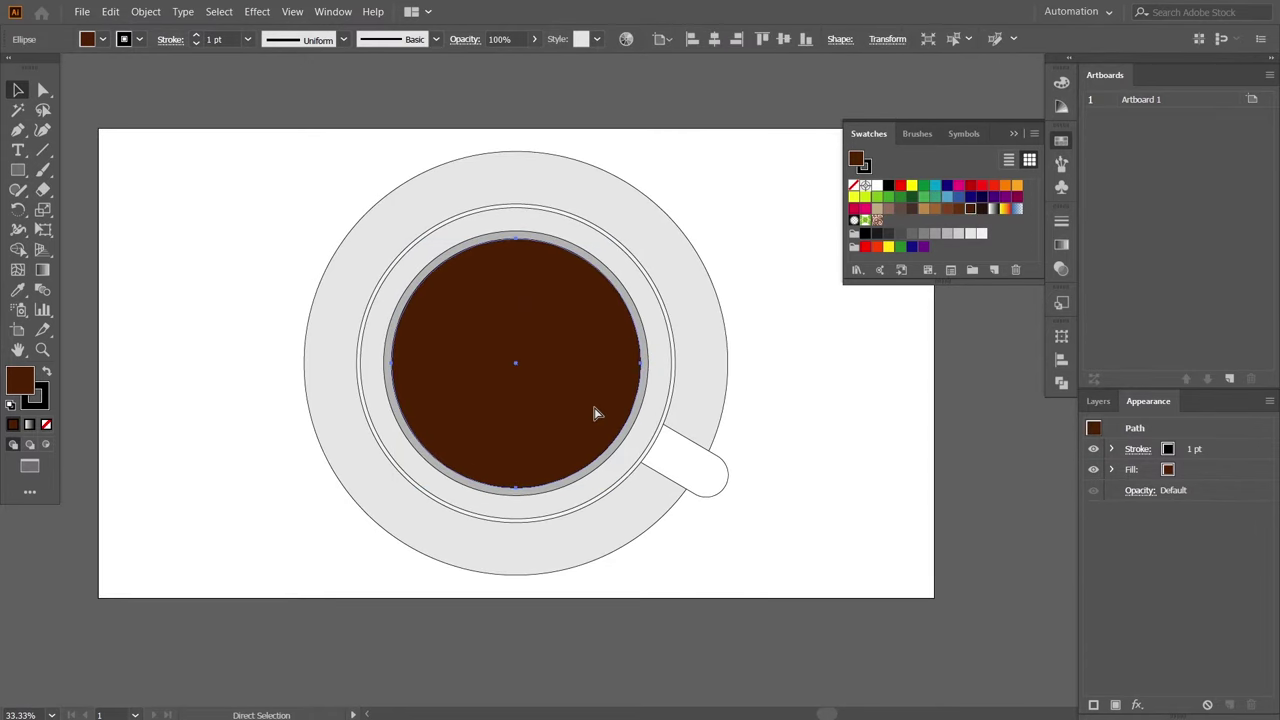
{"action": "key", "text": "v"}
{"action": "left_click_drag", "start_coordinate": [645, 490], "coordinate": [636, 474]}
{"action": "key", "text": "ctrl+plus"}
{"action": "left_click_drag", "start_coordinate": [486, 326], "coordinate": [491, 325]}
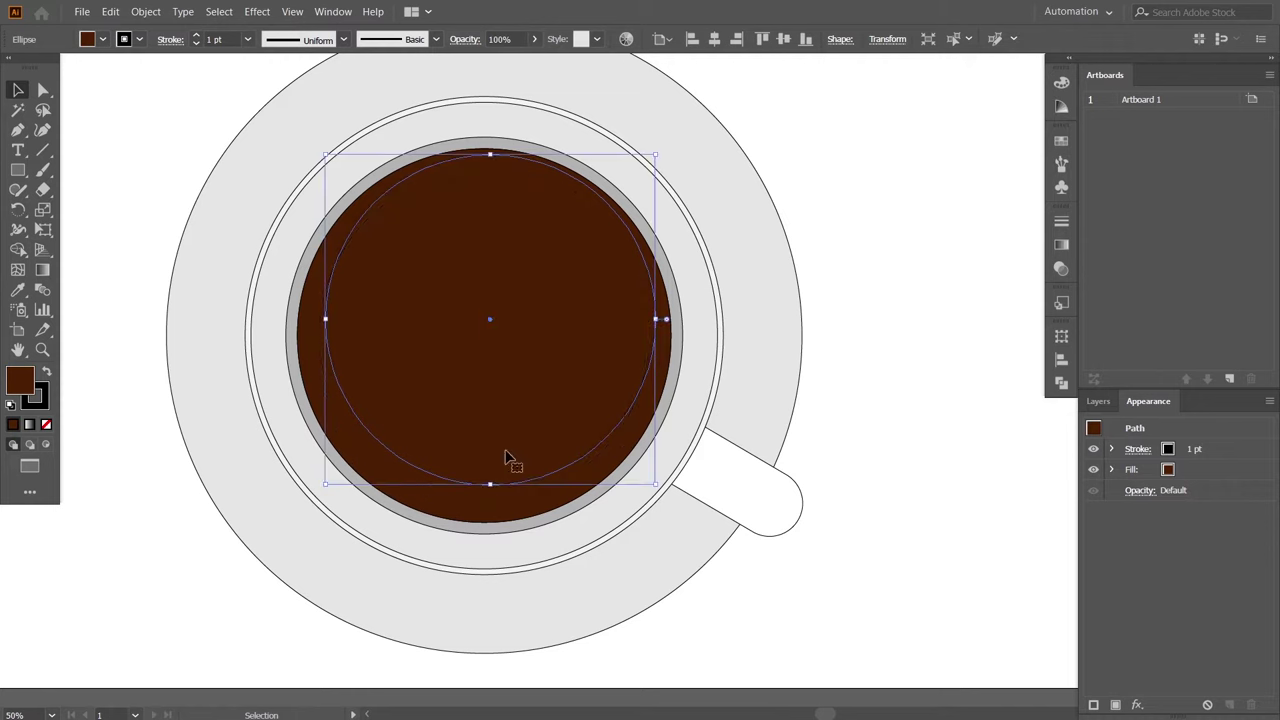
Subtract the small circle from the large one with Minus Front and fill the crescent light brown.
{"action": "left_click", "coordinate": [500, 515]}
{"action": "left_click", "coordinate": [1062, 381]}
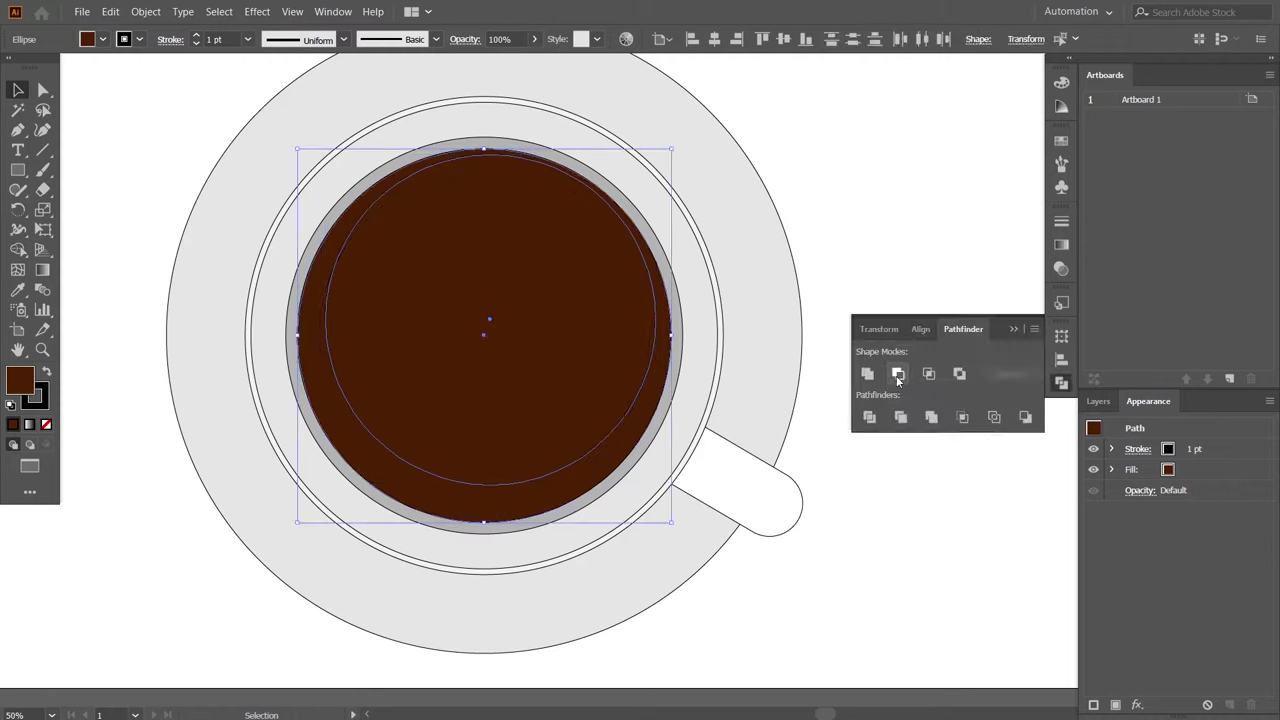
{"action": "left_click", "coordinate": [898, 373]}
{"action": "left_click", "coordinate": [1011, 330]}
{"action": "left_click", "coordinate": [546, 481]}
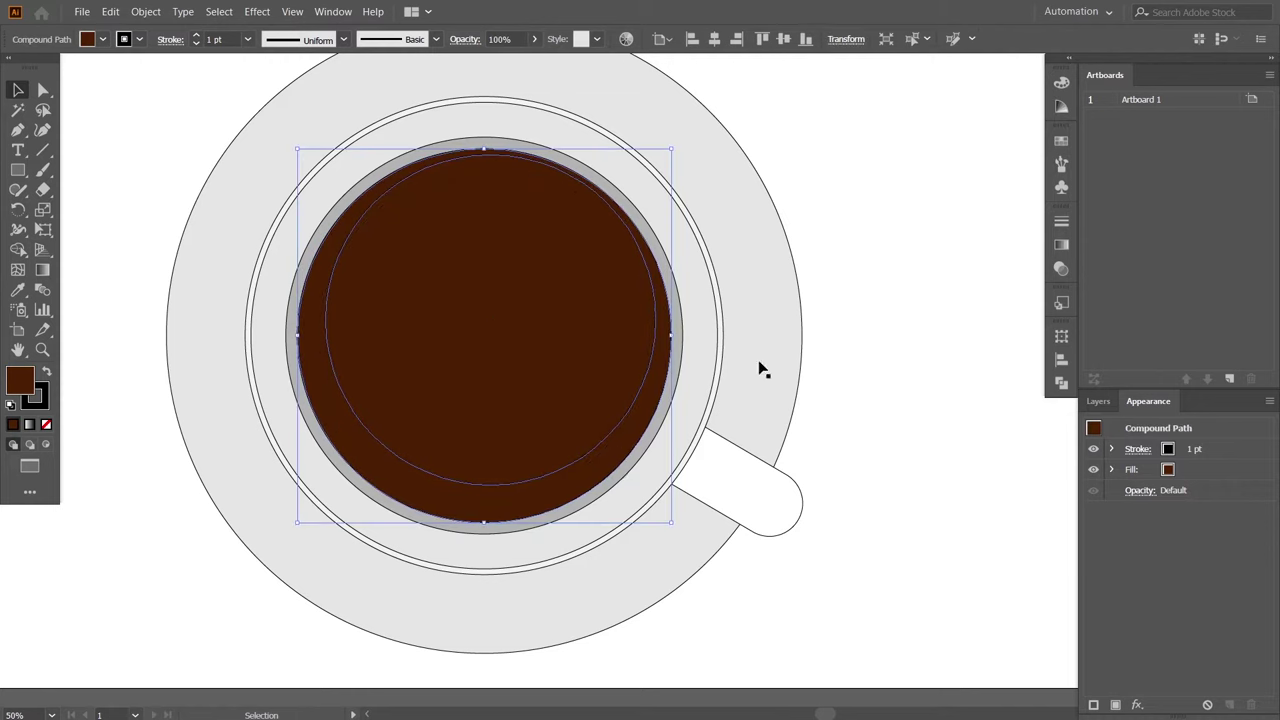
{"action": "left_click", "coordinate": [1061, 141]}
{"action": "left_click", "coordinate": [922, 210]}
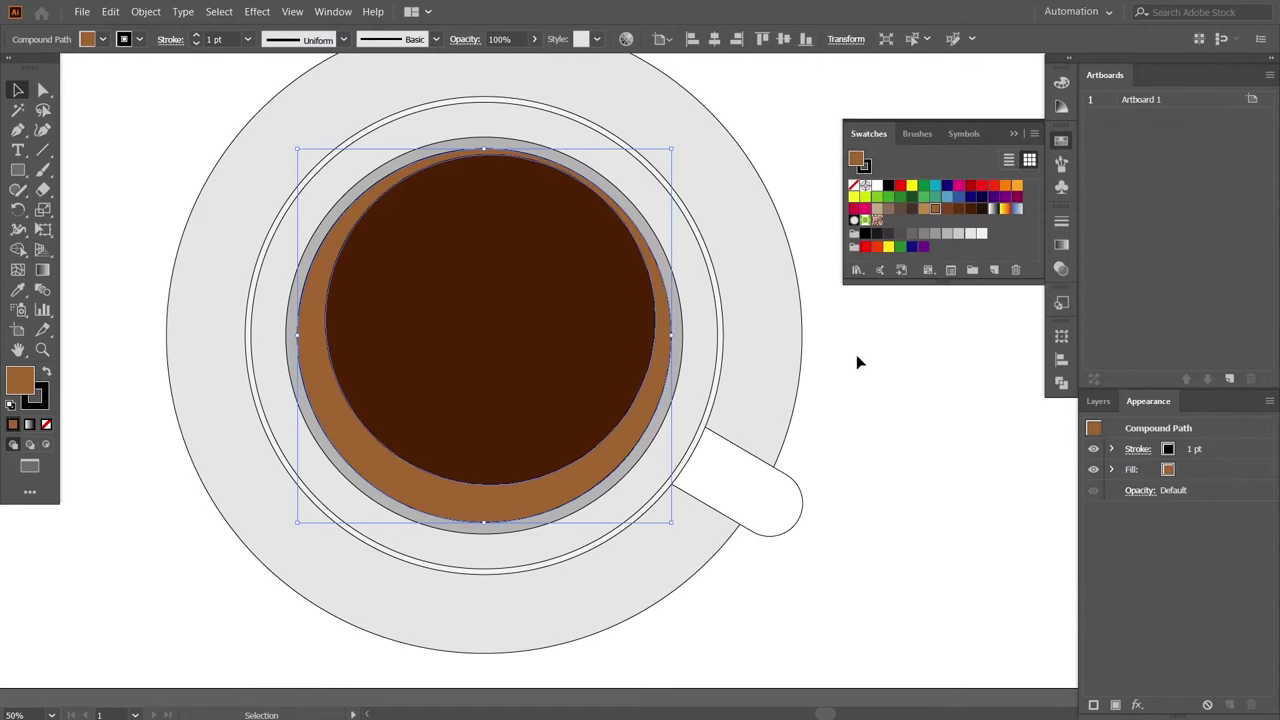
{"action": "left_click", "coordinate": [863, 346]}
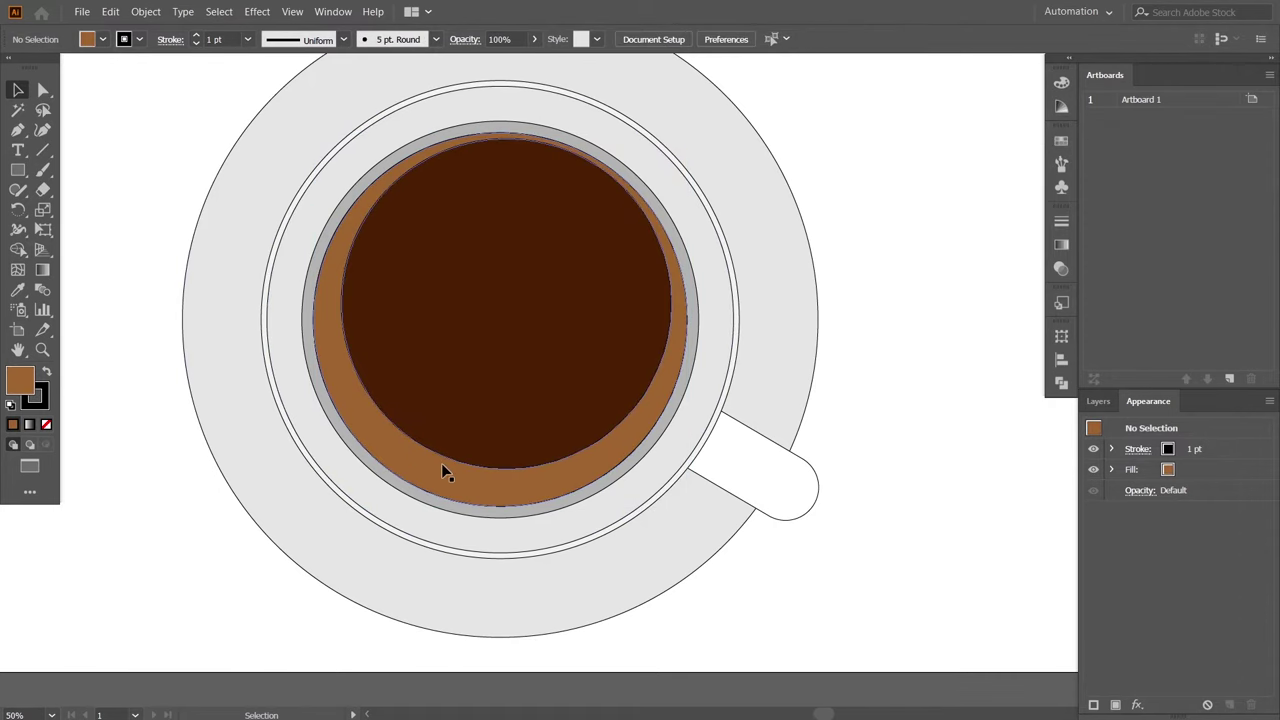
{"action": "left_click", "coordinate": [446, 475]}
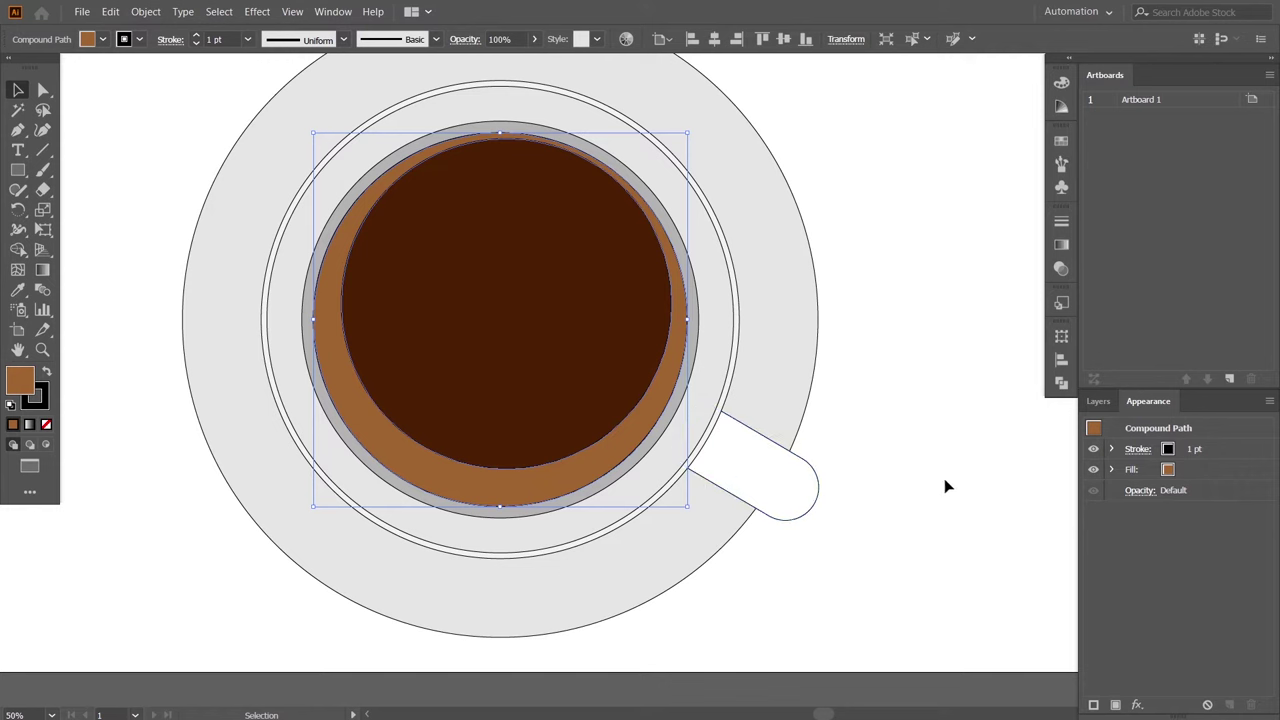
{"action": "left_click", "coordinate": [970, 472]}
Draw a closed wavy band across the coffee's lower left with the Pen tool.
{"action": "key", "text": "p"}
{"action": "left_click", "coordinate": [339, 258]}
{"action": "left_click_drag", "start_coordinate": [378, 353], "coordinate": [421, 379]}
{"action": "left_click_drag", "start_coordinate": [487, 440], "coordinate": [487, 455]}
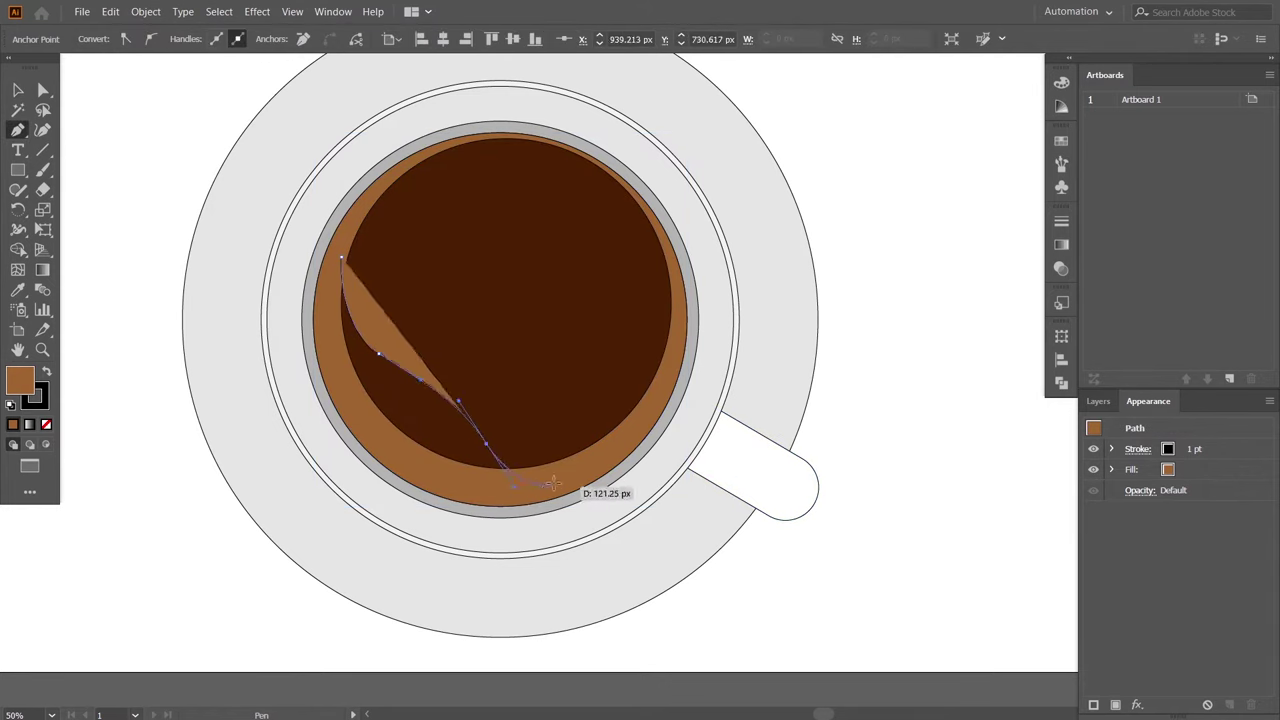
{"action": "left_click_drag", "start_coordinate": [568, 460], "coordinate": [542, 497]}
{"action": "left_click", "coordinate": [517, 496]}
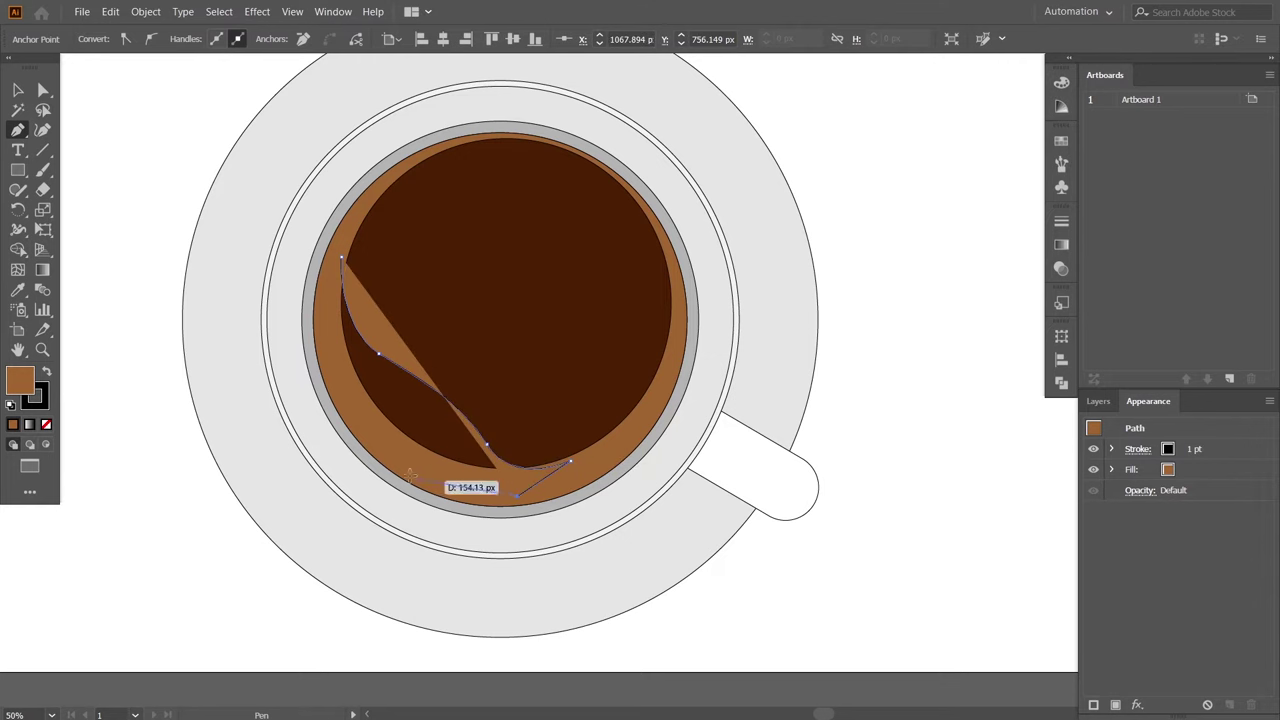
{"action": "left_click_drag", "start_coordinate": [359, 427], "coordinate": [323, 306]}
{"action": "left_click", "coordinate": [341, 260]}
Merge the wavy band into the light-brown ring with the Shape Builder.
{"action": "key", "text": "v"}
{"action": "left_click", "coordinate": [600, 471], "text": "shift"}
{"action": "left_click", "coordinate": [18, 249]}
{"action": "left_click_drag", "start_coordinate": [620, 455], "coordinate": [437, 476]}
Round and smooth the cream swirl's corner points with Direct Selection.
{"action": "left_click", "coordinate": [18, 91]}
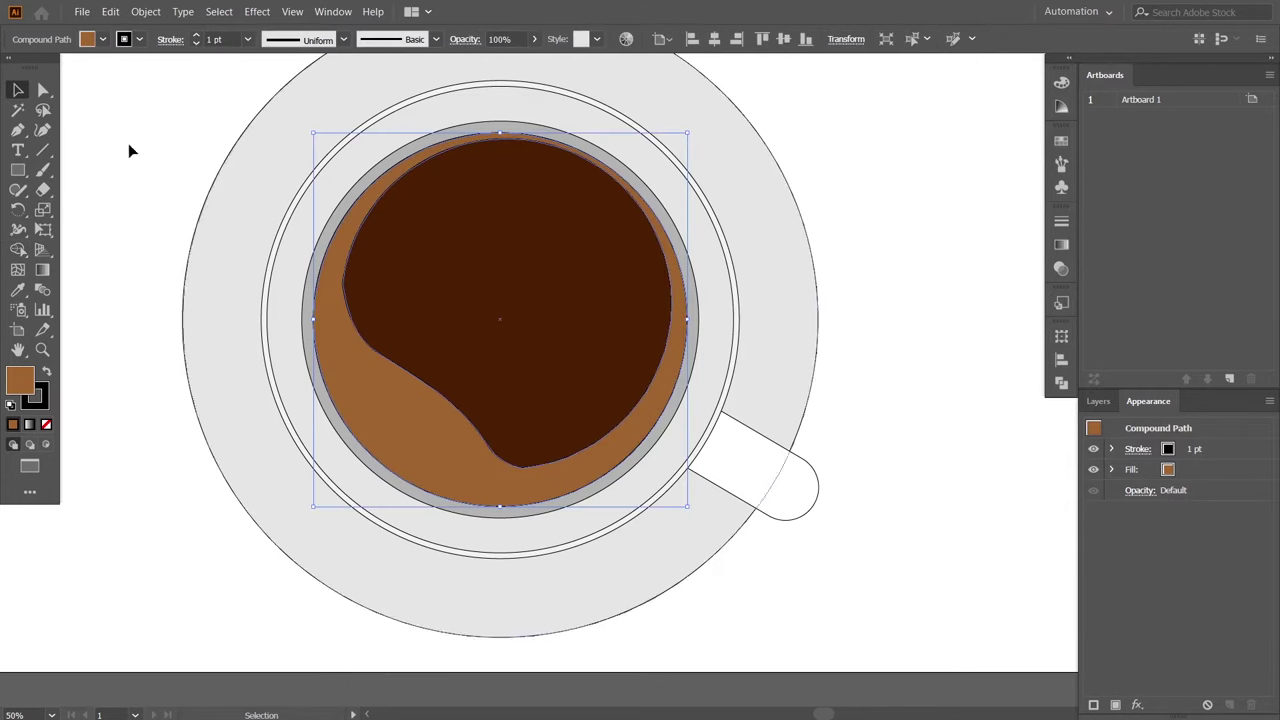
{"action": "key", "text": "a"}
{"action": "left_click", "coordinate": [348, 285]}
{"action": "left_click_drag", "start_coordinate": [357, 288], "coordinate": [510, 306]}
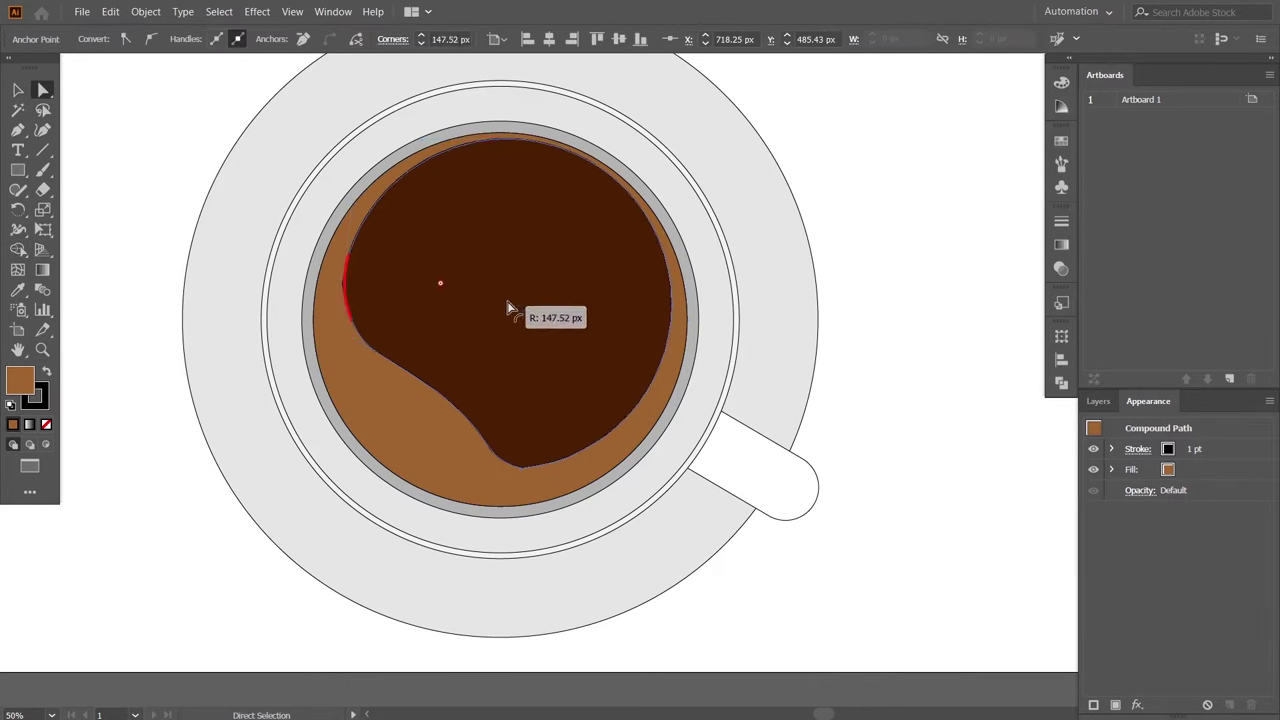
{"action": "left_click", "coordinate": [523, 458]}
{"action": "left_click_drag", "start_coordinate": [523, 458], "coordinate": [528, 420]}
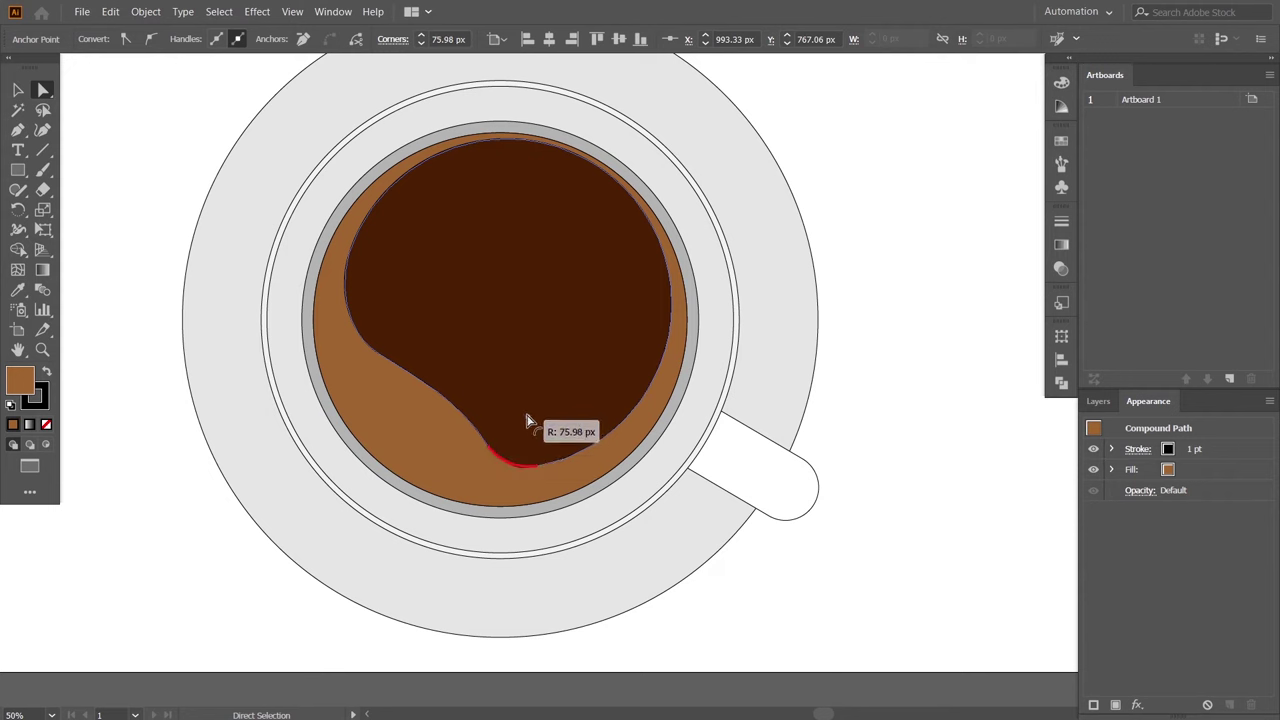
{"action": "mouse_move", "coordinate": [550, 463]}
{"action": "left_mouse_down"}
{"action": "mouse_move", "coordinate": [612, 458]}
{"action": "mouse_move", "coordinate": [596, 460]}
{"action": "left_mouse_up"}
{"action": "left_click", "coordinate": [780, 523]}
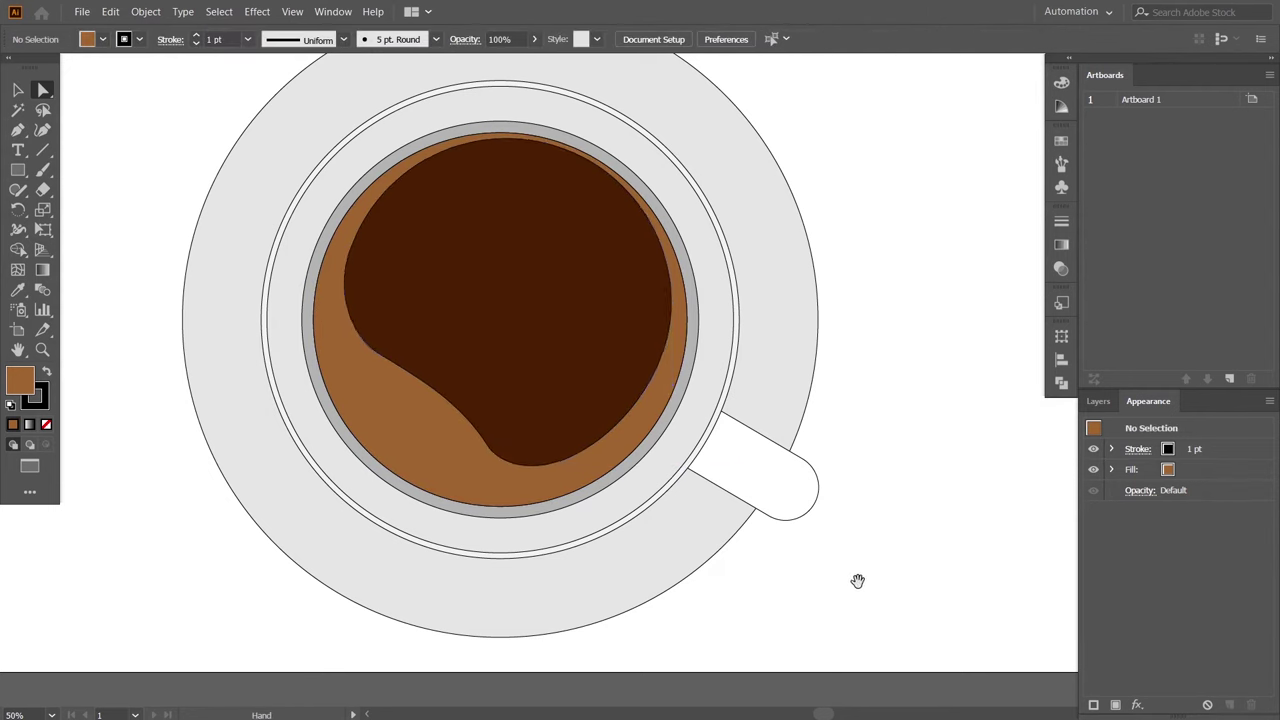
{"action": "left_click_drag", "start_coordinate": [857, 581], "coordinate": [886, 603]}
{"action": "left_click_drag", "start_coordinate": [515, 467], "coordinate": [472, 410]}
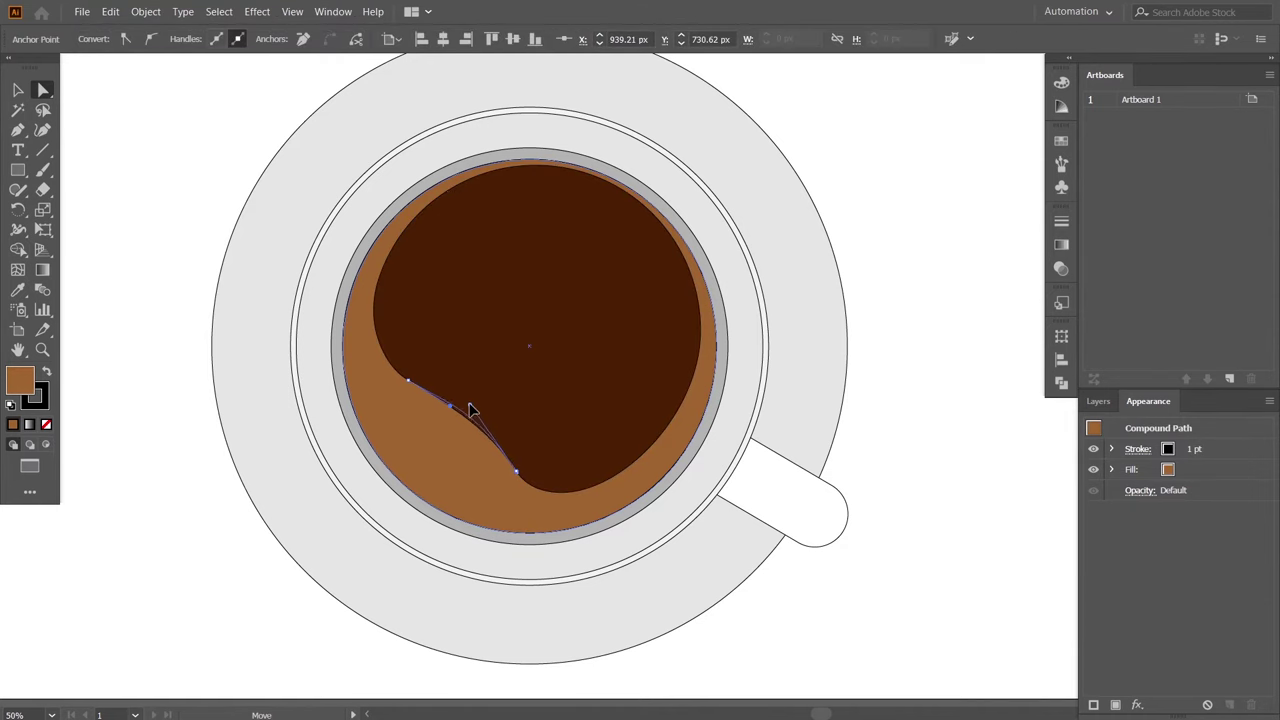
{"action": "left_click", "coordinate": [803, 606]}
{"action": "left_click", "coordinate": [679, 383]}
{"action": "left_click", "coordinate": [690, 326]}
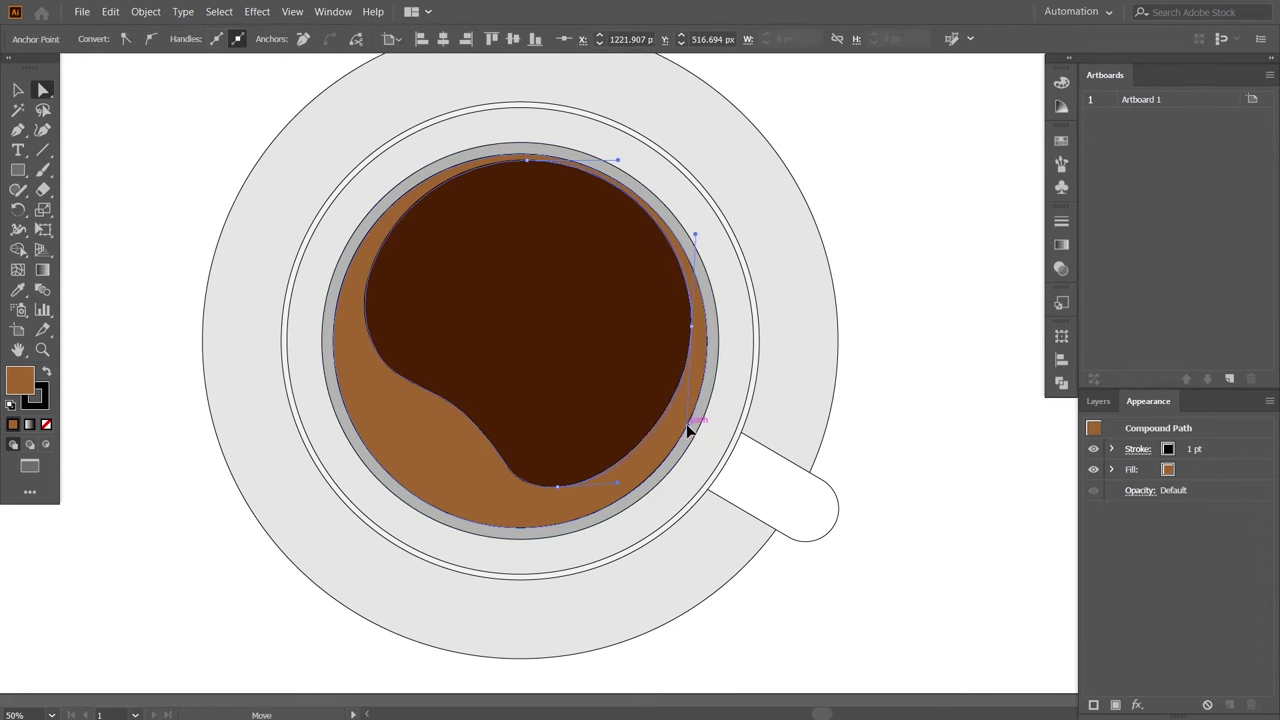
{"action": "left_click", "coordinate": [929, 583]}
Give the cup handle the saucer's light grey using the Eyedropper.
{"action": "left_click_drag", "start_coordinate": [944, 483], "coordinate": [1007, 498]}
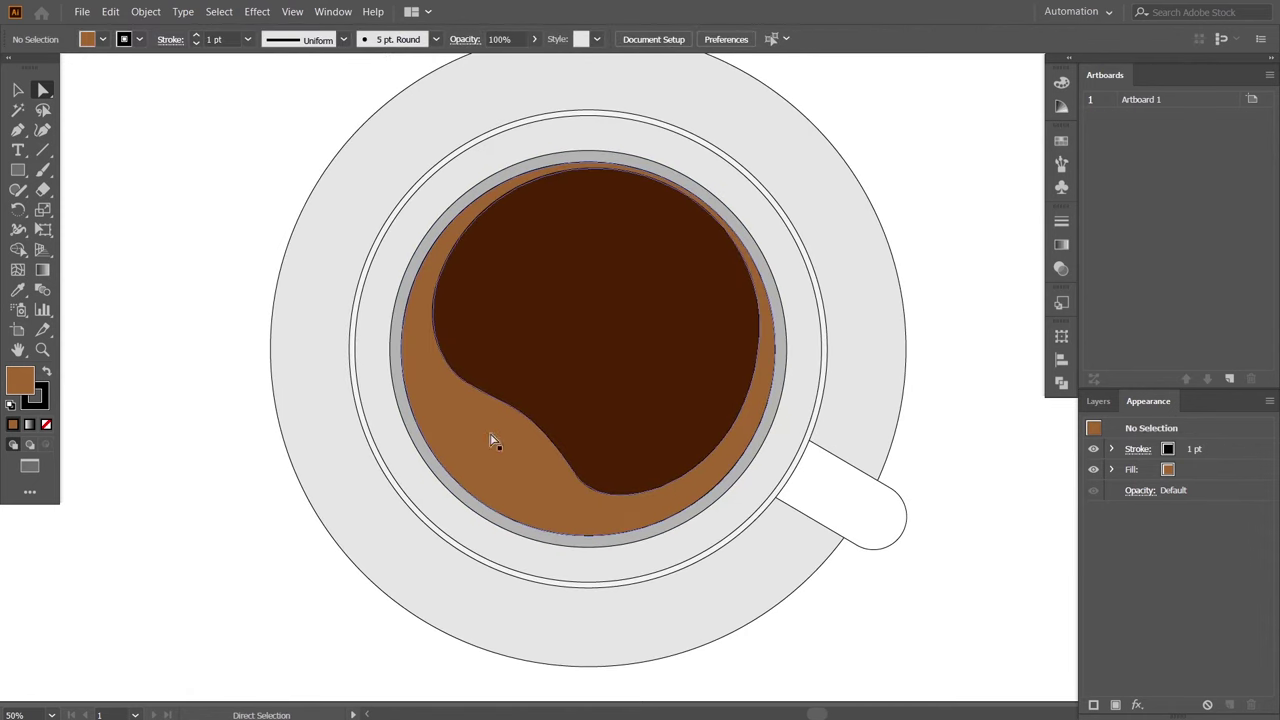
{"action": "key", "text": "ctrl+minus"}
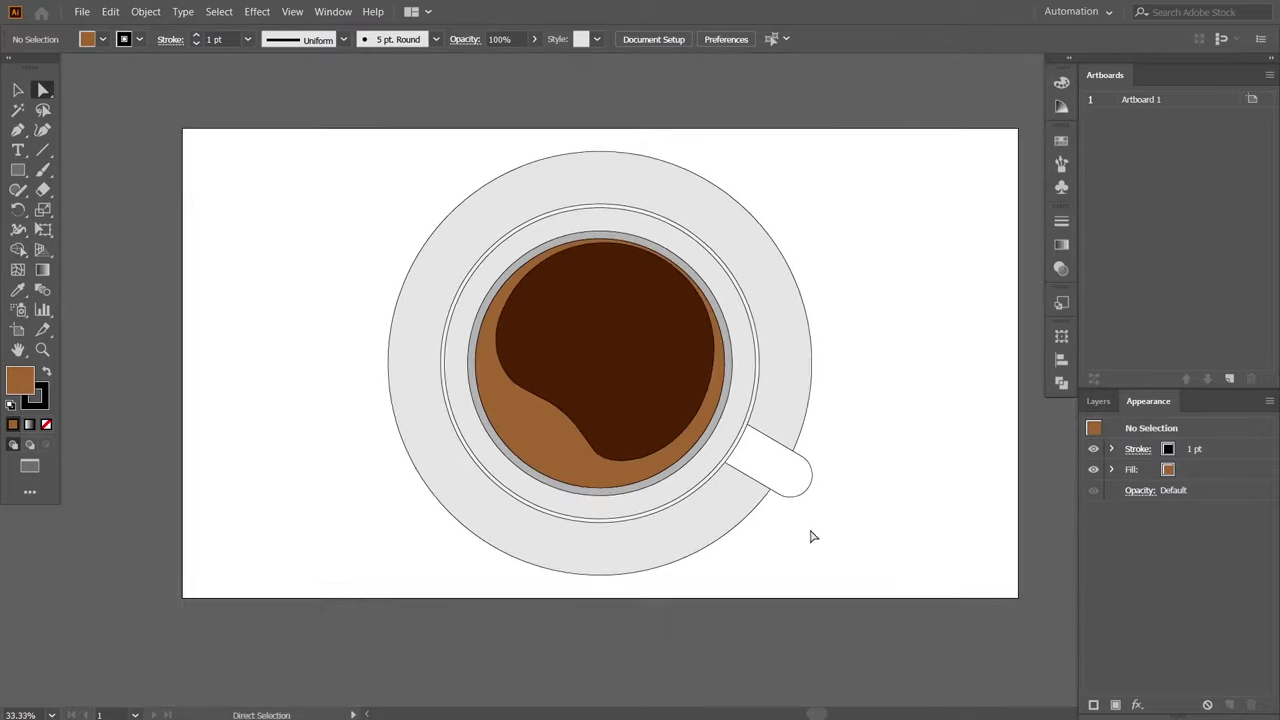
{"action": "left_click", "coordinate": [810, 482]}
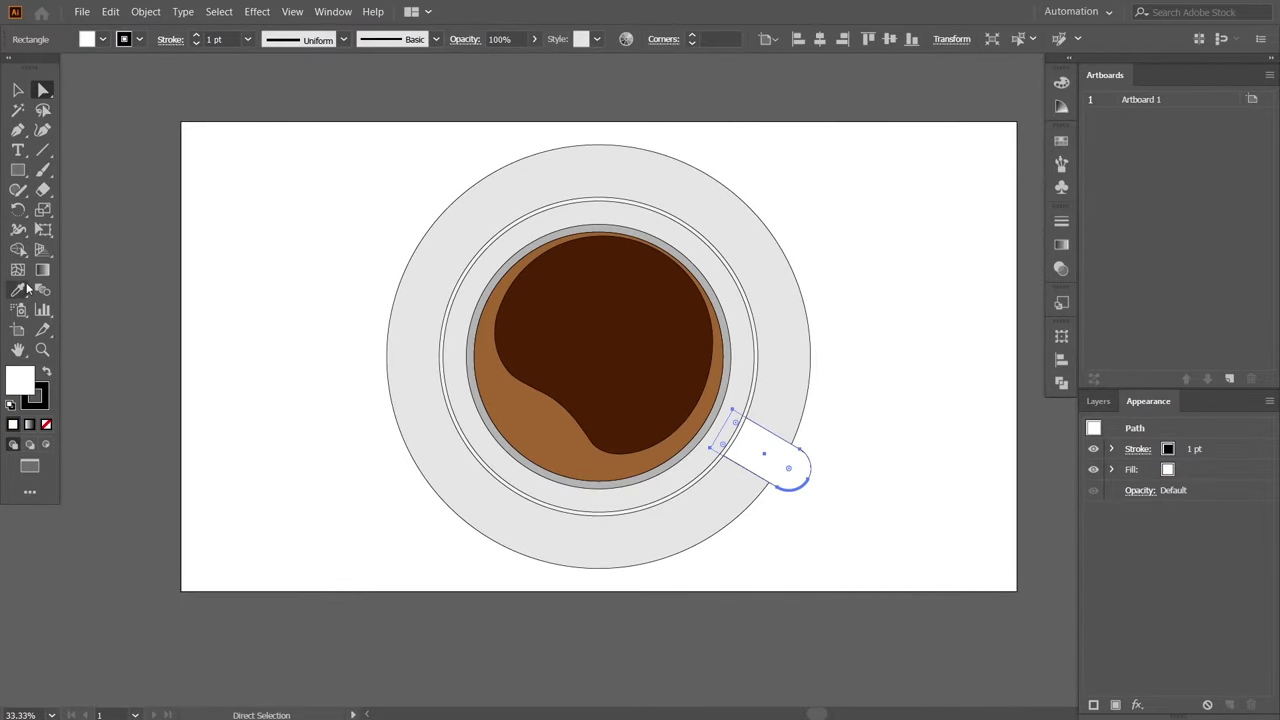
{"action": "left_click", "coordinate": [20, 289]}
{"action": "left_click", "coordinate": [796, 388]}
{"action": "key", "text": "v"}
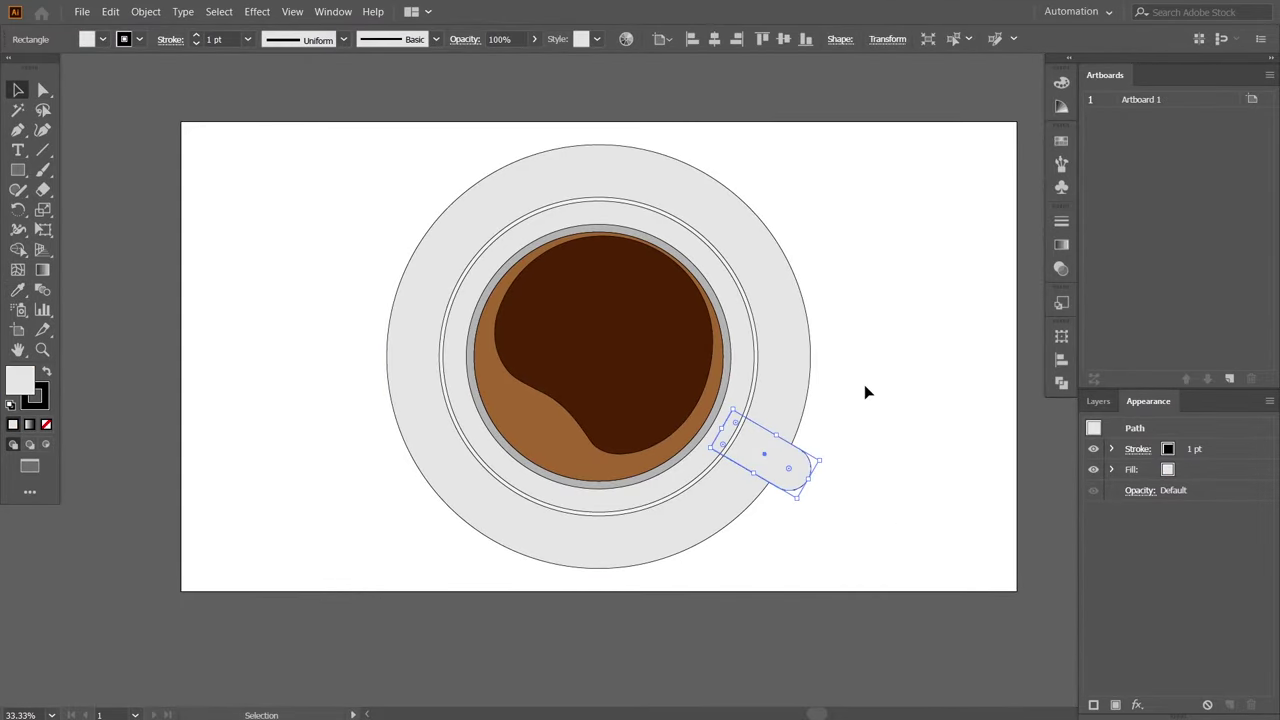
{"action": "left_click_drag", "start_coordinate": [915, 456], "coordinate": [907, 437]}
{"action": "key", "text": "ctrl+plus"}
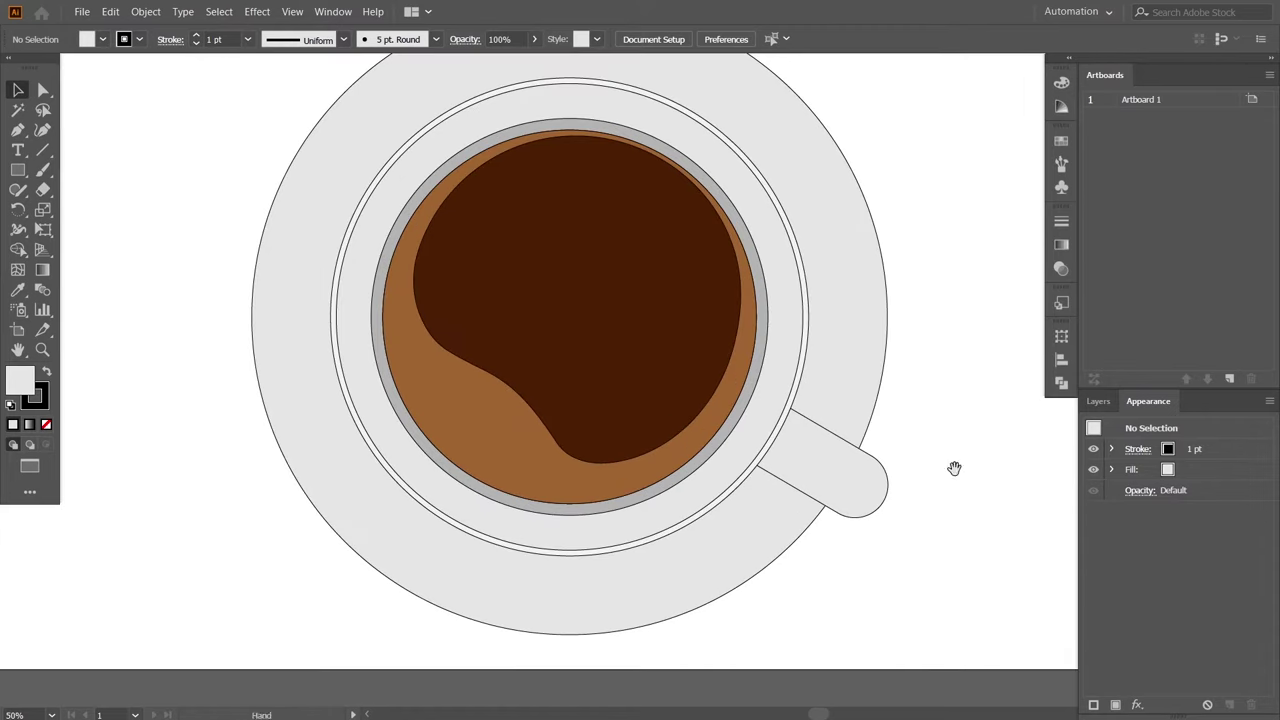
Add Curvature-tool points to smooth the swirl's edge.
{"action": "left_click", "coordinate": [481, 385]}
{"action": "key", "text": "shift+grave"}
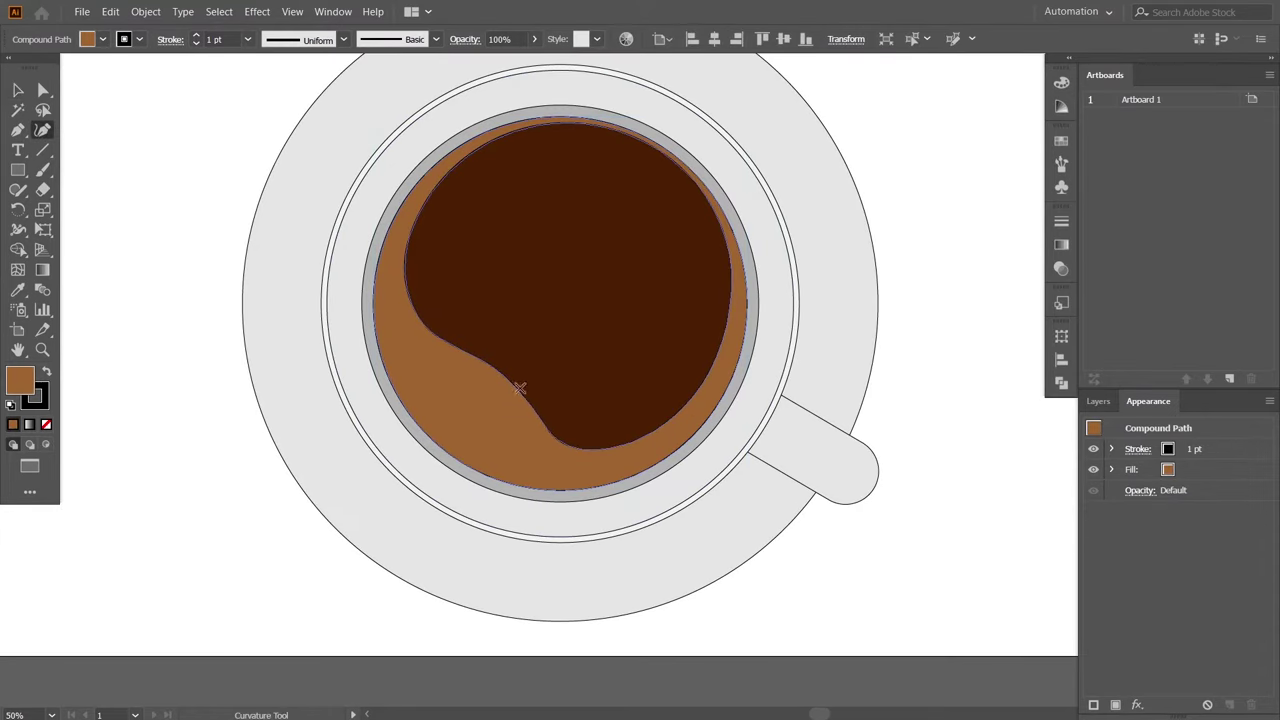
{"action": "left_click", "coordinate": [493, 367]}
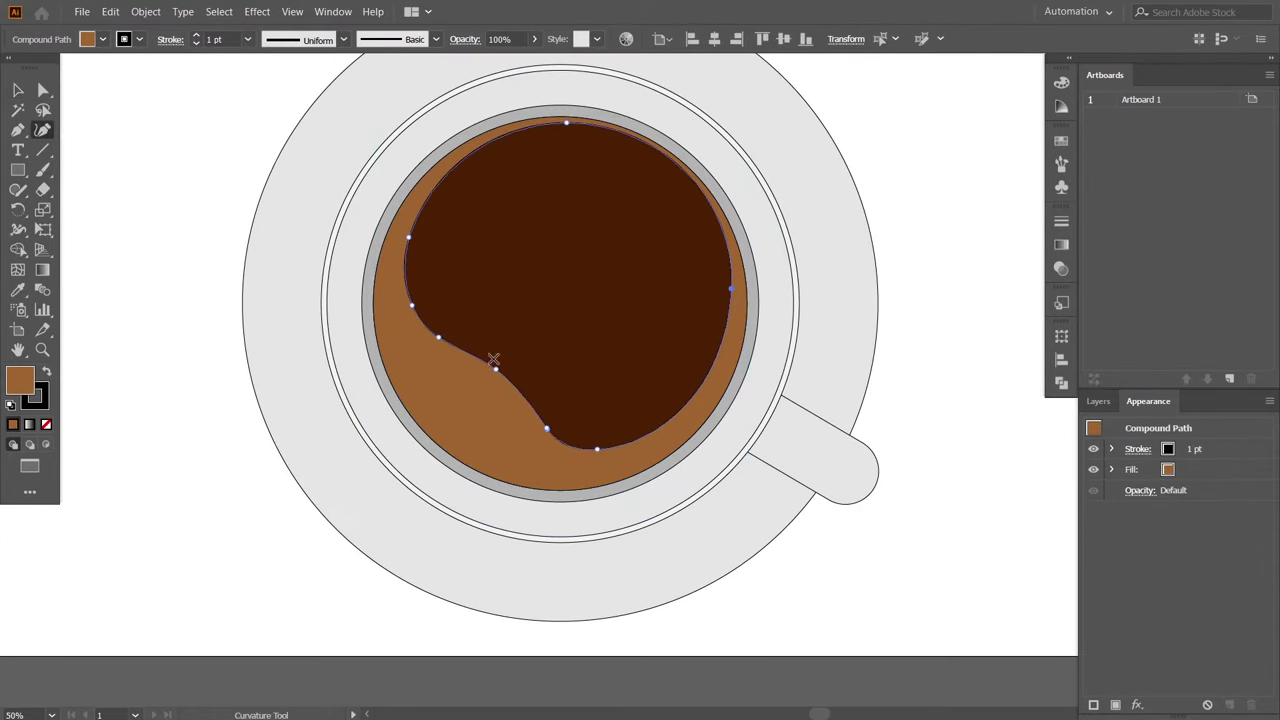
{"action": "left_click", "coordinate": [455, 347]}
{"action": "key", "text": "v"}
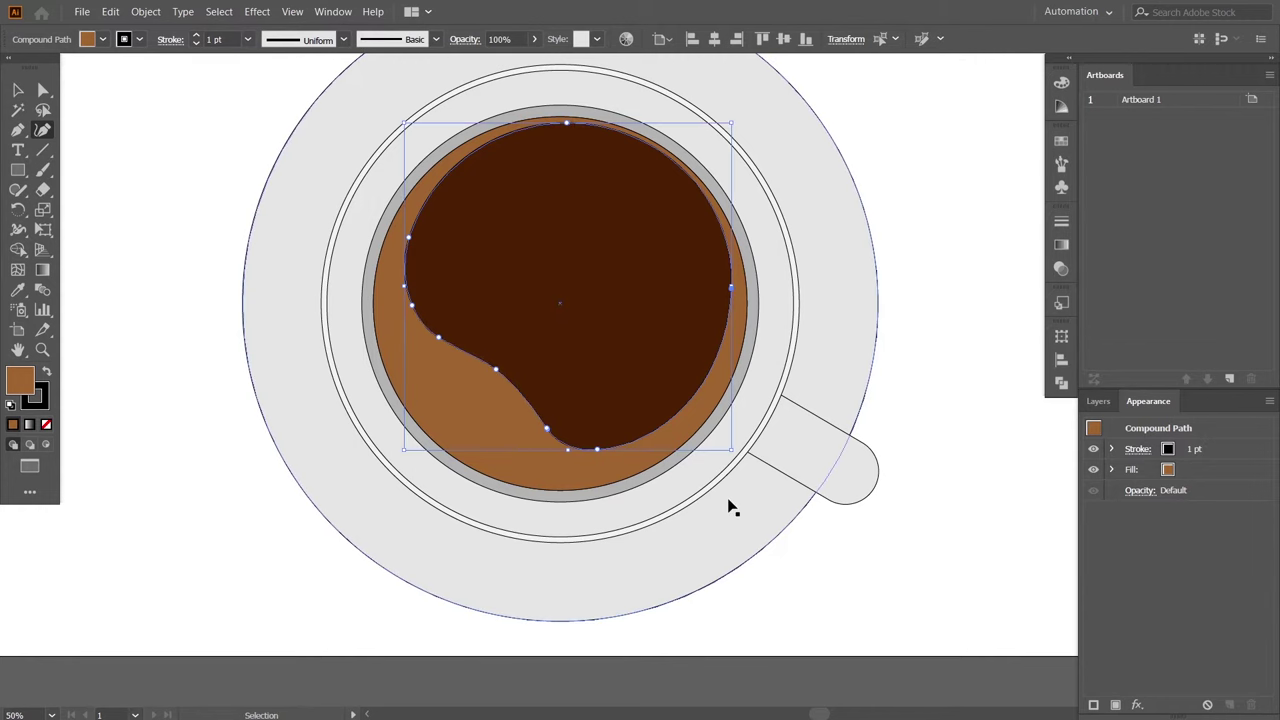
{"action": "left_click", "coordinate": [910, 580]}
Select all the cup and saucer shapes to remove their black outlines.
{"action": "scroll", "coordinate": [937, 565], "scroll_direction": "down", "scroll_amount": 1}
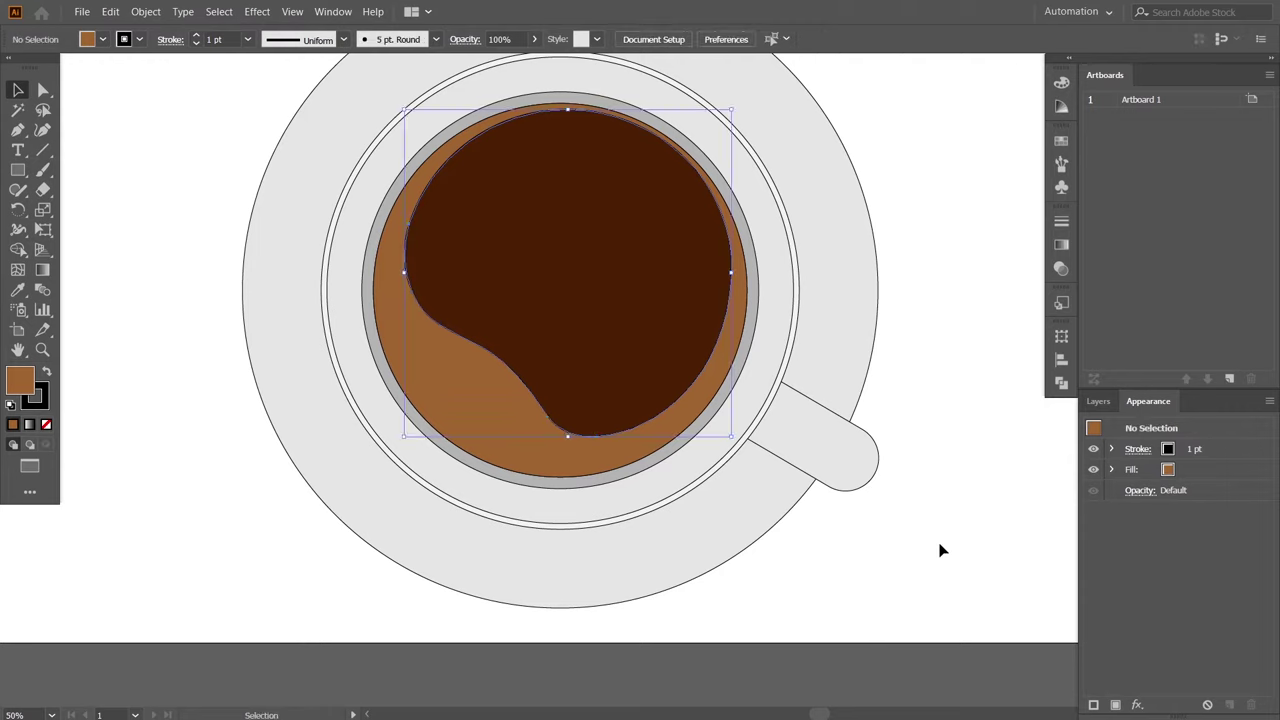
{"action": "scroll", "coordinate": [991, 600], "scroll_direction": "down", "scroll_amount": 2}
{"action": "left_click_drag", "start_coordinate": [209, 129], "coordinate": [959, 628]}
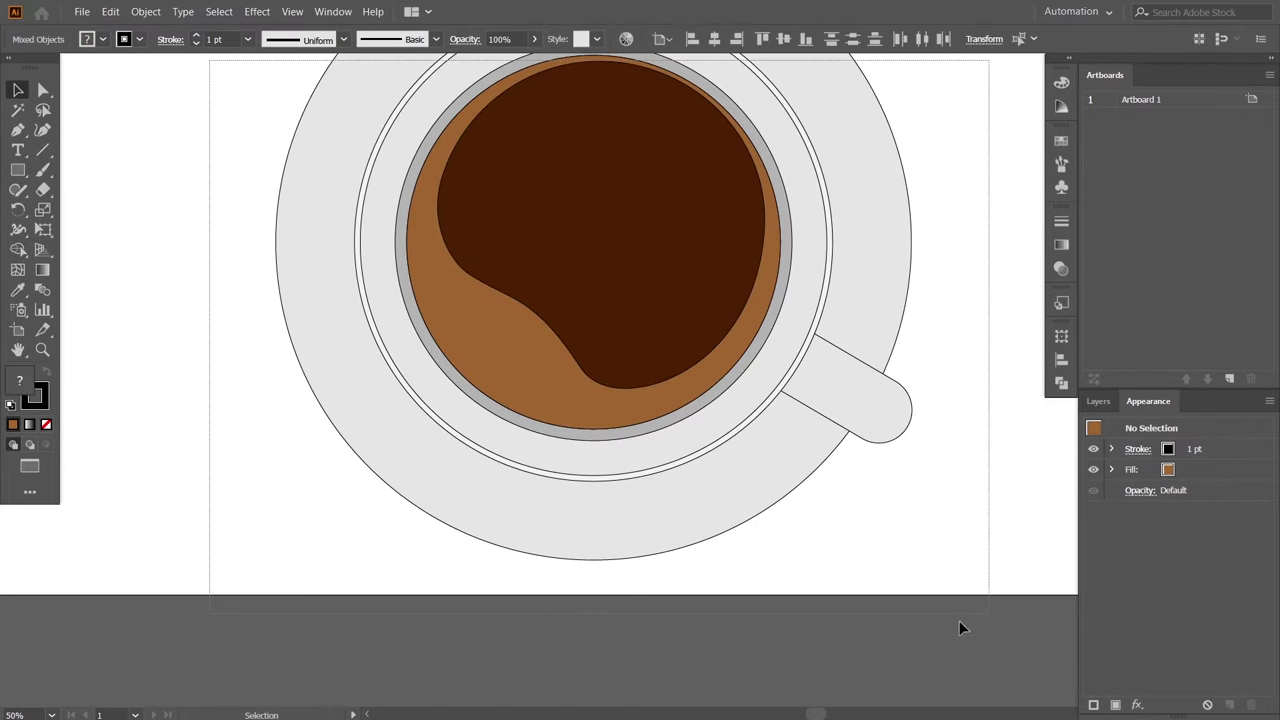
{"action": "left_click", "coordinate": [12, 424]}
Remove the outlines from the selected shapes and frame the whole artboard.
{"action": "left_click", "coordinate": [46, 424]}
{"action": "left_click", "coordinate": [960, 503]}
{"action": "left_click_drag", "start_coordinate": [985, 385], "coordinate": [941, 493]}
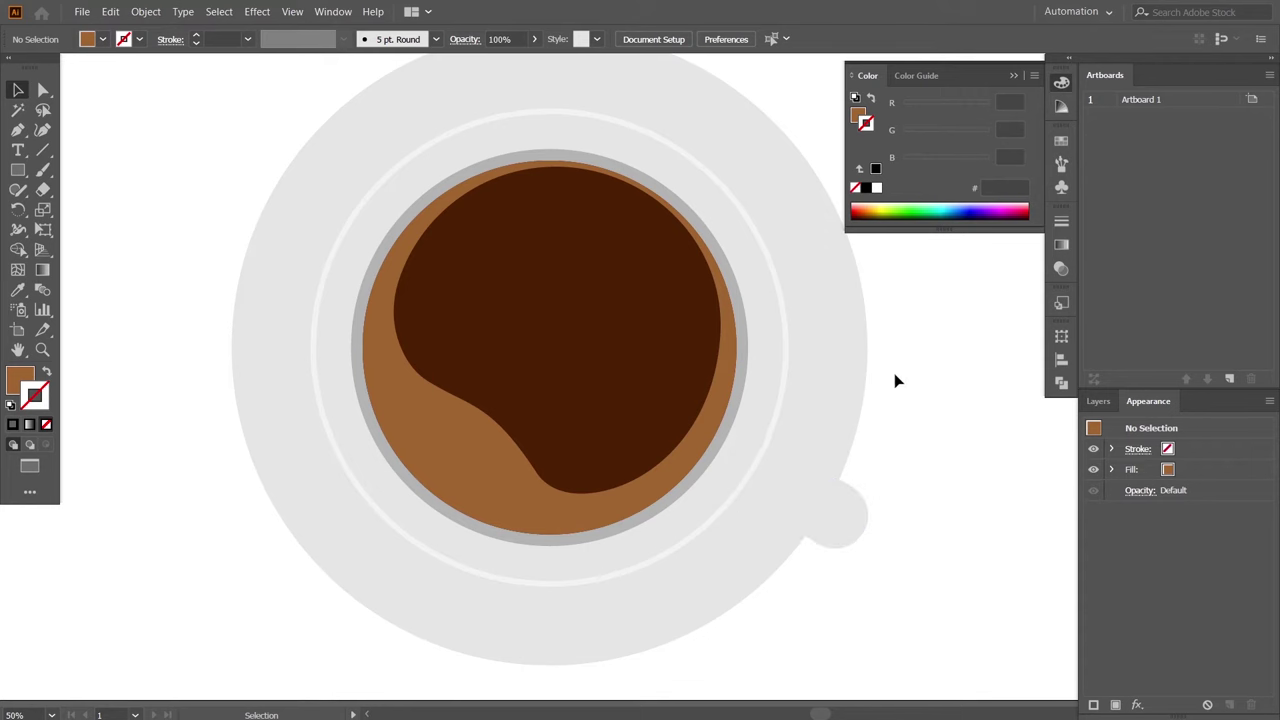
{"action": "key", "text": "ctrl+minus"}
{"action": "key", "text": "ctrl+equal"}
{"action": "left_click_drag", "start_coordinate": [914, 406], "coordinate": [897, 421]}
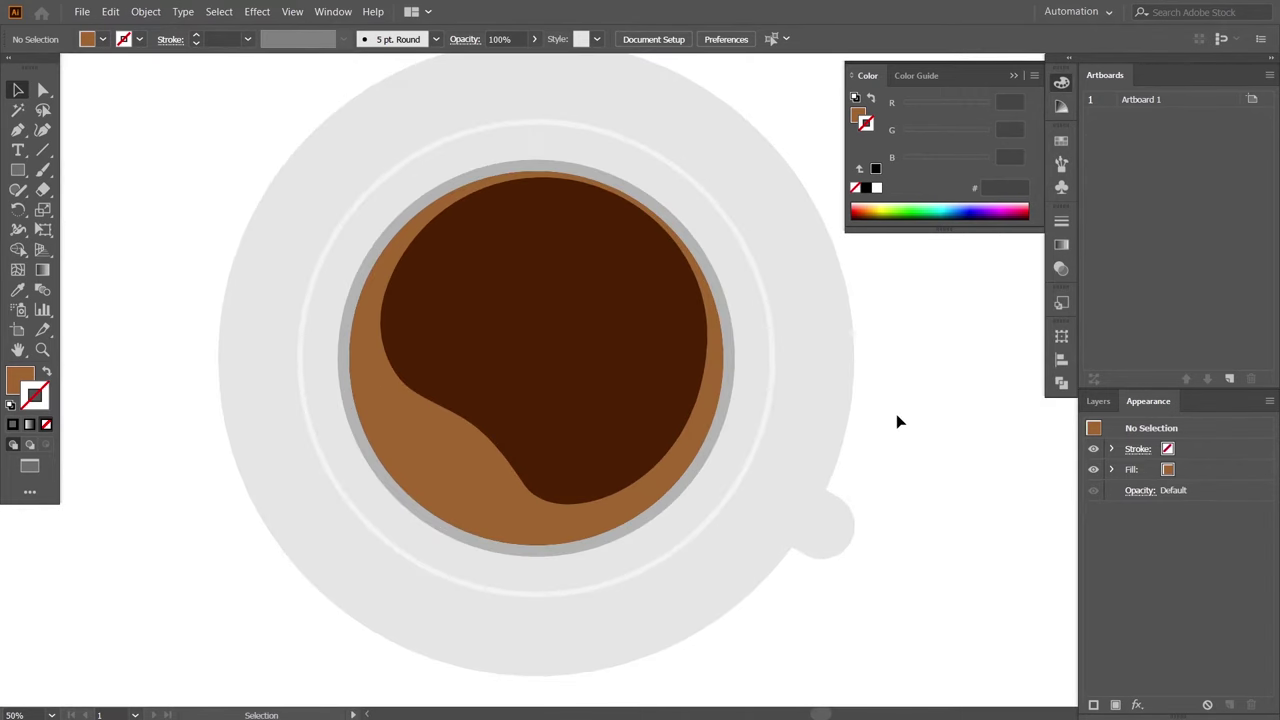
{"action": "key", "text": "ctrl+minus"}
Offset the saucer copy down-left and split off its upper-right edge crescent with Shape Builder.
{"action": "left_click", "coordinate": [736, 263]}
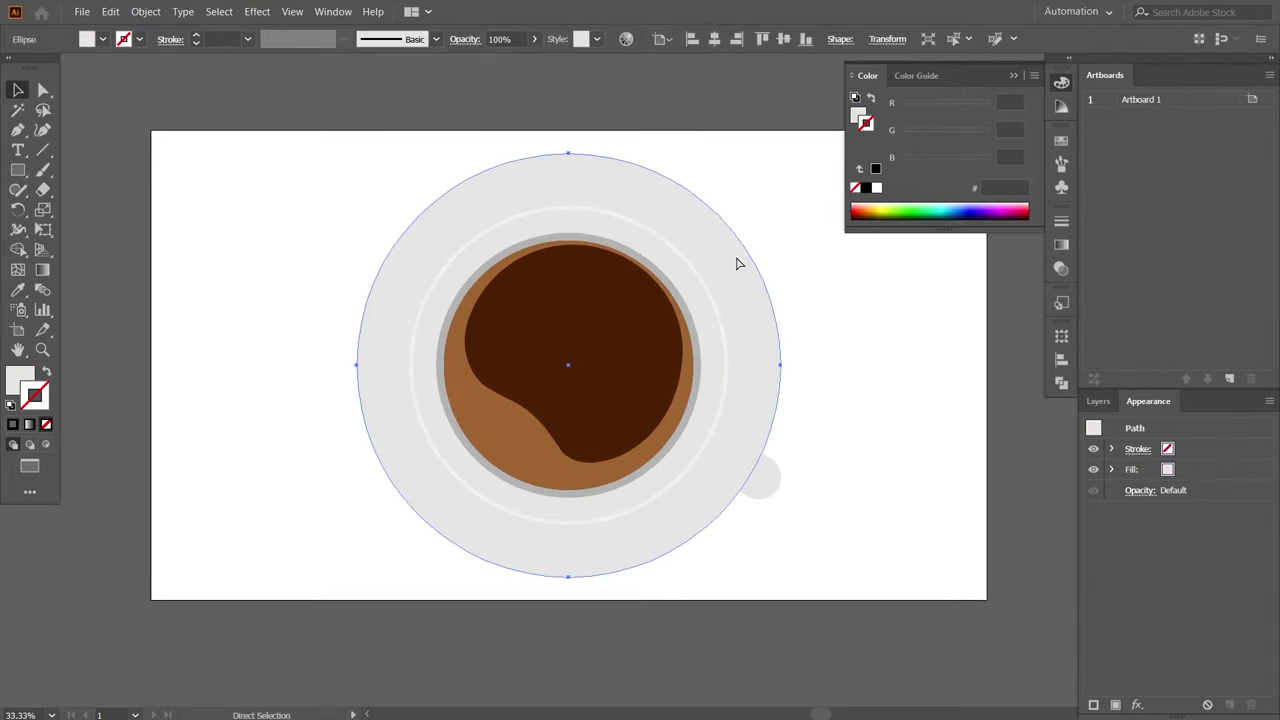
{"action": "left_click_drag", "start_coordinate": [736, 263], "coordinate": [711, 286]}
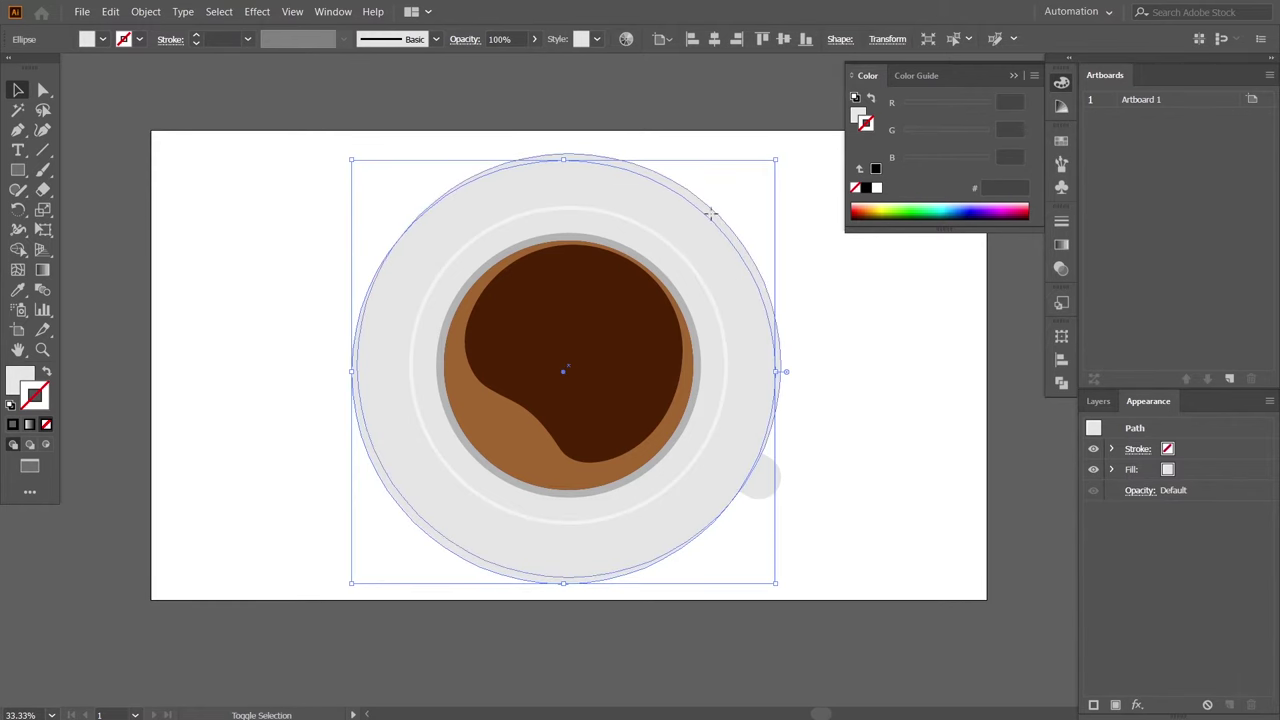
{"action": "key", "text": "shift+m"}
{"action": "left_click_drag", "start_coordinate": [364, 491], "coordinate": [496, 386]}
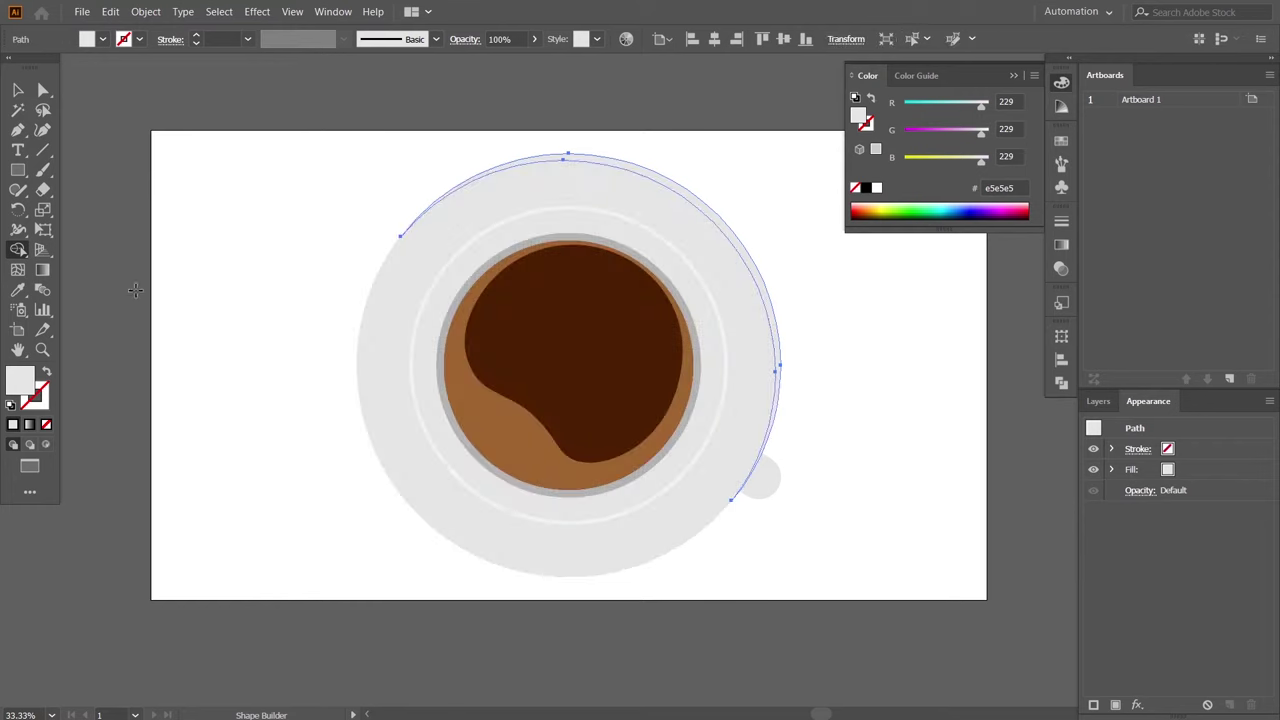
Eyedropper the pale ring colour #f2f2f2 onto the saucer crescent.
{"action": "left_click", "coordinate": [18, 290]}
{"action": "scroll", "coordinate": [624, 244], "scroll_direction": "up", "scroll_amount": 1}
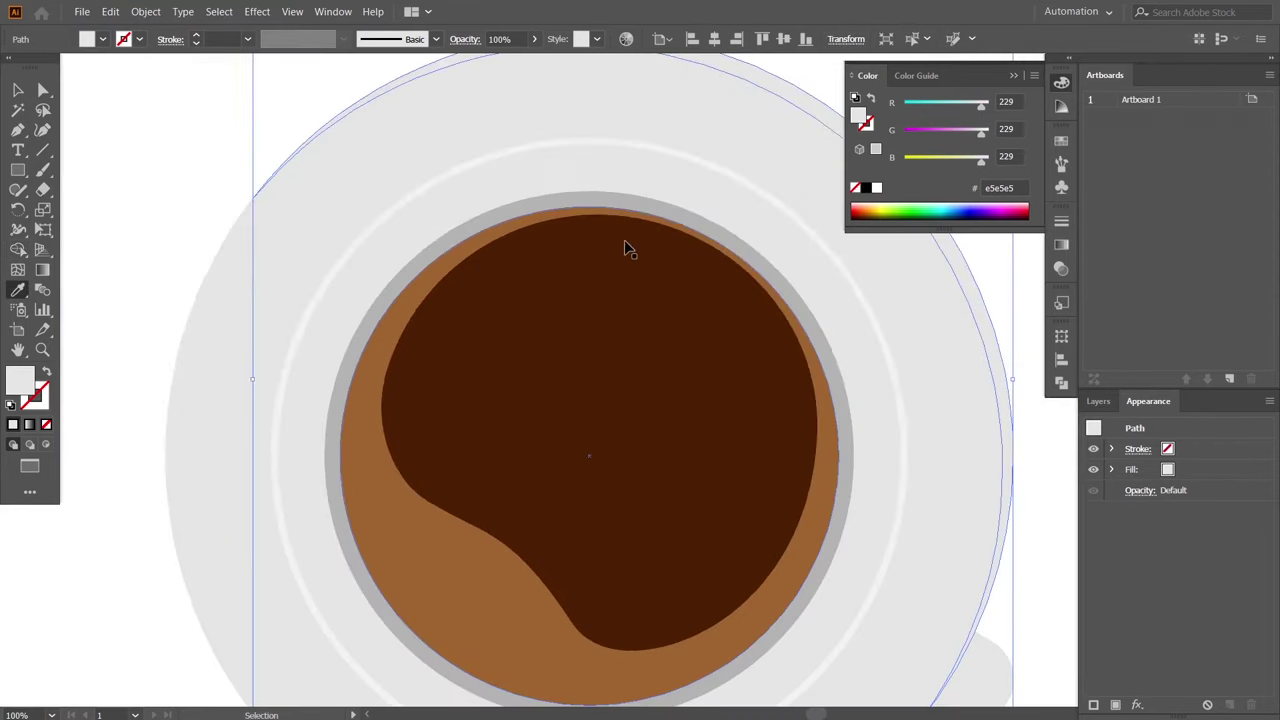
{"action": "scroll", "coordinate": [614, 273], "scroll_direction": "up", "scroll_amount": 1}
{"action": "left_click", "coordinate": [563, 194]}
{"action": "scroll", "coordinate": [632, 356], "scroll_direction": "down", "scroll_amount": 3}
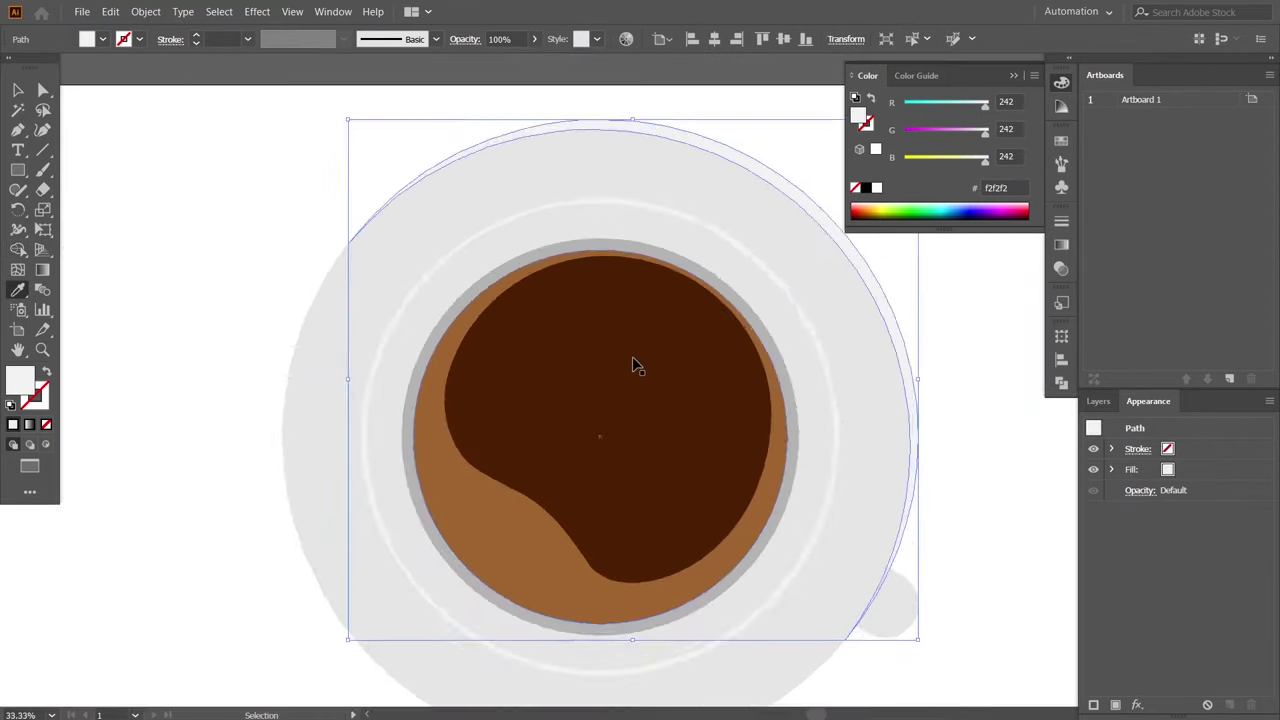
{"action": "left_click", "coordinate": [18, 90]}
Deselect the crescent and select the cup handle shape.
{"action": "left_click", "coordinate": [931, 528]}
{"action": "left_click", "coordinate": [794, 512]}
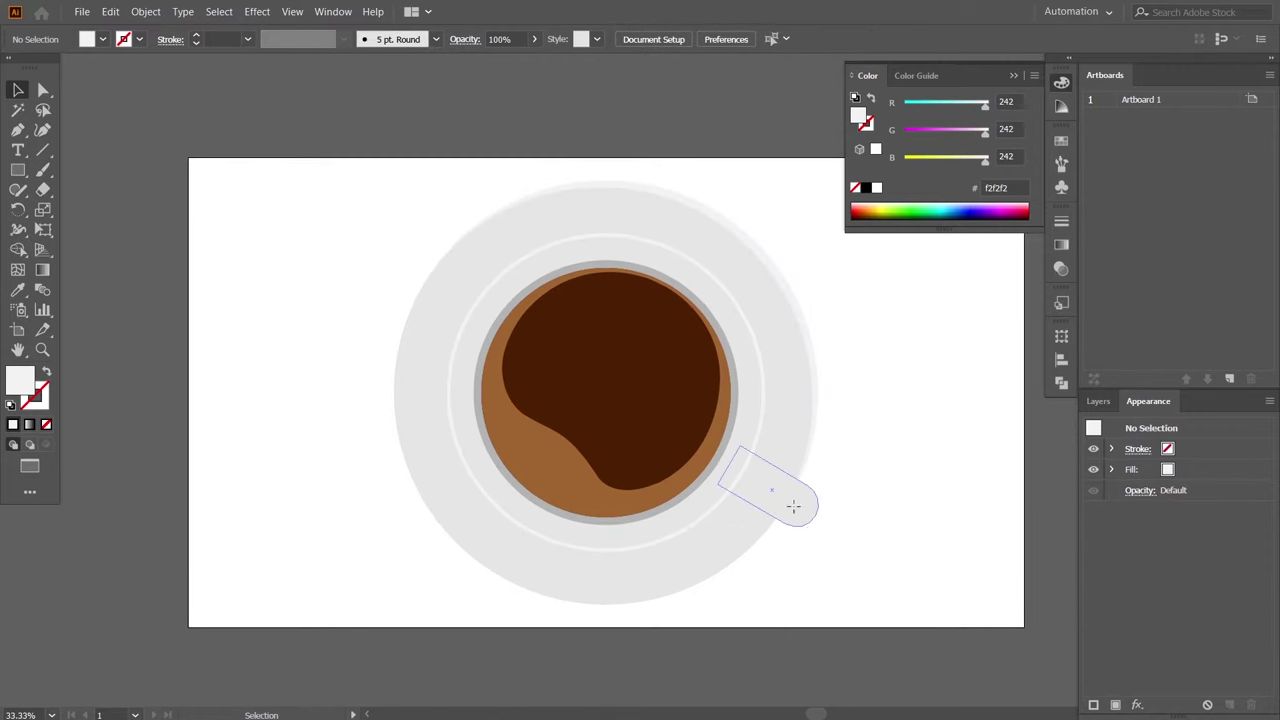
{"action": "scroll", "coordinate": [930, 539], "scroll_direction": "up", "scroll_amount": 1}
{"action": "scroll", "coordinate": [914, 537], "scroll_direction": "up", "scroll_amount": 2}
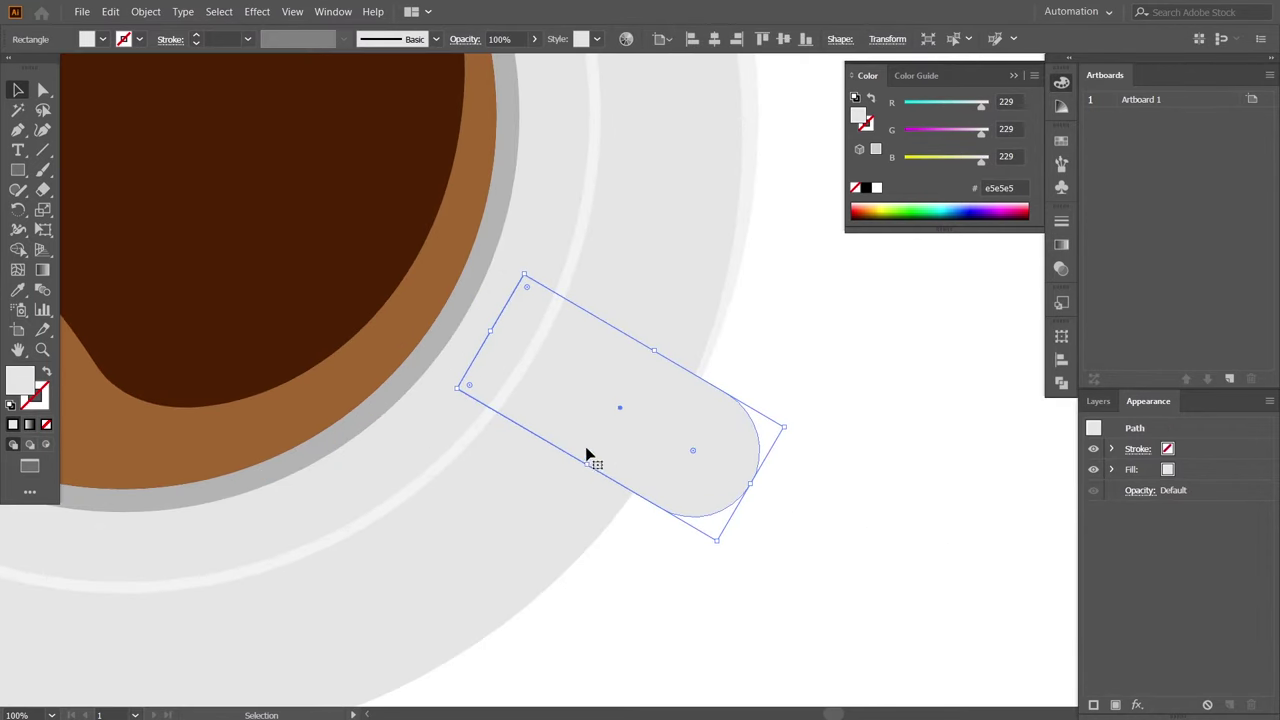
Offset a handle copy and trim it down to an edge strip with Shape Builder.
{"action": "left_click_drag", "start_coordinate": [645, 437], "coordinate": [640, 449]}
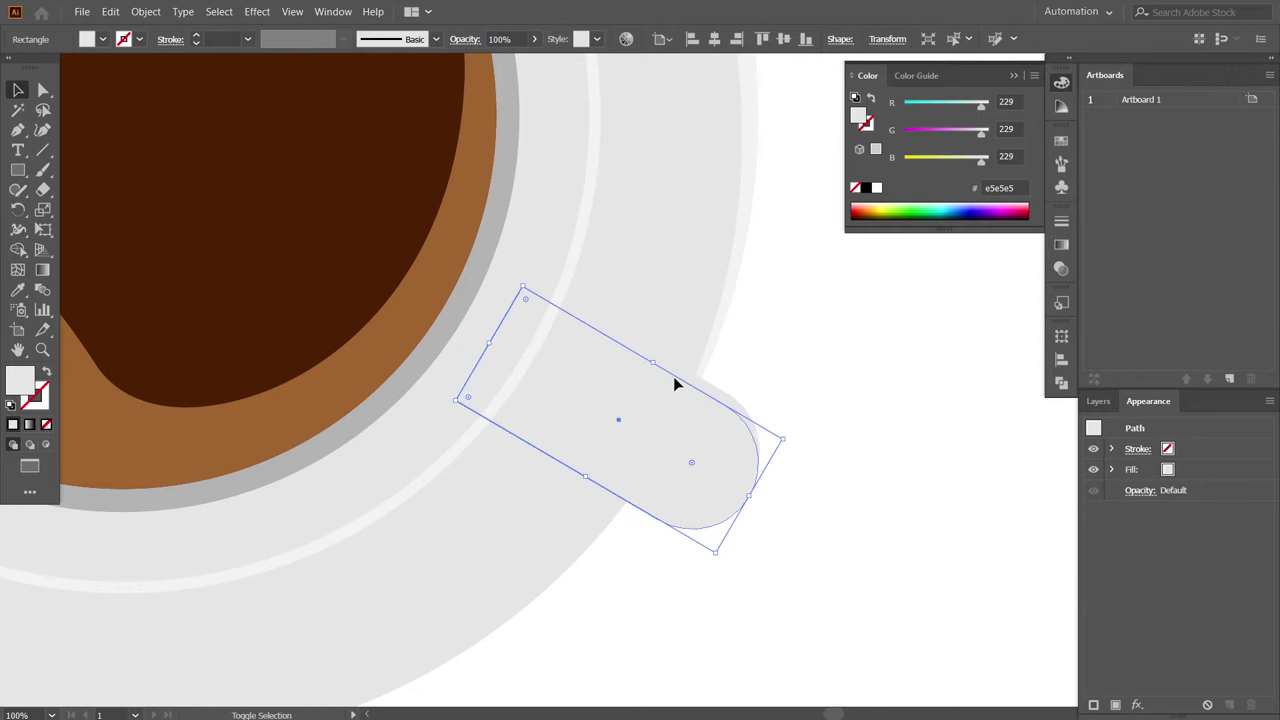
{"action": "left_click", "coordinate": [26, 254]}
{"action": "left_click_drag", "start_coordinate": [530, 474], "coordinate": [567, 434]}
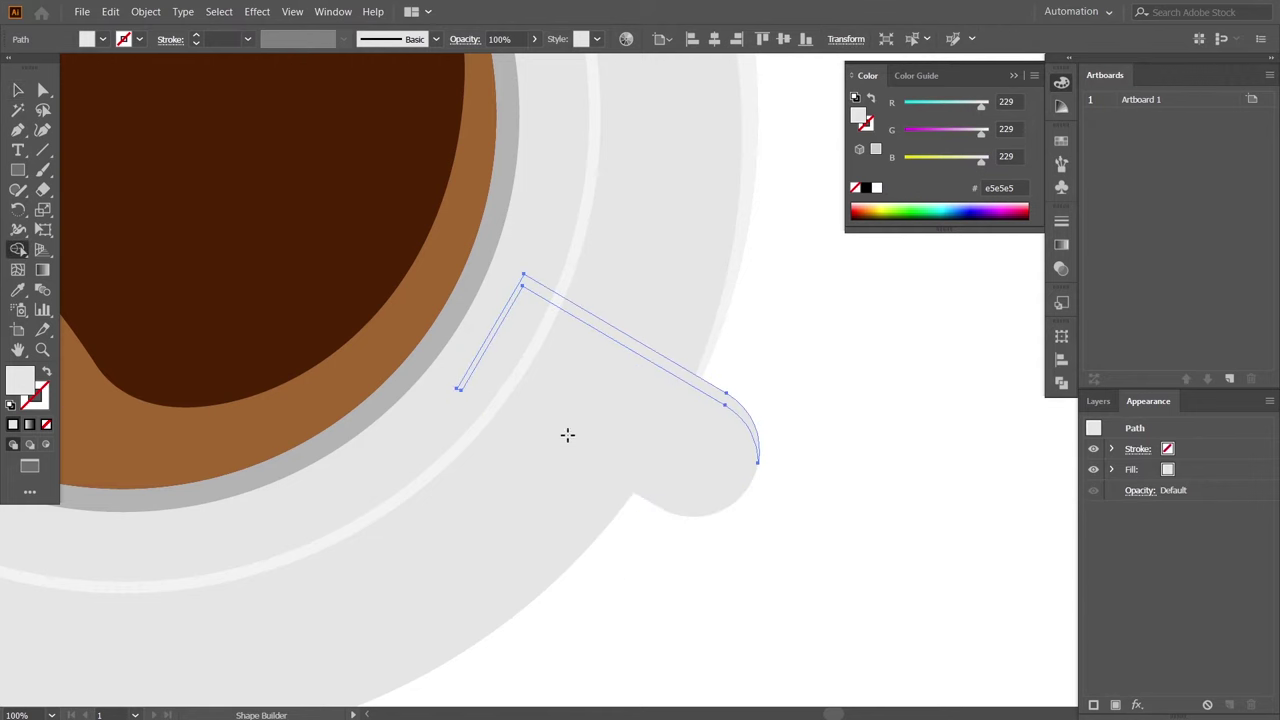
{"action": "left_click", "coordinate": [17, 89]}
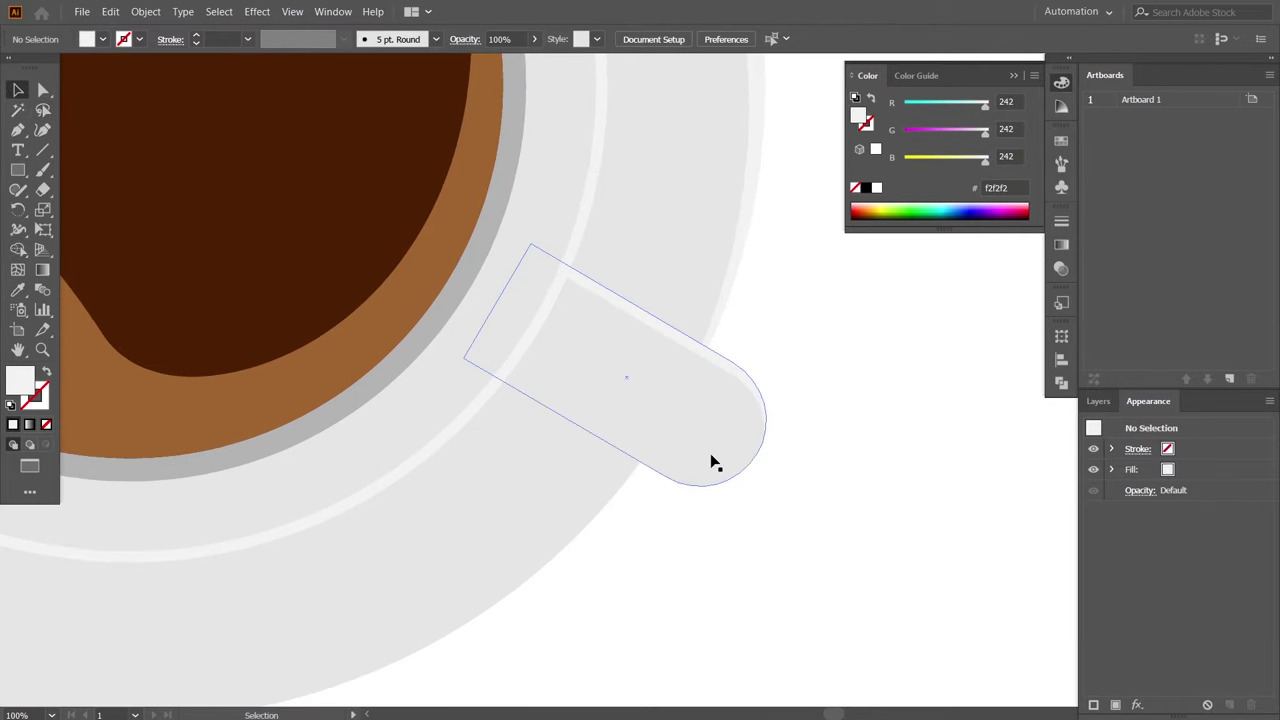
Offset a copy of the rounded handle end and carve the shadow strip below the handle.
{"action": "left_click", "coordinate": [706, 478]}
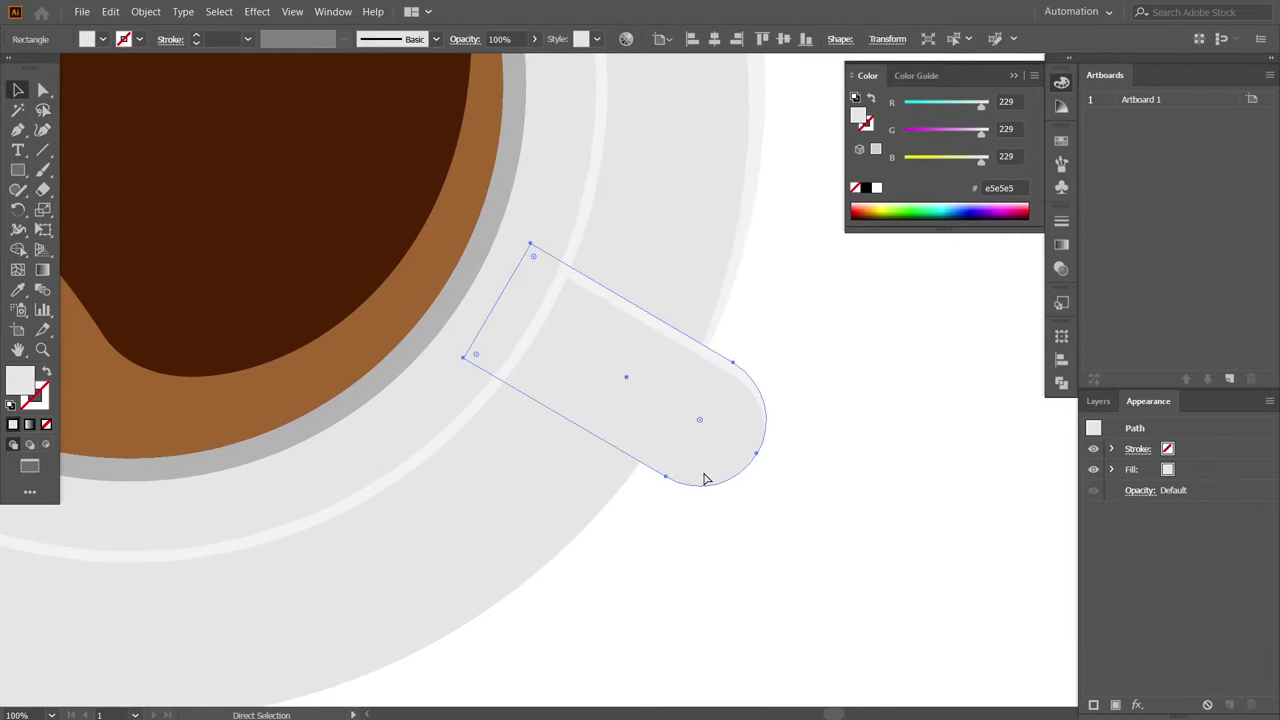
{"action": "left_click_drag", "start_coordinate": [706, 478], "coordinate": [703, 444]}
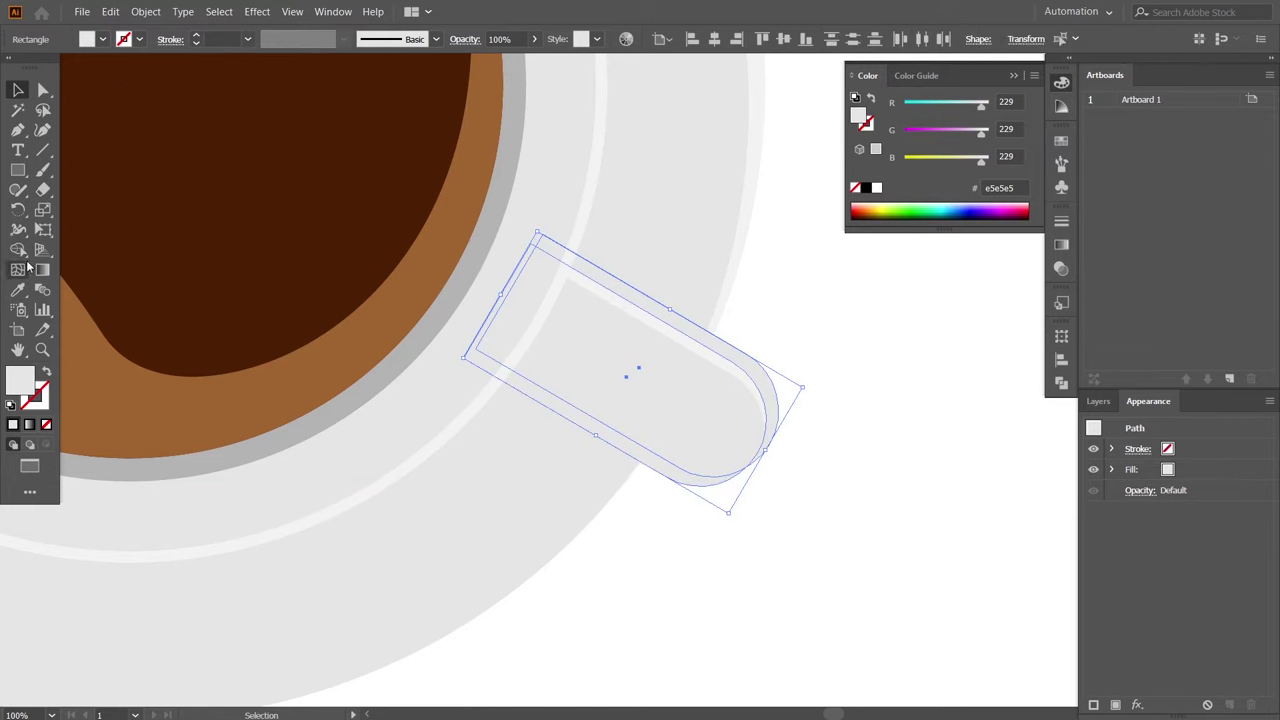
{"action": "left_click", "coordinate": [18, 249]}
{"action": "mouse_move", "coordinate": [710, 283]}
{"action": "left_mouse_down"}
{"action": "mouse_move", "coordinate": [664, 341]}
{"action": "mouse_move", "coordinate": [462, 278]}
{"action": "left_mouse_up"}
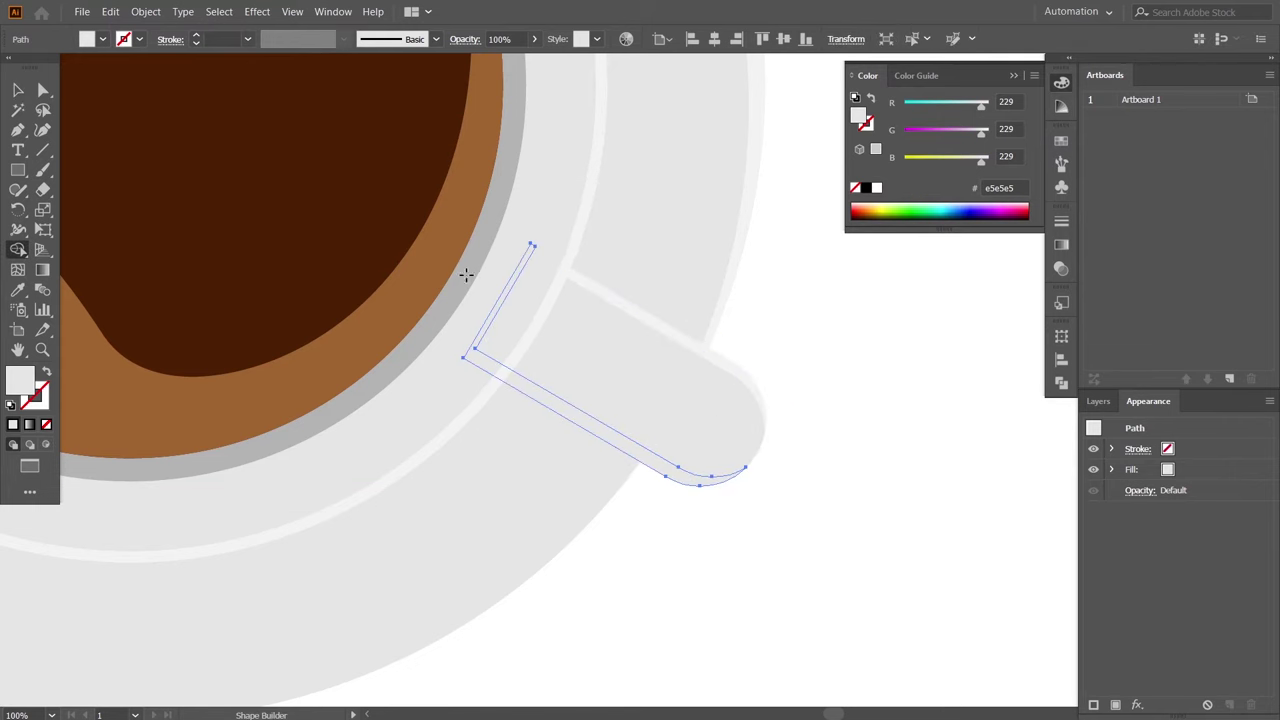
Fill the handle shadow strip with the rim's grey #b3b3b3.
{"action": "left_click", "coordinate": [18, 89]}
{"action": "key", "text": "i"}
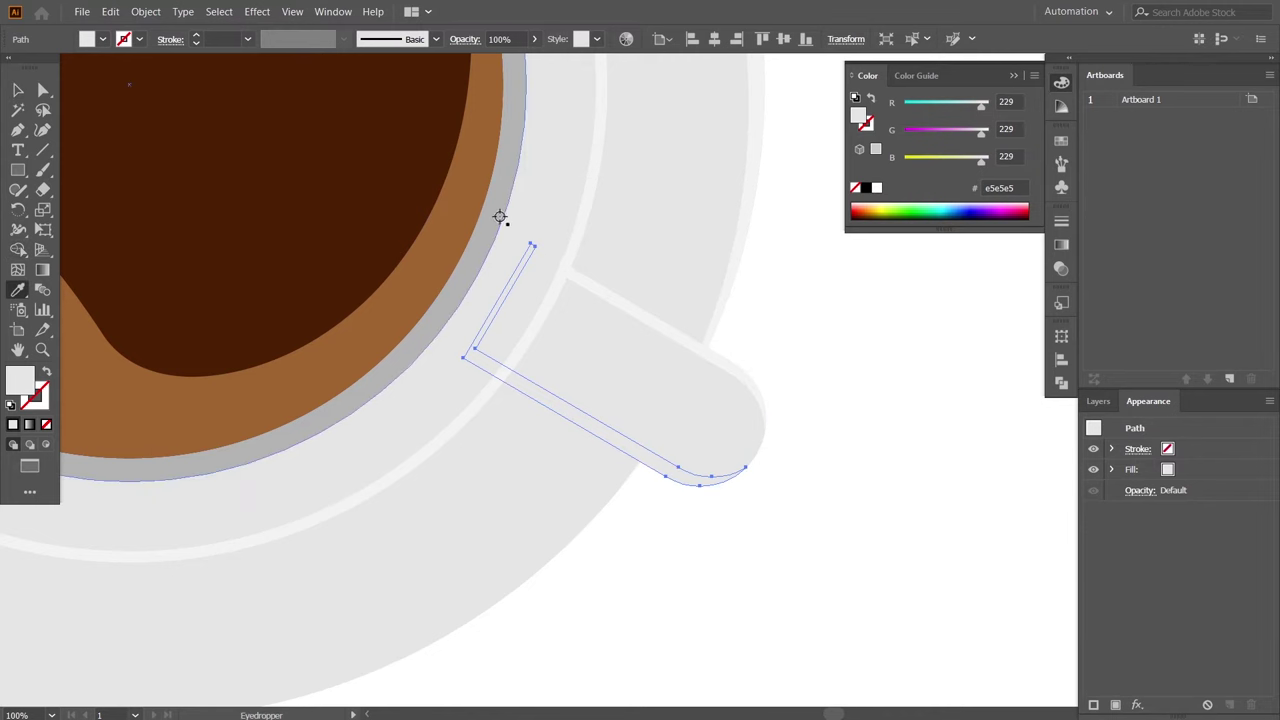
{"action": "left_click", "coordinate": [500, 216]}
{"action": "left_click", "coordinate": [17, 90]}
{"action": "left_click", "coordinate": [900, 520]}
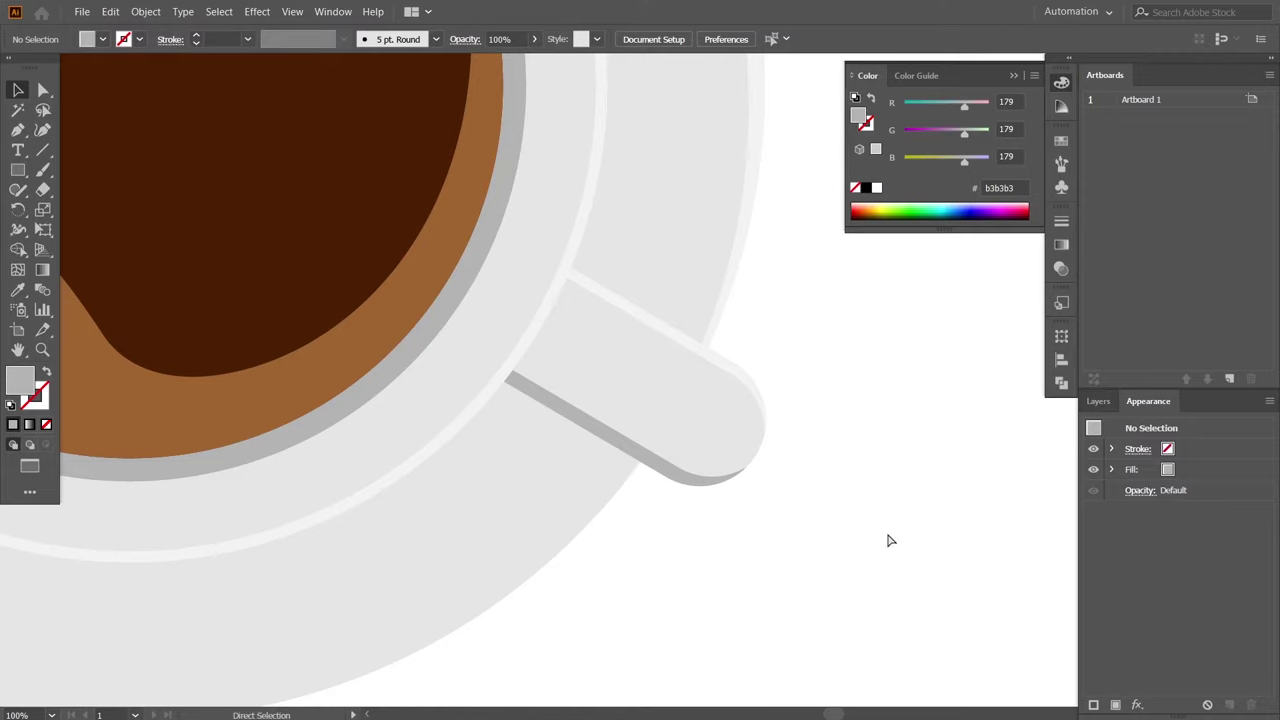
Reframe the whole cup and select the grey cup rim circle.
{"action": "key", "text": "ctrl+minus"}
{"action": "key", "text": "ctrl+minus"}
{"action": "key", "text": "ctrl+minus"}
{"action": "left_click_drag", "start_coordinate": [730, 447], "coordinate": [773, 491]}
{"action": "key", "text": "ctrl+plus"}
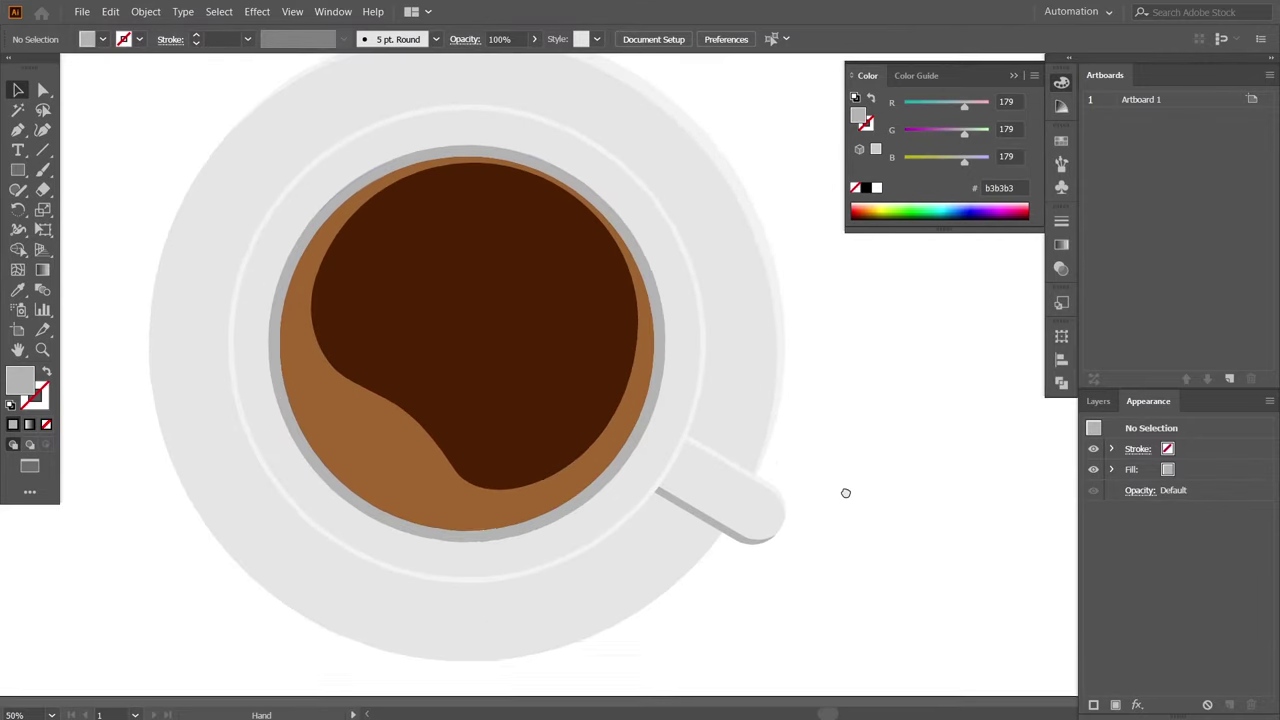
{"action": "left_click", "coordinate": [630, 250]}
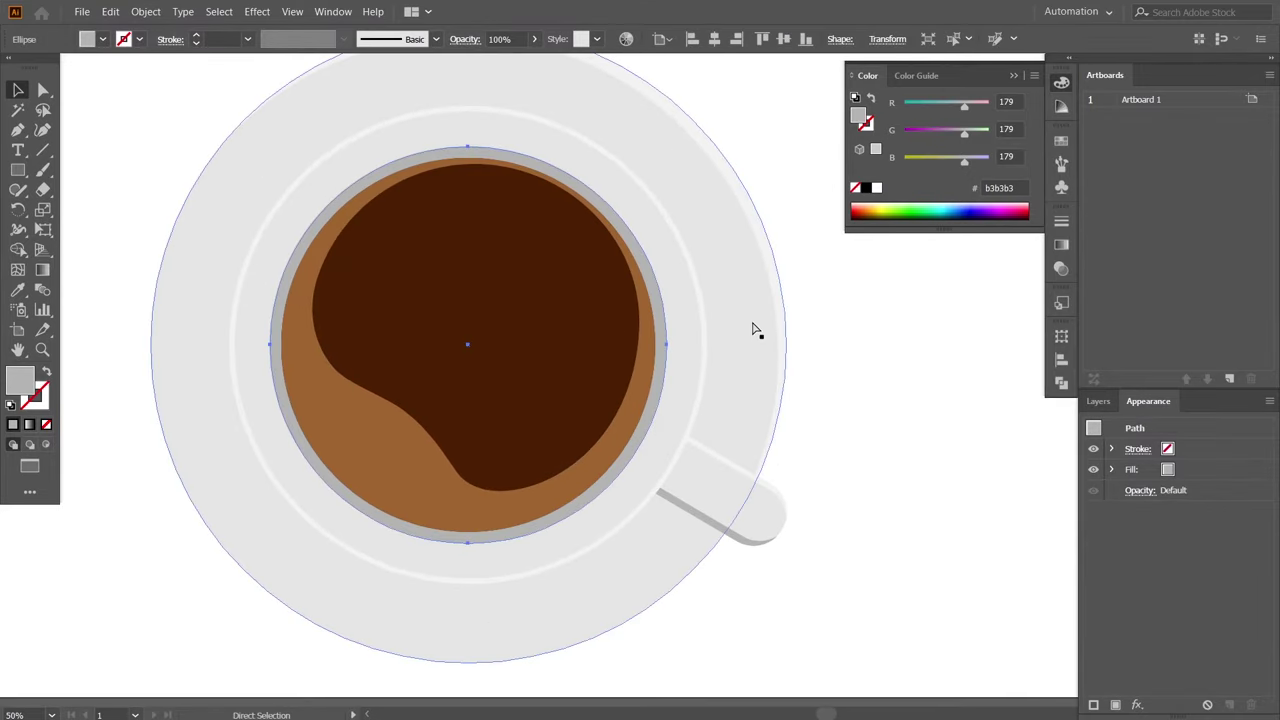
Offset a rim circle copy down-left and Shape Builder an upper-right crescent.
{"action": "left_click_drag", "start_coordinate": [652, 346], "coordinate": [620, 393]}
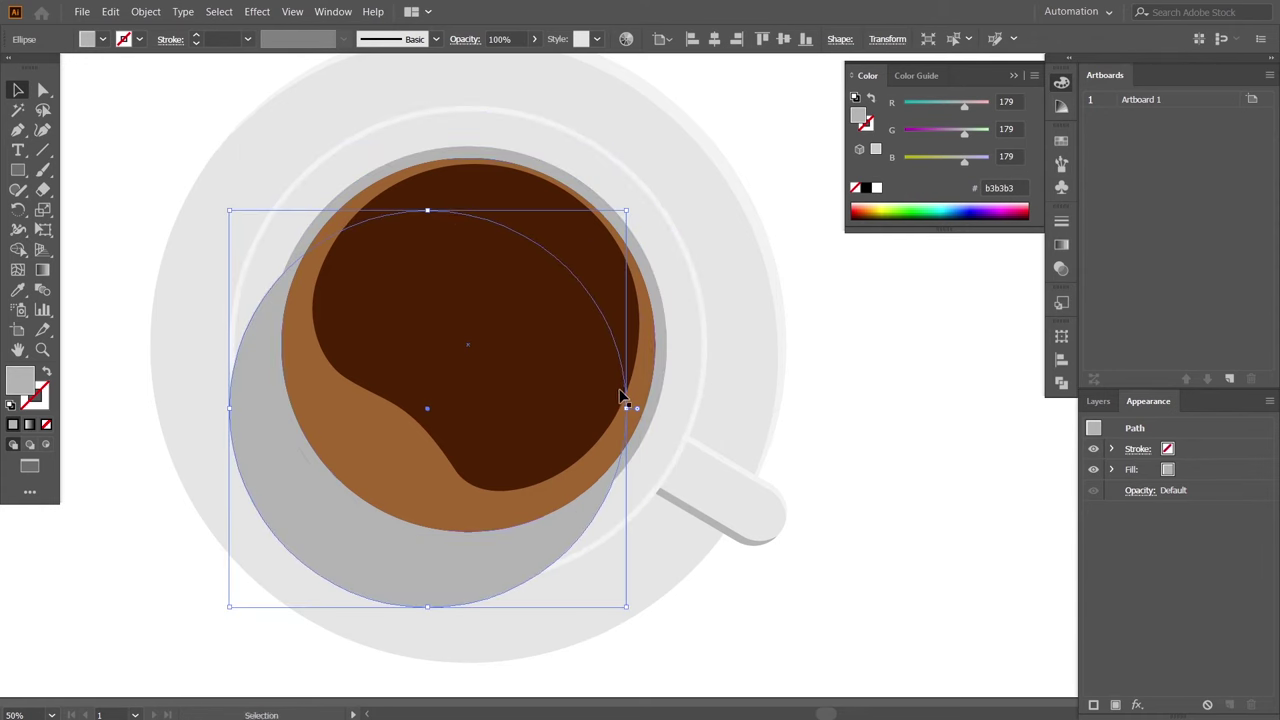
{"action": "left_click", "coordinate": [406, 170], "text": "shift"}
{"action": "left_click", "coordinate": [18, 250]}
{"action": "mouse_move", "coordinate": [328, 600]}
{"action": "left_mouse_down"}
{"action": "mouse_move", "coordinate": [389, 456]}
{"action": "mouse_move", "coordinate": [297, 289]}
{"action": "left_mouse_up"}
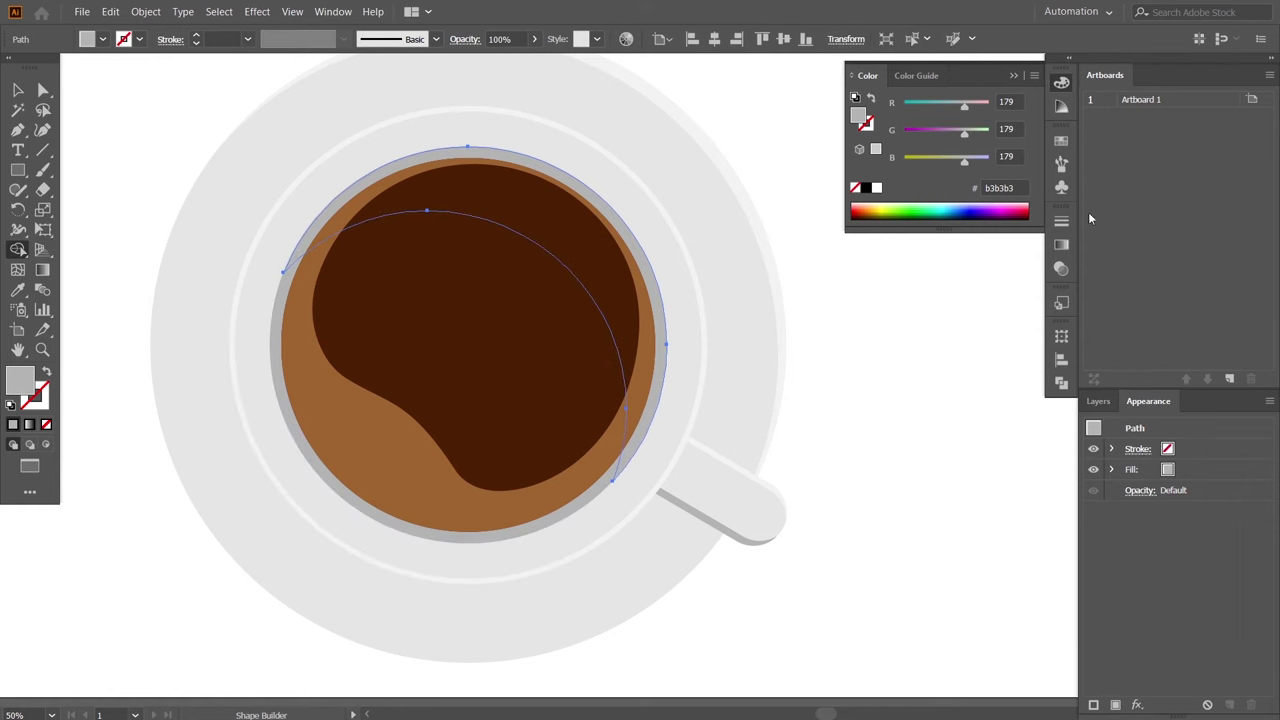
Fill the crescent black and bring it forward above the coffee.
{"action": "left_click", "coordinate": [1062, 143]}
{"action": "left_click", "coordinate": [865, 234]}
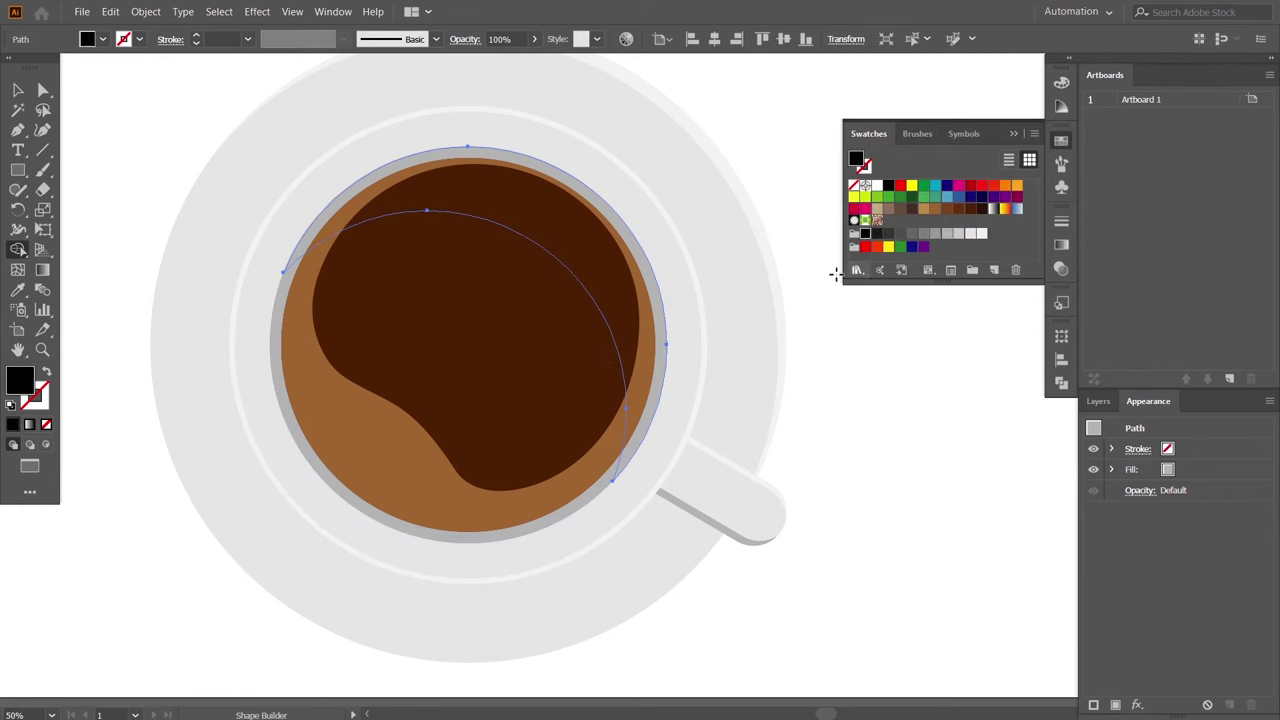
{"action": "left_click", "coordinate": [1016, 135]}
{"action": "key", "text": "v"}
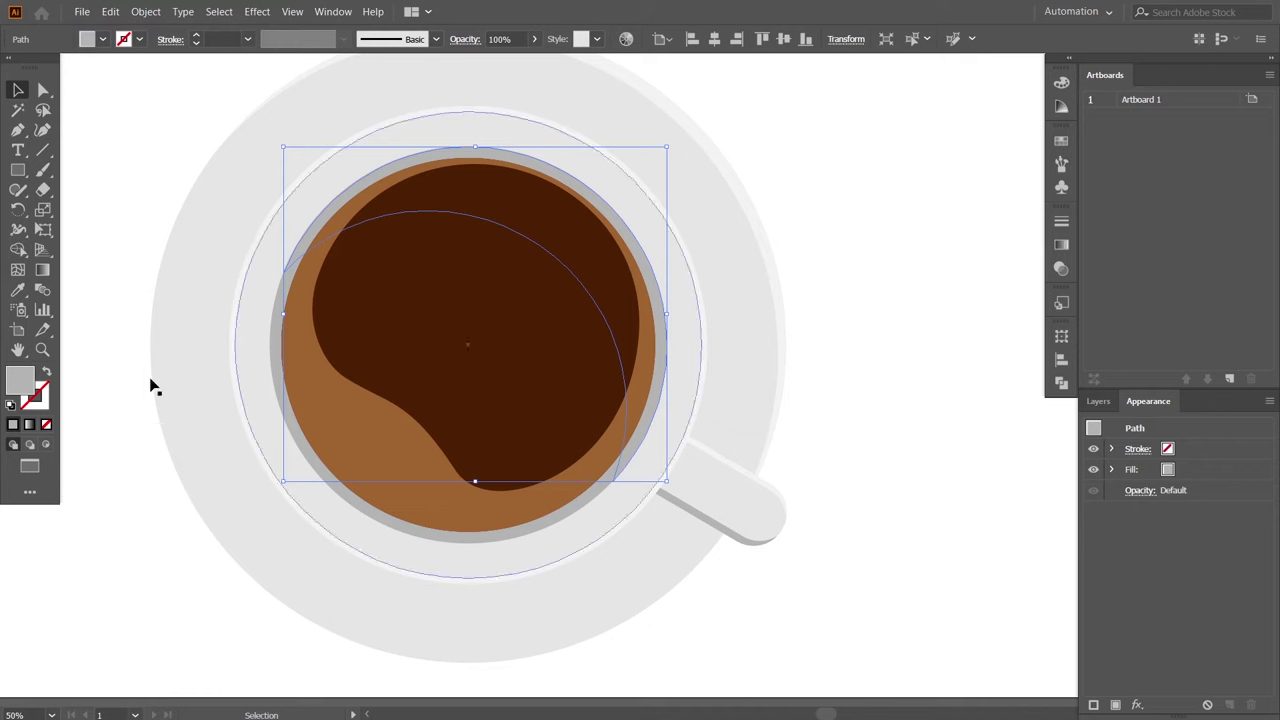
{"action": "left_click", "coordinate": [1062, 143]}
{"action": "left_click", "coordinate": [866, 234]}
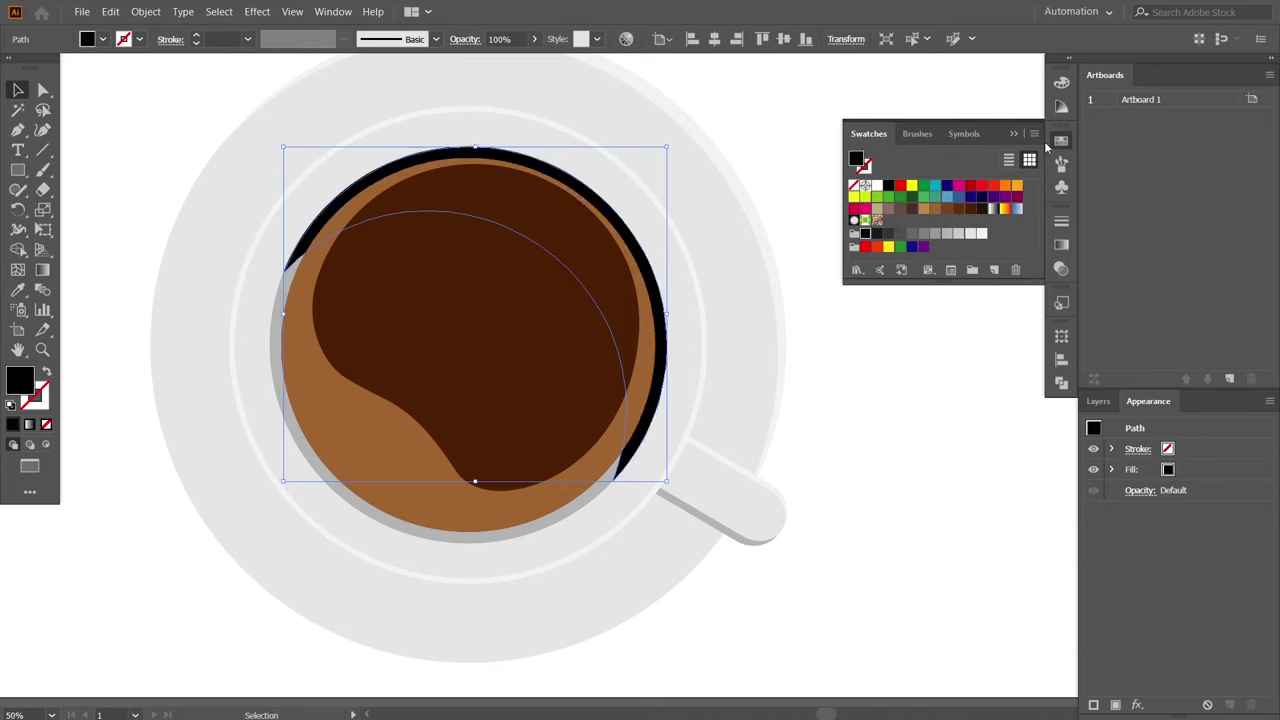
{"action": "right_click", "coordinate": [638, 311]}
{"action": "left_click", "coordinate": [849, 569]}
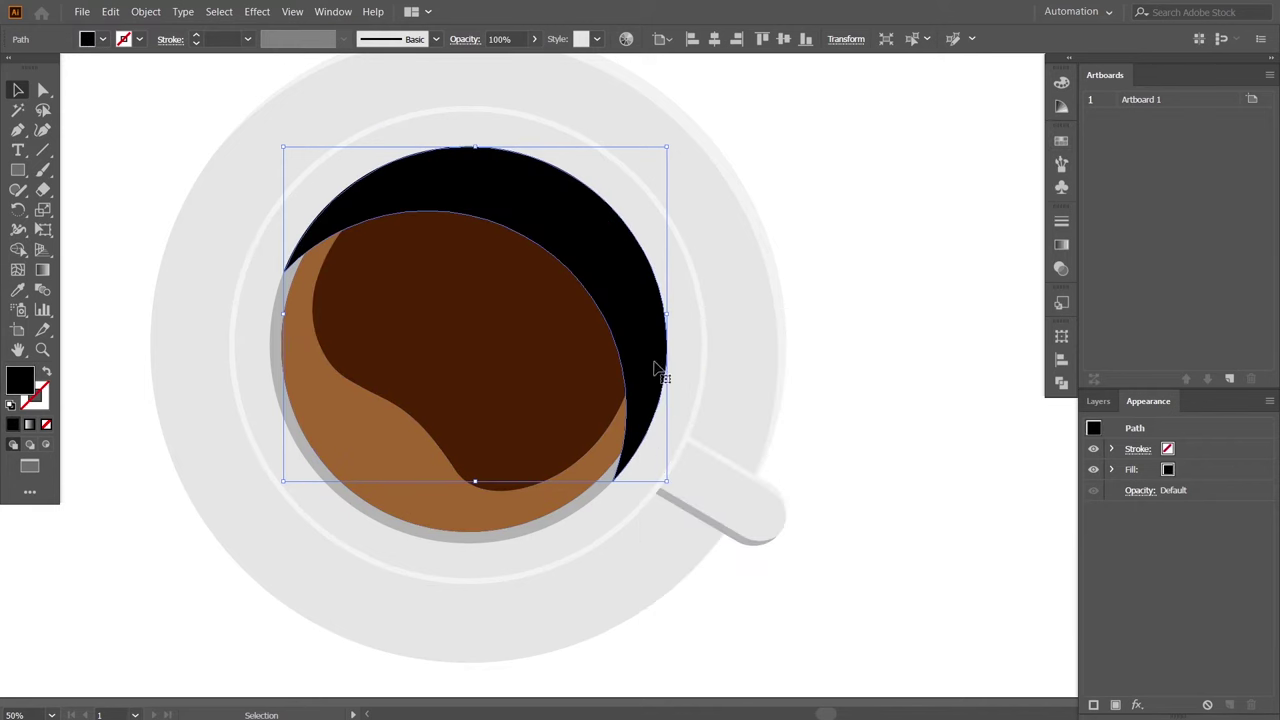
Set the crescent's Transparency opacity to 40% and deselect it.
{"action": "left_click", "coordinate": [1148, 488]}
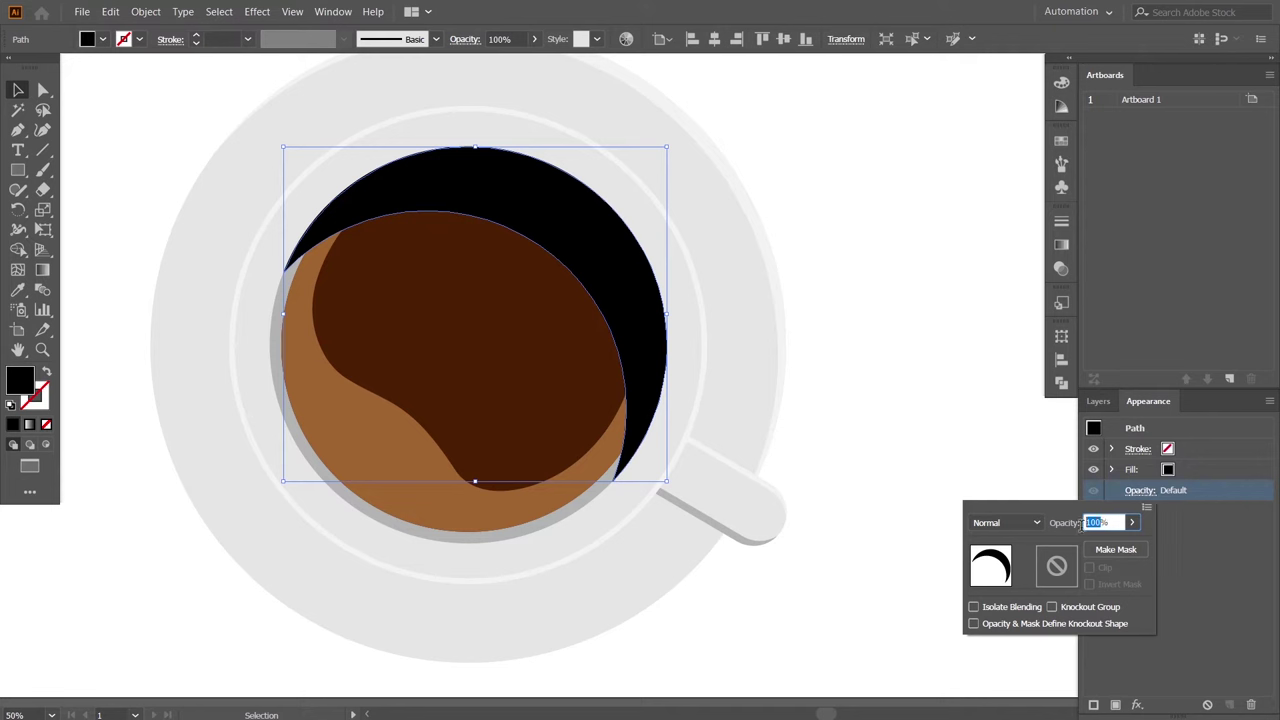
{"action": "type", "text": "60"}
{"action": "key", "text": "Return"}
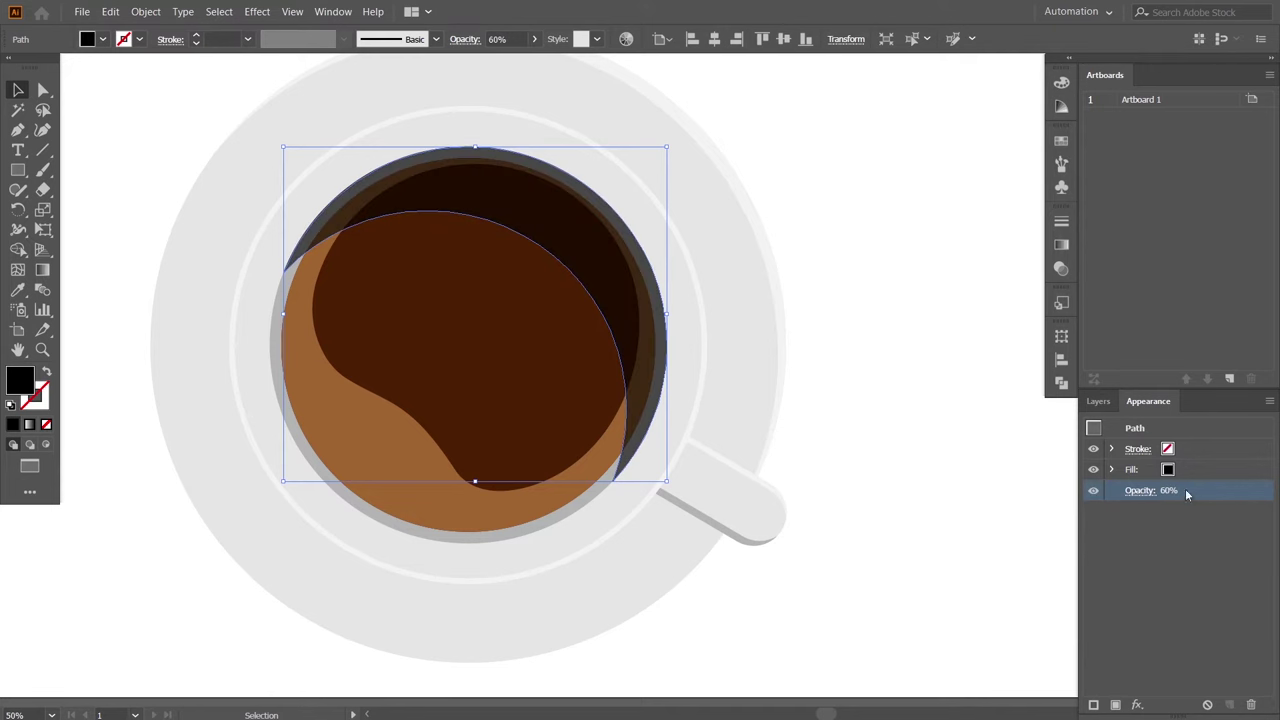
{"action": "key", "text": "ctrl+shift+F10"}
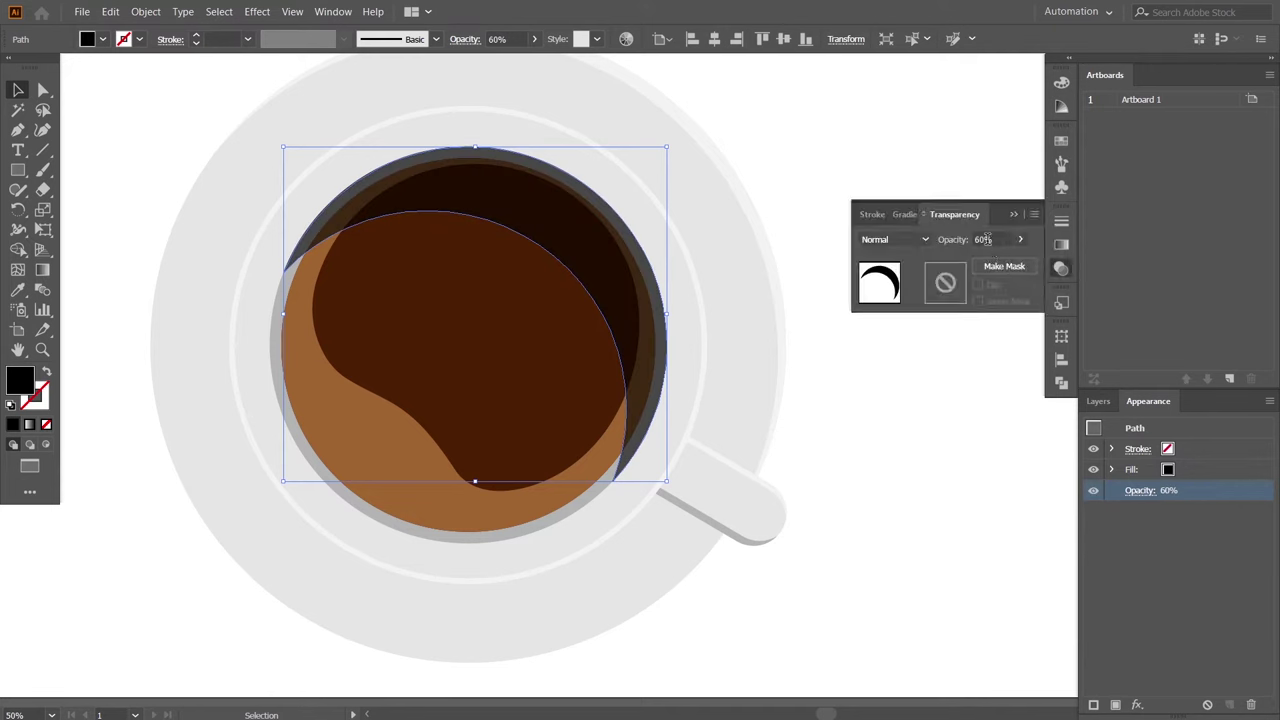
{"action": "double_click", "coordinate": [984, 239]}
{"action": "type", "text": "40"}
{"action": "key", "text": "Return"}
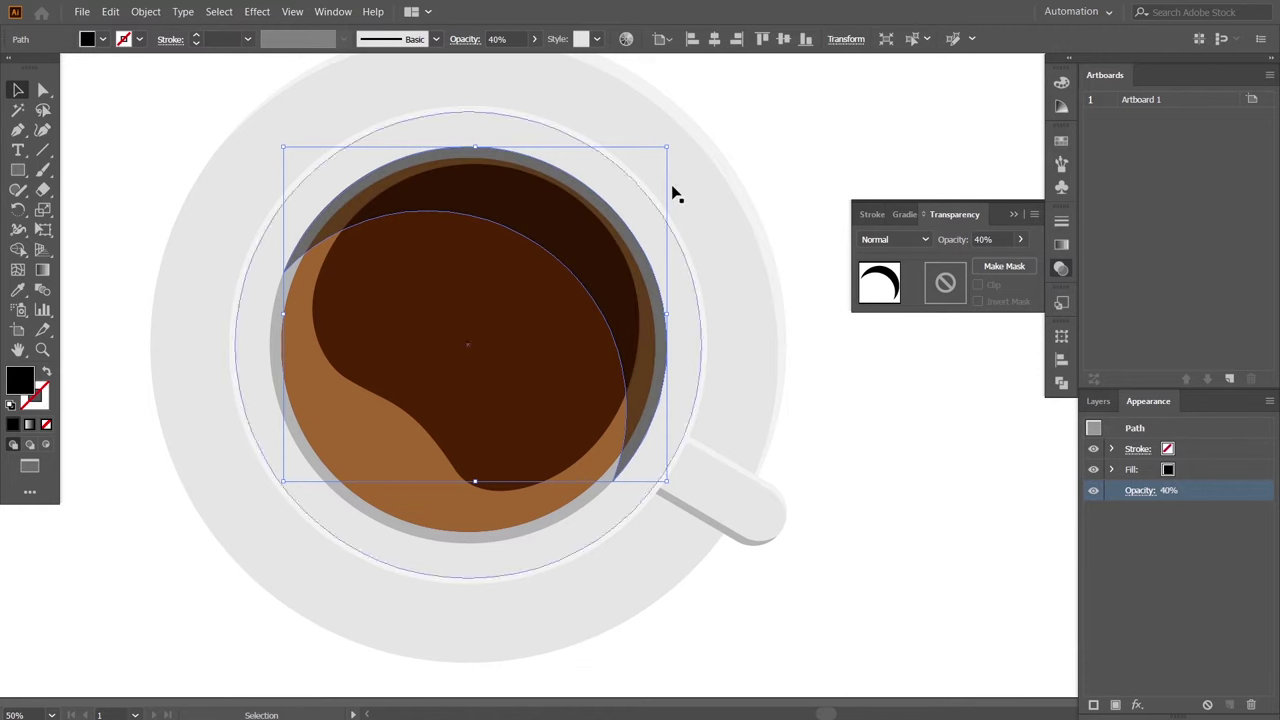
{"action": "left_click", "coordinate": [1014, 214]}
{"action": "left_click", "coordinate": [911, 387]}
{"action": "left_click_drag", "start_coordinate": [911, 387], "coordinate": [926, 358]}
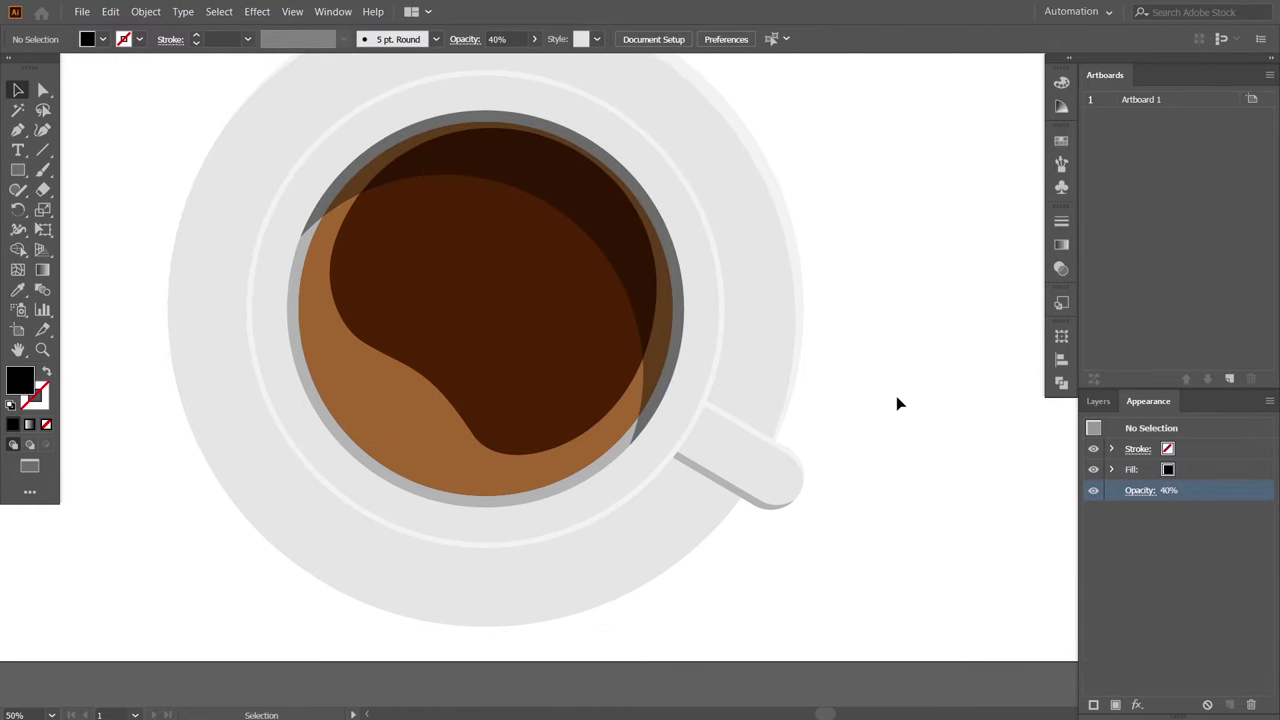
{"action": "key", "text": "ctrl+minus"}
{"action": "key", "text": "ctrl+minus"}
Marquee-select all the cup and saucer artwork and scale it down around its centre.
{"action": "key", "text": "ctrl+plus"}
{"action": "left_click_drag", "start_coordinate": [826, 428], "coordinate": [832, 412]}
{"action": "left_click_drag", "start_coordinate": [229, 123], "coordinate": [836, 561]}
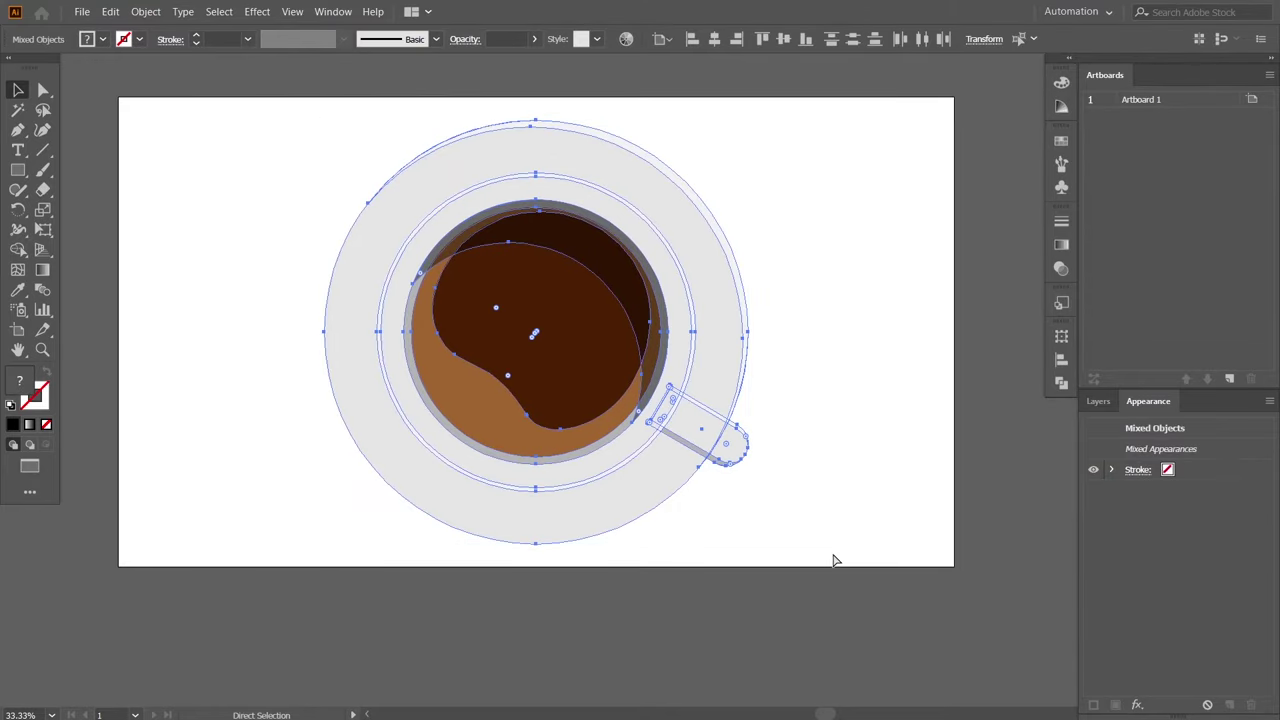
{"action": "key", "text": "v"}
{"action": "left_click_drag", "start_coordinate": [746, 544], "coordinate": [694, 471]}
{"action": "left_click", "coordinate": [829, 486]}
Recentre the view at 66.67% and select the saucer's pale inner ring.
{"action": "scroll", "coordinate": [750, 455], "scroll_direction": "up", "scroll_amount": 2}
{"action": "left_click_drag", "start_coordinate": [760, 449], "coordinate": [925, 554]}
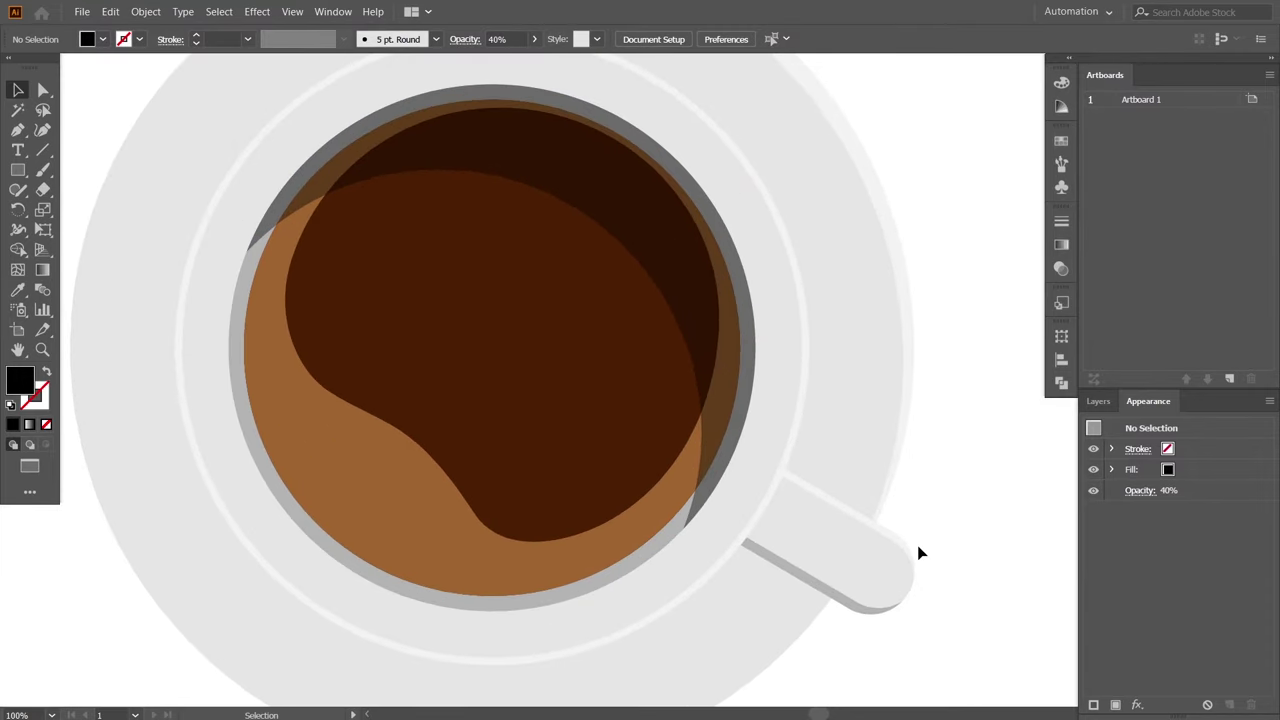
{"action": "key", "text": "ctrl+minus"}
{"action": "scroll", "coordinate": [843, 480], "scroll_direction": "down", "scroll_amount": 1}
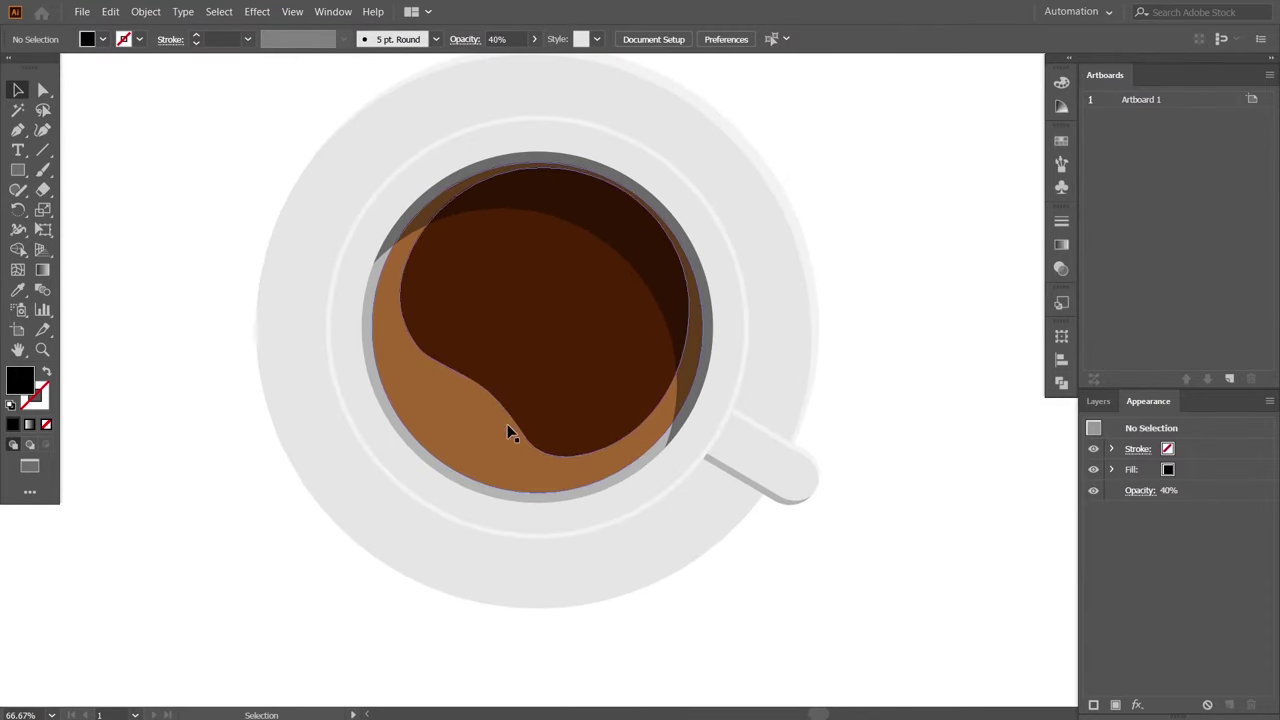
{"action": "left_click", "coordinate": [393, 183]}
{"action": "key", "text": "a"}
{"action": "key", "text": "v"}
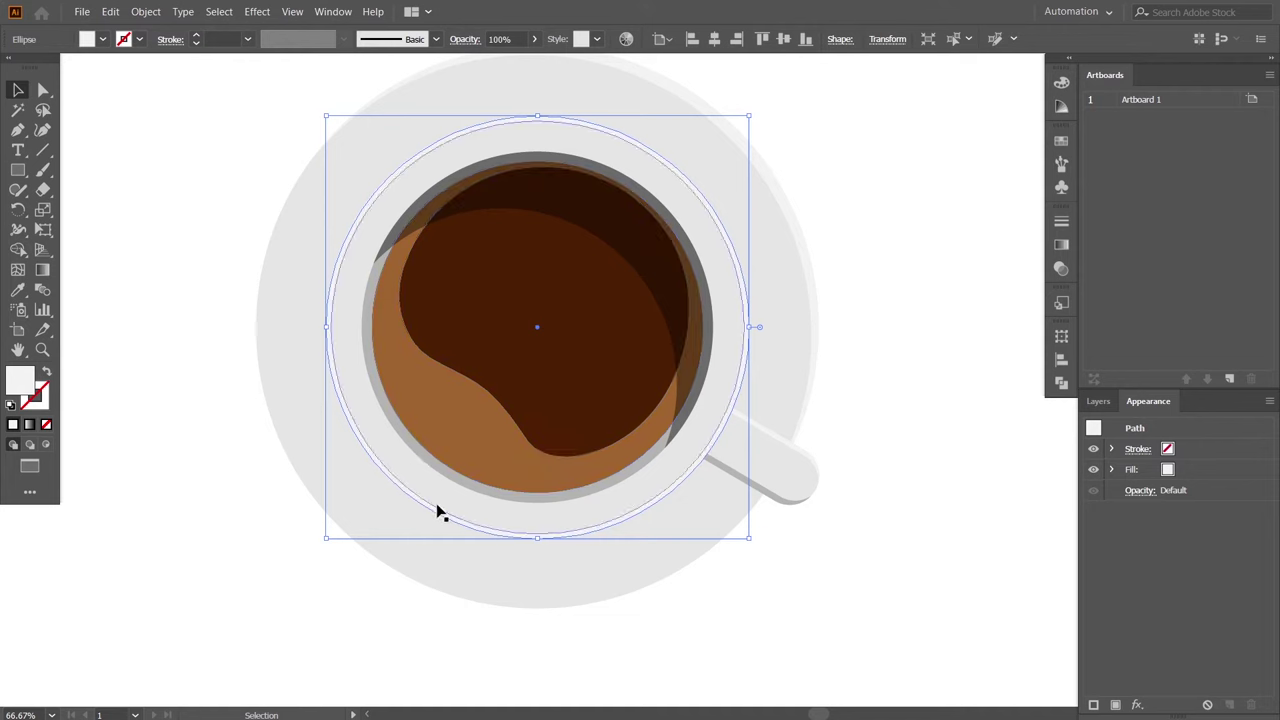
Move the saucer ring down-left and draw a four-sided diagonal shadow band with the Pen.
{"action": "left_click_drag", "start_coordinate": [537, 333], "coordinate": [461, 422]}
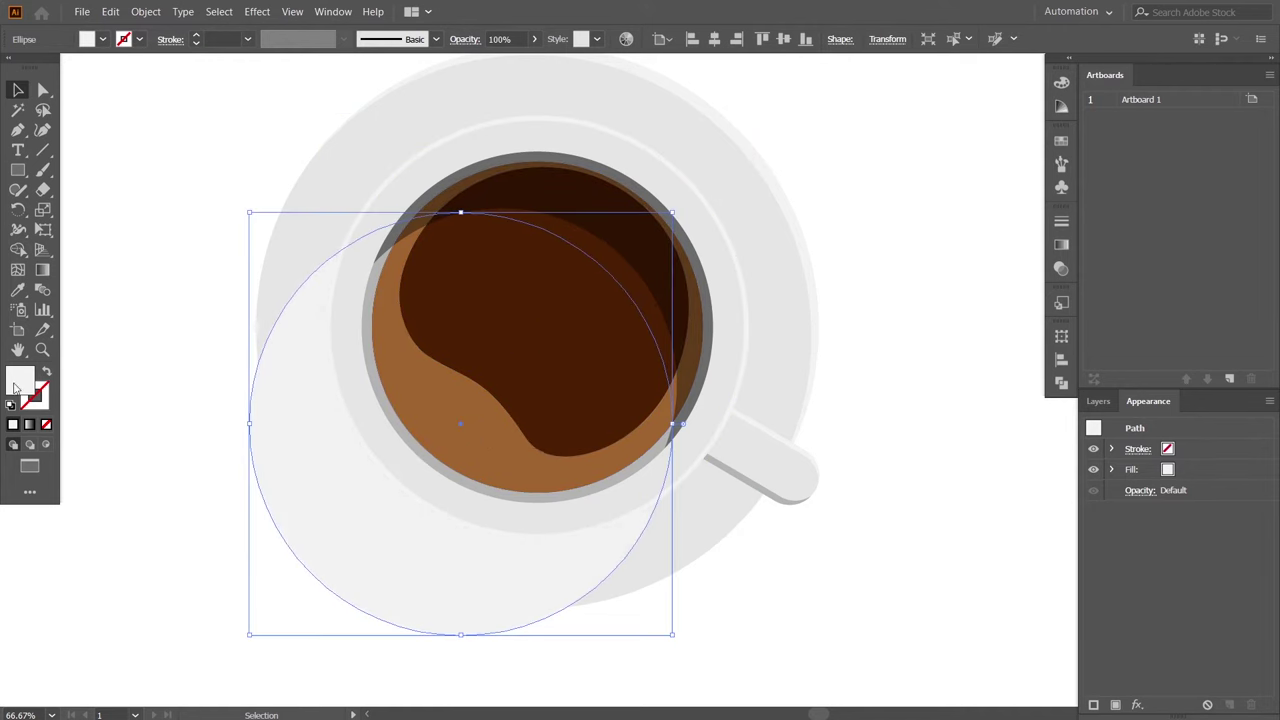
{"action": "left_click", "coordinate": [18, 130]}
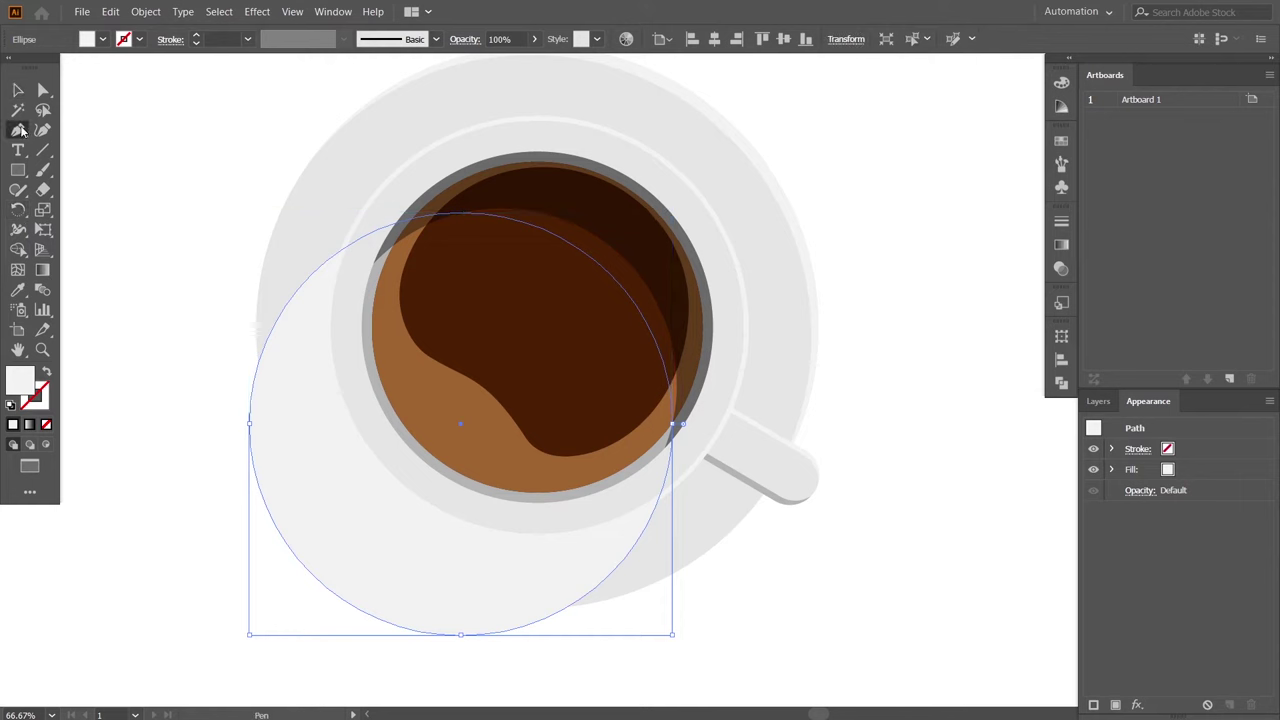
{"action": "left_click", "coordinate": [286, 302]}
{"action": "left_click", "coordinate": [395, 171]}
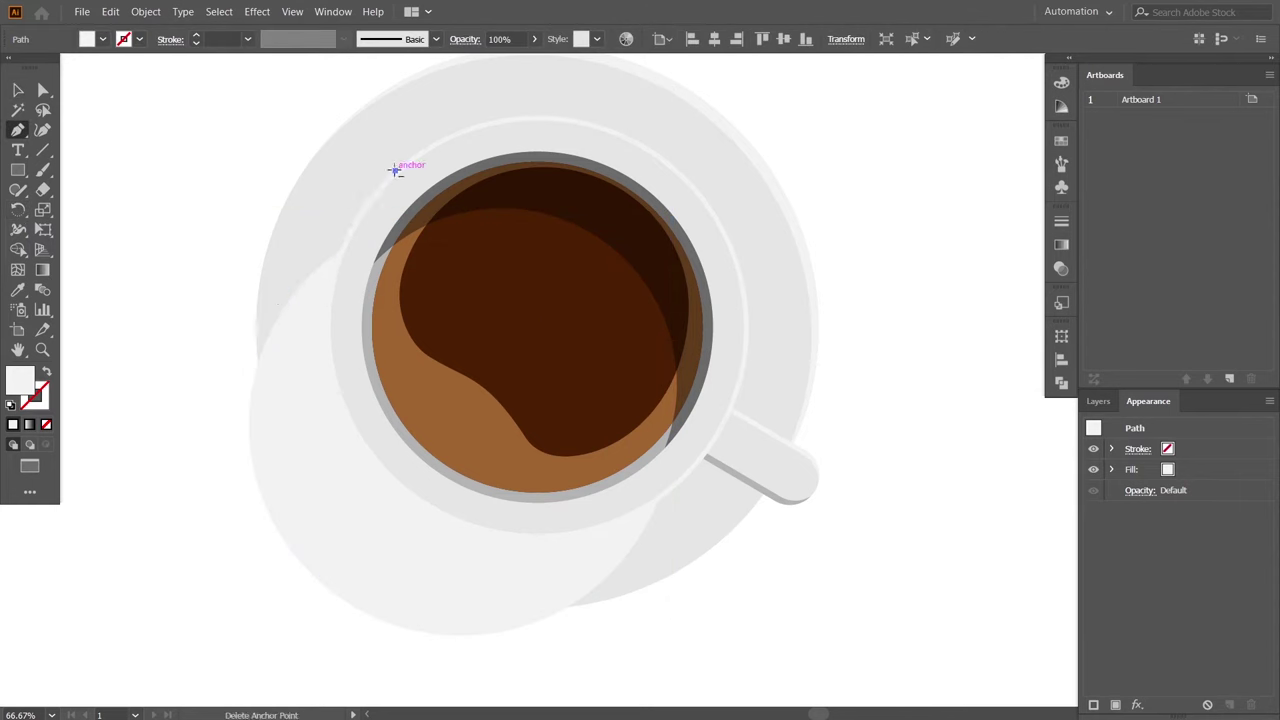
{"action": "left_click", "coordinate": [281, 312]}
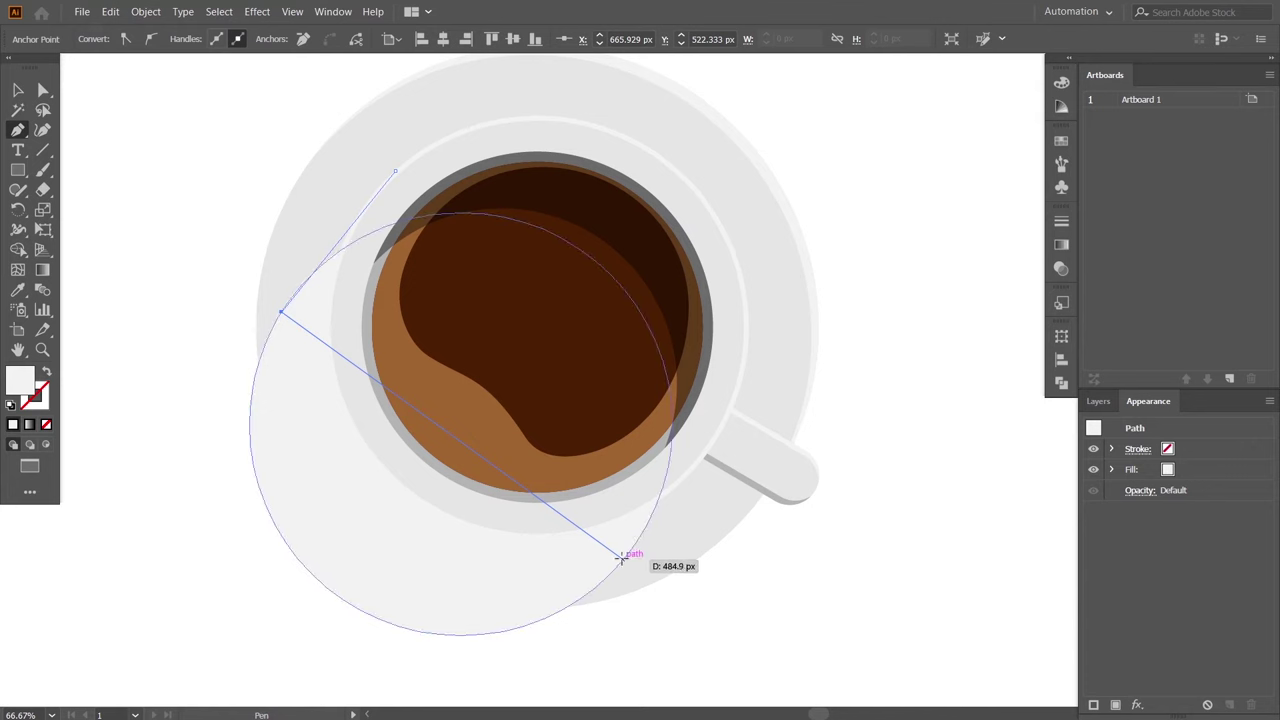
{"action": "left_click", "coordinate": [621, 557]}
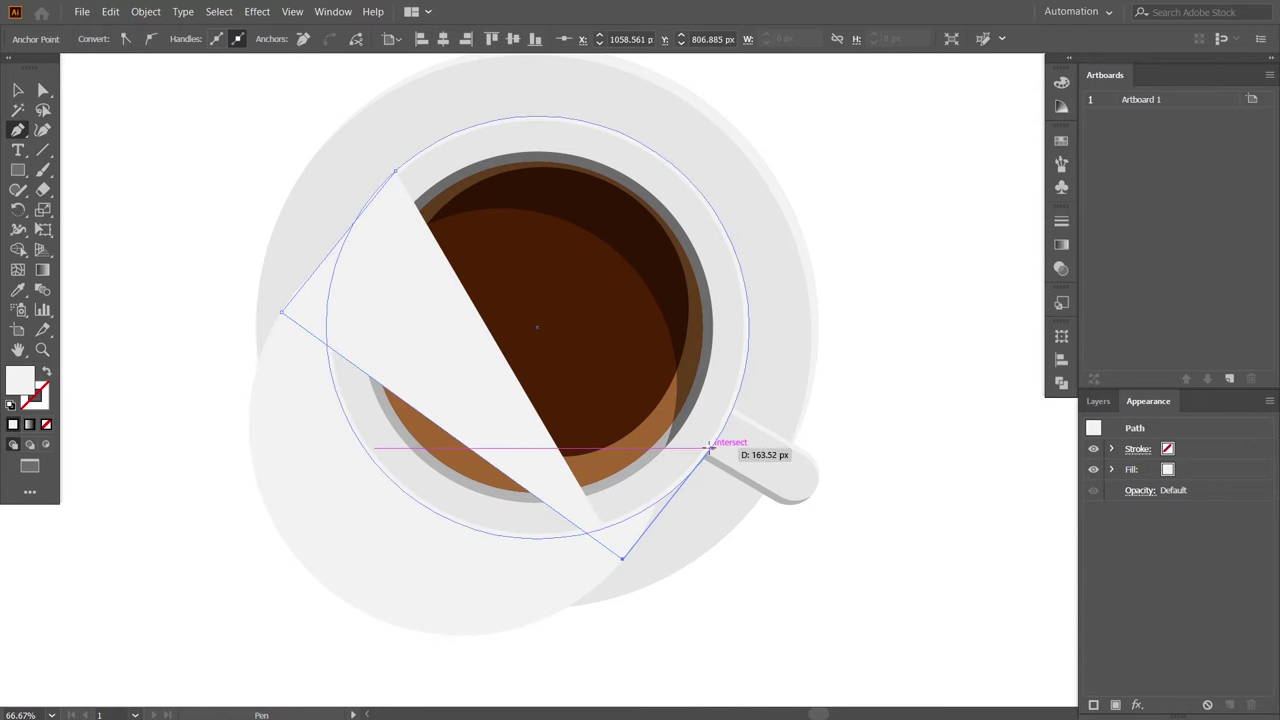
{"action": "left_click", "coordinate": [709, 447]}
{"action": "left_click", "coordinate": [394, 171]}
Bring the large circle to front and merge it with the band using Shape Builder.
{"action": "key", "text": "v"}
{"action": "left_click", "coordinate": [414, 577]}
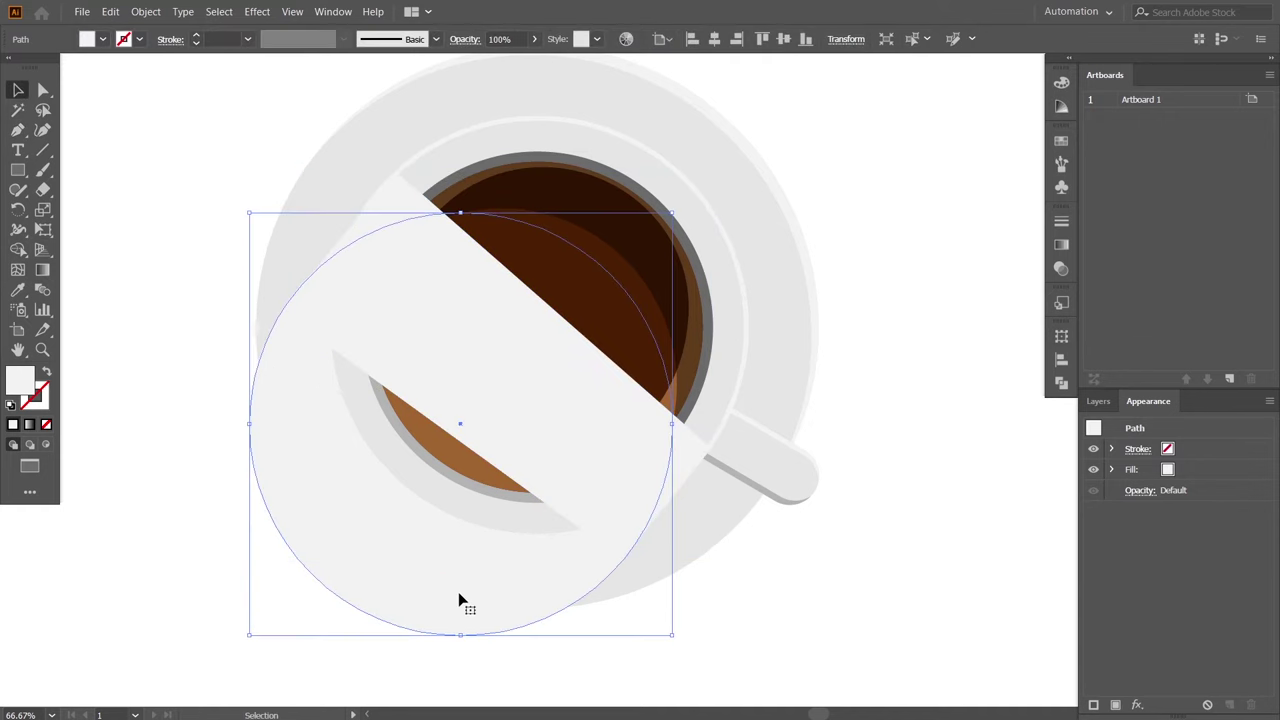
{"action": "right_click", "coordinate": [420, 568]}
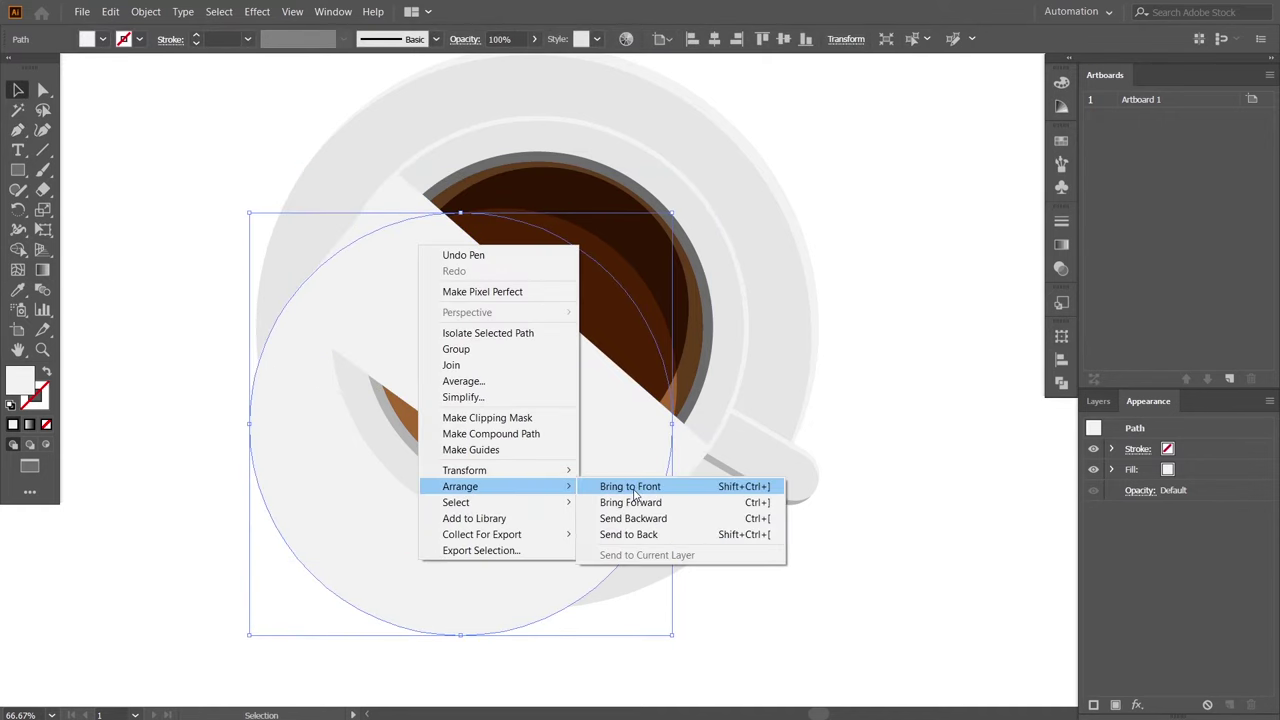
{"action": "left_click", "coordinate": [625, 486]}
{"action": "left_click", "coordinate": [400, 203], "text": "shift"}
{"action": "left_click", "coordinate": [18, 249]}
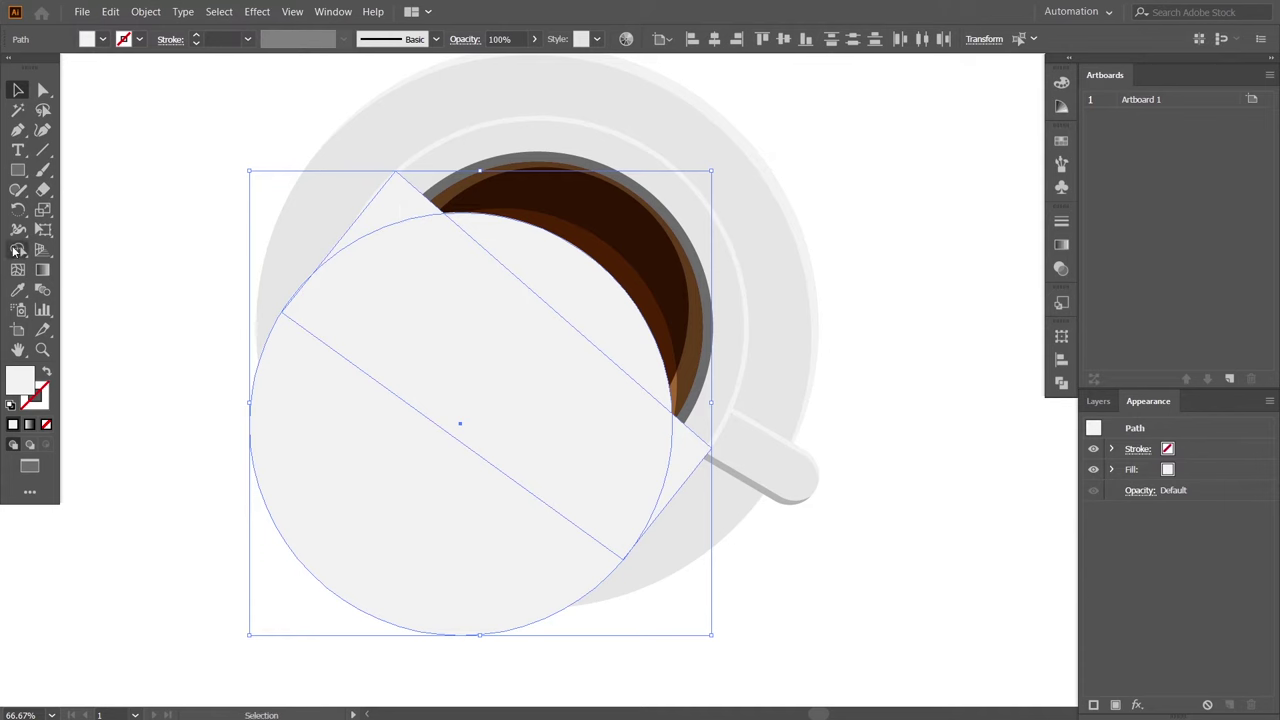
{"action": "left_click_drag", "start_coordinate": [410, 341], "coordinate": [438, 405]}
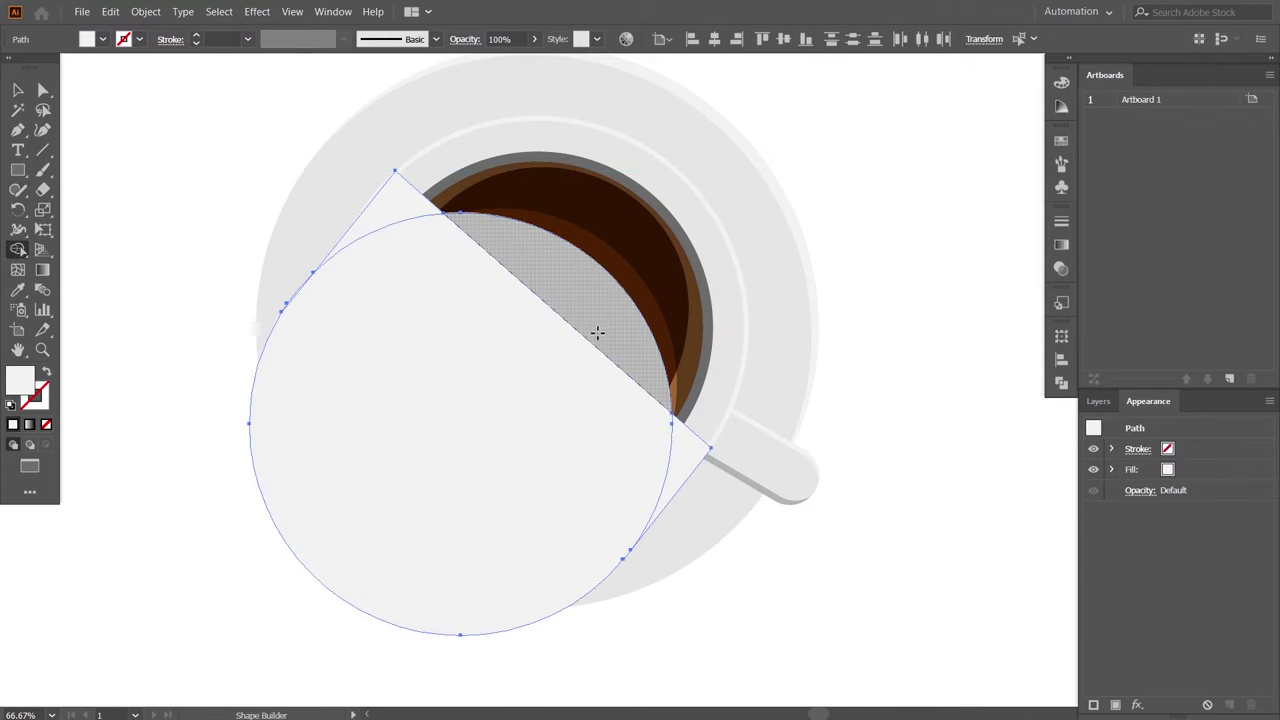
{"action": "mouse_move", "coordinate": [666, 449]}
{"action": "left_mouse_down"}
{"action": "mouse_move", "coordinate": [426, 317]}
{"action": "mouse_move", "coordinate": [392, 215]}
{"action": "left_mouse_up"}
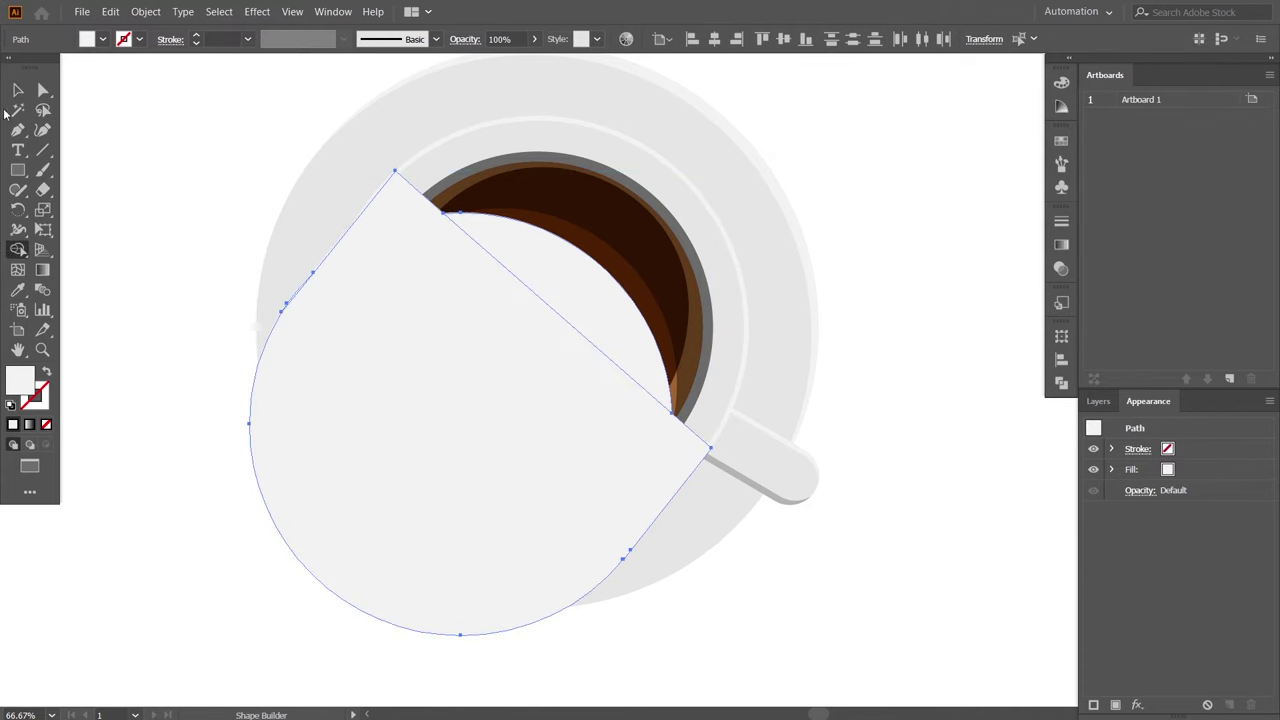
Swap the merged shadow shape's fill and stroke, leaving an unfilled outline.
{"action": "key", "text": "v"}
{"action": "left_click", "coordinate": [25, 253]}
{"action": "left_click", "coordinate": [617, 294], "text": "alt"}
{"action": "key", "text": "v"}
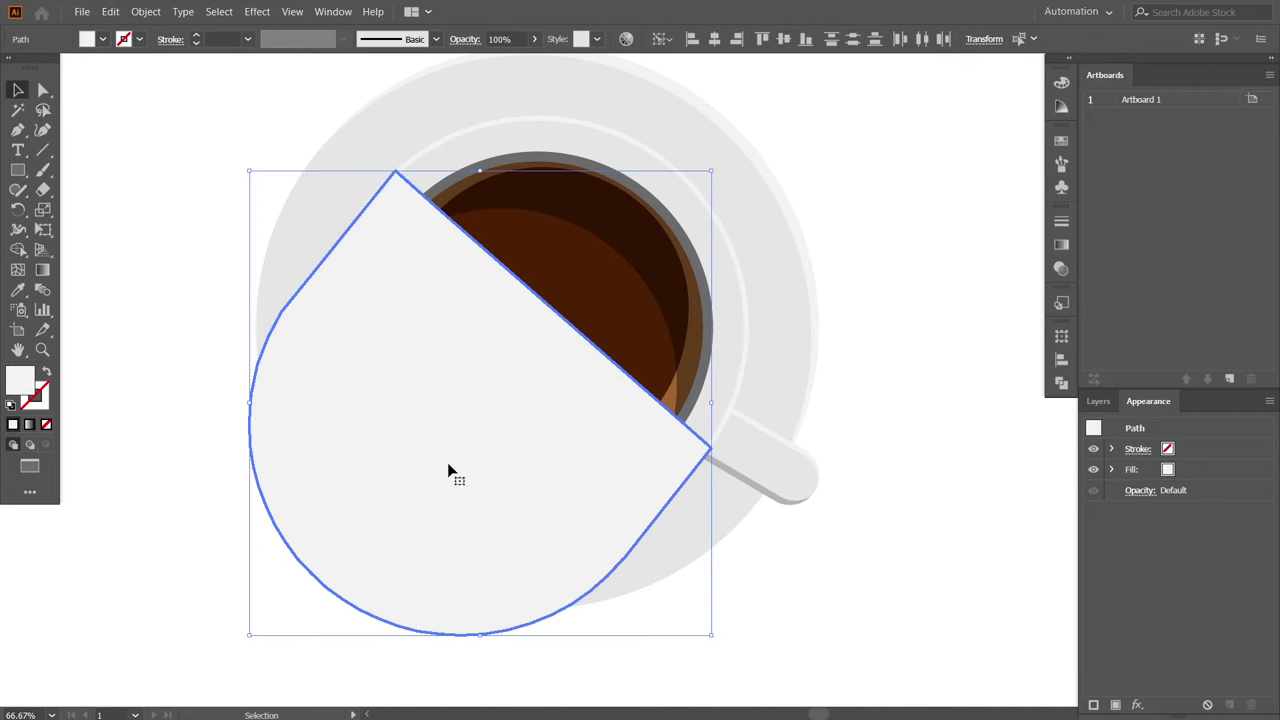
{"action": "left_click", "coordinate": [46, 373]}
{"action": "left_click", "coordinate": [930, 605]}
{"action": "left_click_drag", "start_coordinate": [920, 606], "coordinate": [943, 594]}
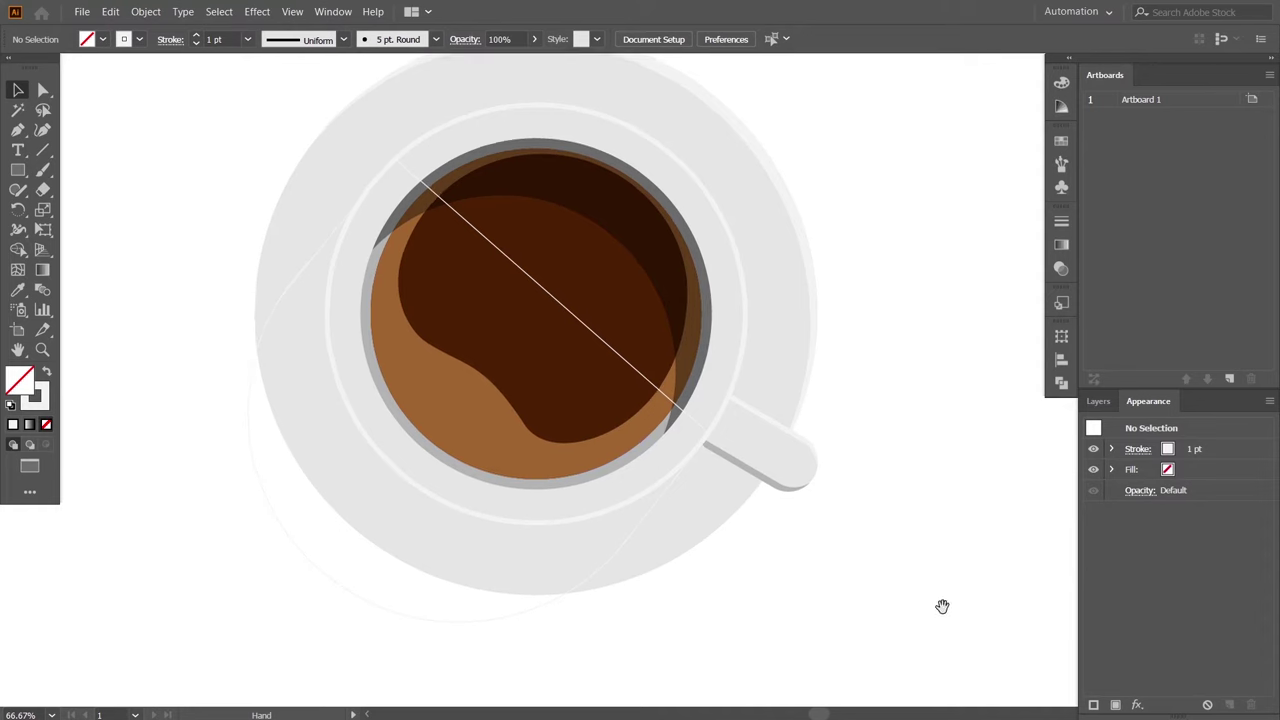
Zoom onto the lower cup and pick a near-black stroke colour in the Color Picker.
{"action": "scroll", "coordinate": [617, 517], "scroll_direction": "up", "scroll_amount": 2}
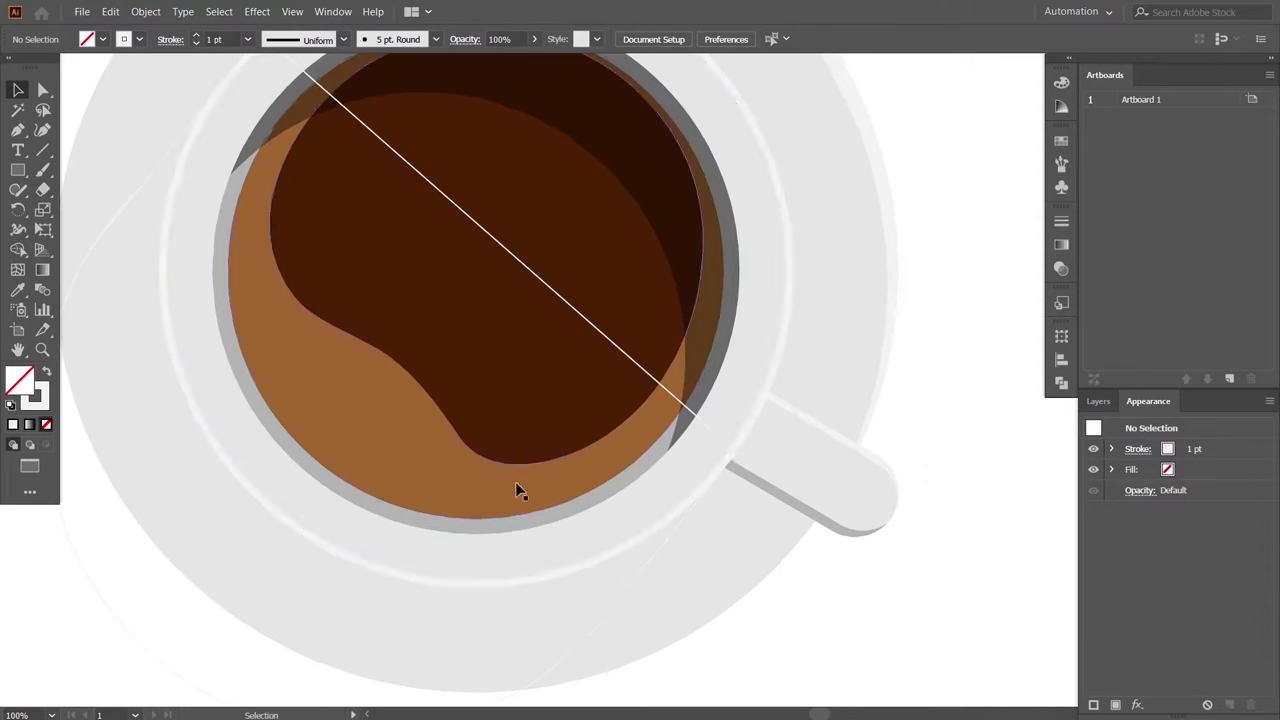
{"action": "left_click_drag", "start_coordinate": [625, 557], "coordinate": [490, 402]}
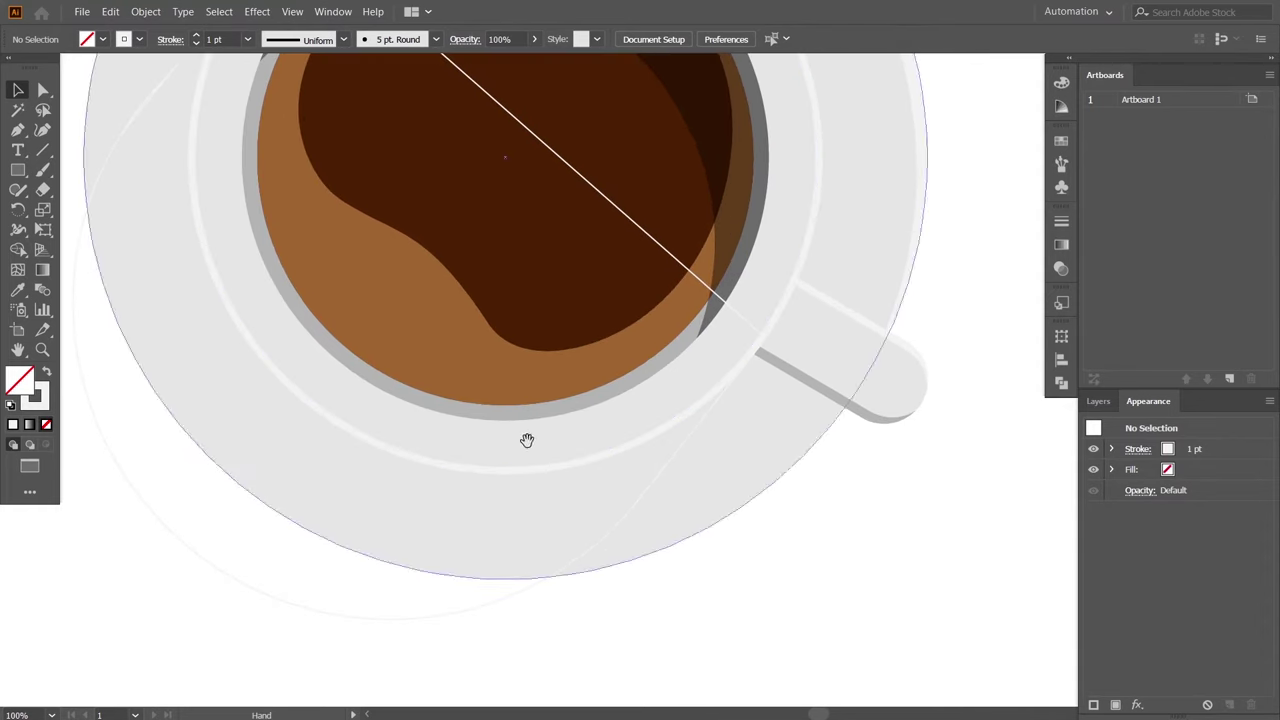
{"action": "double_click", "coordinate": [36, 398]}
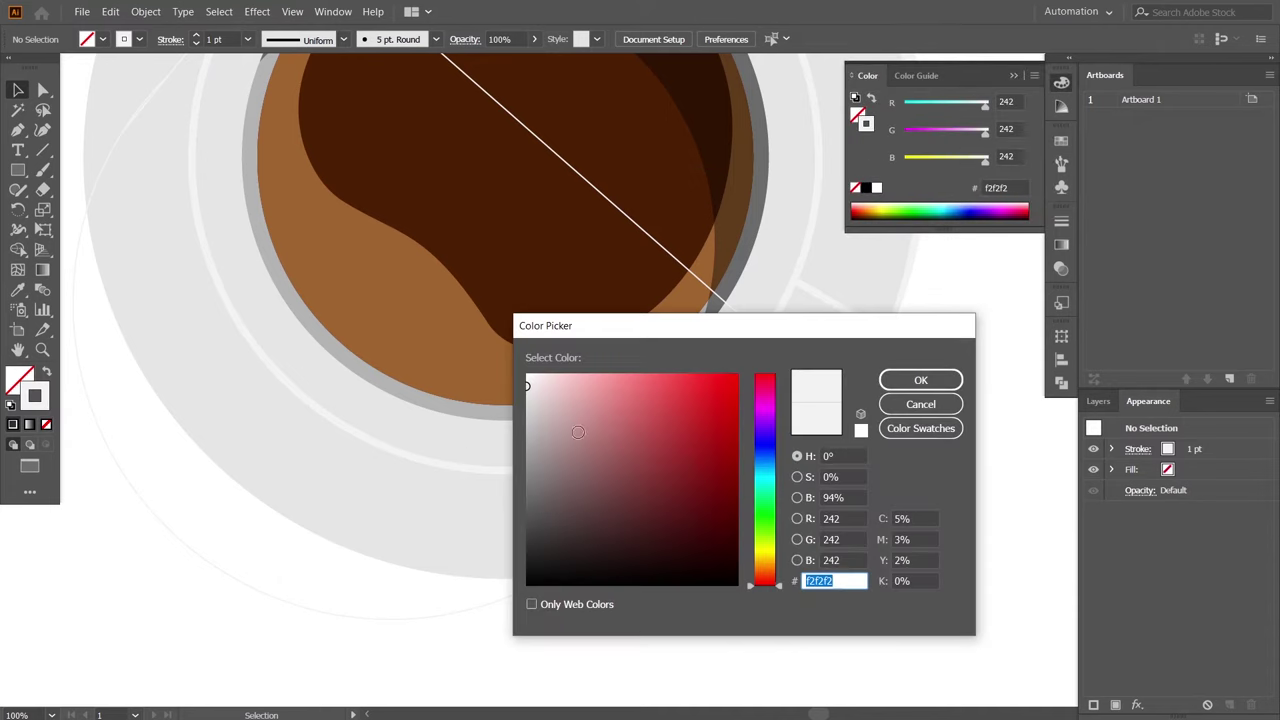
{"action": "left_click", "coordinate": [528, 564]}
{"action": "left_click", "coordinate": [920, 380]}
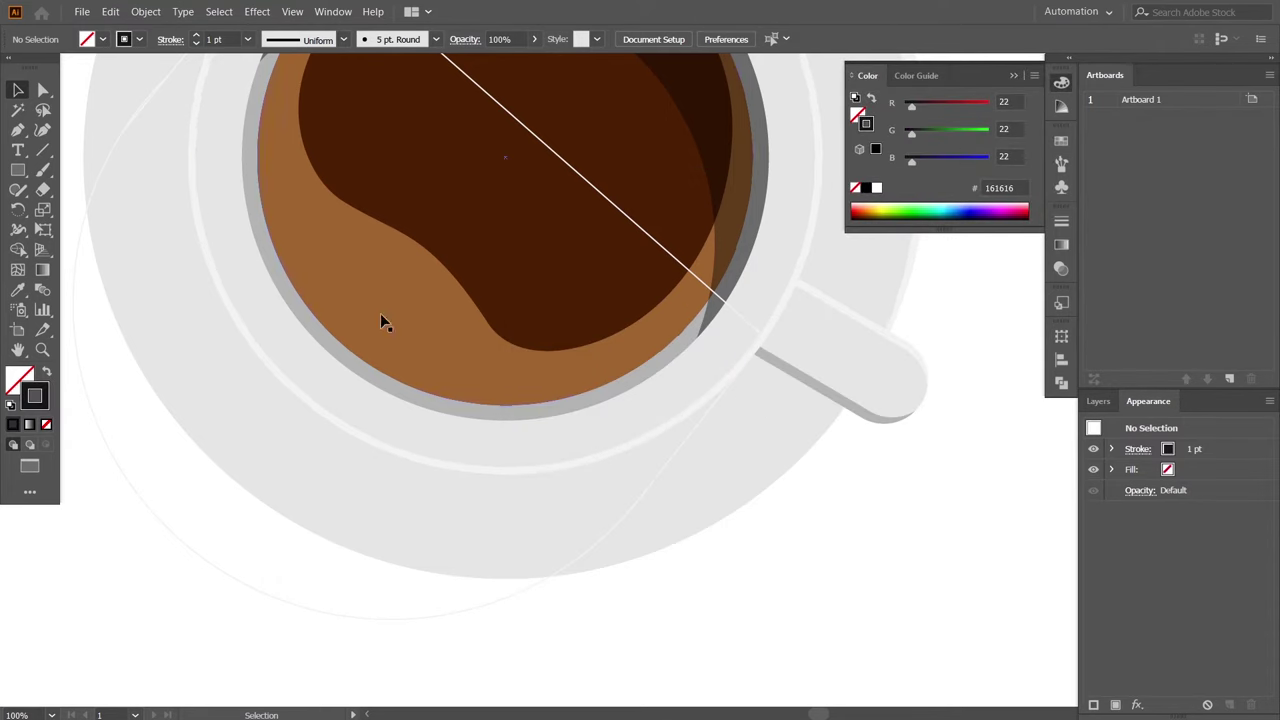
Give the faint shadow outline a near-black stroke, then select the saucer circle.
{"action": "left_click", "coordinate": [126, 169]}
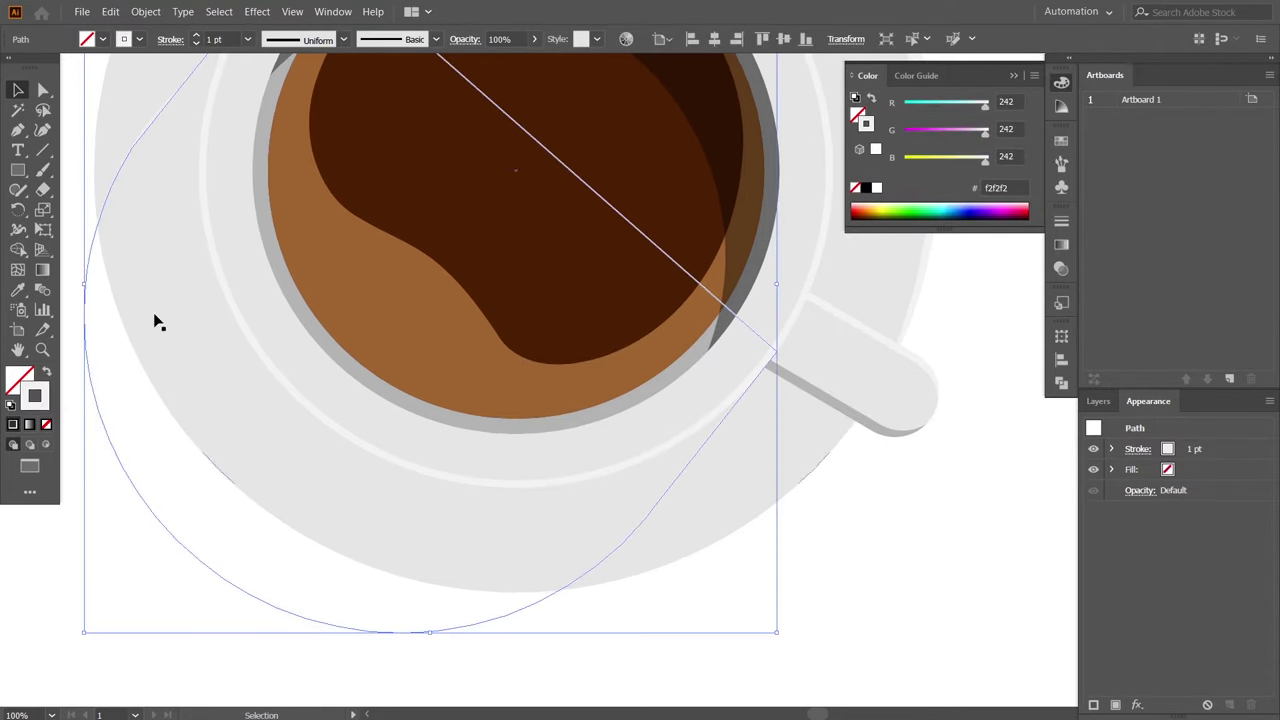
{"action": "double_click", "coordinate": [36, 398]}
{"action": "left_click", "coordinate": [540, 566]}
{"action": "left_click", "coordinate": [920, 377]}
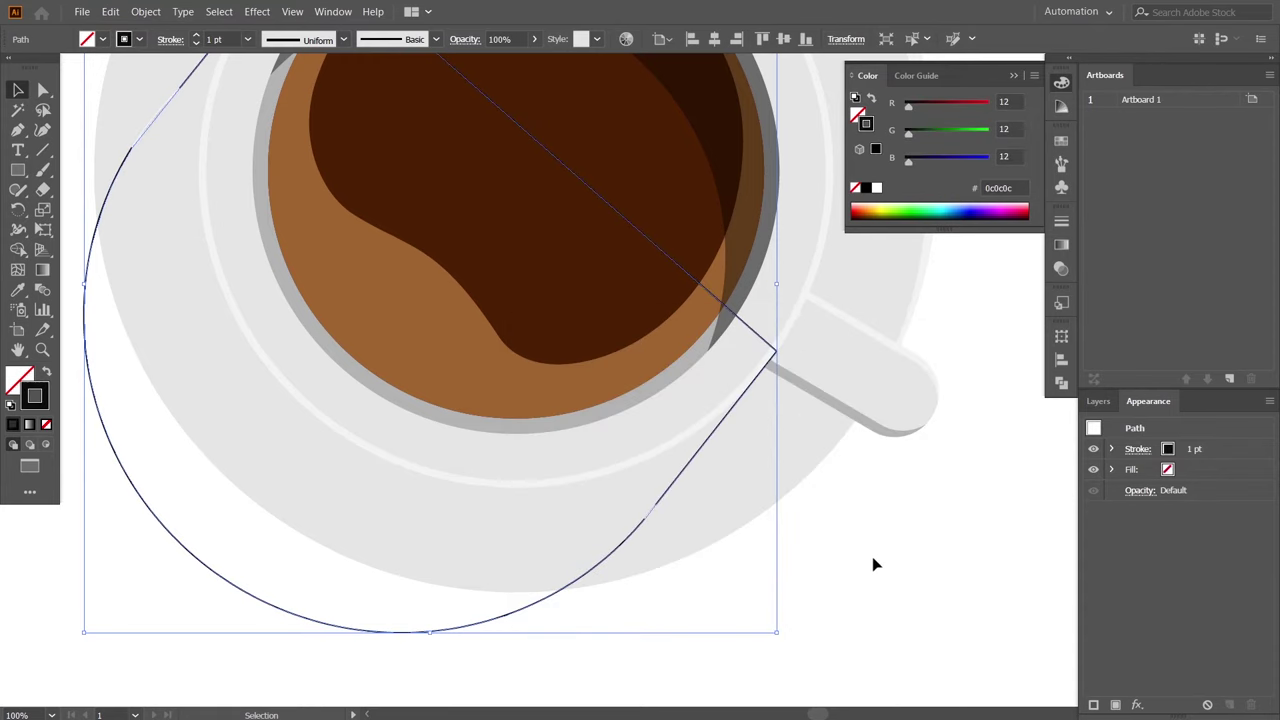
{"action": "left_click", "coordinate": [874, 563]}
{"action": "left_click_drag", "start_coordinate": [895, 516], "coordinate": [917, 516]}
{"action": "left_click", "coordinate": [667, 521]}
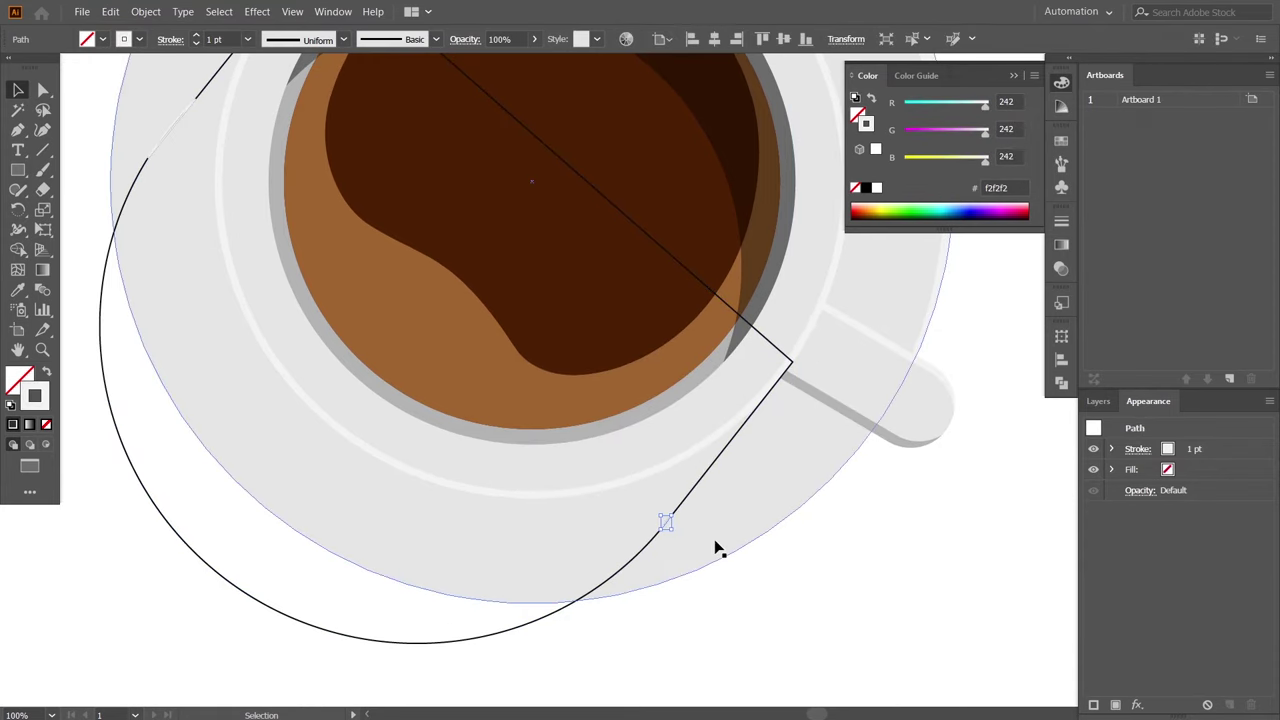
{"action": "mouse_move", "coordinate": [907, 566]}
{"action": "left_mouse_down"}
{"action": "mouse_move", "coordinate": [895, 553]}
{"action": "mouse_move", "coordinate": [925, 550]}
{"action": "left_mouse_up"}
{"action": "left_click_drag", "start_coordinate": [15, 170], "coordinate": [110, 218]}
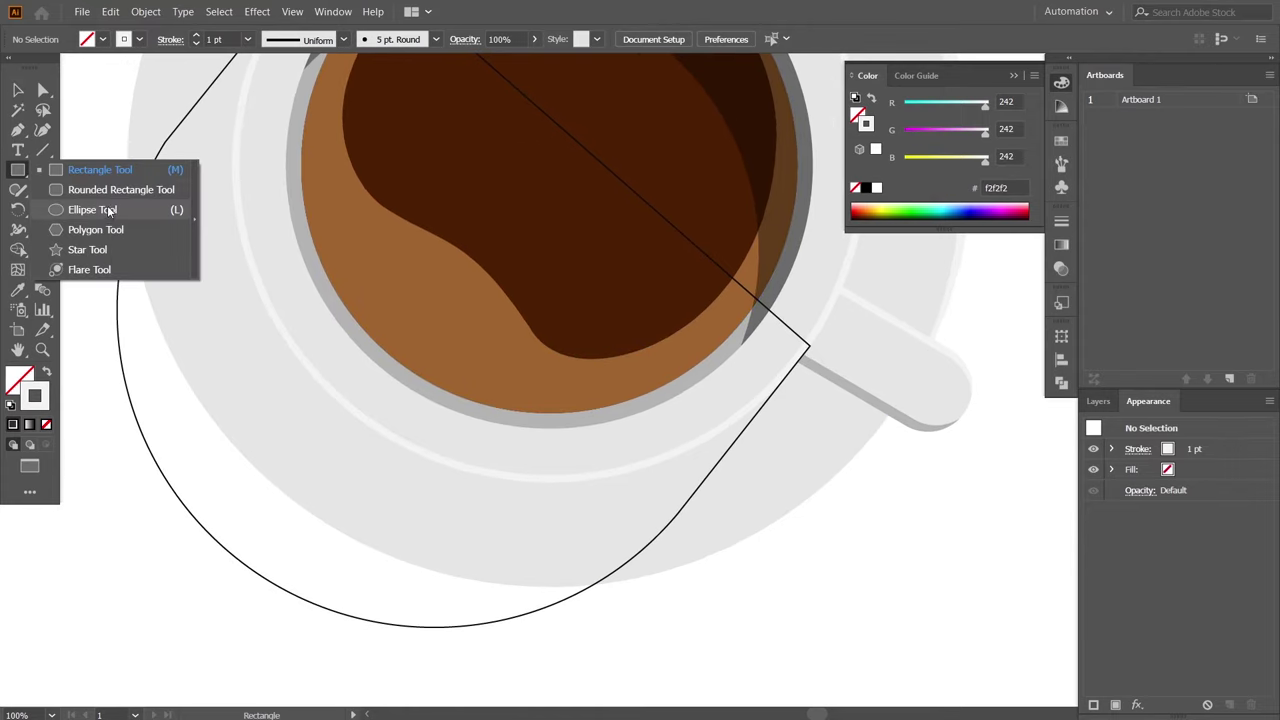
Draw an ellipse over the handle base, tilt it, and place it on the shadow outline's corner.
{"action": "mouse_move", "coordinate": [690, 488]}
{"action": "left_mouse_down"}
{"action": "mouse_move", "coordinate": [847, 367]}
{"action": "mouse_move", "coordinate": [889, 358]}
{"action": "left_mouse_up"}
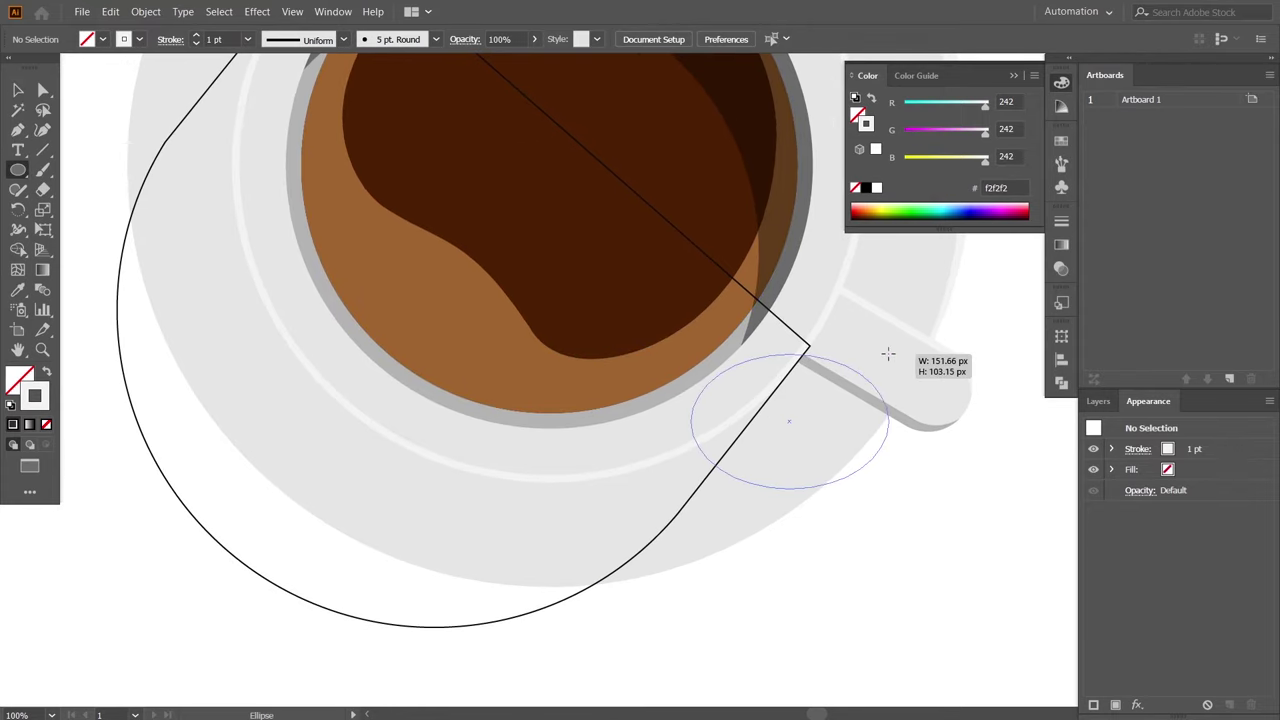
{"action": "key", "text": "v"}
{"action": "left_click_drag", "start_coordinate": [891, 487], "coordinate": [897, 380]}
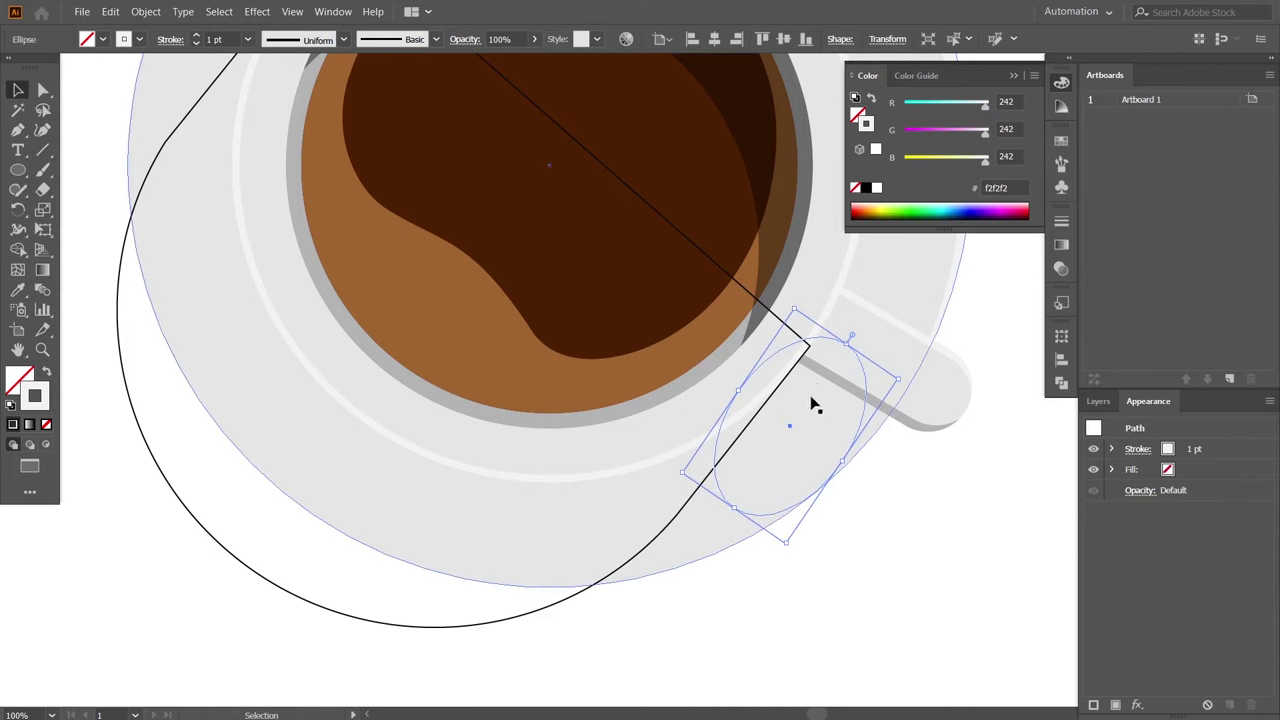
{"action": "left_click_drag", "start_coordinate": [790, 432], "coordinate": [771, 443]}
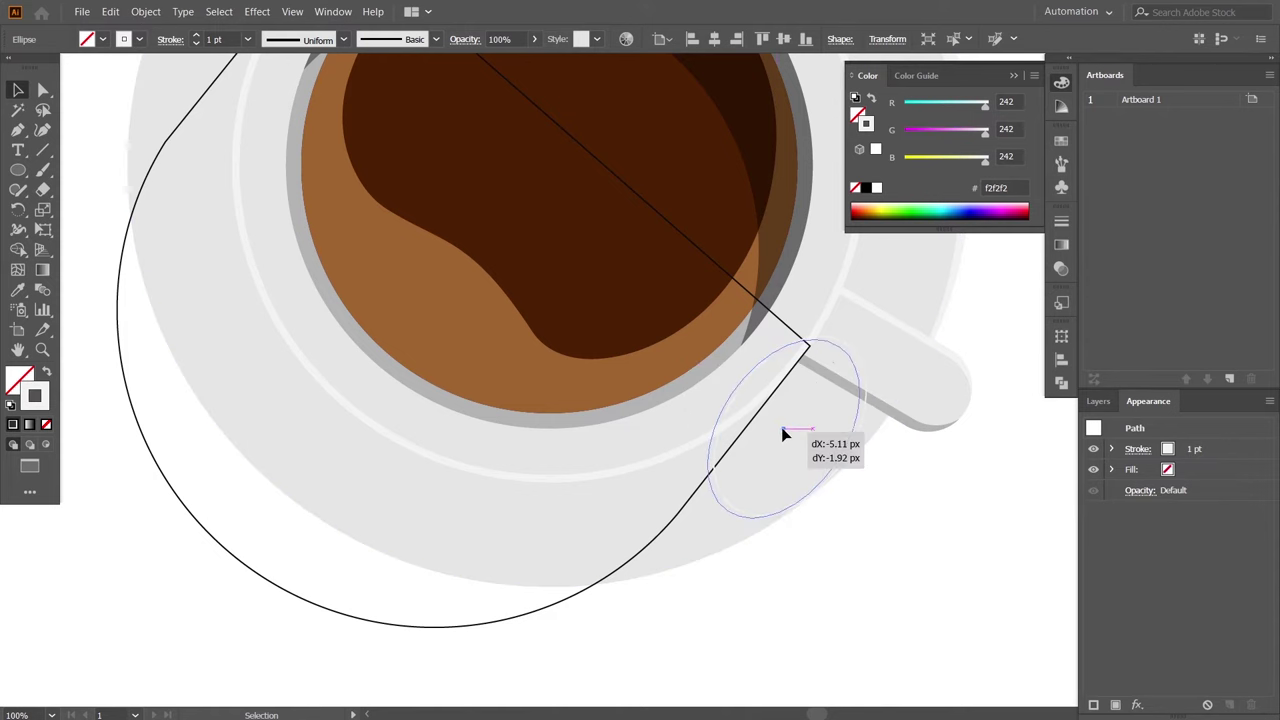
{"action": "left_click_drag", "start_coordinate": [767, 553], "coordinate": [768, 540]}
{"action": "left_click", "coordinate": [779, 540]}
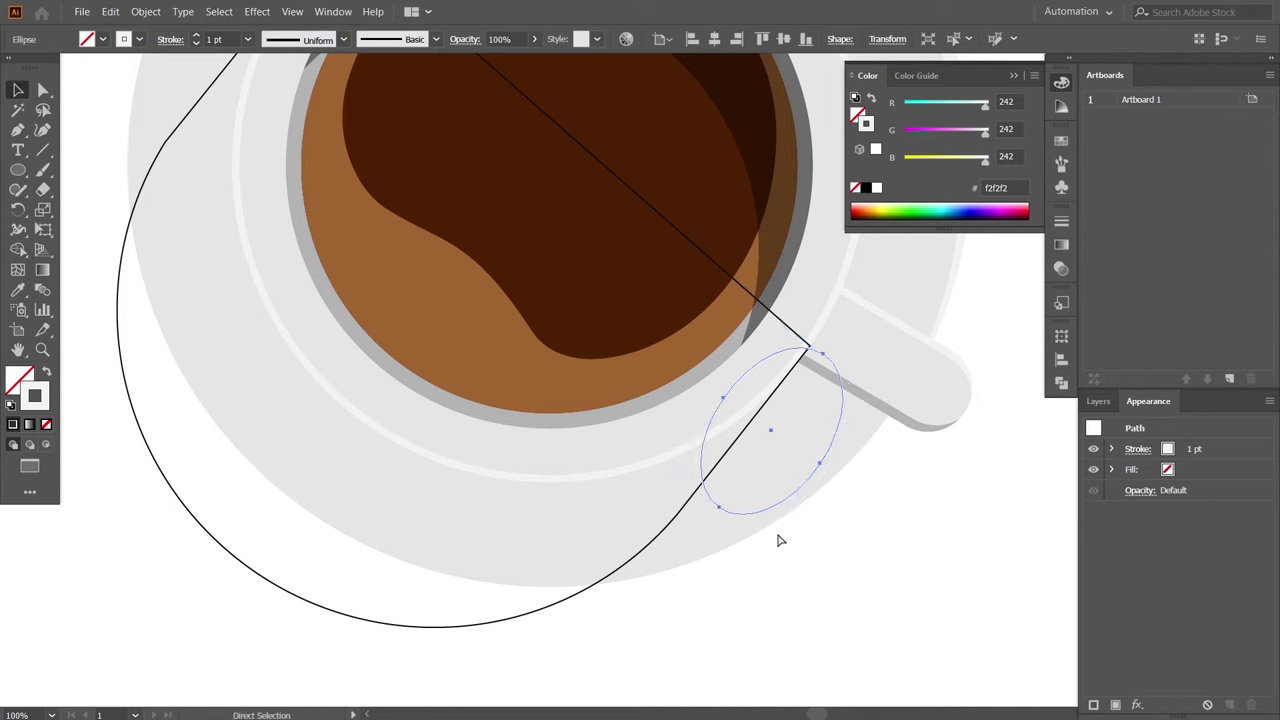
Add a larger outer ellipse around it and select both ellipses with the shadow outline.
{"action": "left_click_drag", "start_coordinate": [769, 541], "coordinate": [823, 643]}
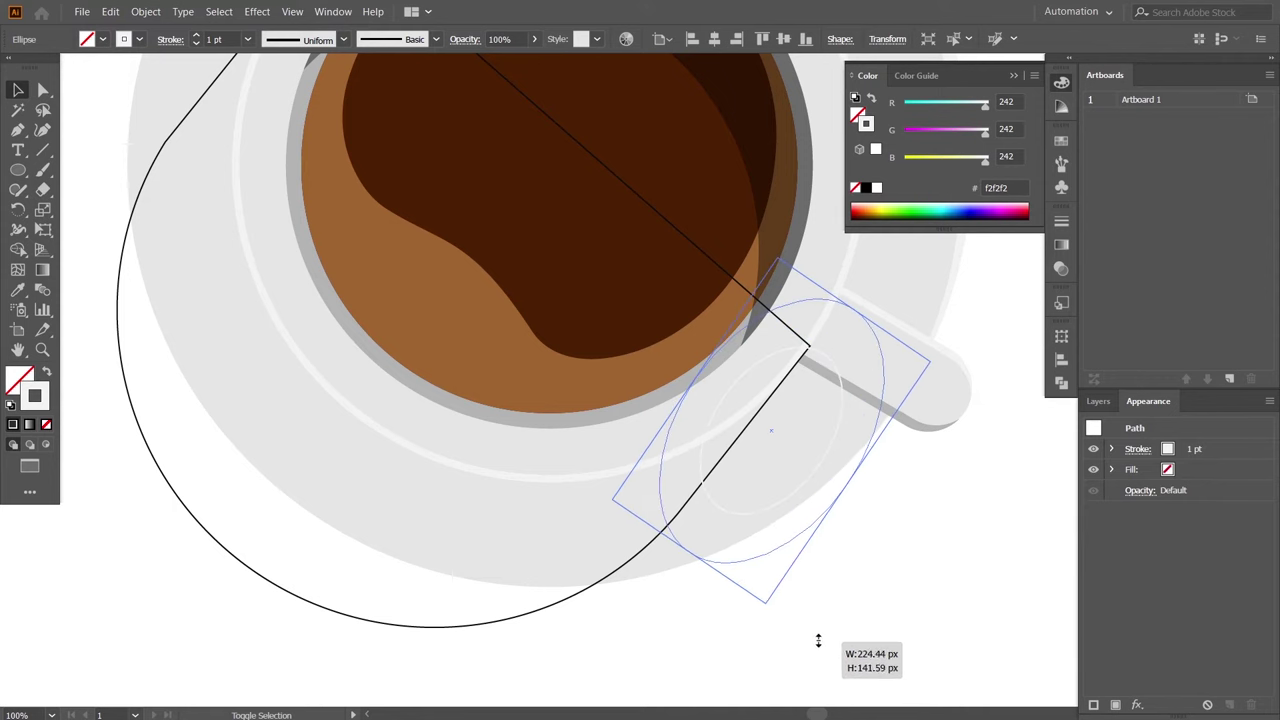
{"action": "left_click_drag", "start_coordinate": [772, 431], "coordinate": [777, 440]}
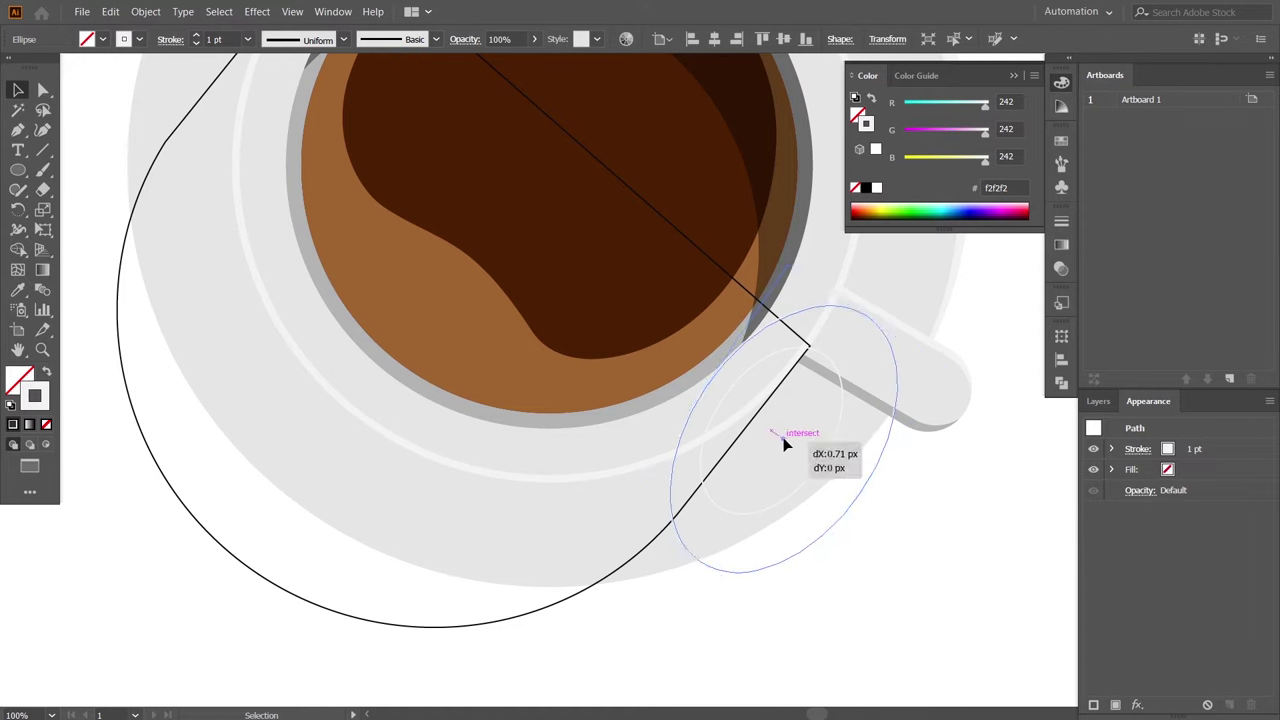
{"action": "left_click", "coordinate": [822, 555]}
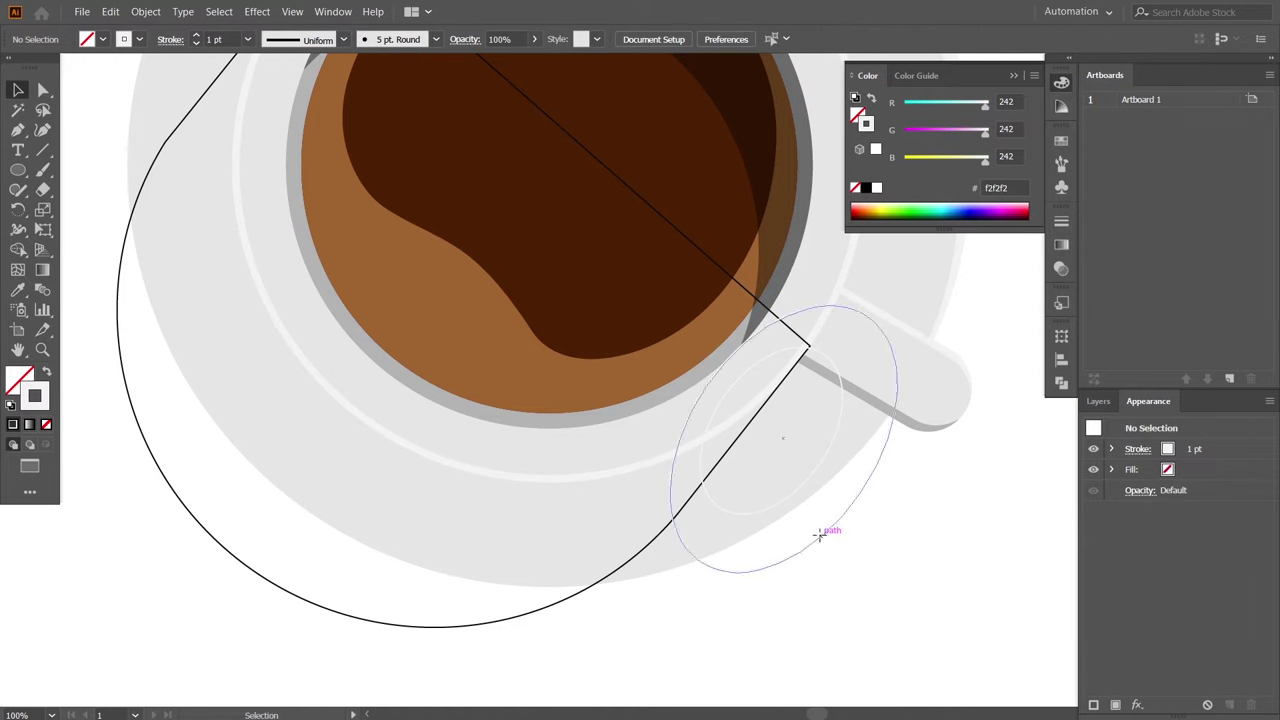
{"action": "left_click", "coordinate": [819, 536]}
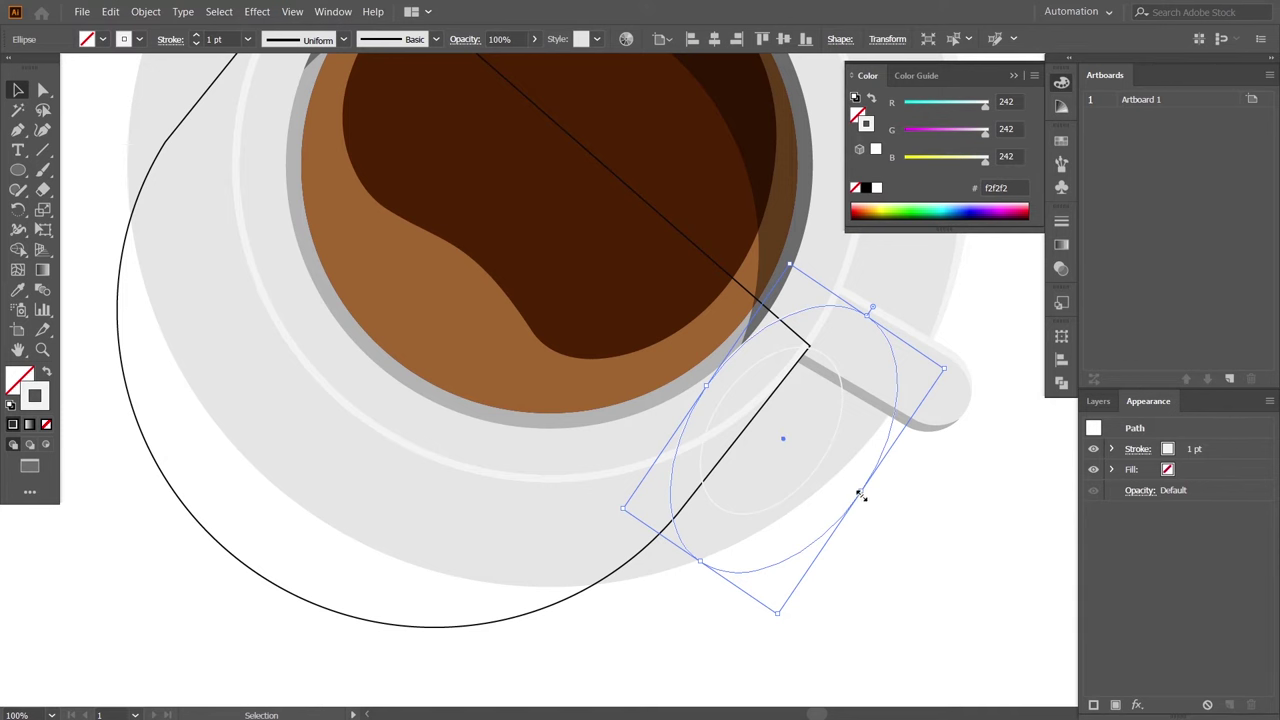
{"action": "left_click", "coordinate": [941, 531]}
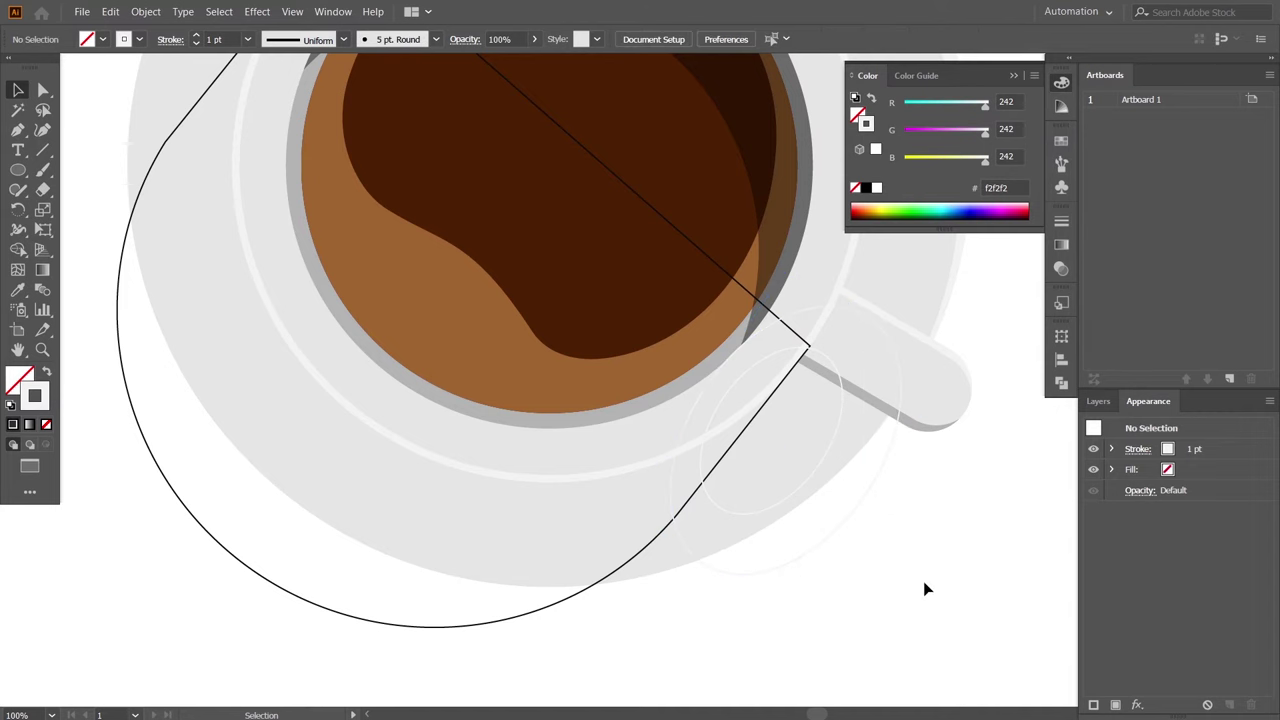
{"action": "left_click", "coordinate": [703, 567]}
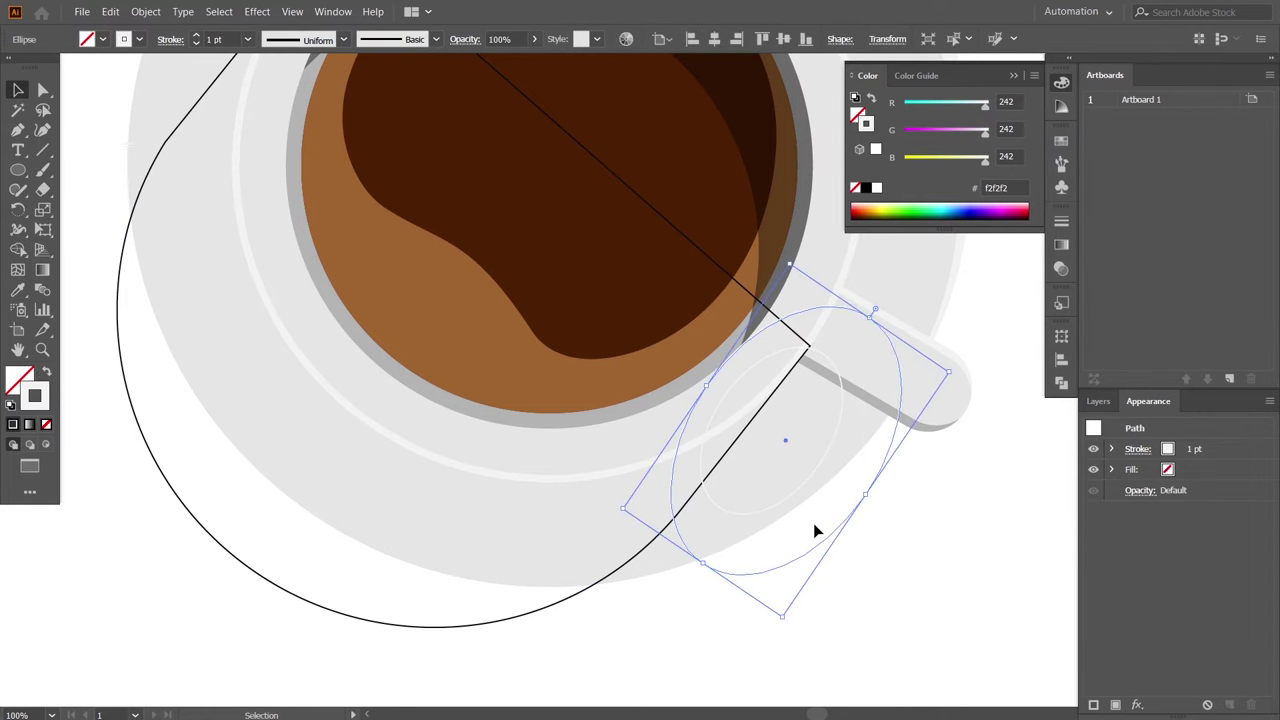
{"action": "left_click", "coordinate": [563, 604], "text": "shift"}
{"action": "left_click", "coordinate": [723, 512], "text": "shift"}
{"action": "left_click", "coordinate": [1061, 140]}
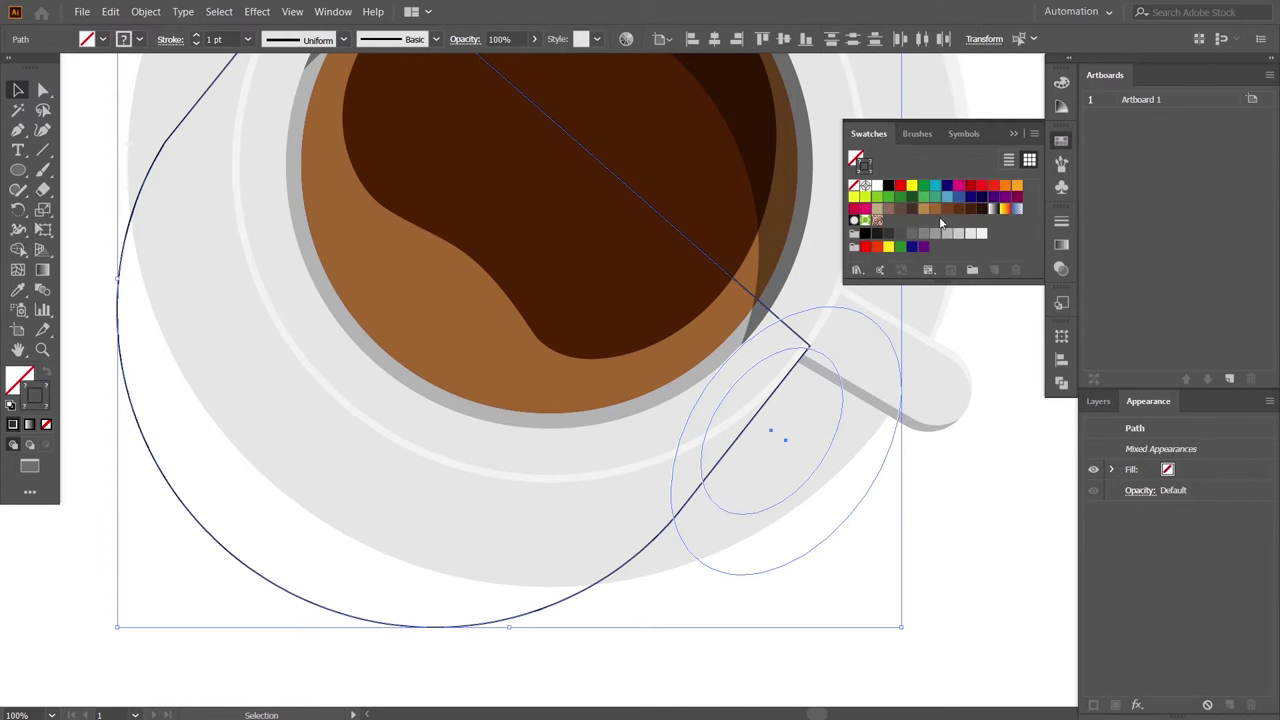
Give the ellipse paths a solid black fill and select the outer ellipse.
{"action": "left_click", "coordinate": [866, 234]}
{"action": "left_click", "coordinate": [1016, 133]}
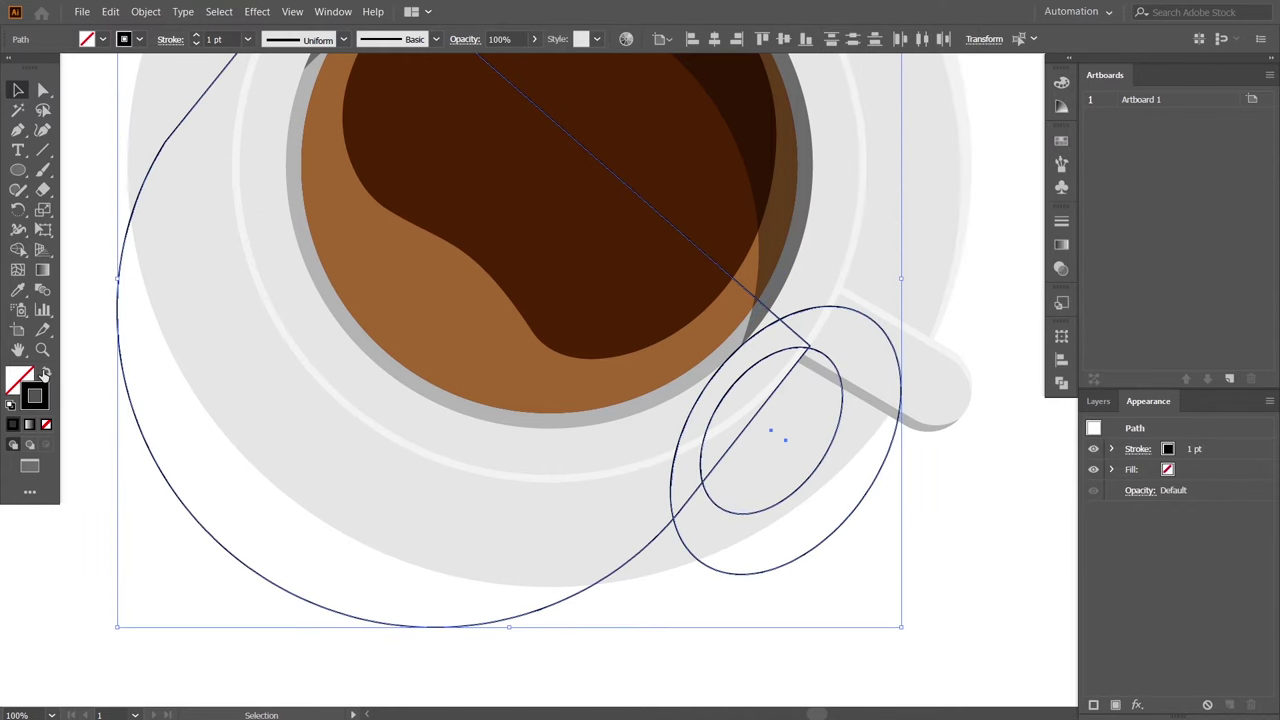
{"action": "key", "text": "shift+x"}
{"action": "key", "text": "ctrl+shift+a"}
{"action": "left_click", "coordinate": [806, 482]}
{"action": "key", "text": "a"}
{"action": "key", "text": "v"}
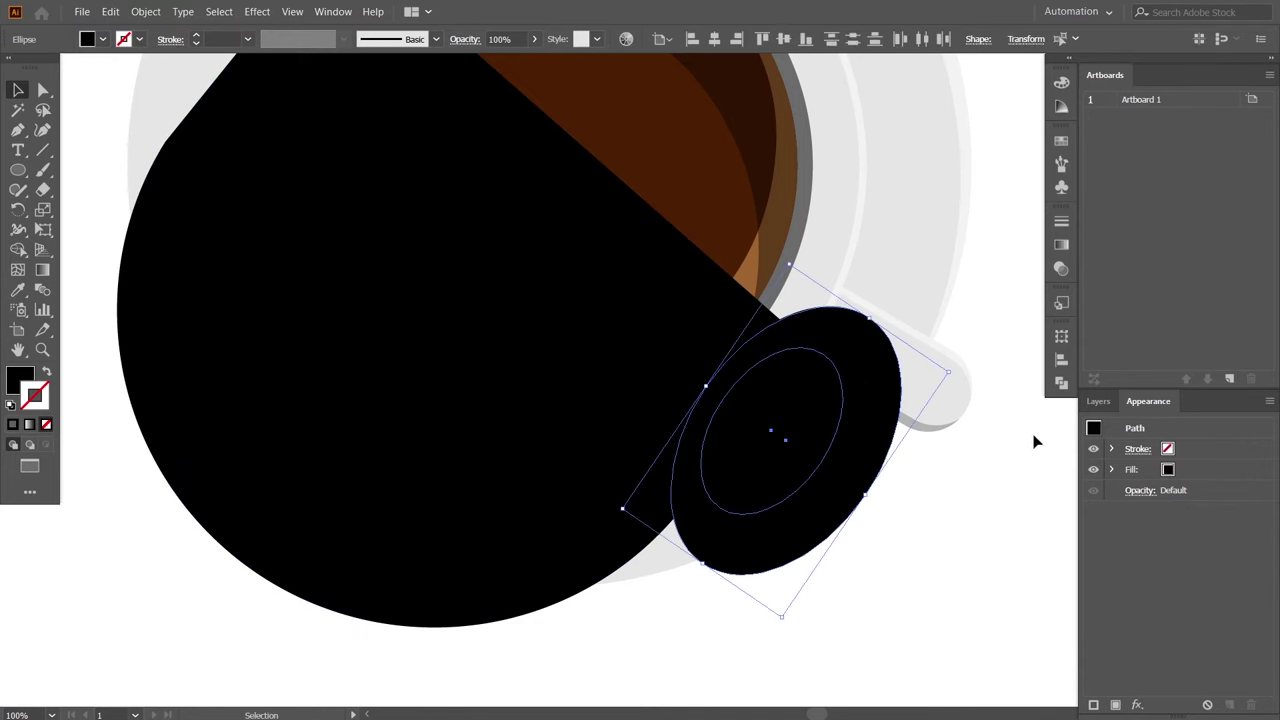
Cut the inner ellipse out with Pathfinder Minus Front to form a ring handle behind the cup.
{"action": "left_click", "coordinate": [1061, 383]}
{"action": "left_click", "coordinate": [899, 374]}
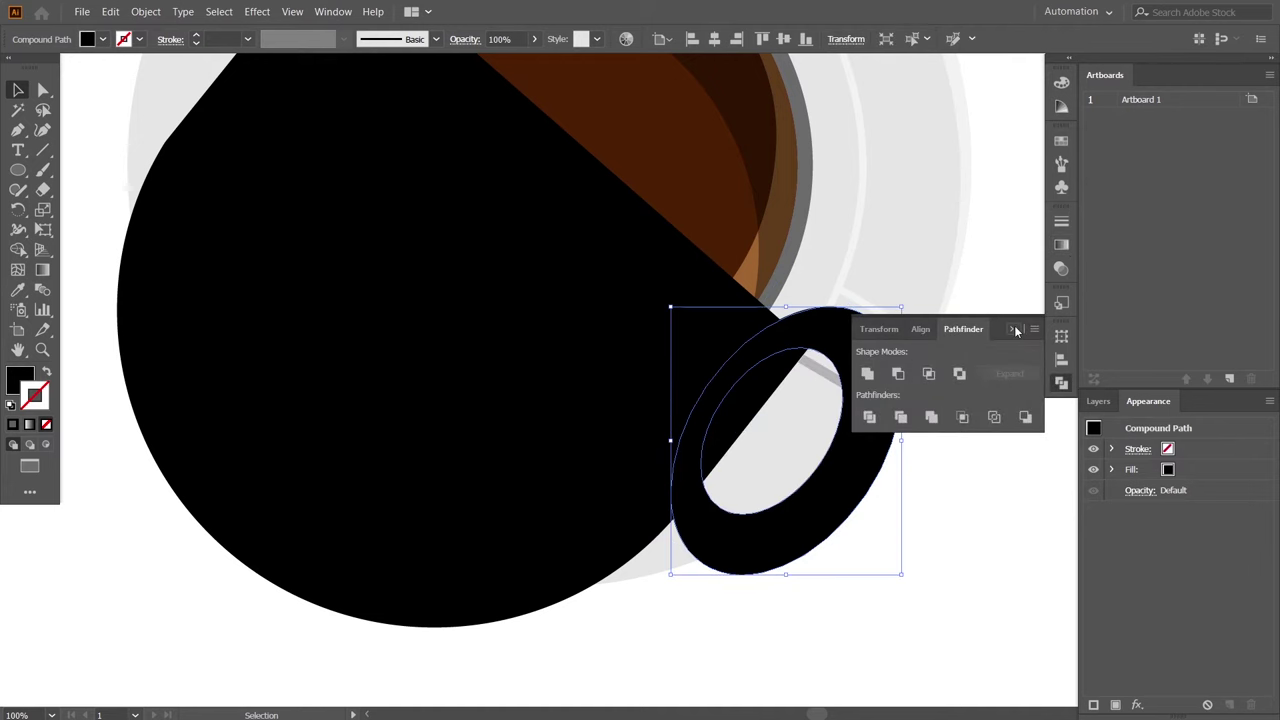
{"action": "key", "text": "ctrl+shift+bracketleft"}
{"action": "key", "text": "ctrl+shift+a"}
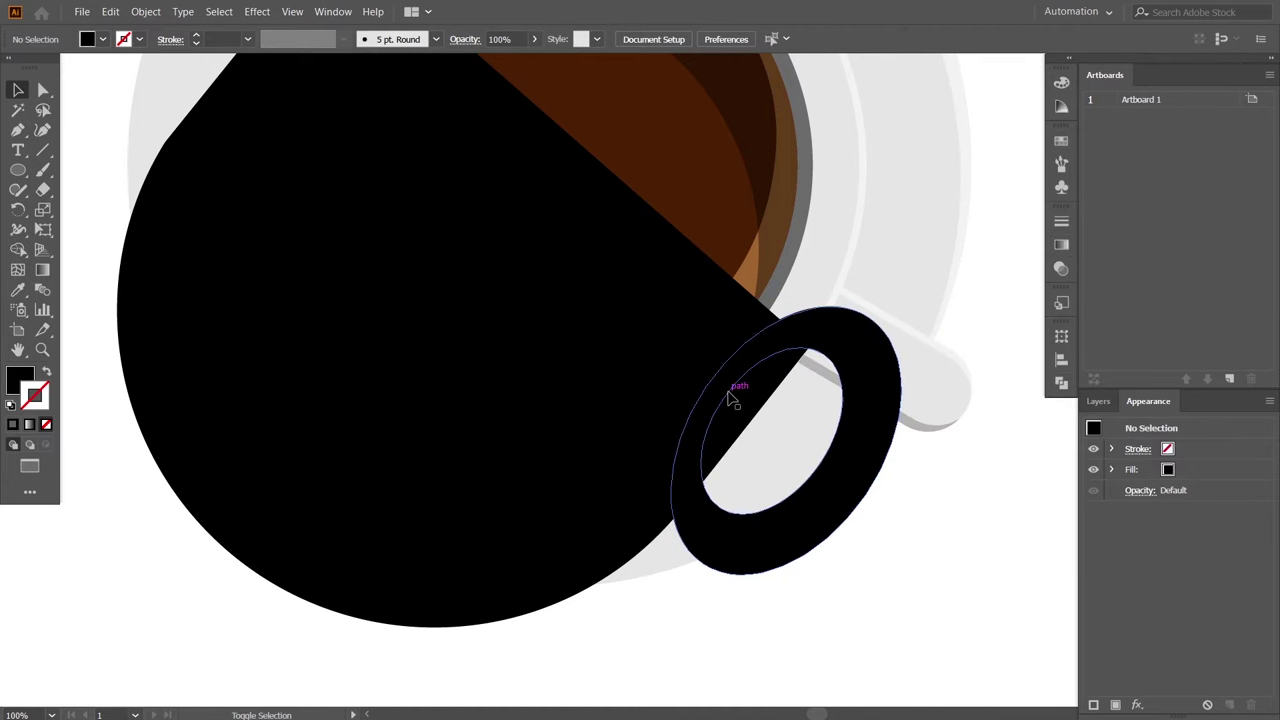
Merge the ring handle and black cup body into one shape with Shape Builder.
{"action": "left_click", "coordinate": [820, 337]}
{"action": "left_click", "coordinate": [601, 374], "text": "shift"}
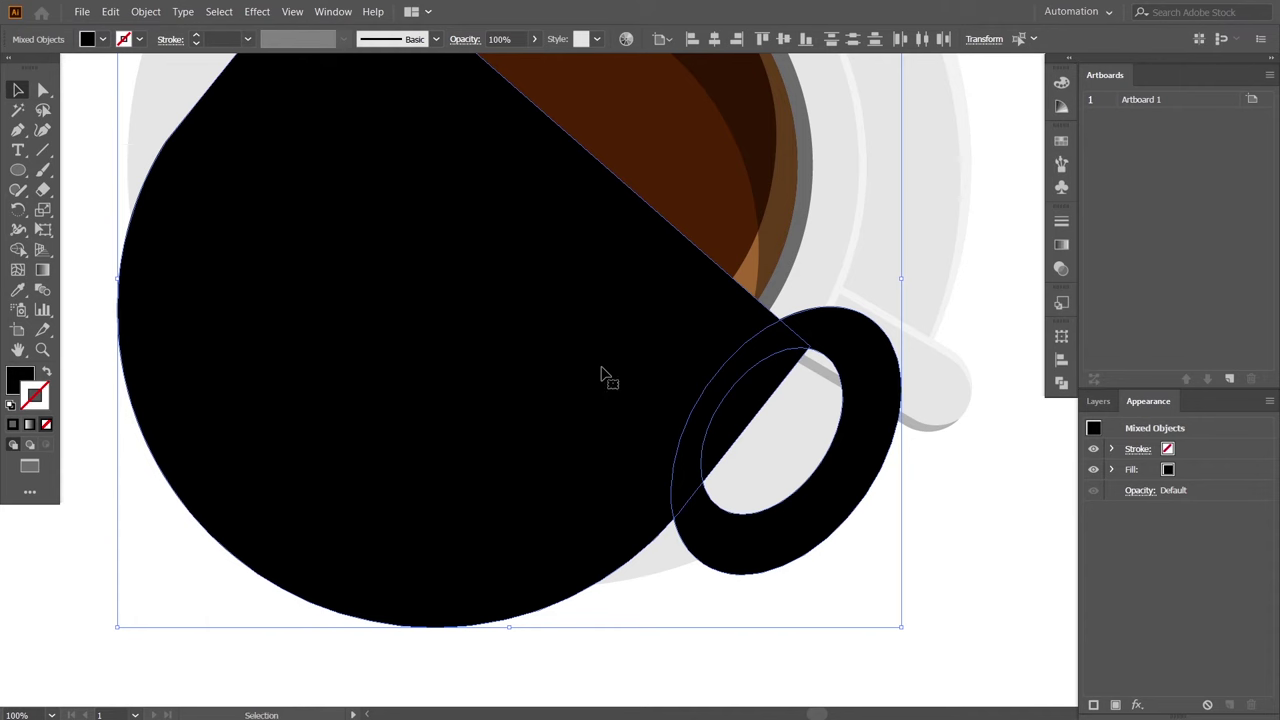
{"action": "left_click", "coordinate": [18, 249]}
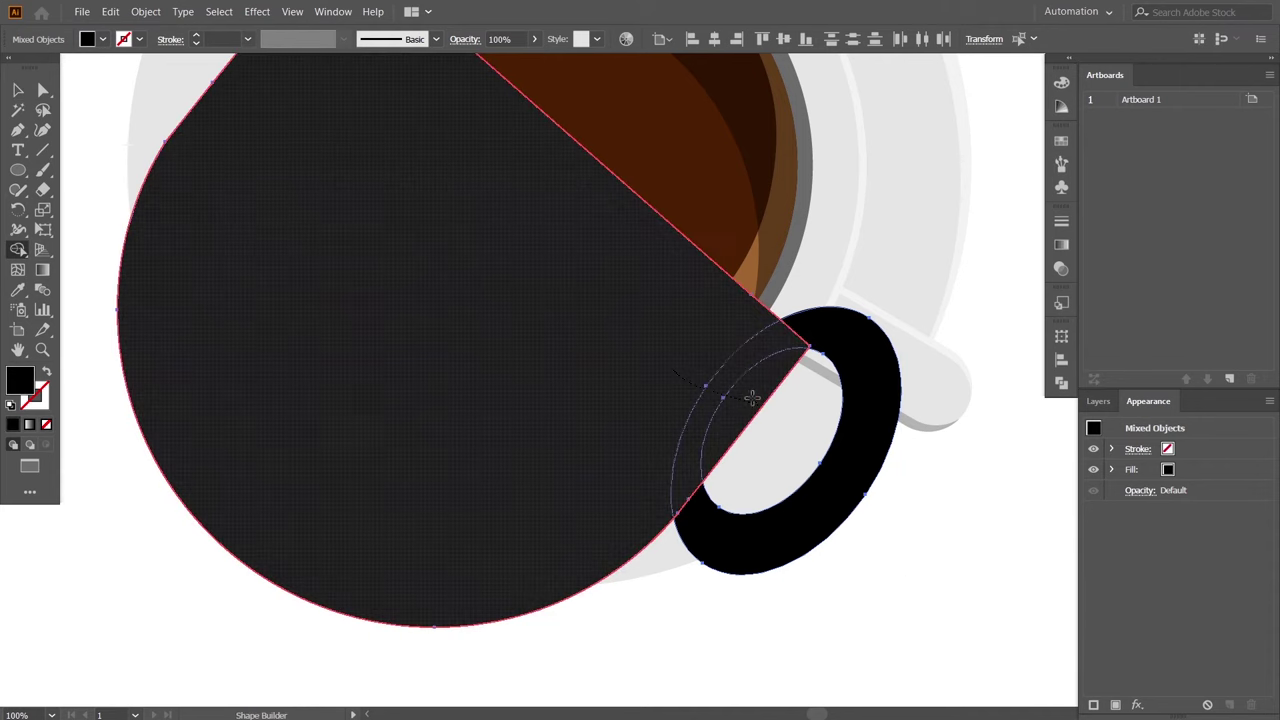
{"action": "left_click_drag", "start_coordinate": [700, 386], "coordinate": [830, 420]}
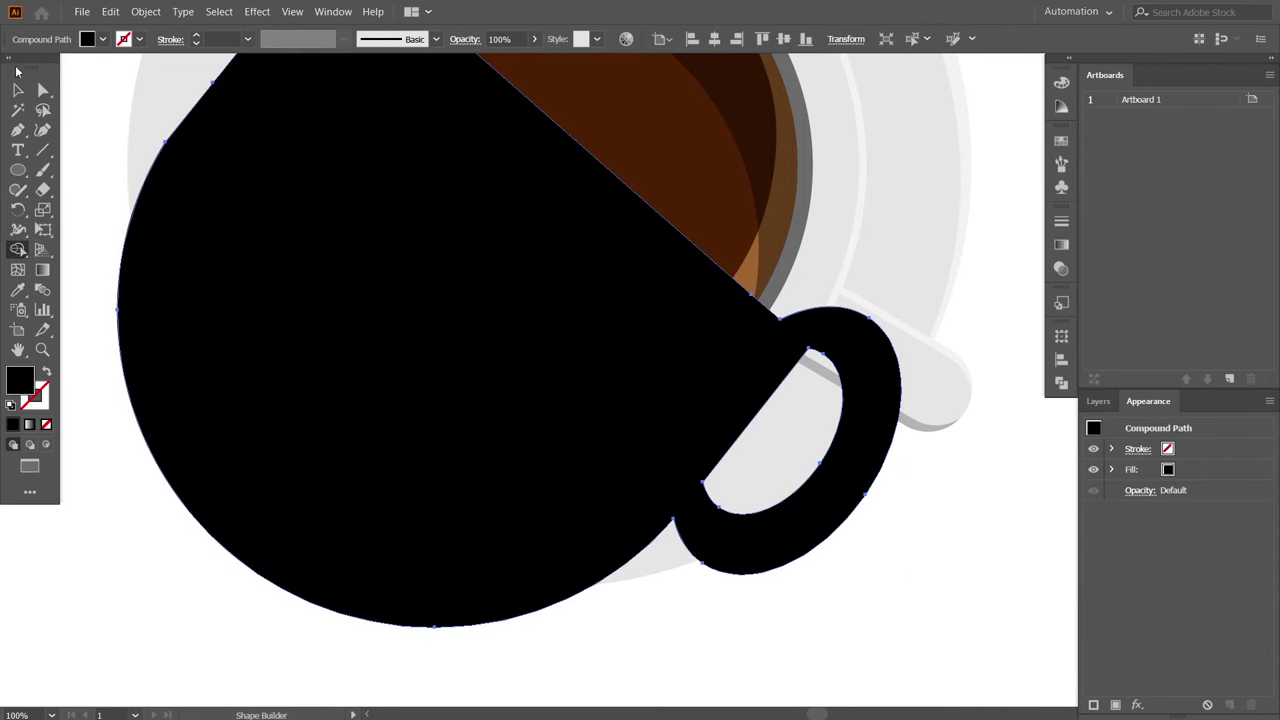
{"action": "left_click", "coordinate": [18, 89]}
{"action": "left_click", "coordinate": [971, 576]}
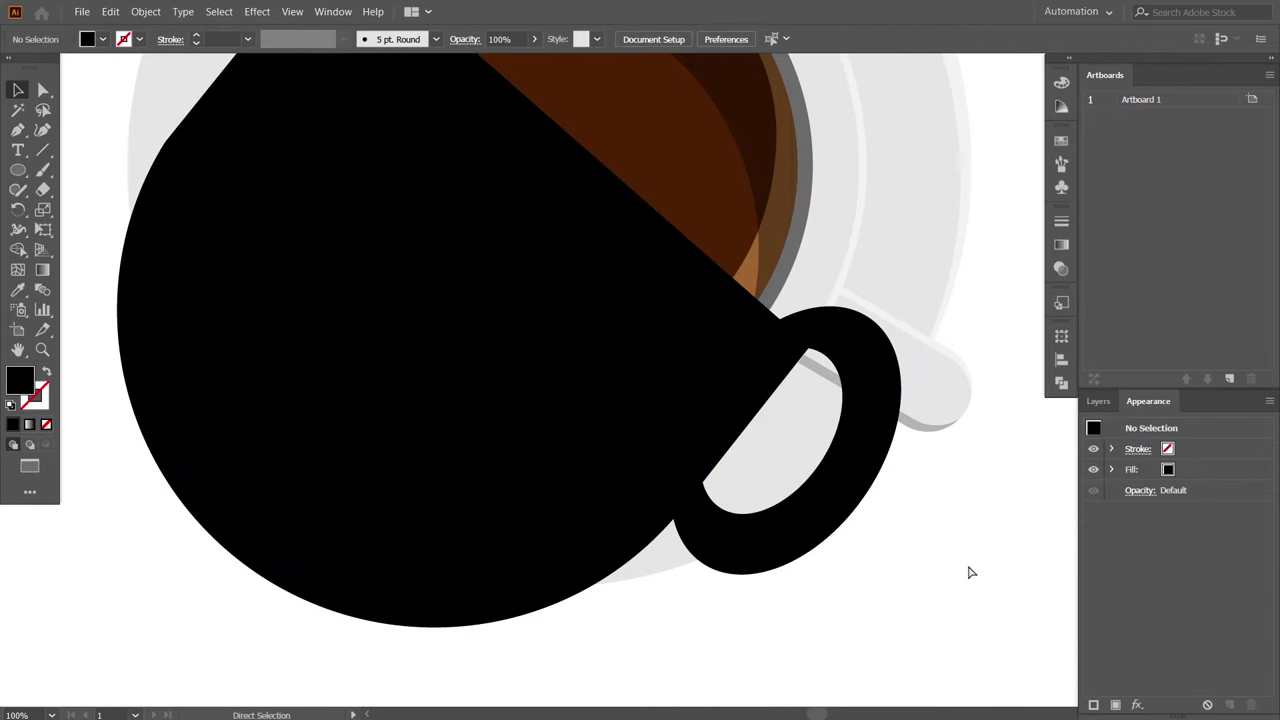
Fill the cup silhouette with a dark brown swatch and reduce its opacity.
{"action": "key", "text": "ctrl+0"}
{"action": "left_click", "coordinate": [509, 365]}
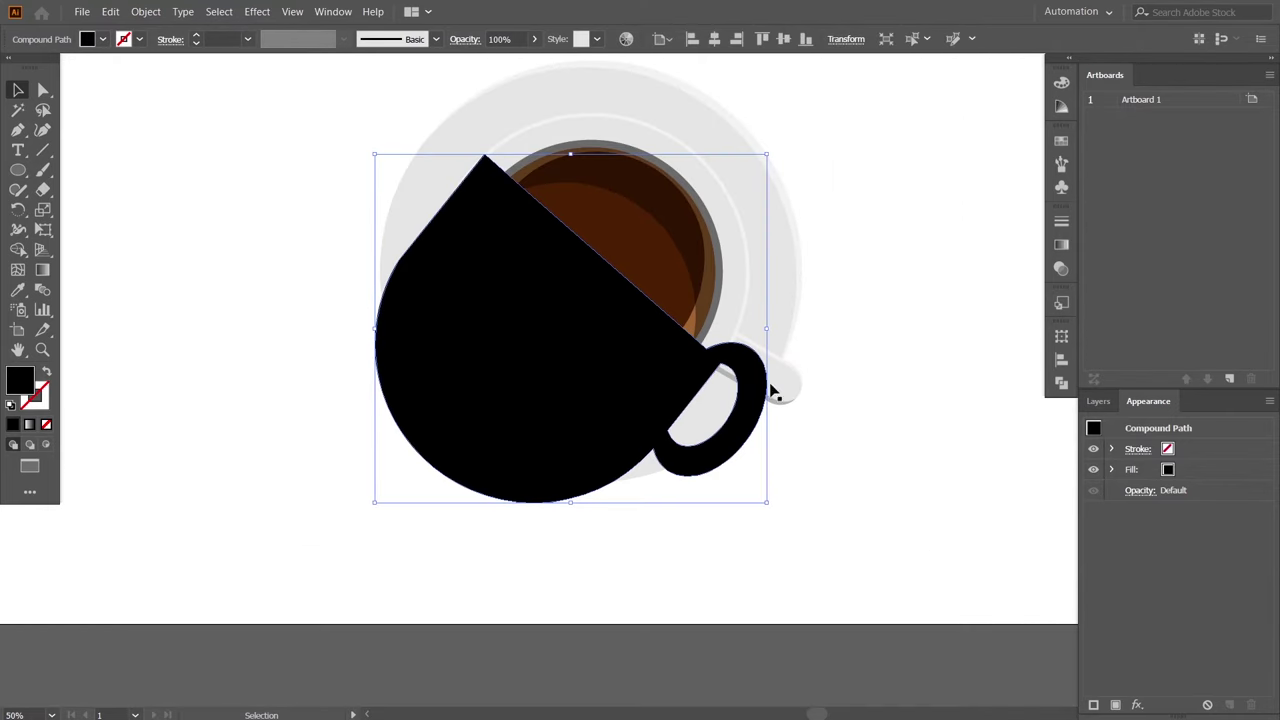
{"action": "left_click", "coordinate": [1061, 141]}
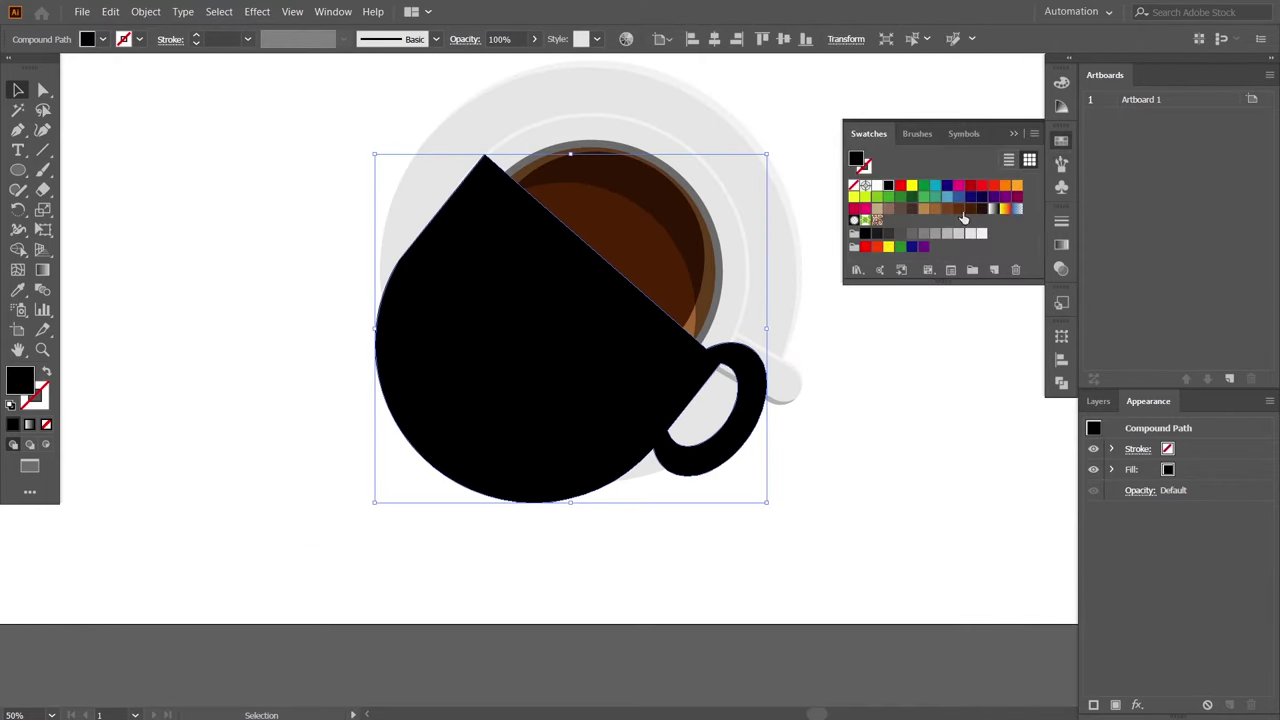
{"action": "left_click", "coordinate": [970, 208]}
{"action": "left_click", "coordinate": [1140, 490]}
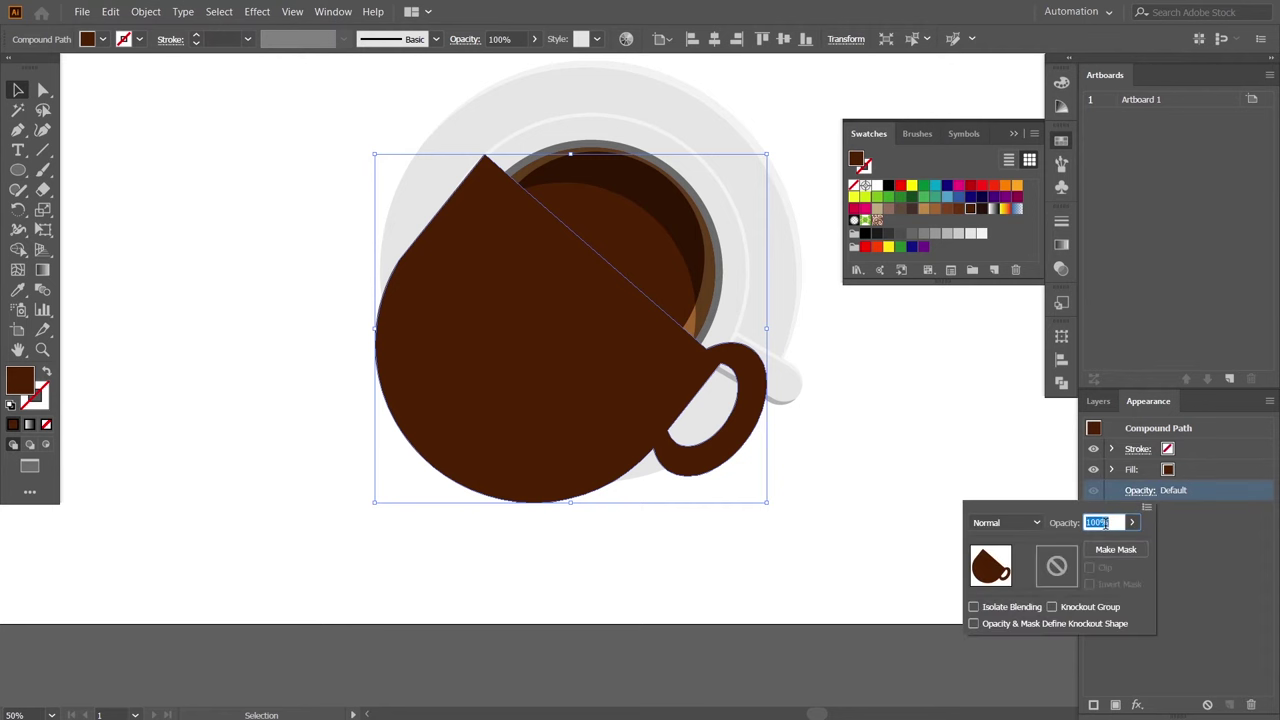
{"action": "left_click", "coordinate": [982, 209]}
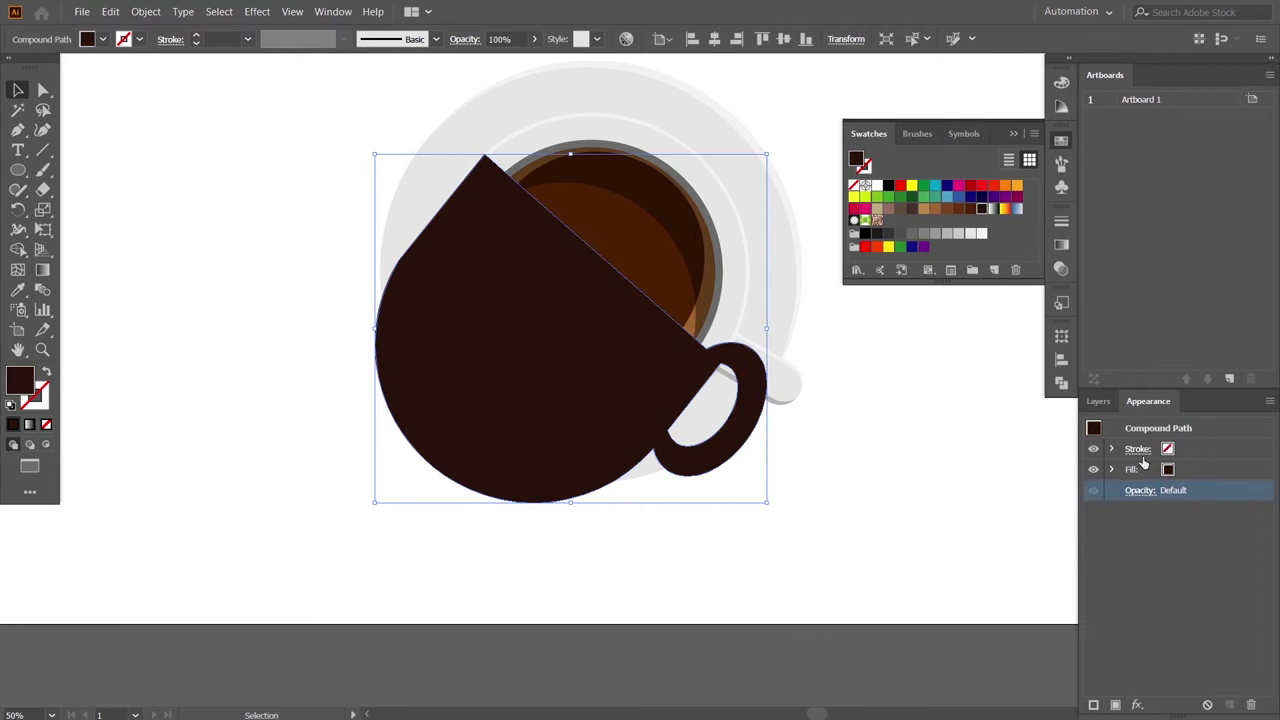
{"action": "left_click", "coordinate": [1142, 490]}
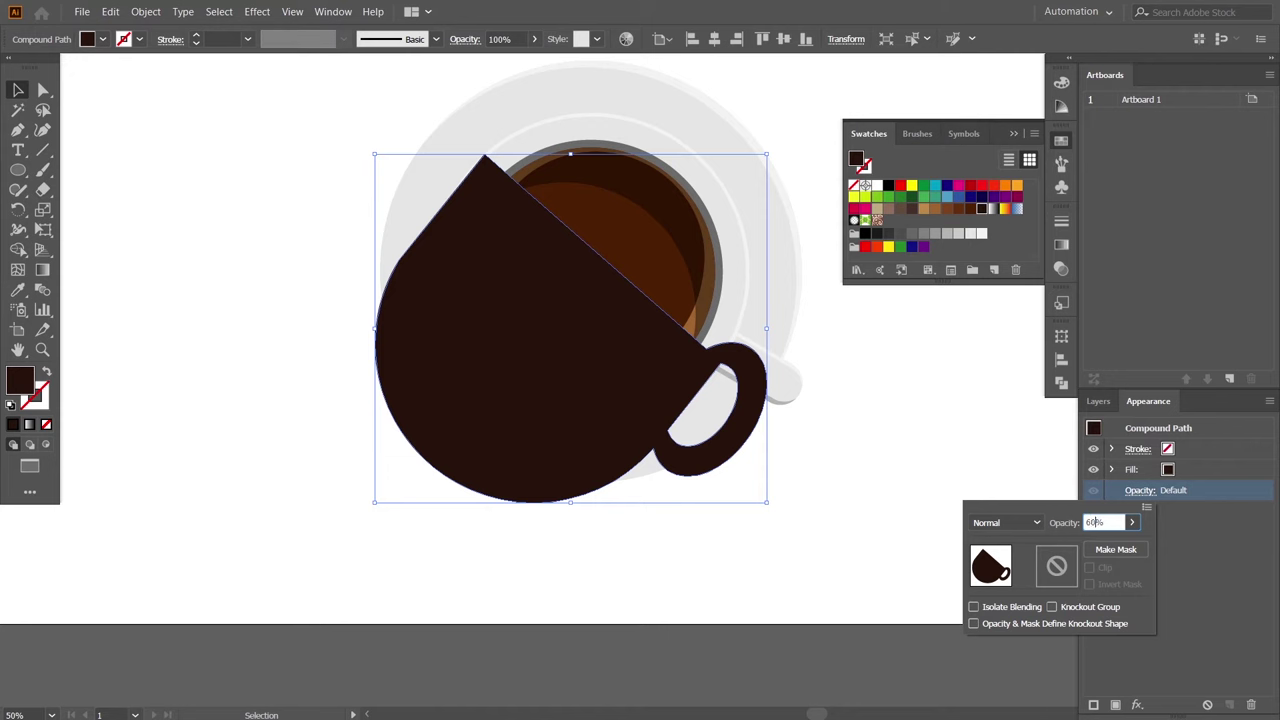
{"action": "key", "text": "Return"}
{"action": "left_click", "coordinate": [1000, 368]}
Send the brown shadow behind the cup and coffee, offset down and to the left.
{"action": "left_click", "coordinate": [617, 446]}
{"action": "key", "text": "ctrl+bracketleft"}
{"action": "key", "text": "ctrl+bracketleft"}
{"action": "key", "text": "ctrl+bracketleft"}
{"action": "key", "text": "ctrl+bracketleft"}
{"action": "key", "text": "ctrl+bracketleft"}
{"action": "key", "text": "v"}
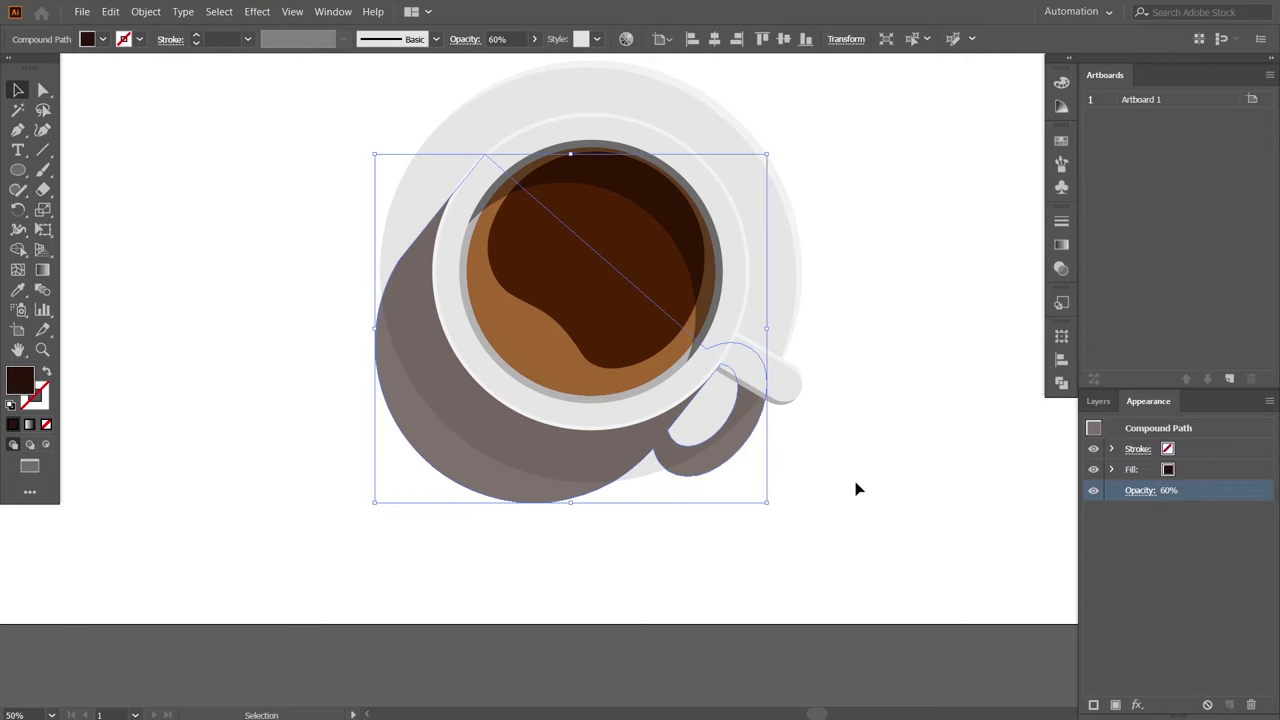
{"action": "left_click", "coordinate": [880, 488]}
{"action": "scroll", "coordinate": [940, 491], "scroll_direction": "down", "scroll_amount": 1}
{"action": "left_click_drag", "start_coordinate": [519, 446], "coordinate": [484, 446]}
{"action": "left_click", "coordinate": [843, 471]}
{"action": "left_click_drag", "start_coordinate": [722, 404], "coordinate": [723, 409]}
{"action": "left_click", "coordinate": [911, 503]}
{"action": "left_click_drag", "start_coordinate": [527, 458], "coordinate": [523, 462]}
{"action": "left_click", "coordinate": [906, 476]}
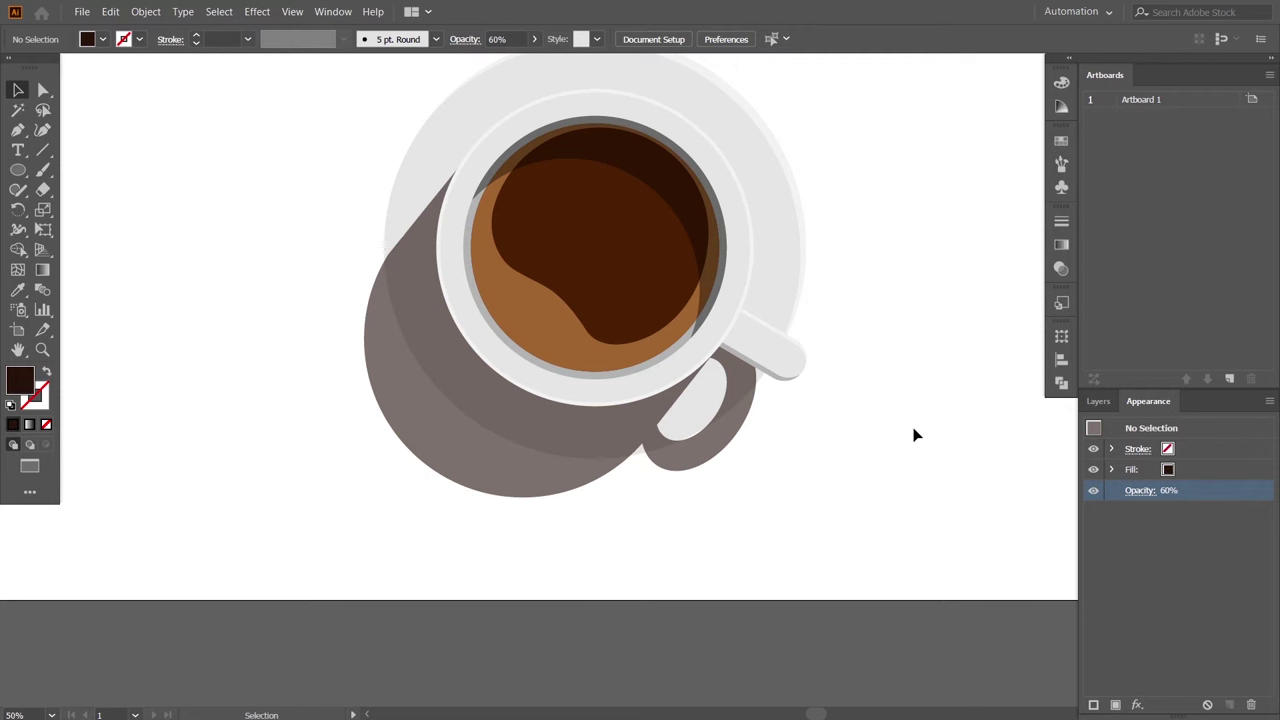
Set the cup shadow's opacity to 50% and check its top anchor point.
{"action": "left_click", "coordinate": [571, 456]}
{"action": "left_click", "coordinate": [1140, 491]}
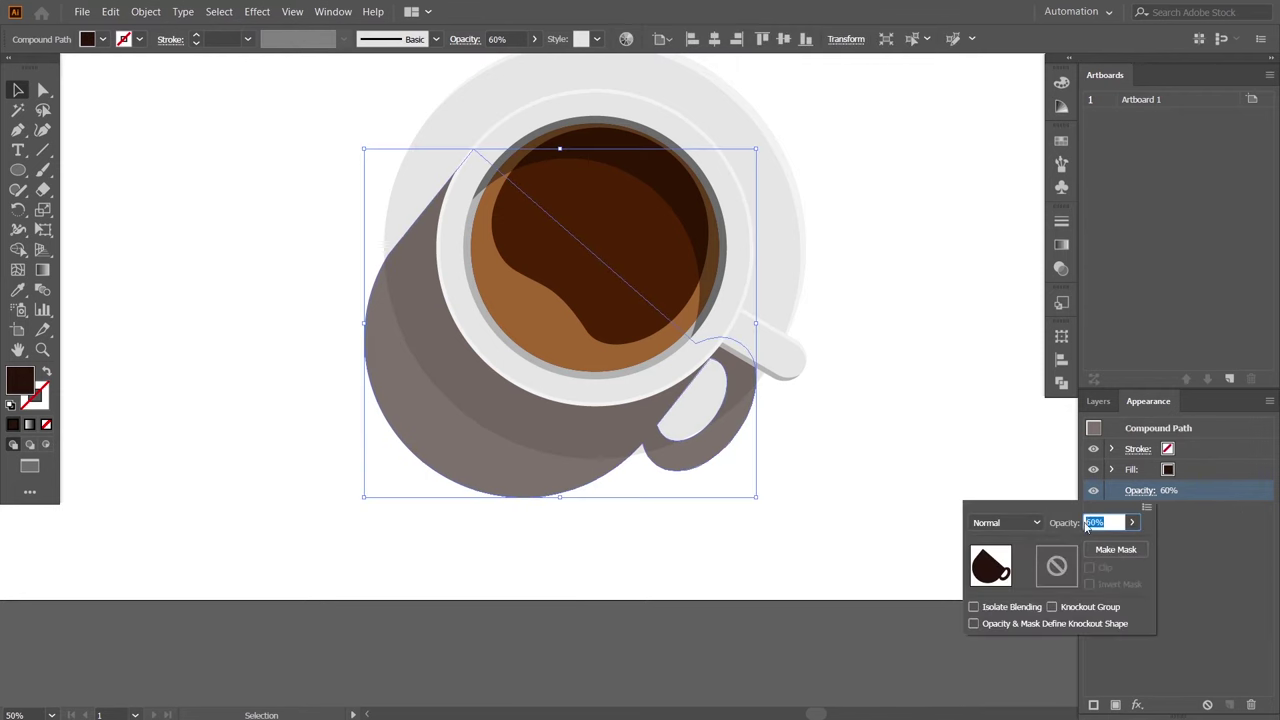
{"action": "type", "text": "50"}
{"action": "key", "text": "Return"}
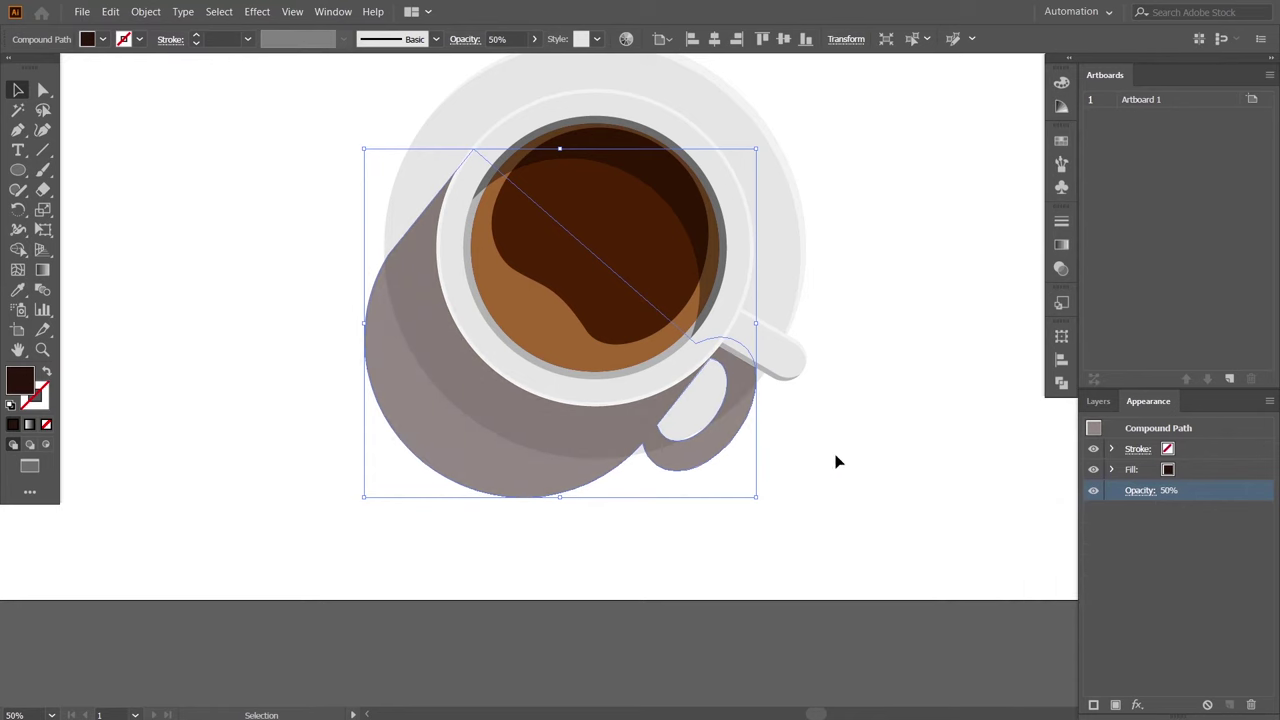
{"action": "left_click", "coordinate": [962, 488]}
{"action": "key", "text": "a"}
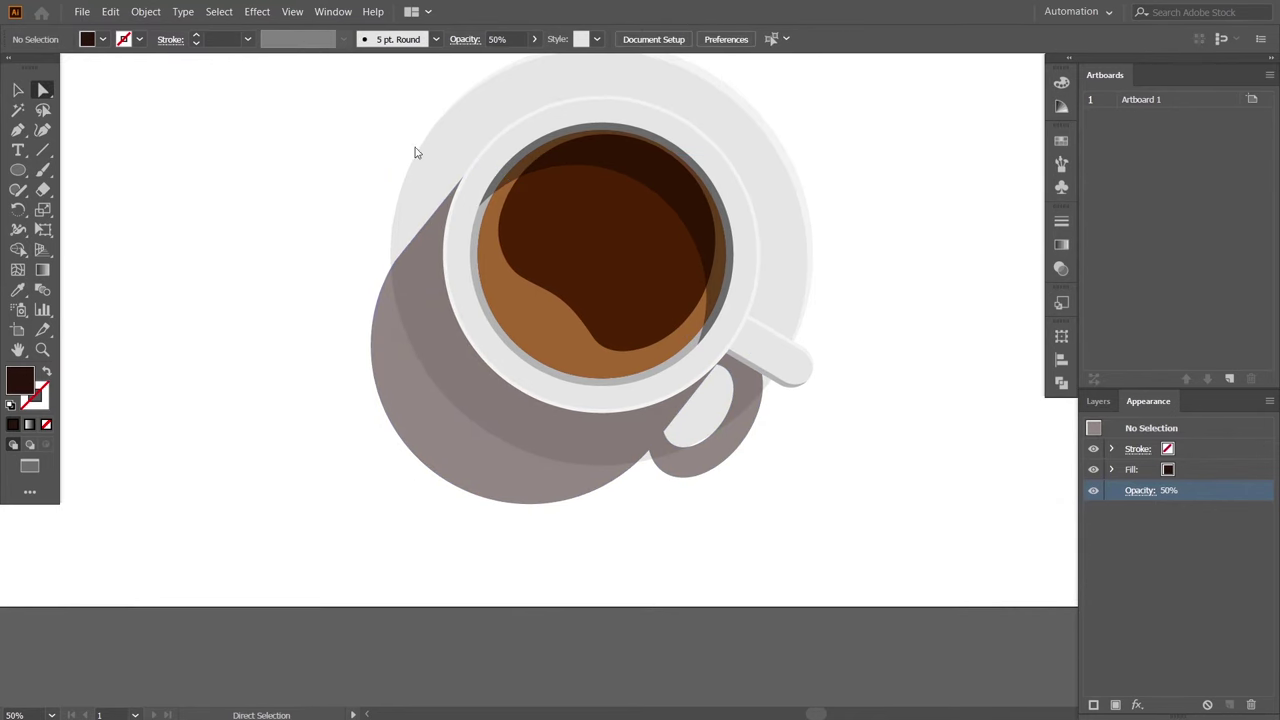
{"action": "left_click", "coordinate": [480, 160]}
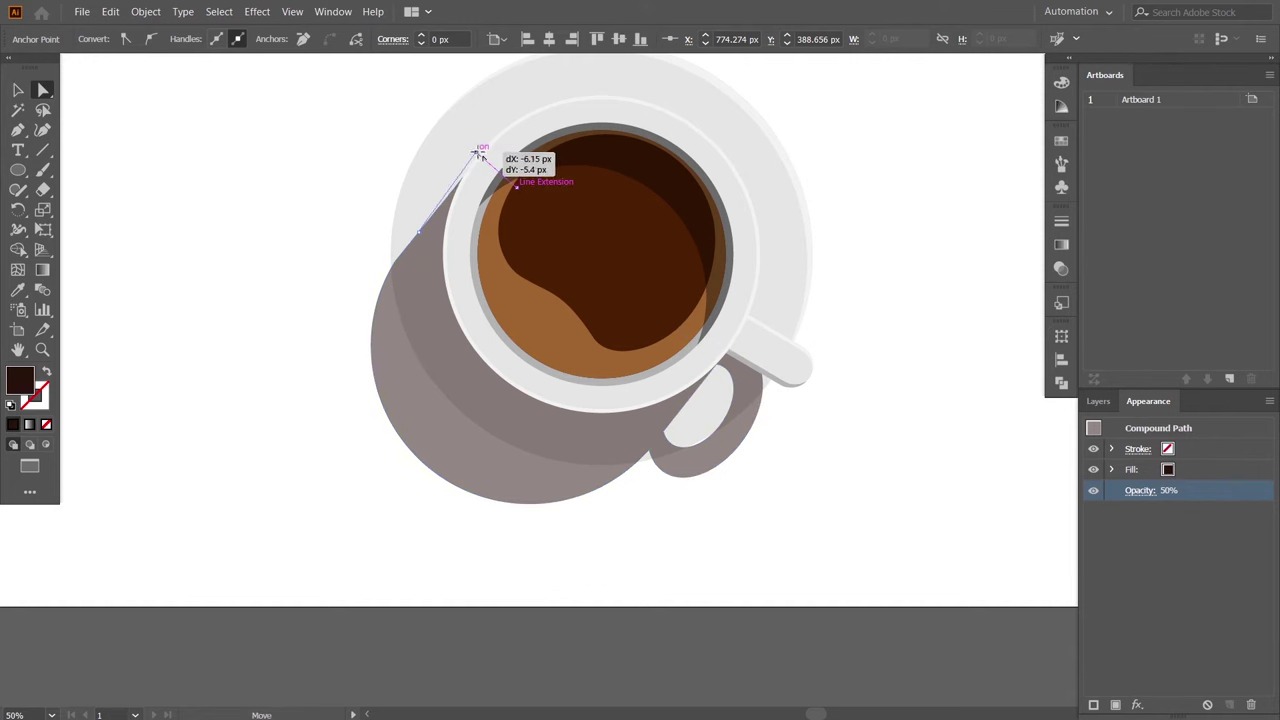
{"action": "key", "text": "v"}
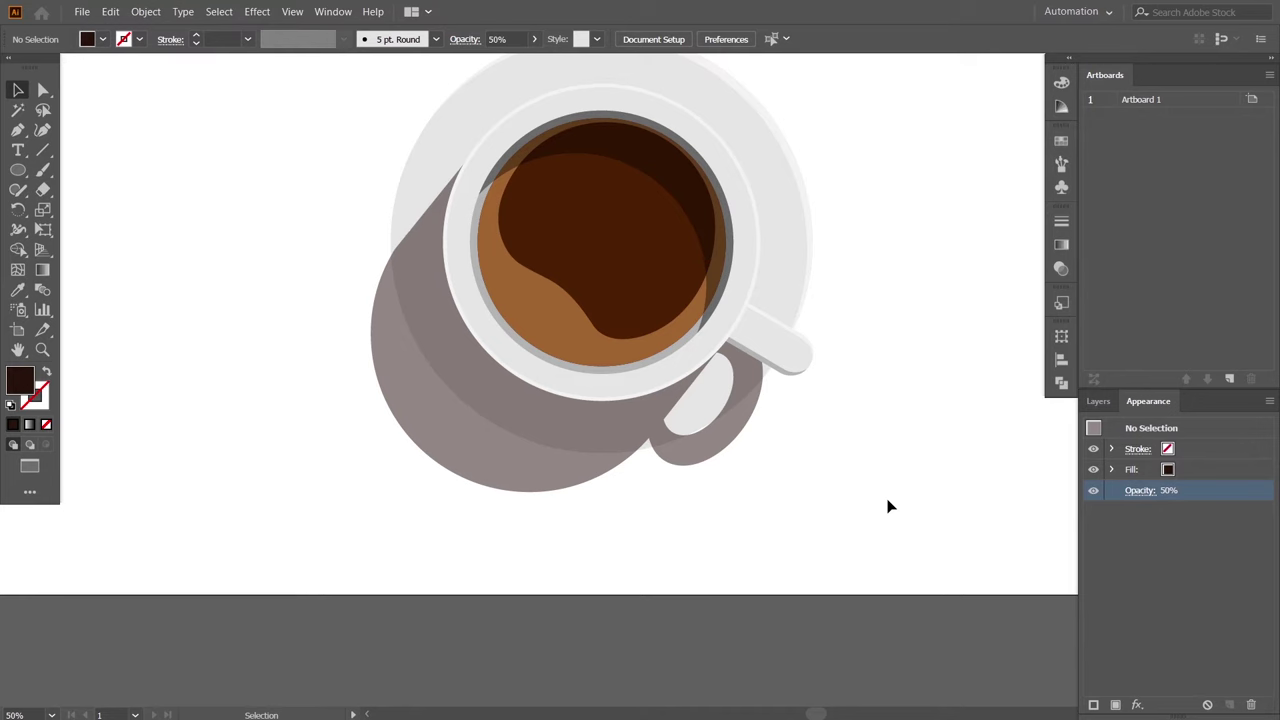
{"action": "key", "text": "ctrl+minus"}
{"action": "key", "text": "ctrl+minus"}
{"action": "key", "text": "ctrl+minus"}
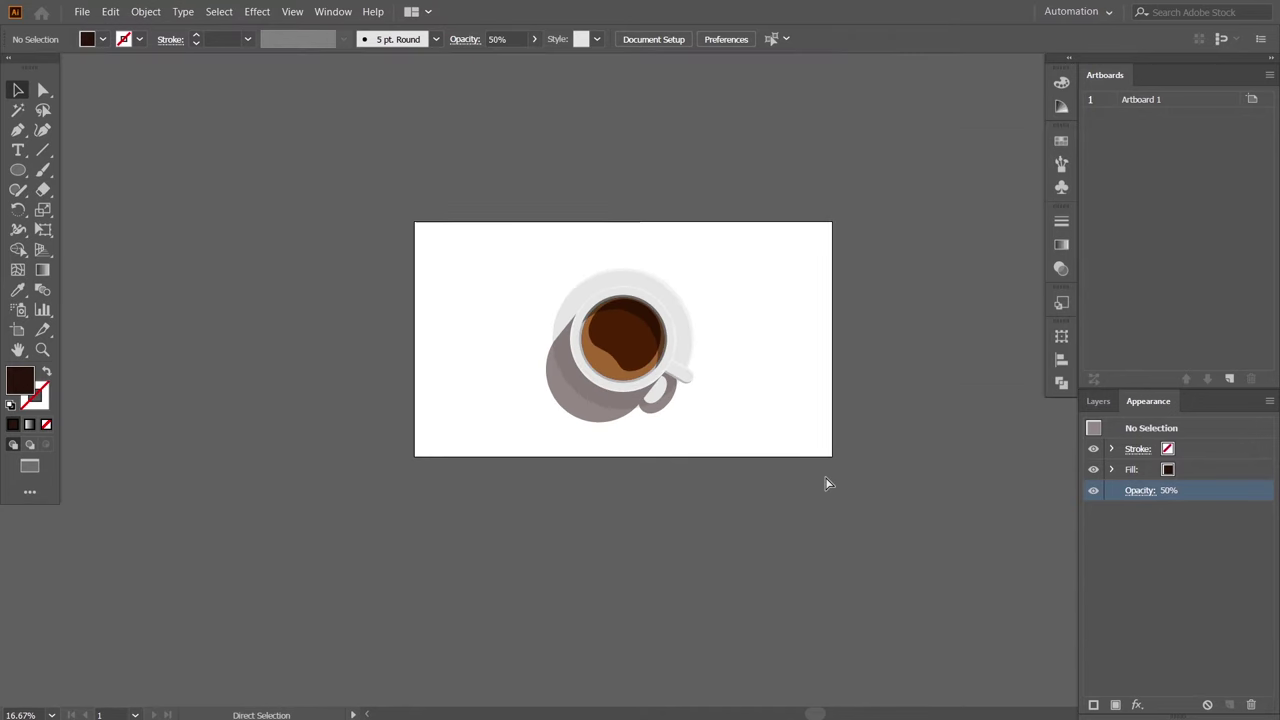
{"action": "key", "text": "ctrl+plus"}
{"action": "key", "text": "ctrl+plus"}
{"action": "key", "text": "ctrl+plus"}
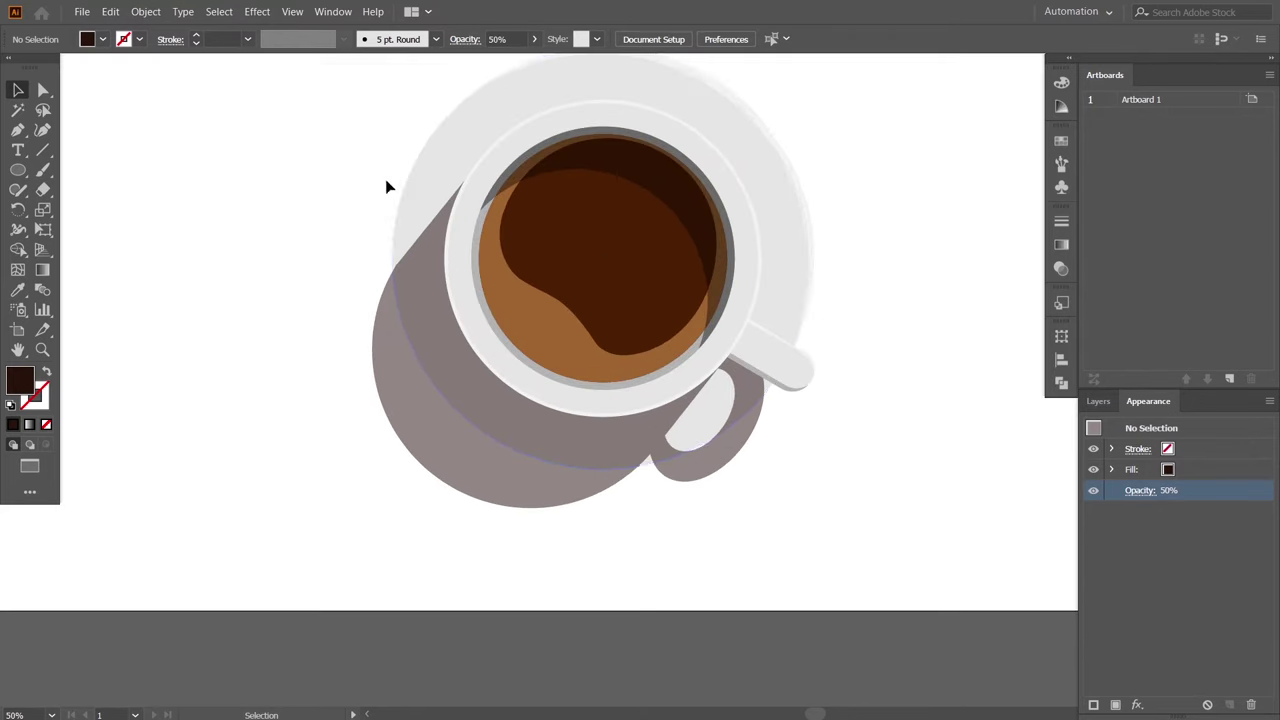
Make a saucer shadow ellipse behind the saucer with the cup shadow's translucent brown fill.
{"action": "left_click", "coordinate": [523, 217]}
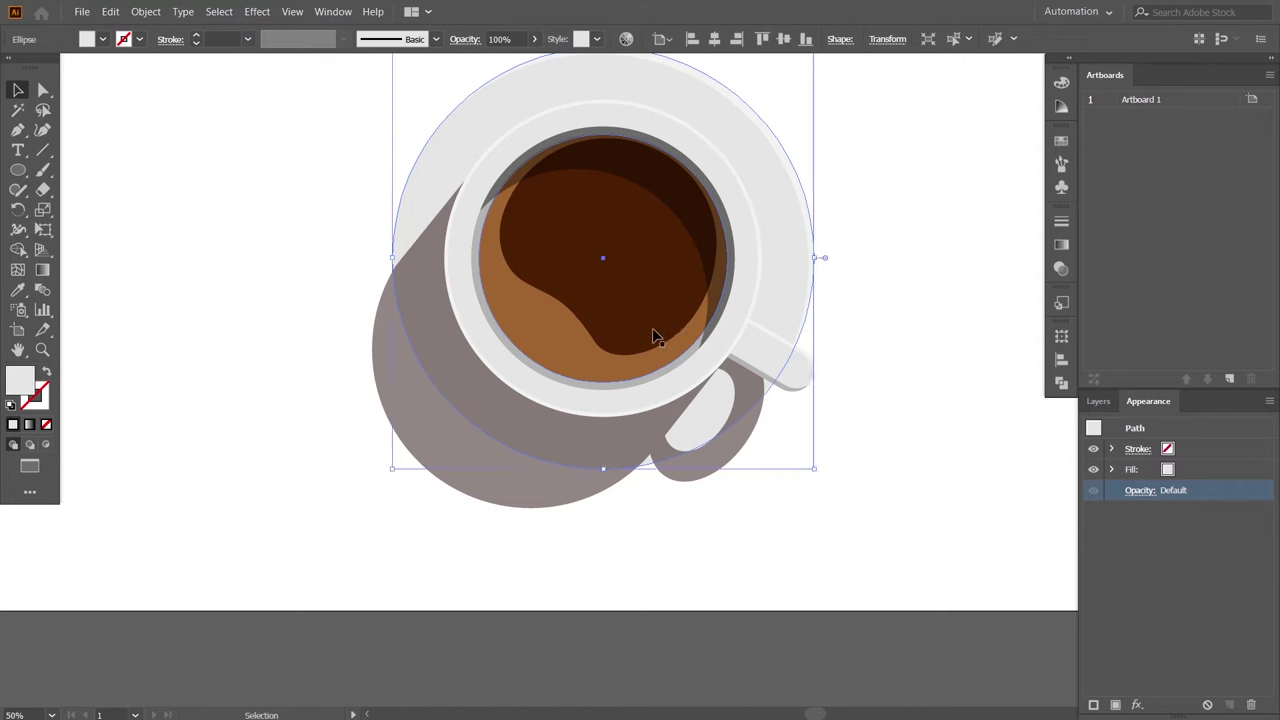
{"action": "right_click", "coordinate": [793, 298]}
{"action": "mouse_move", "coordinate": [836, 540]}
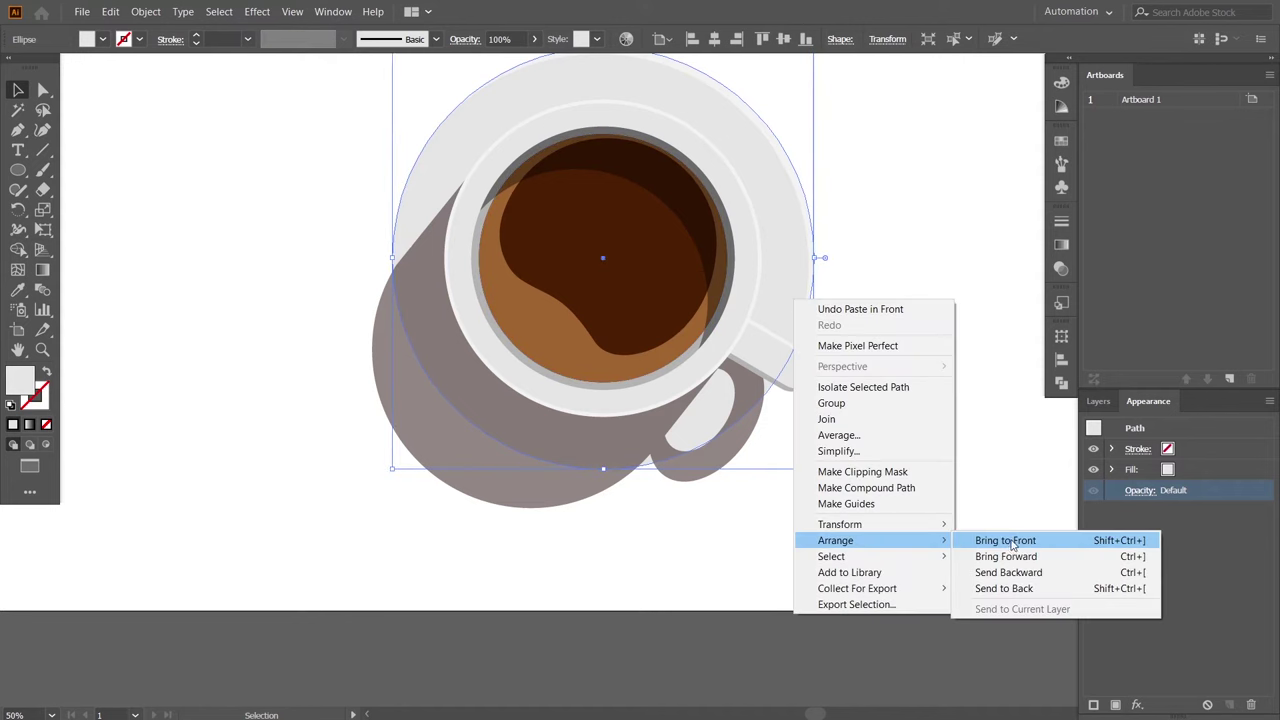
{"action": "left_click", "coordinate": [1010, 589]}
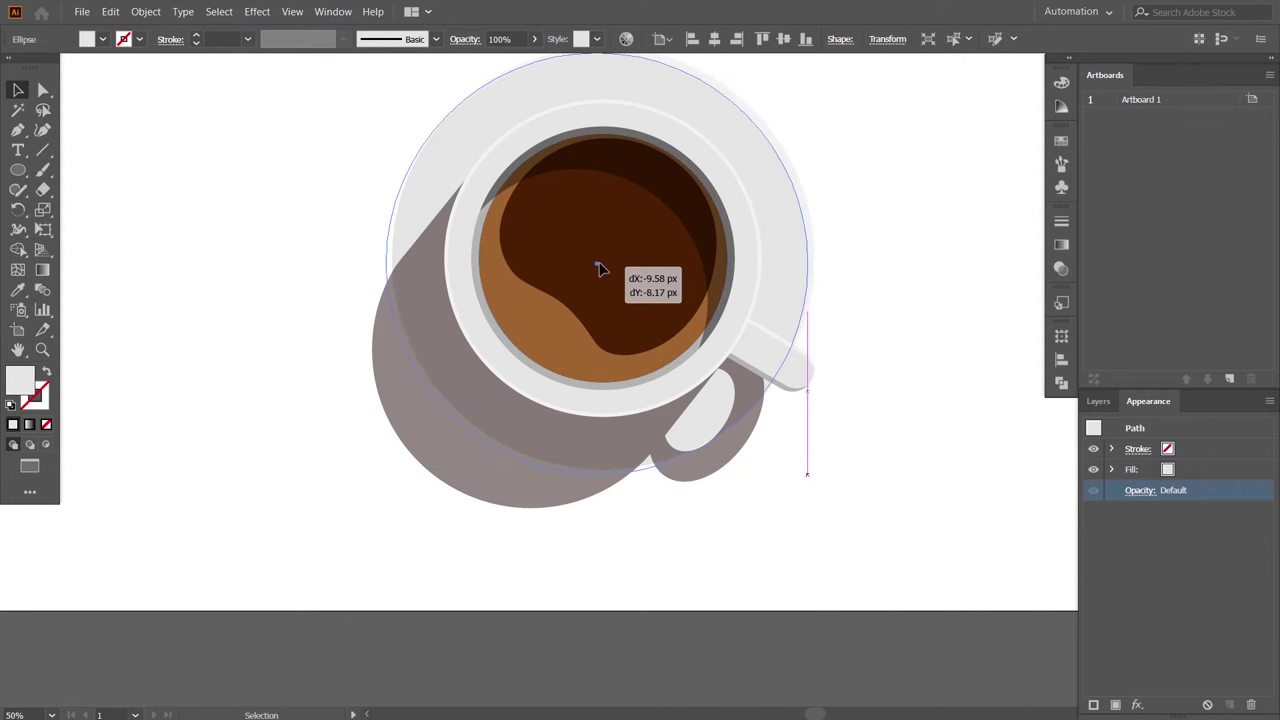
{"action": "left_click_drag", "start_coordinate": [603, 262], "coordinate": [598, 270]}
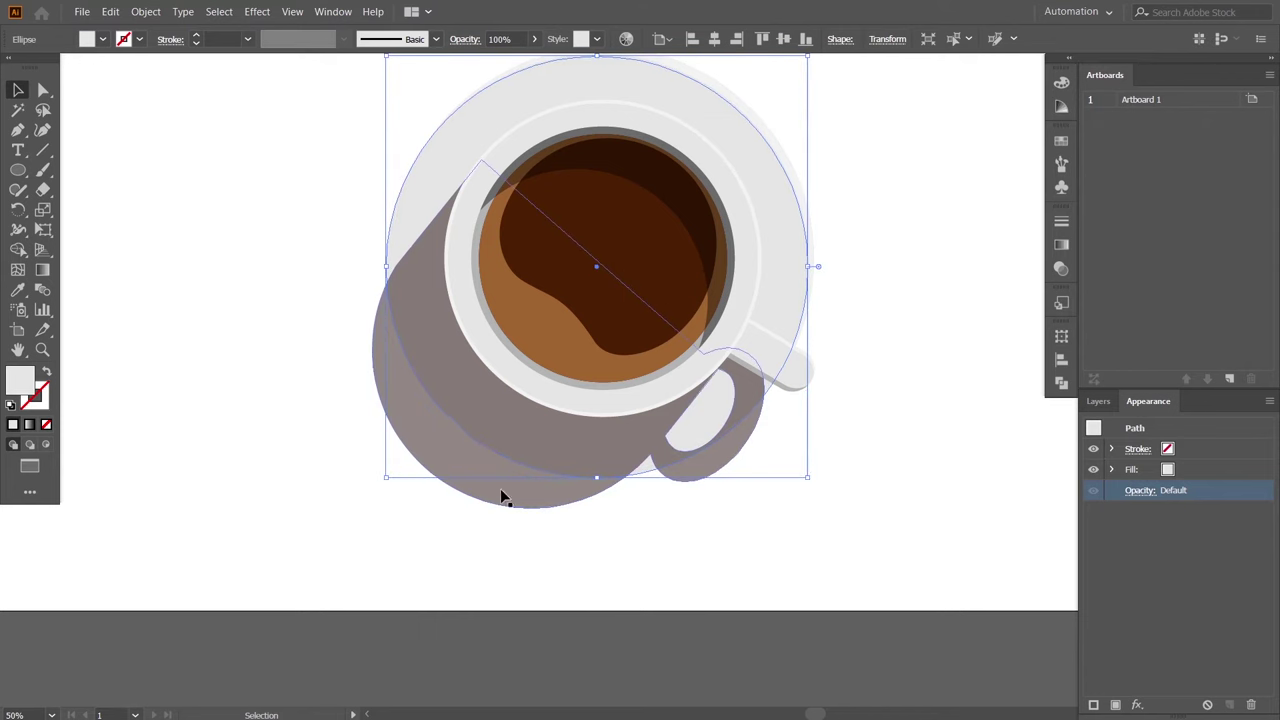
{"action": "key", "text": "i"}
{"action": "left_click", "coordinate": [406, 372]}
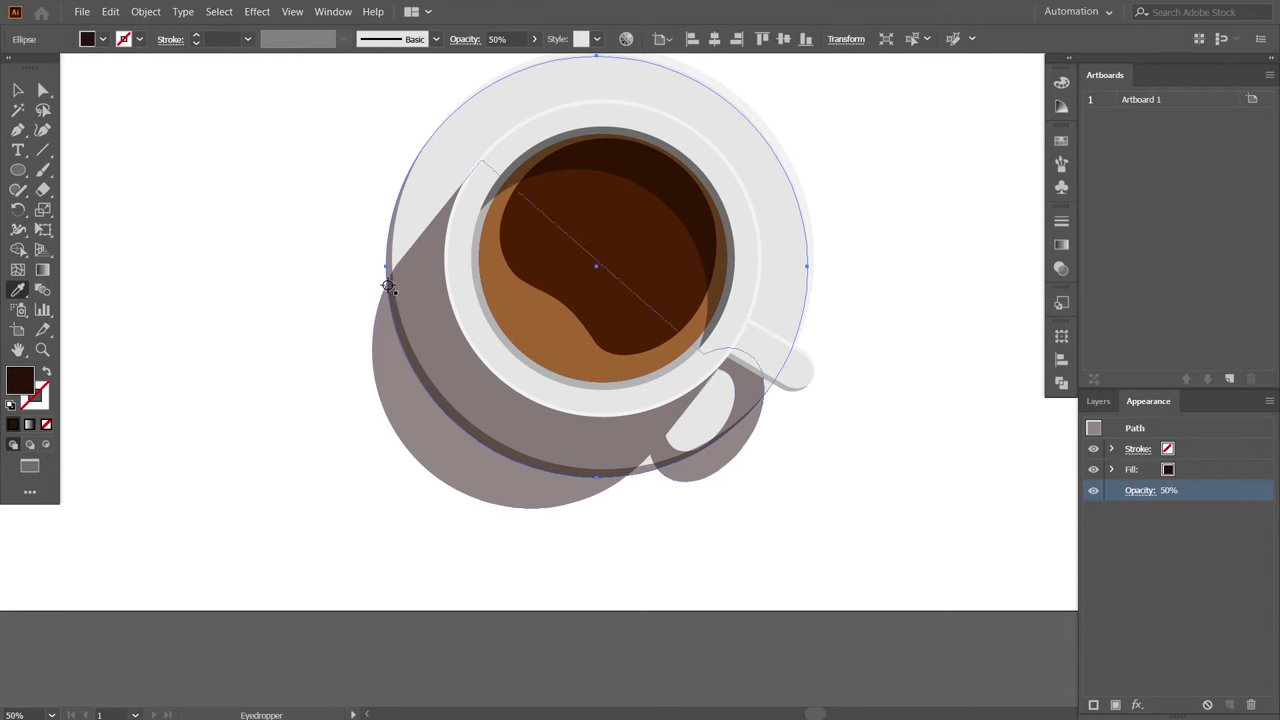
{"action": "left_click", "coordinate": [19, 91]}
{"action": "left_click", "coordinate": [834, 557]}
Inspect the cup and saucer shadows, reselecting the saucer shadow ellipse.
{"action": "left_click_drag", "start_coordinate": [725, 552], "coordinate": [737, 526]}
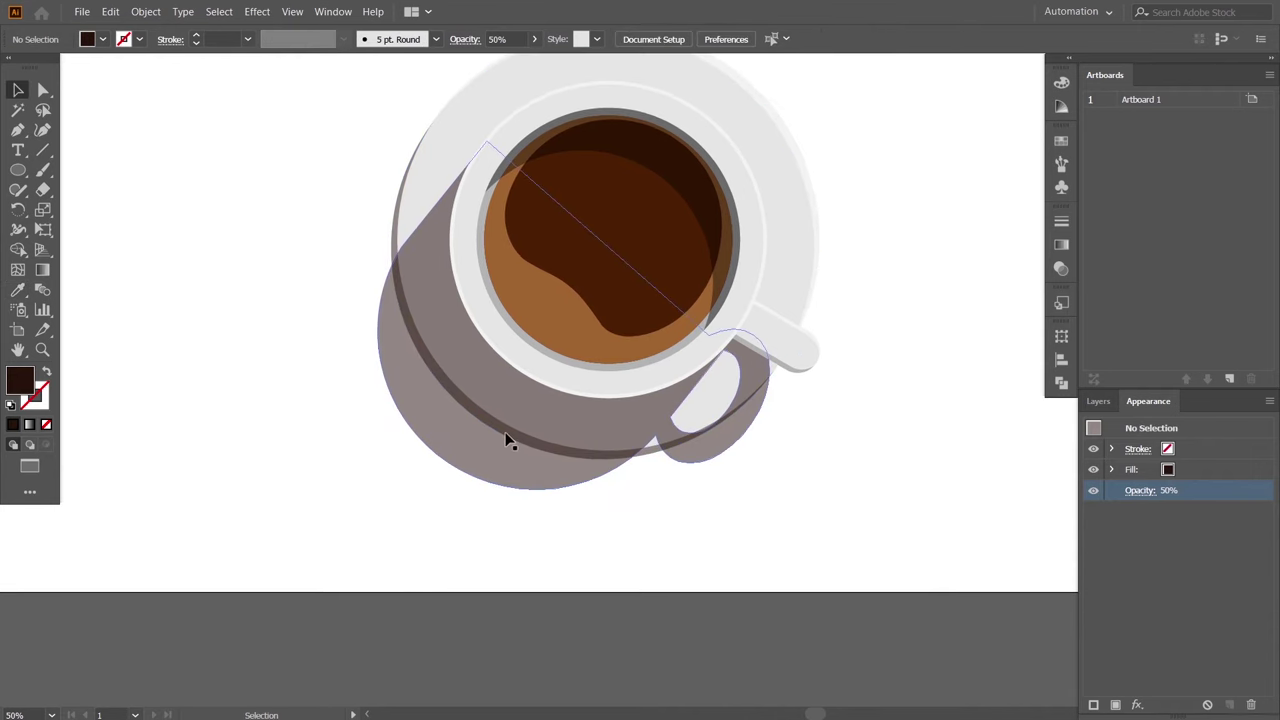
{"action": "left_click", "coordinate": [397, 244]}
{"action": "left_click", "coordinate": [509, 488]}
{"action": "left_click", "coordinate": [492, 530]}
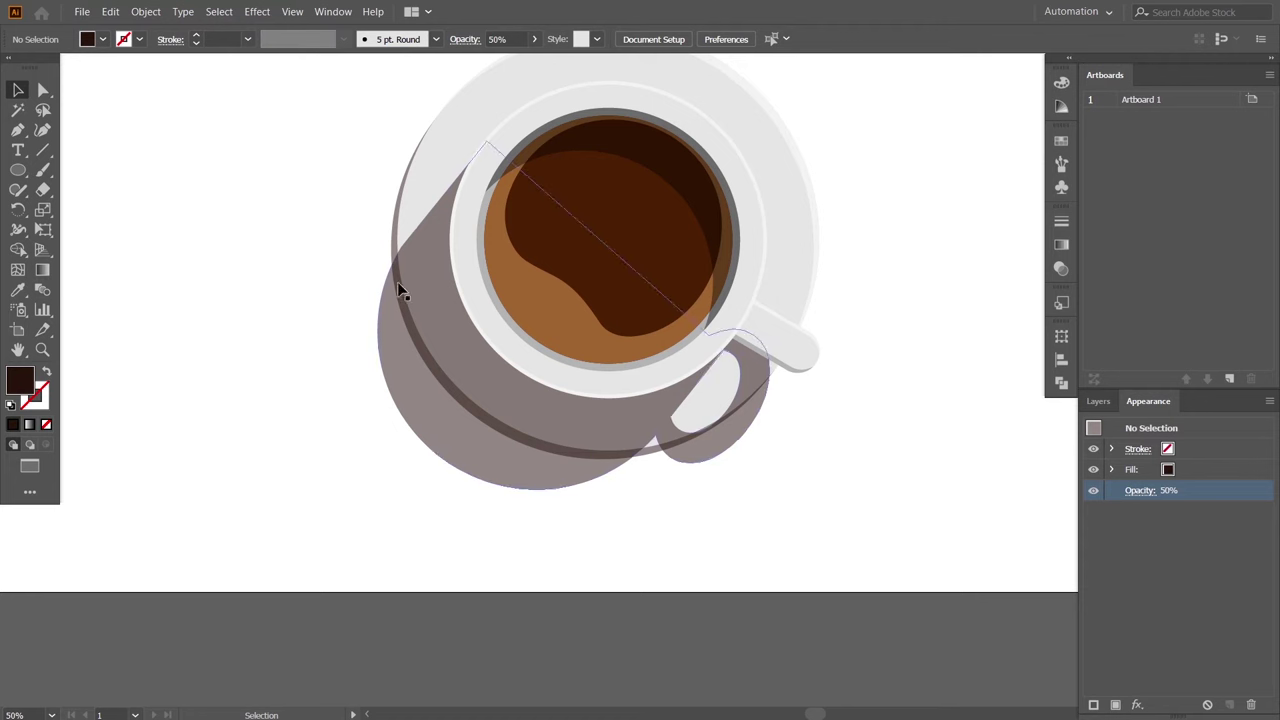
{"action": "left_click", "coordinate": [397, 218]}
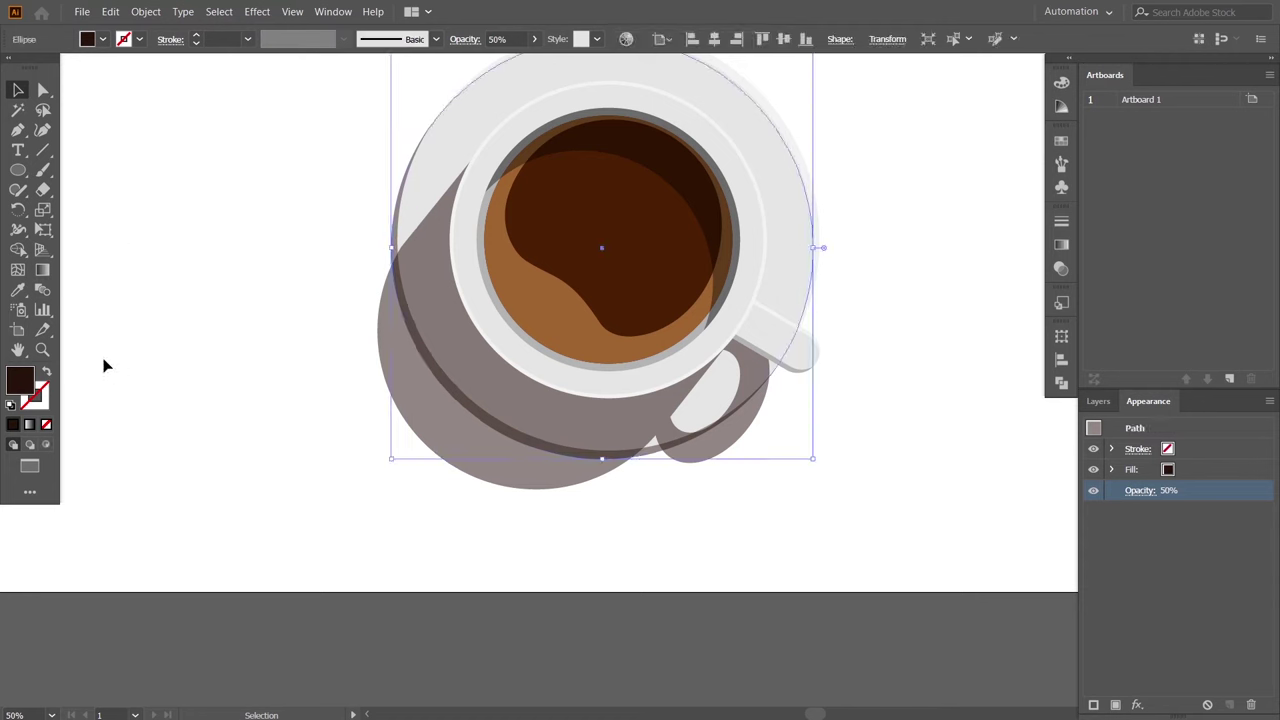
{"action": "key", "text": "i"}
{"action": "key", "text": "v"}
{"action": "scroll", "coordinate": [1028, 580], "scroll_direction": "up", "scroll_amount": 2}
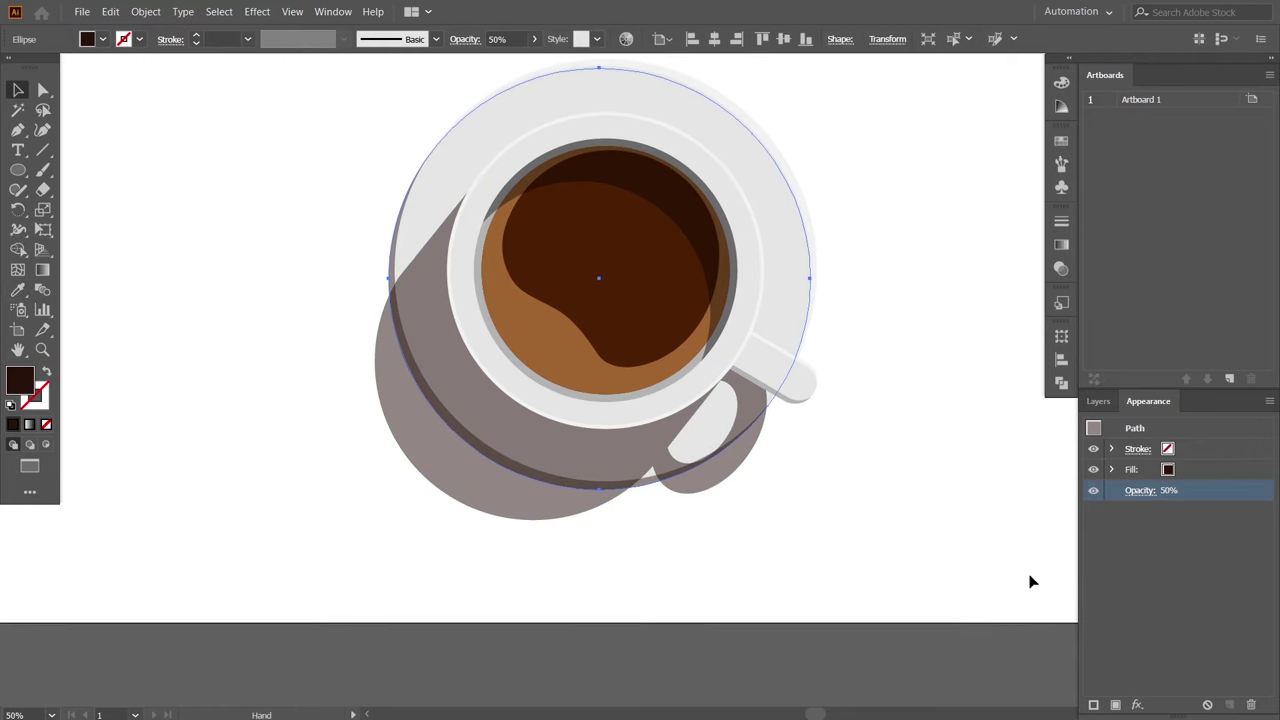
{"action": "scroll", "coordinate": [1036, 571], "scroll_direction": "up", "scroll_amount": 1}
{"action": "scroll", "coordinate": [1037, 572], "scroll_direction": "down", "scroll_amount": 1}
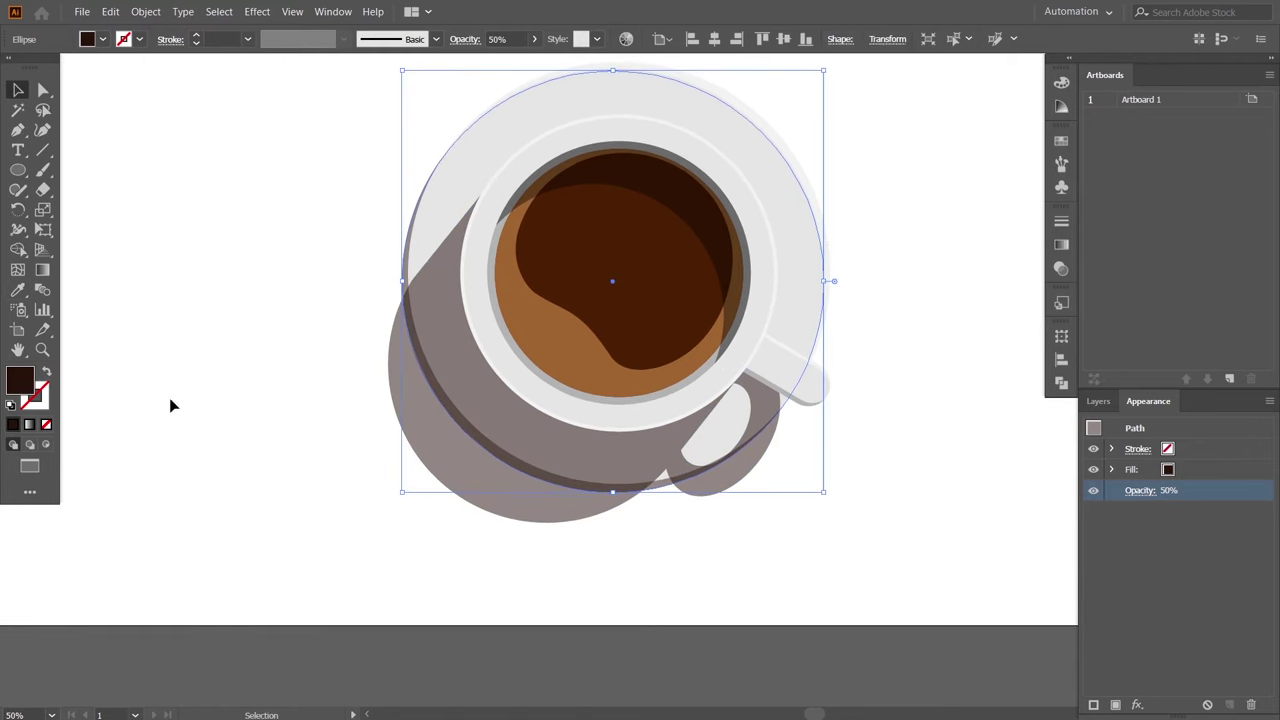
Nudge the saucer shadow slightly right and zoom out to the whole artboard.
{"action": "left_click", "coordinate": [375, 567]}
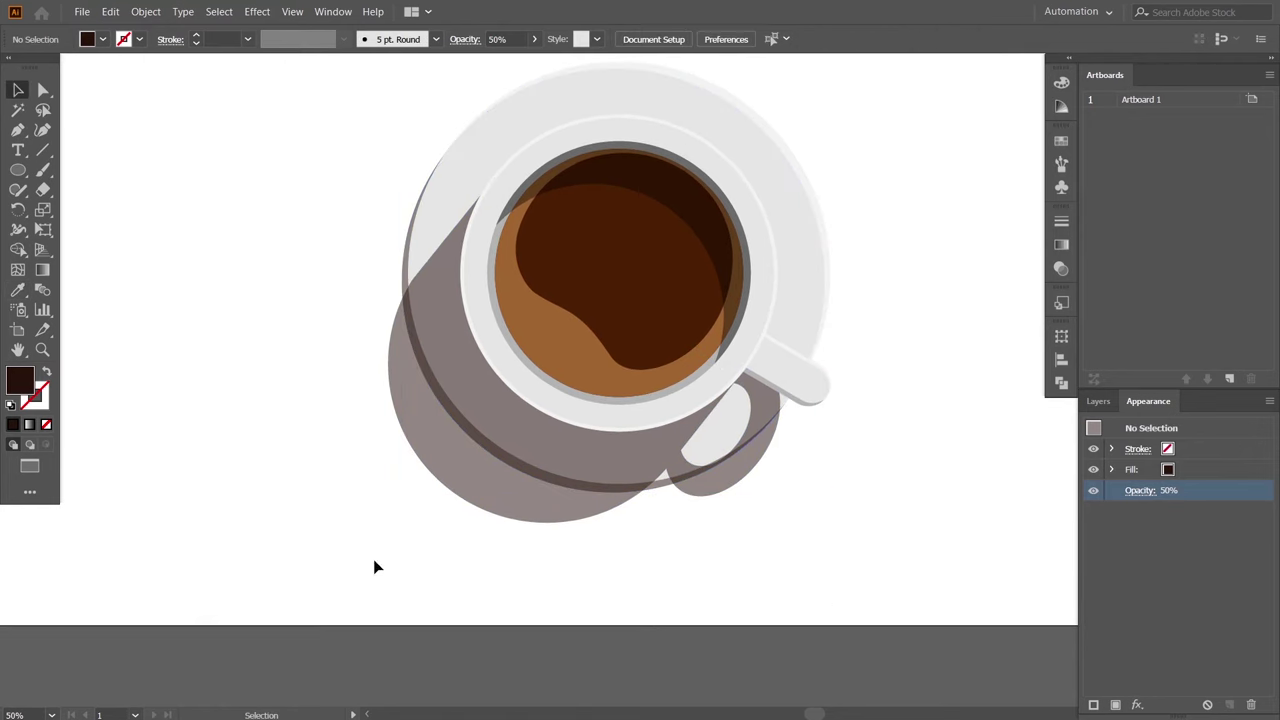
{"action": "left_click", "coordinate": [403, 268]}
{"action": "left_click_drag", "start_coordinate": [613, 287], "coordinate": [614, 286]}
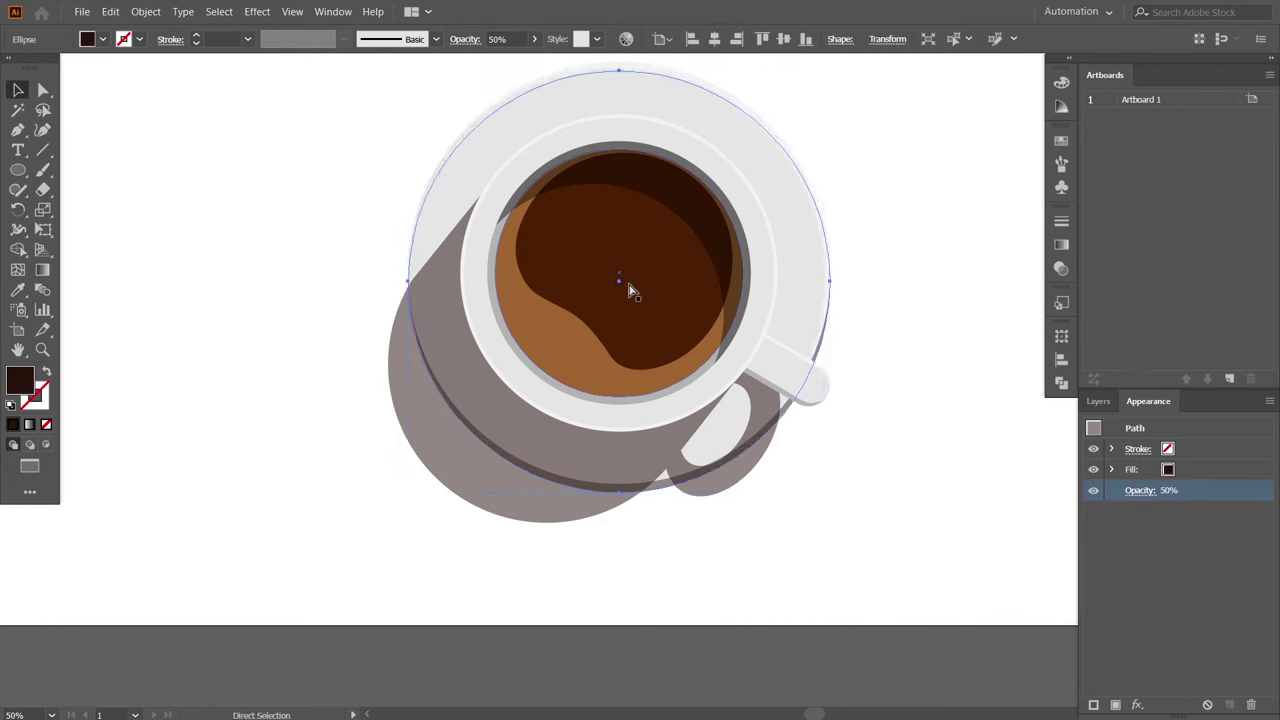
{"action": "left_click", "coordinate": [593, 483]}
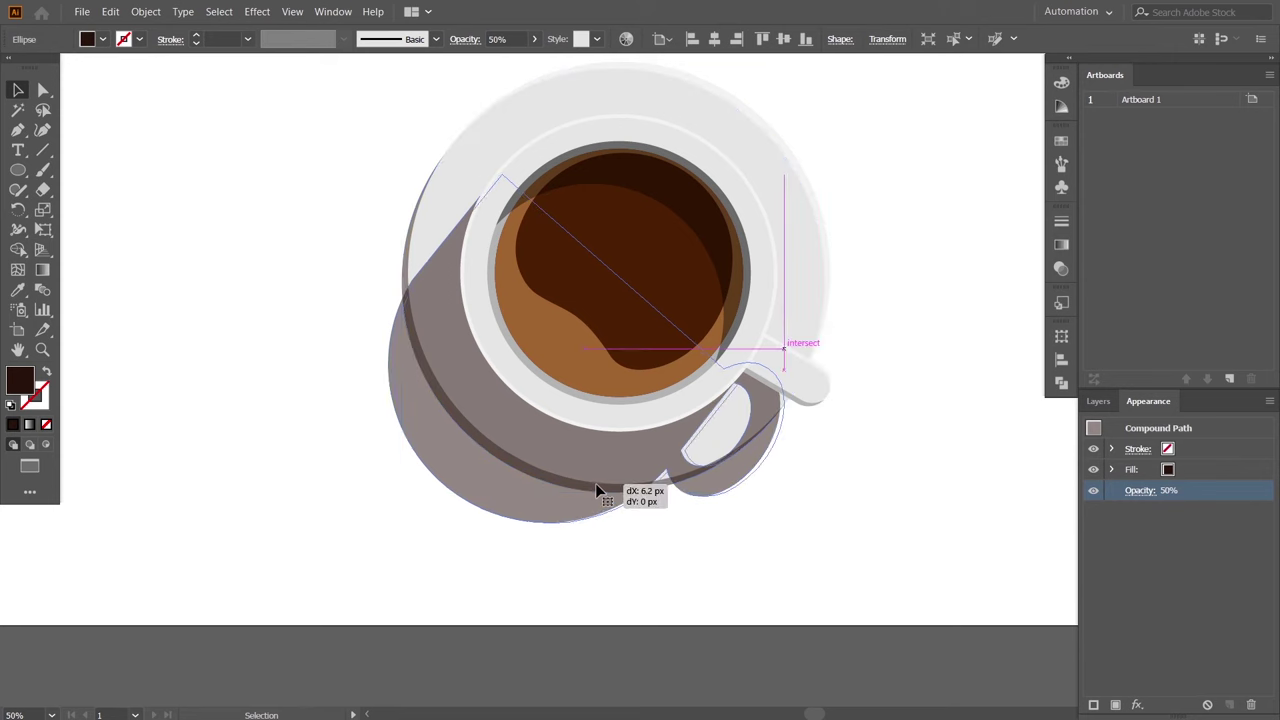
{"action": "left_click", "coordinate": [909, 476]}
{"action": "key", "text": "ctrl+minus"}
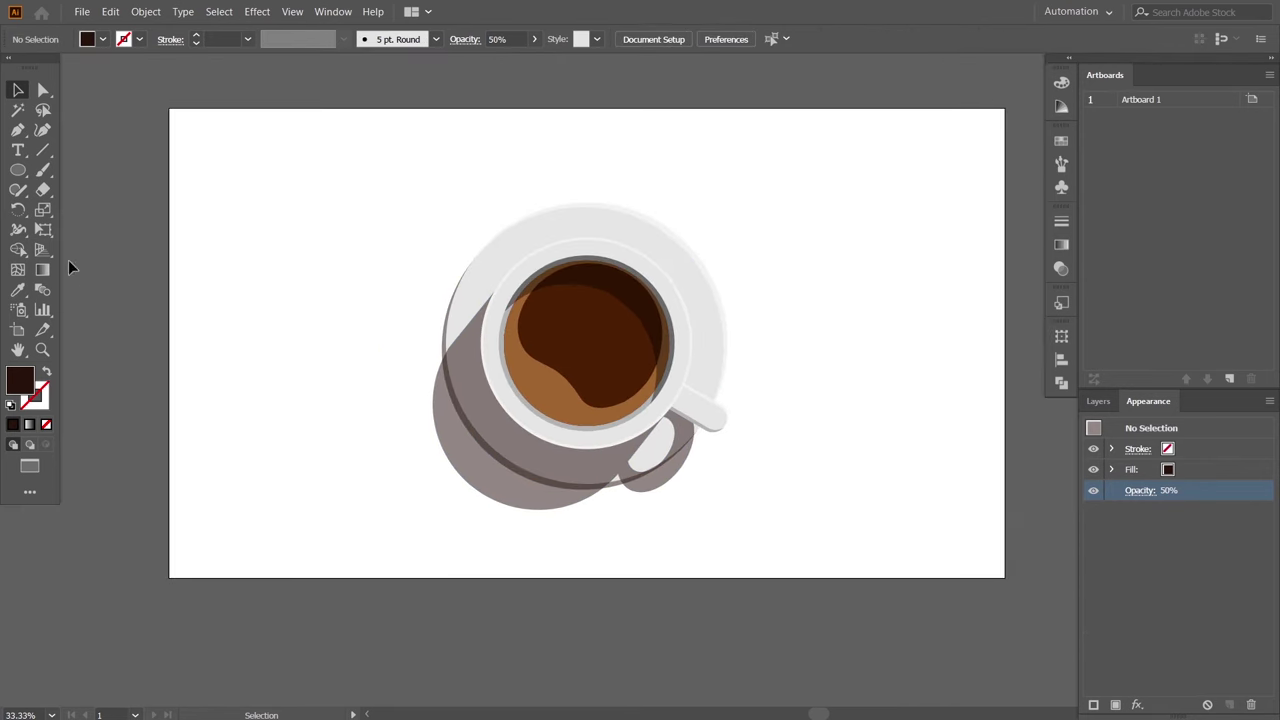
{"action": "left_click_drag", "start_coordinate": [25, 172], "coordinate": [70, 172]}
Add a 1920×1080 px brown background rectangle, sent to back and centred on the artboard.
{"action": "left_click", "coordinate": [361, 399]}
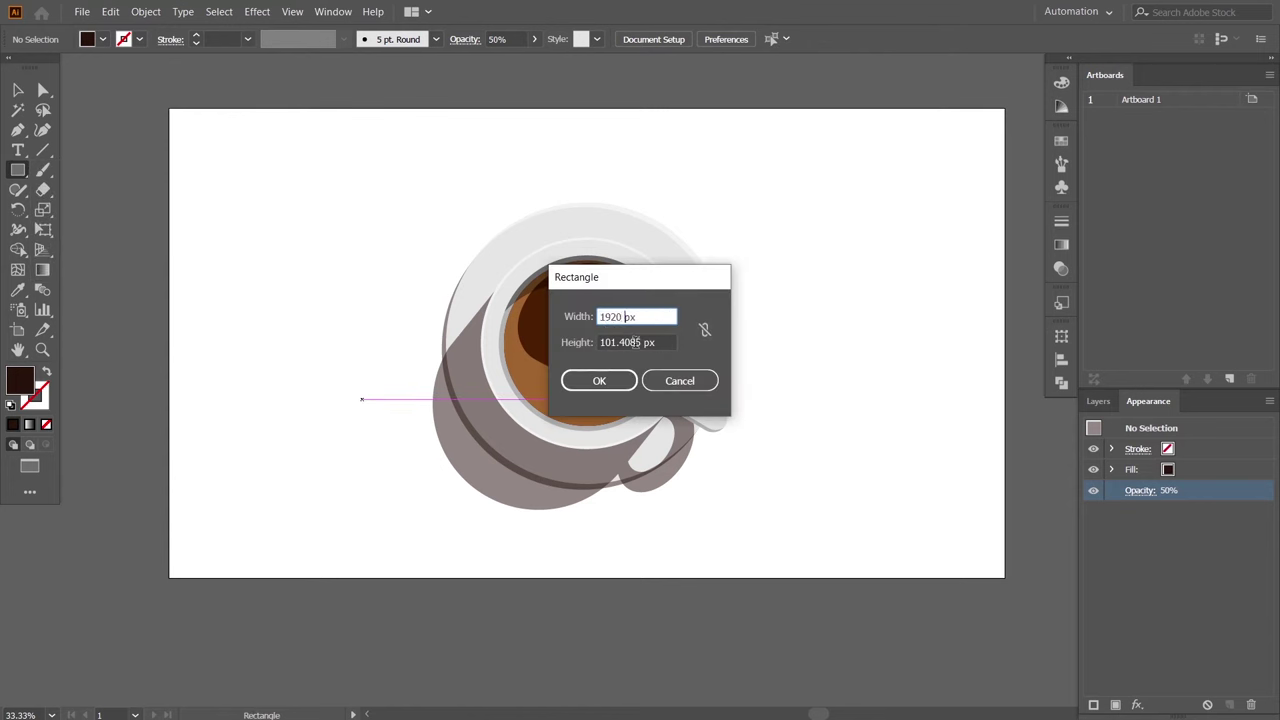
{"action": "key", "text": "Tab"}
{"action": "key", "text": "Return"}
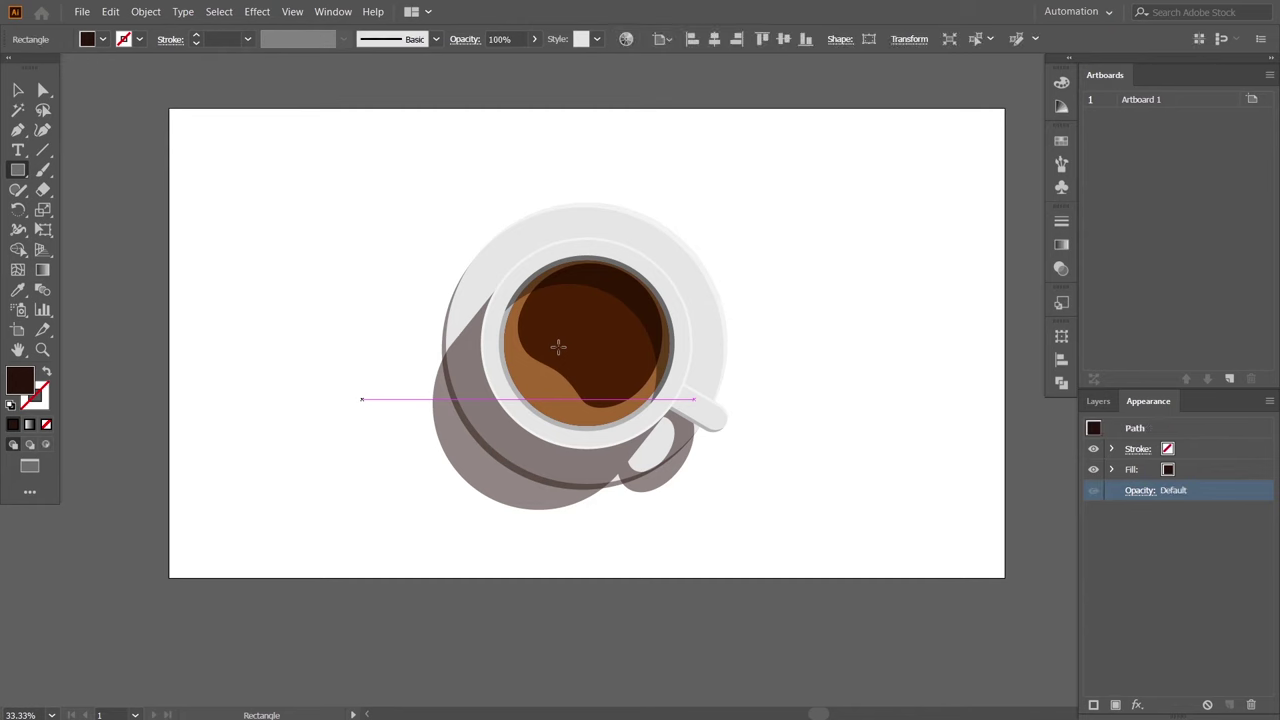
{"action": "left_click", "coordinate": [1061, 148]}
{"action": "left_click", "coordinate": [967, 212]}
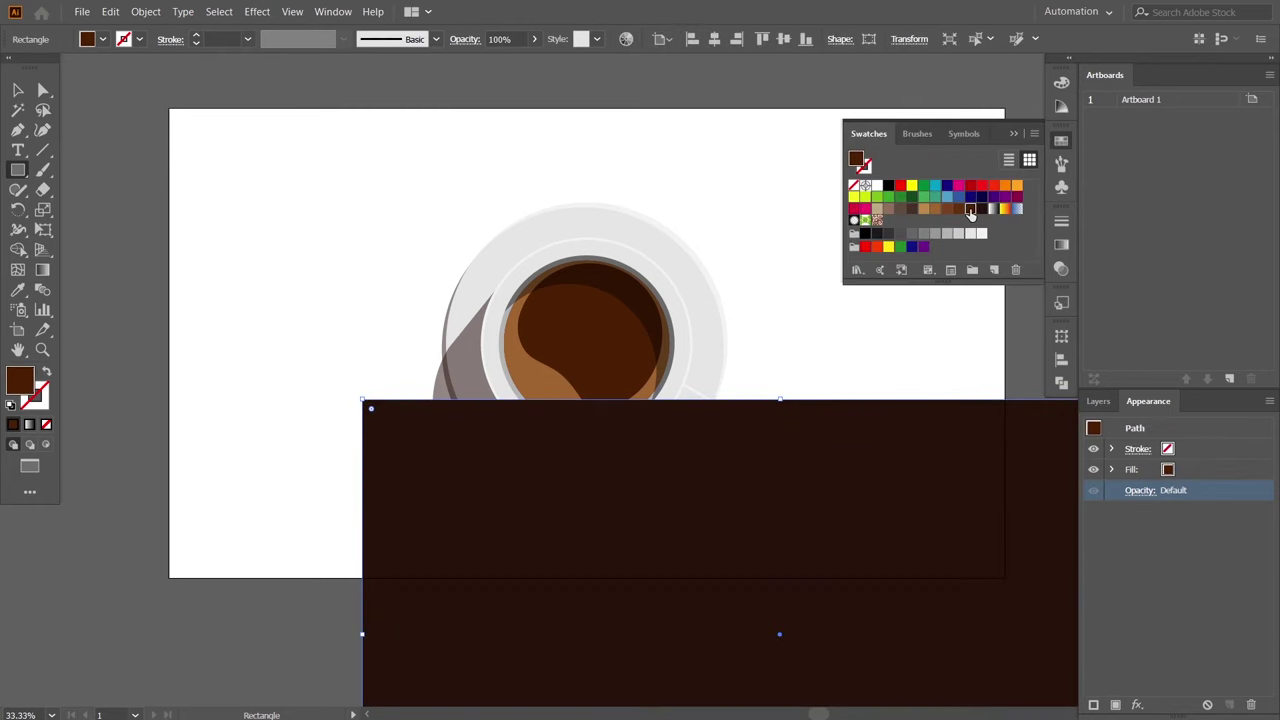
{"action": "left_click", "coordinate": [18, 90]}
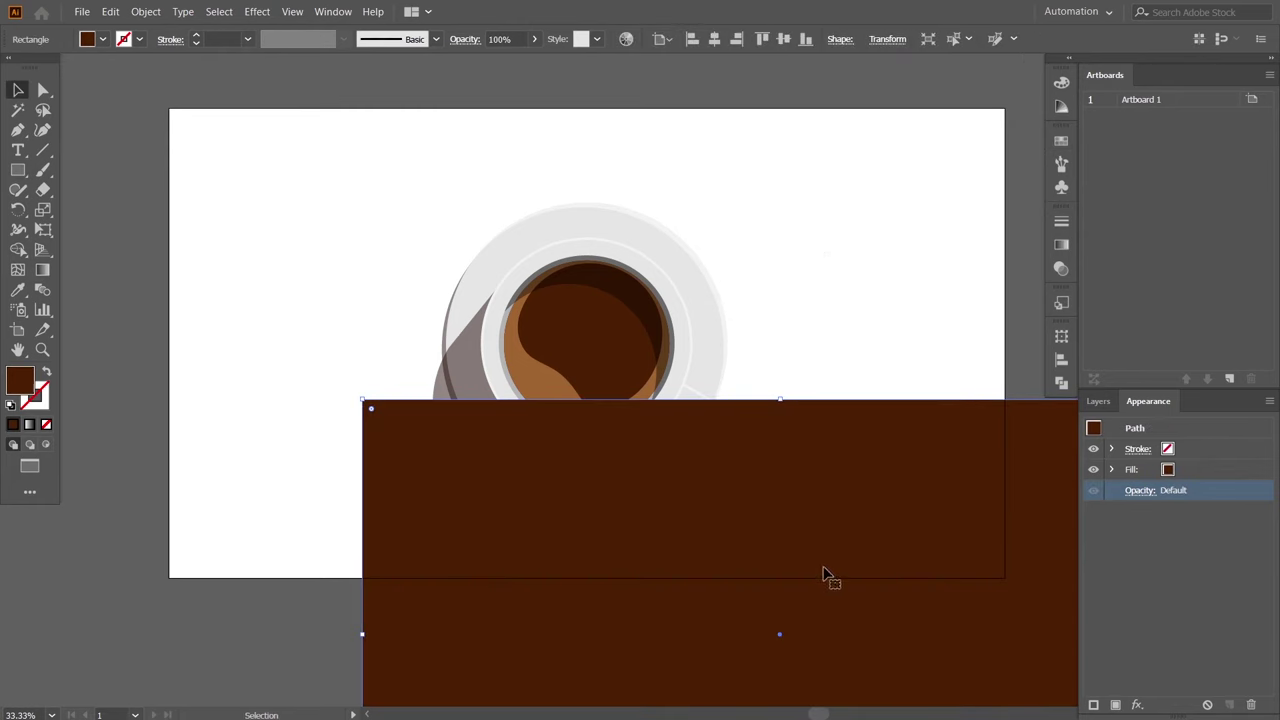
{"action": "right_click", "coordinate": [829, 577]}
{"action": "left_click", "coordinate": [1052, 545]}
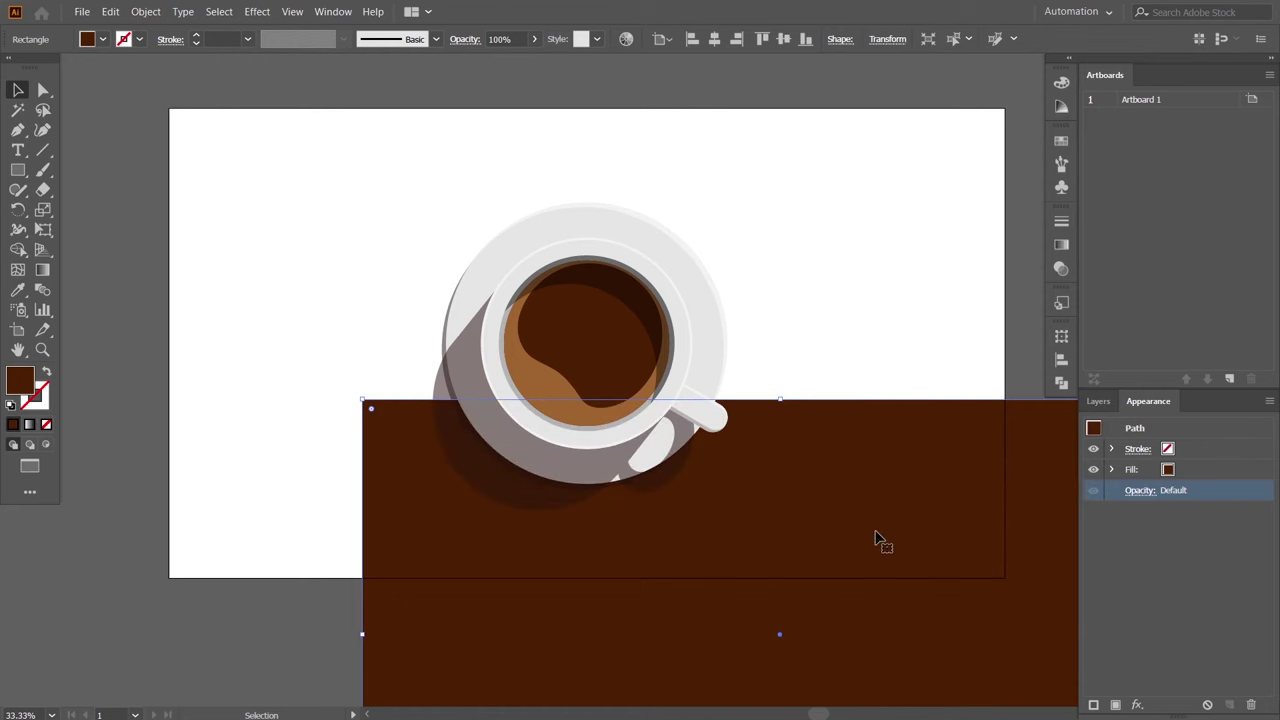
{"action": "left_click", "coordinate": [714, 40]}
{"action": "left_click", "coordinate": [784, 40]}
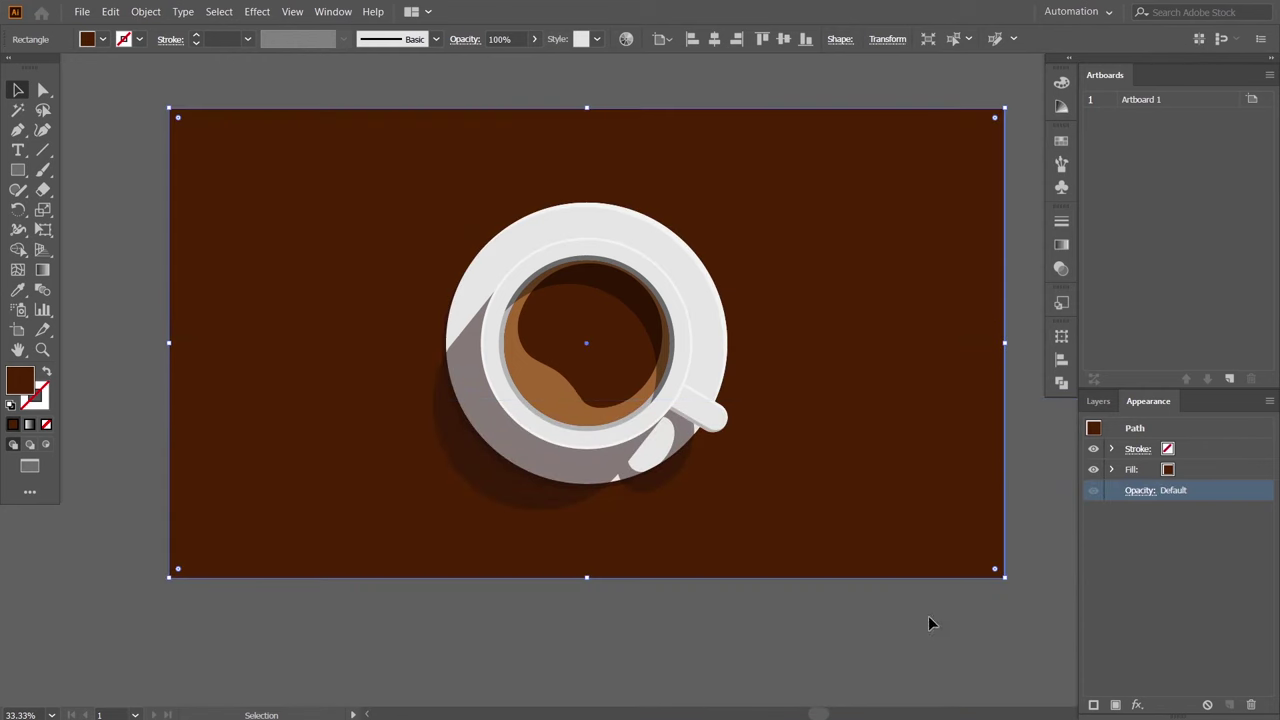
{"action": "left_click", "coordinate": [930, 635]}
Recolour the coffee surface to a darker near-black brown swatch.
{"action": "scroll", "coordinate": [911, 655], "scroll_direction": "up", "scroll_amount": 1}
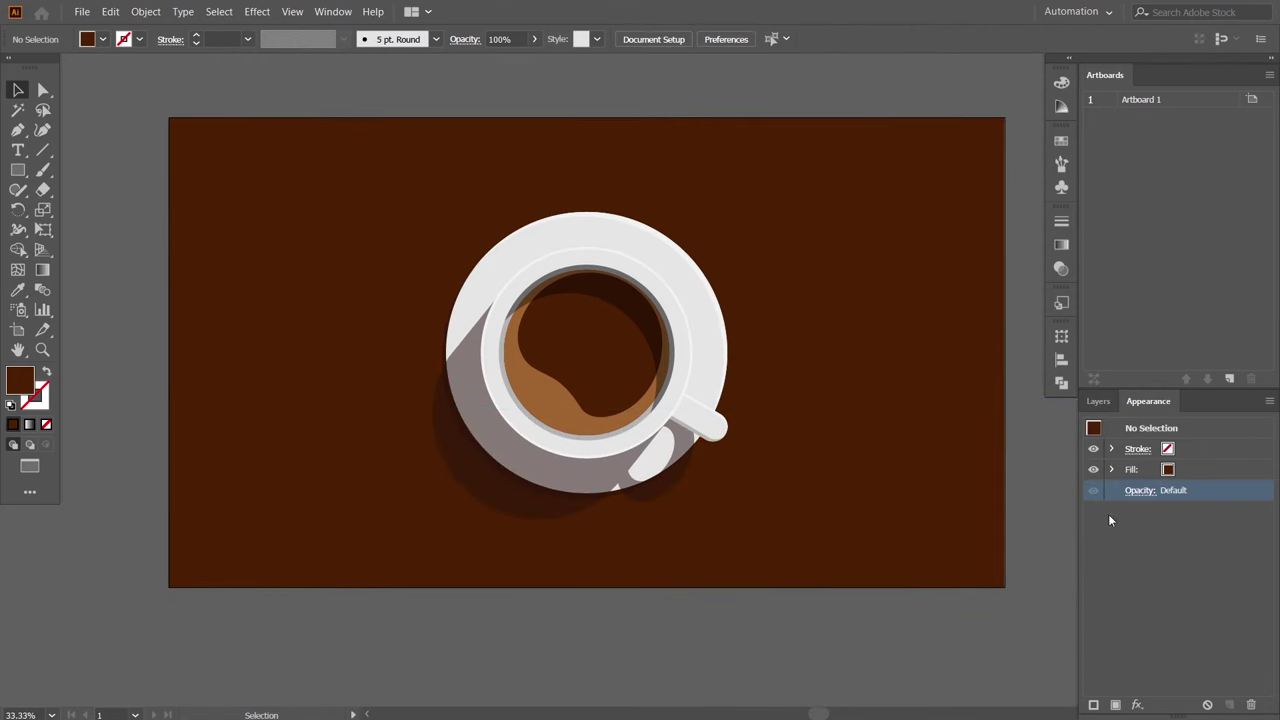
{"action": "left_click", "coordinate": [1098, 401]}
{"action": "left_click", "coordinate": [614, 375]}
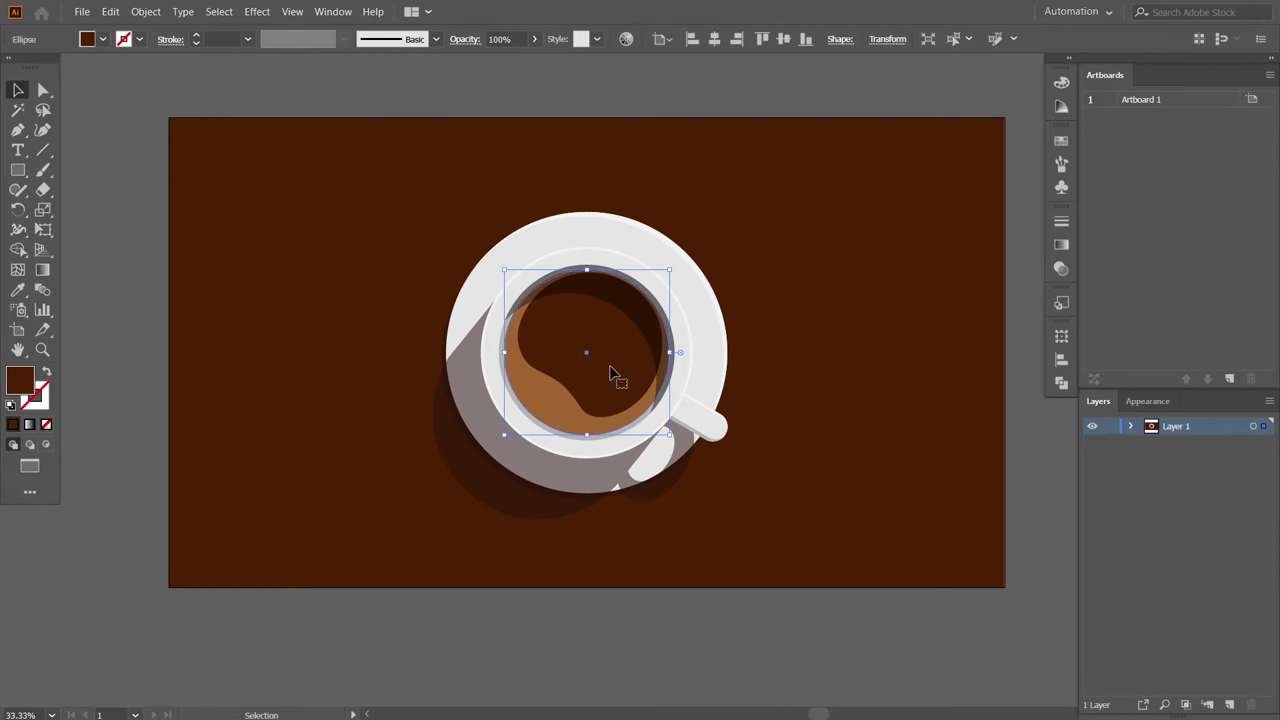
{"action": "left_click", "coordinate": [1061, 140]}
{"action": "left_click", "coordinate": [982, 209]}
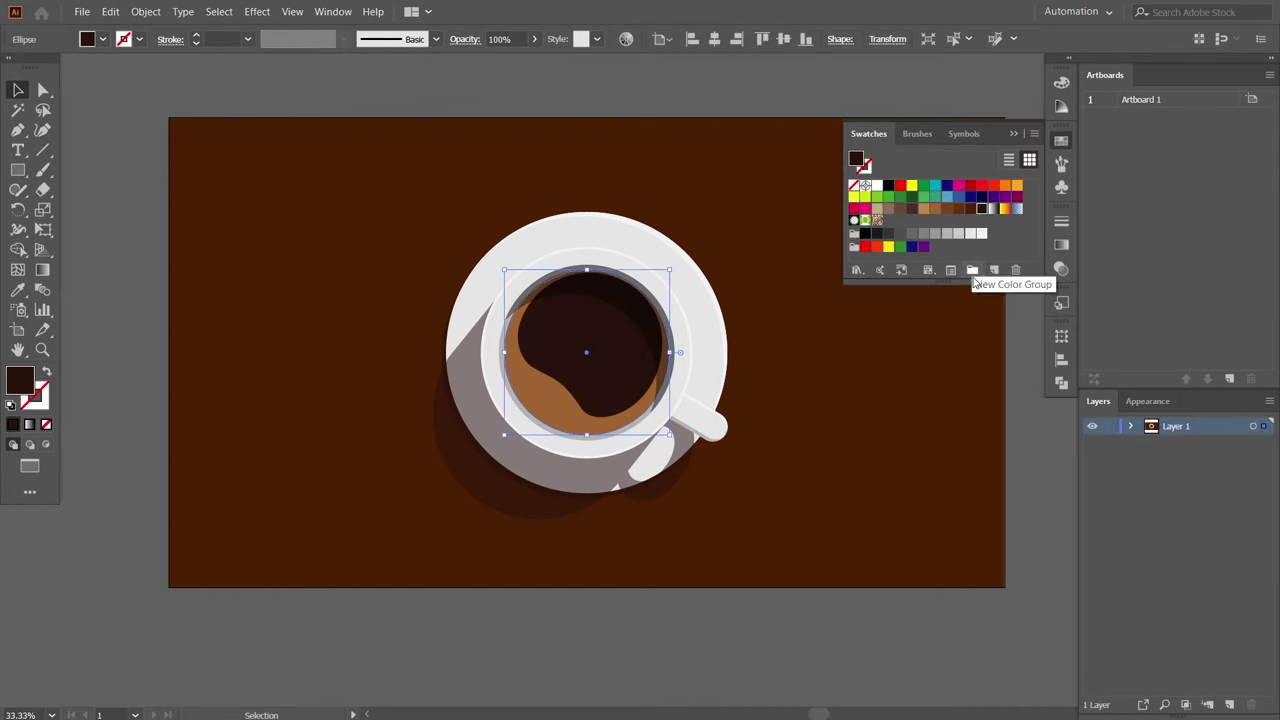
{"action": "left_click", "coordinate": [1027, 323]}
{"action": "key", "text": "ctrl+plus"}
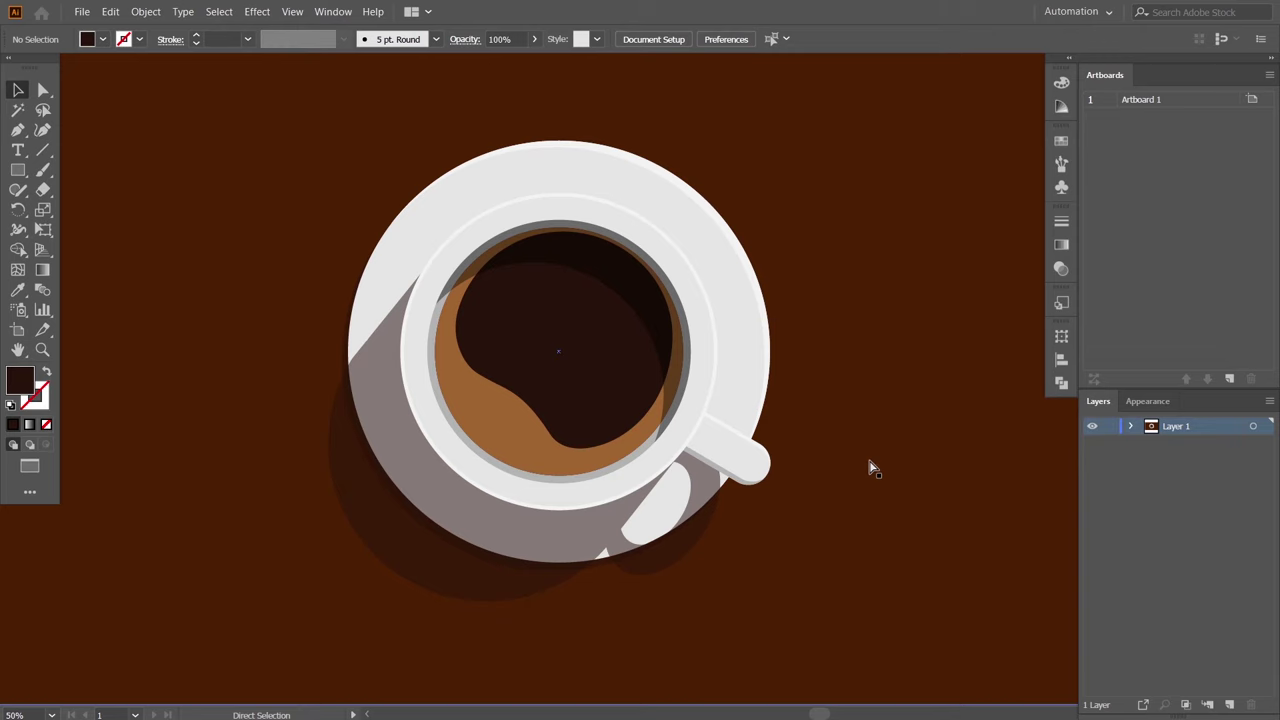
{"action": "key", "text": "ctrl+plus"}
{"action": "key", "text": "ctrl+minus"}
{"action": "key", "text": "ctrl+minus"}
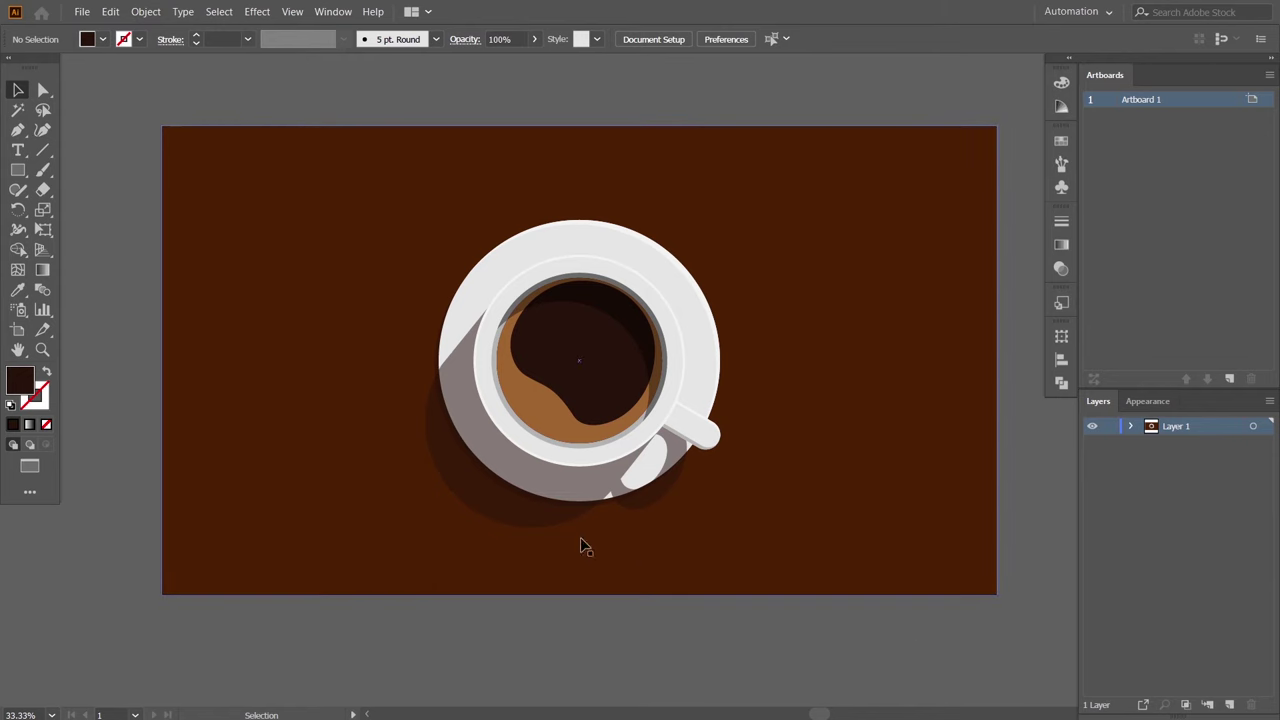
{"action": "key", "text": "ctrl+plus"}
{"action": "left_click", "coordinate": [18, 170]}
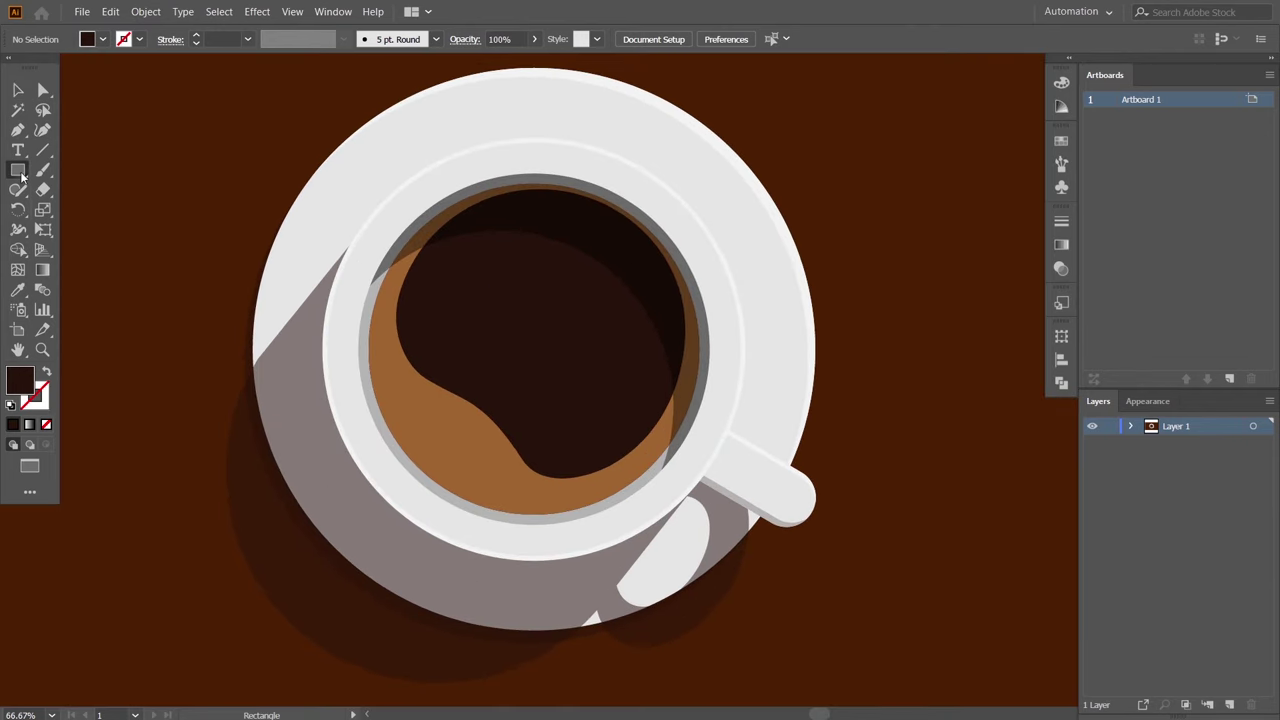
Draw a small circle on the cream swirl inside the cup.
{"action": "left_click", "coordinate": [90, 210]}
{"action": "key", "text": "ctrl+plus"}
{"action": "key", "text": "ctrl+plus"}
{"action": "left_click_drag", "start_coordinate": [543, 523], "coordinate": [644, 542]}
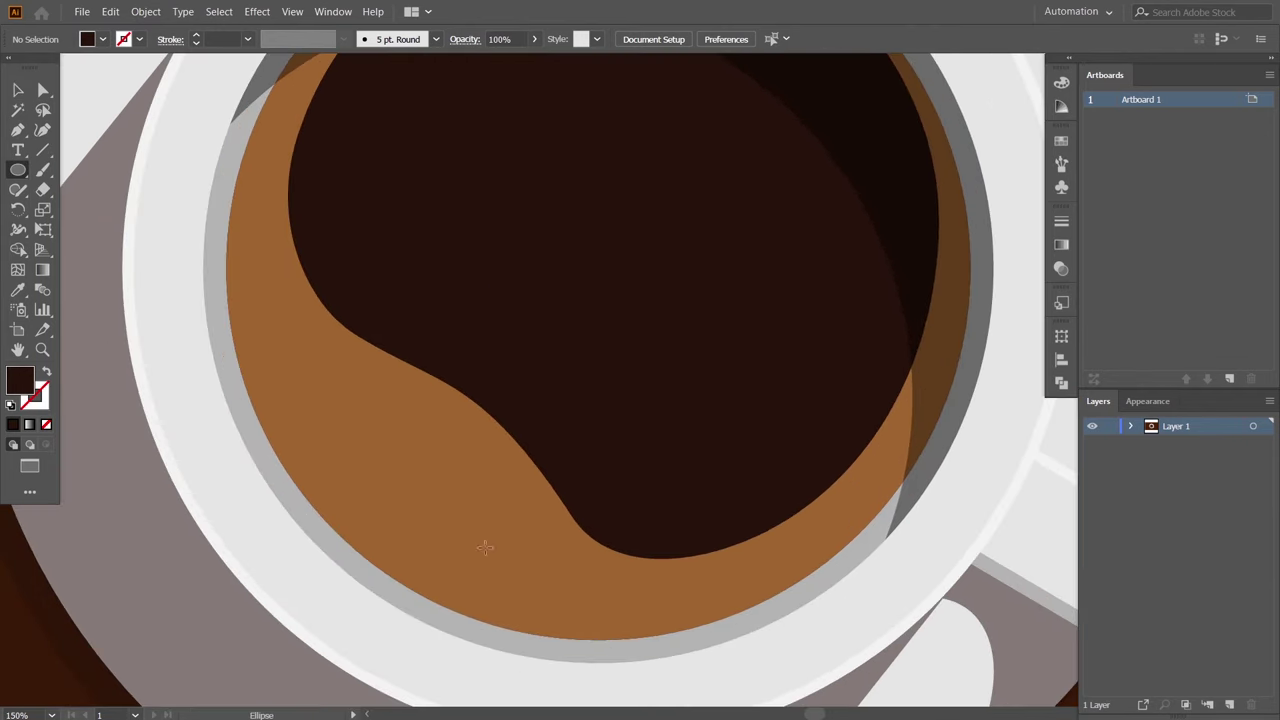
{"action": "left_click_drag", "start_coordinate": [391, 452], "coordinate": [432, 494]}
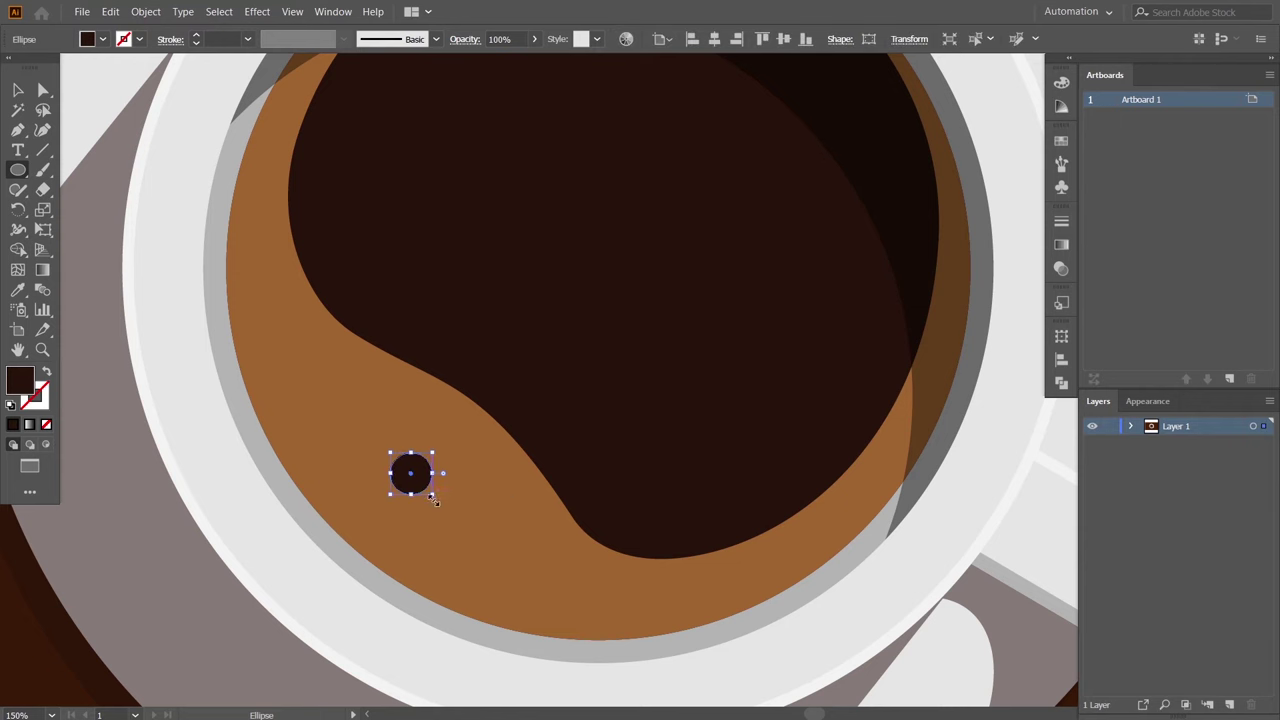
{"action": "key", "text": "ctrl+plus"}
{"action": "key", "text": "ctrl+plus"}
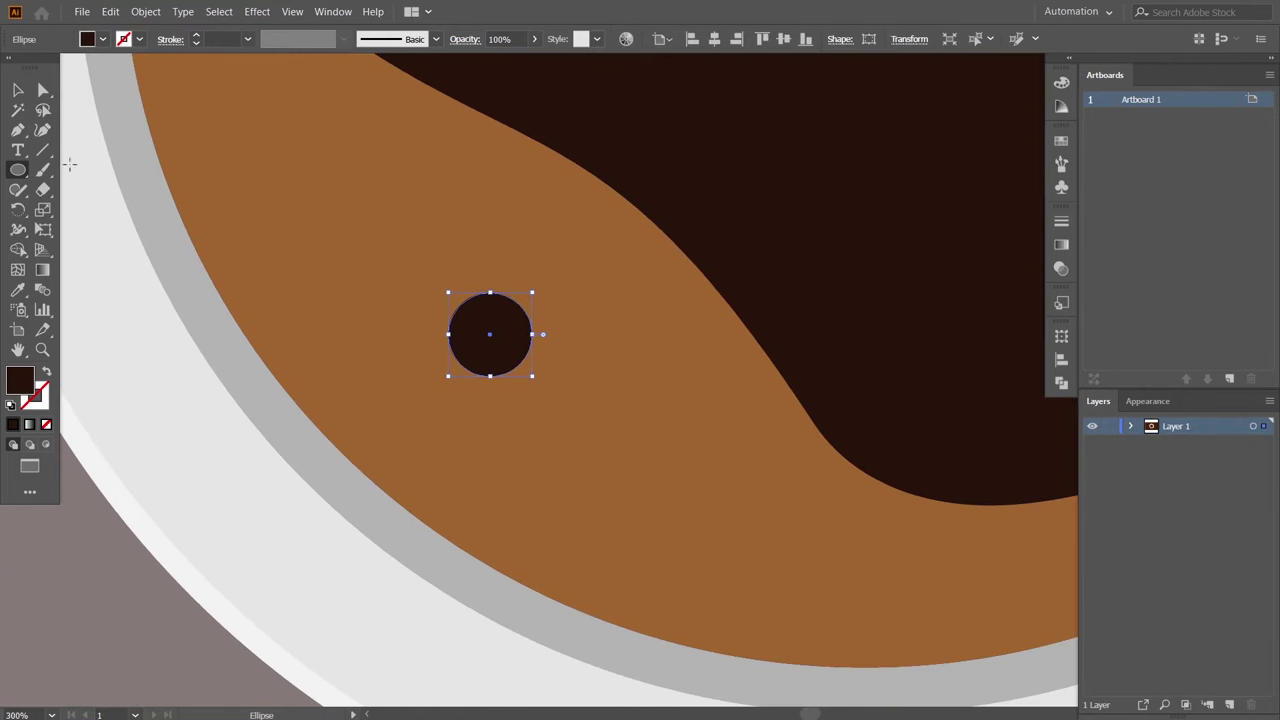
{"action": "key", "text": "v"}
{"action": "left_click_drag", "start_coordinate": [535, 378], "coordinate": [540, 382]}
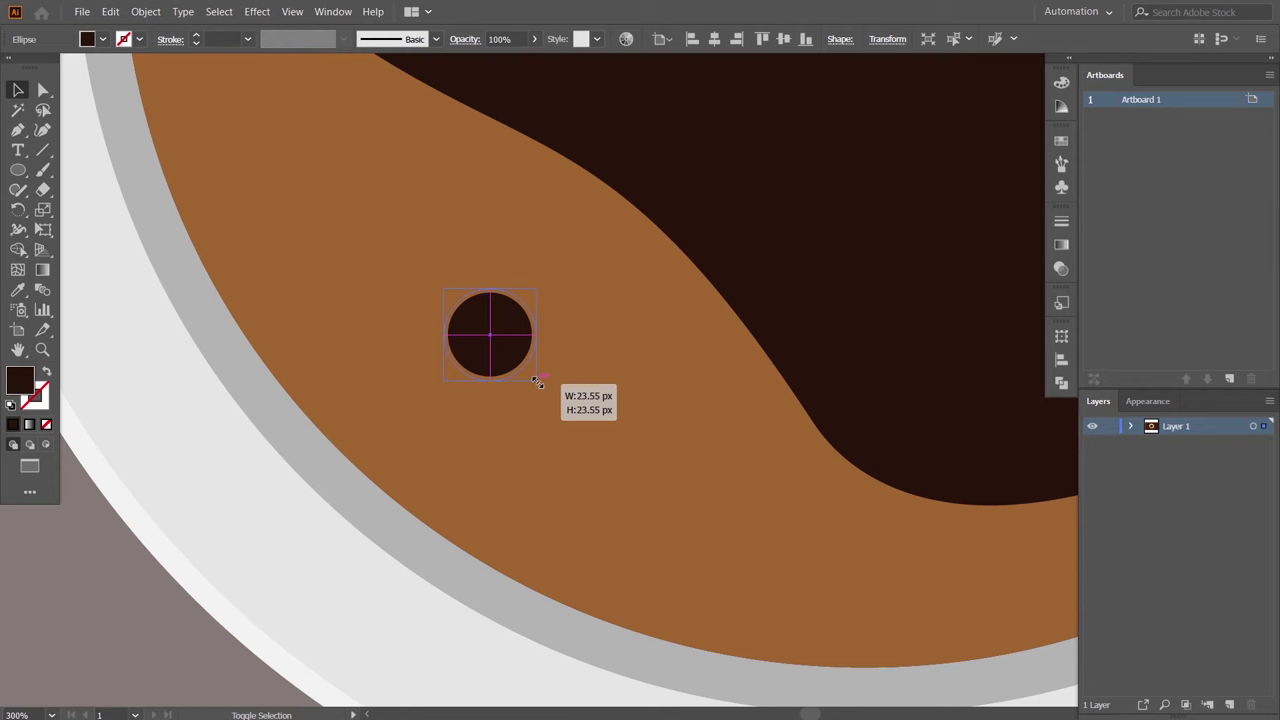
Fill the circle light peach (#edd3b7) using the Color Picker.
{"action": "key", "text": "i"}
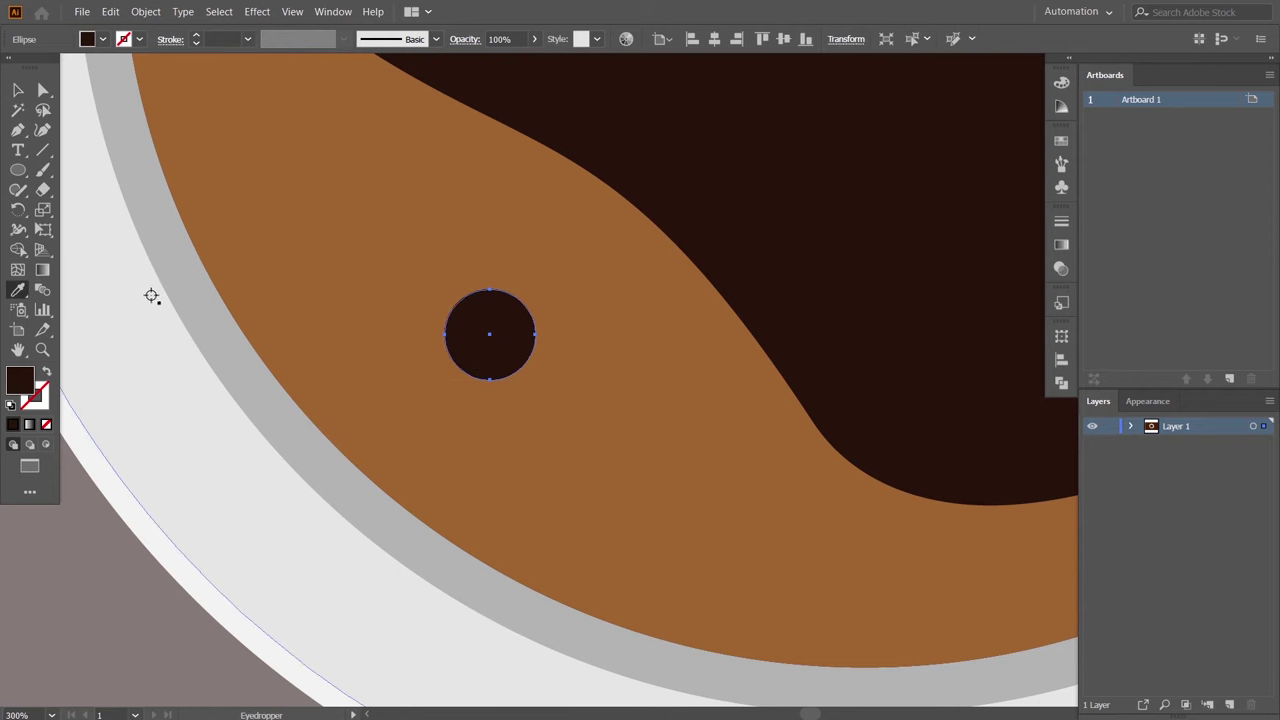
{"action": "left_click", "coordinate": [1062, 141]}
{"action": "left_click", "coordinate": [923, 208]}
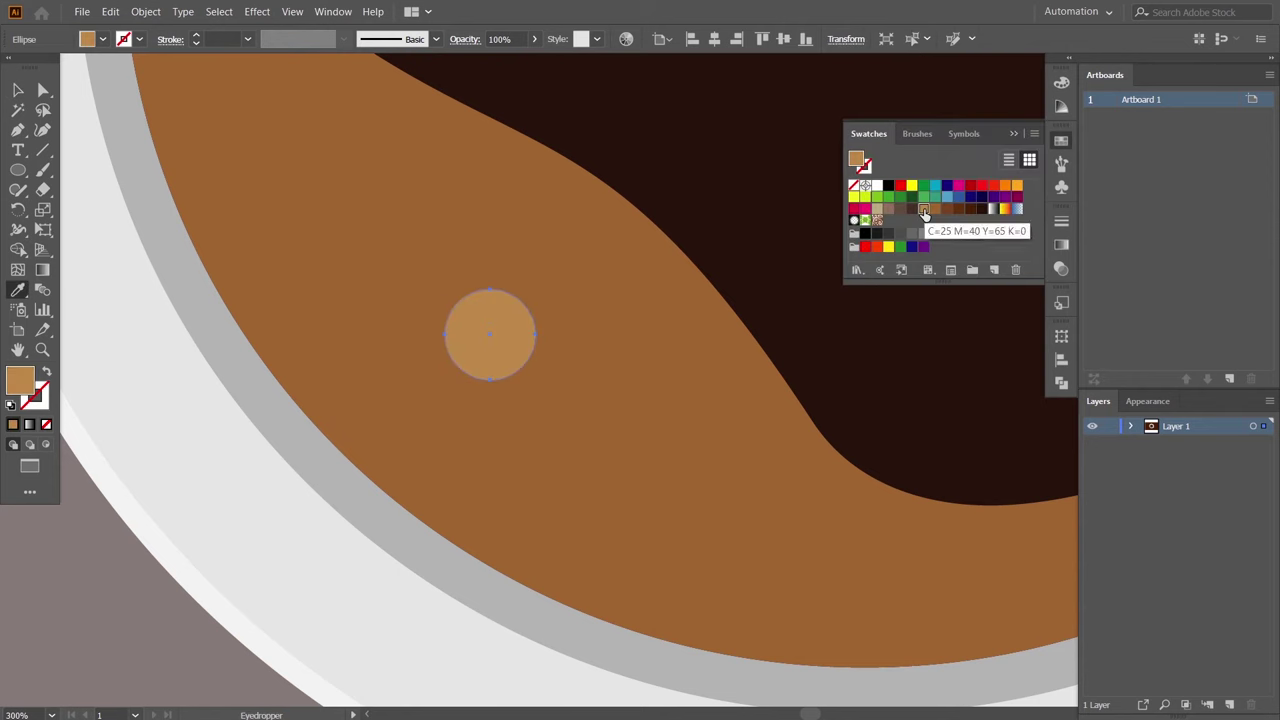
{"action": "left_click", "coordinate": [571, 380]}
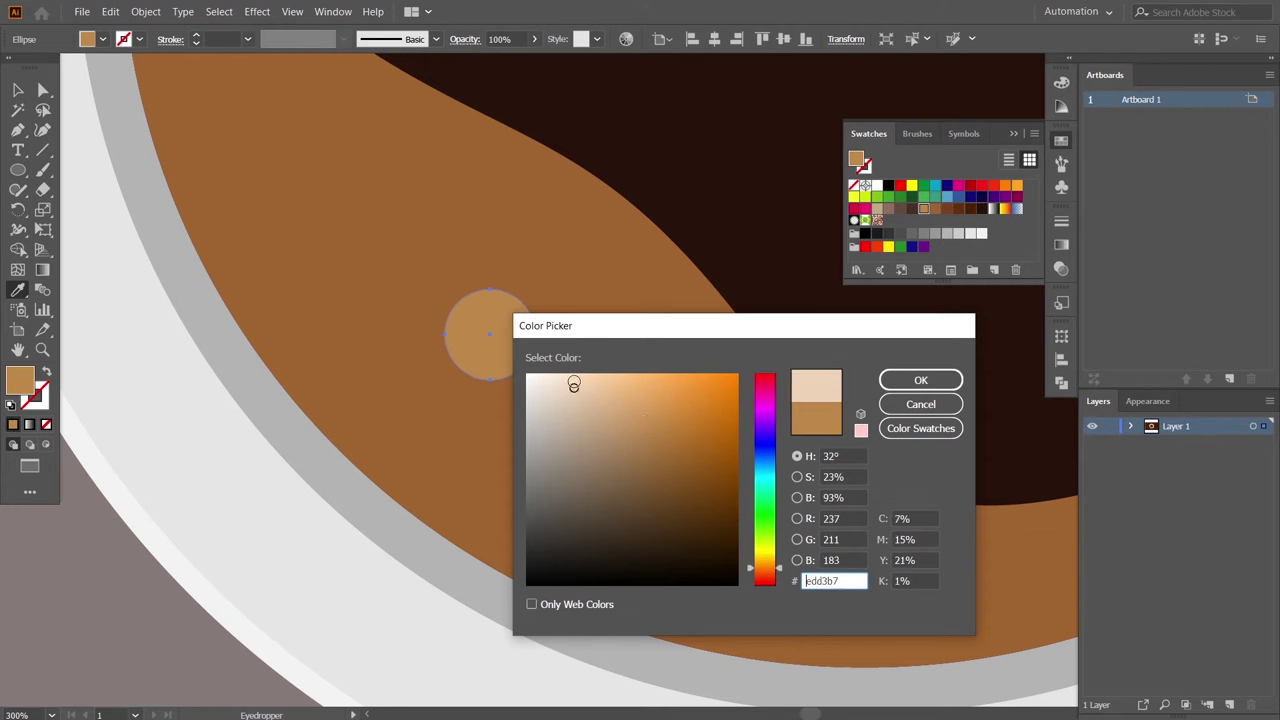
{"action": "left_click", "coordinate": [917, 377]}
{"action": "left_click", "coordinate": [16, 91]}
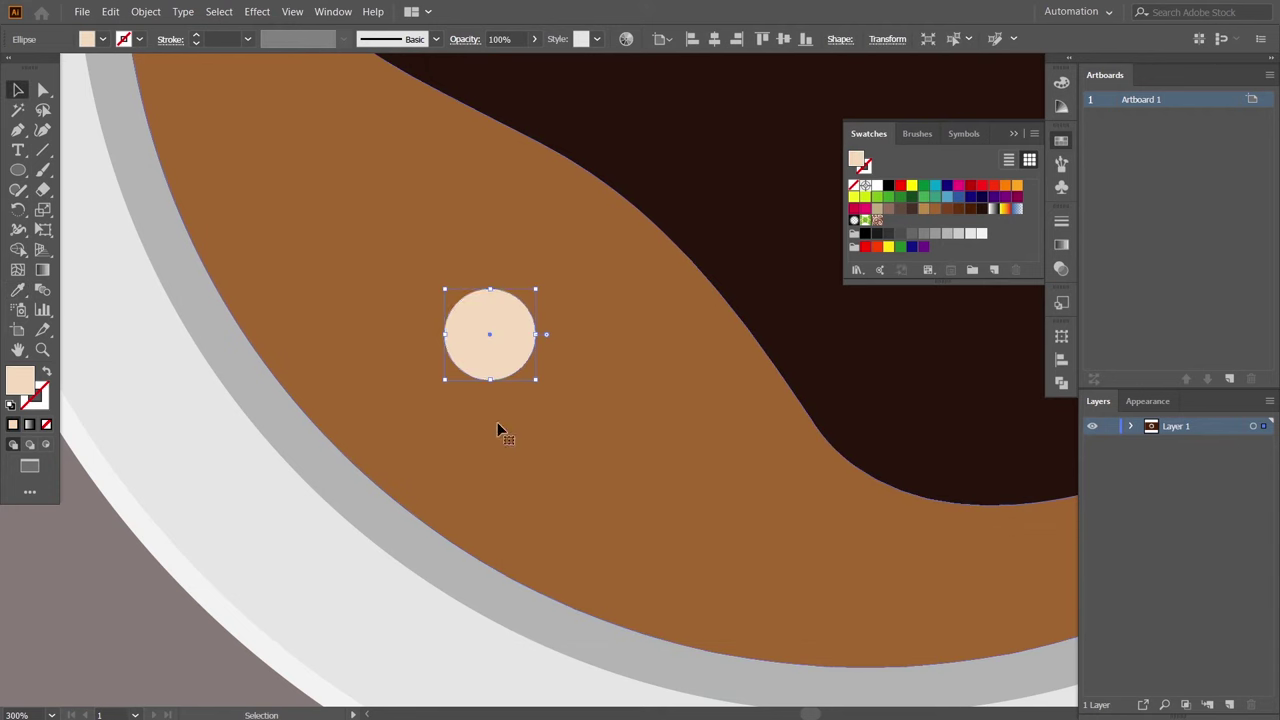
{"action": "left_click", "coordinate": [498, 367]}
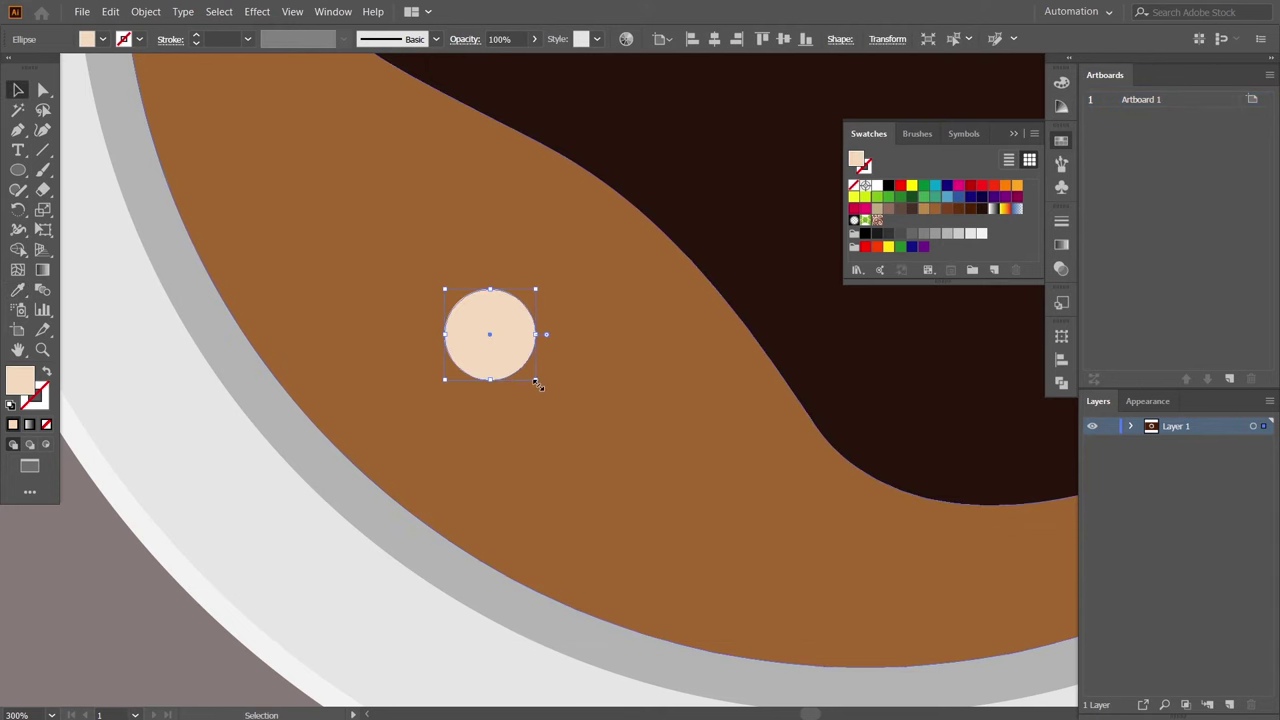
Enlarge the peach circle and place a slightly offset copy filled with the dark coffee colour.
{"action": "key", "text": "ctrl+plus"}
{"action": "key", "text": "ctrl+plus"}
{"action": "key", "text": "ctrl+plus"}
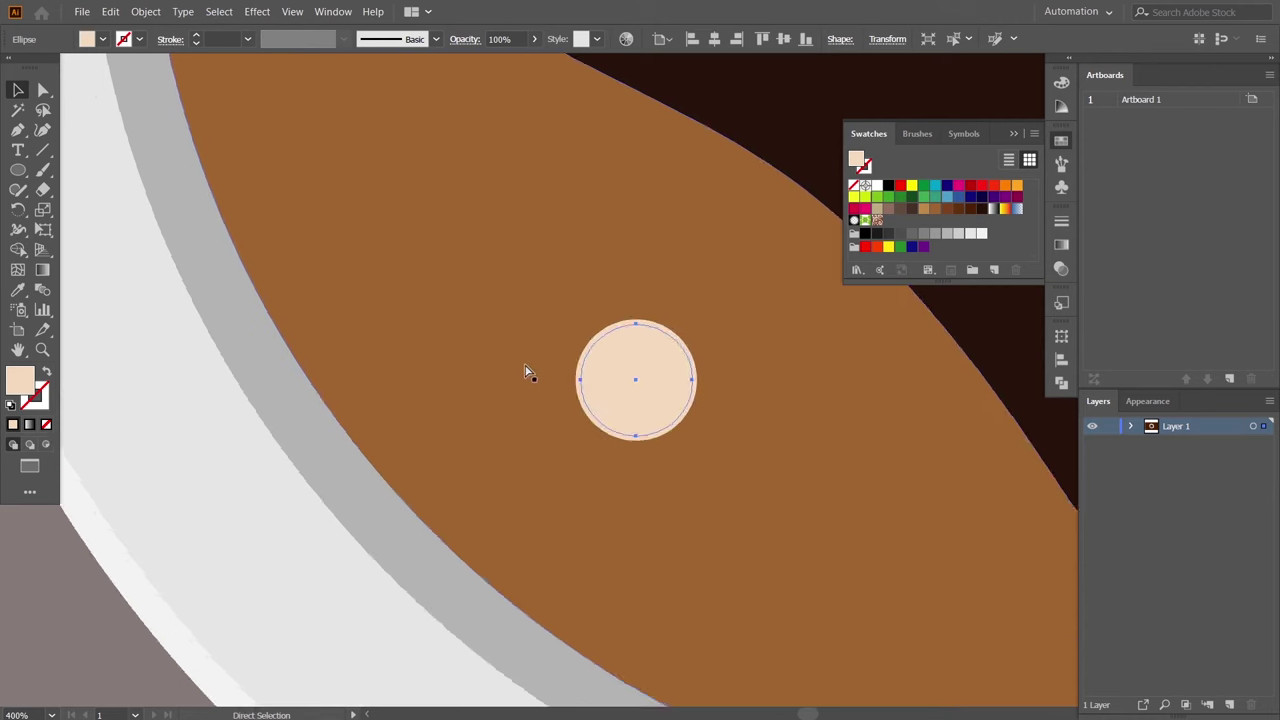
{"action": "left_click_drag", "start_coordinate": [631, 371], "coordinate": [631, 359]}
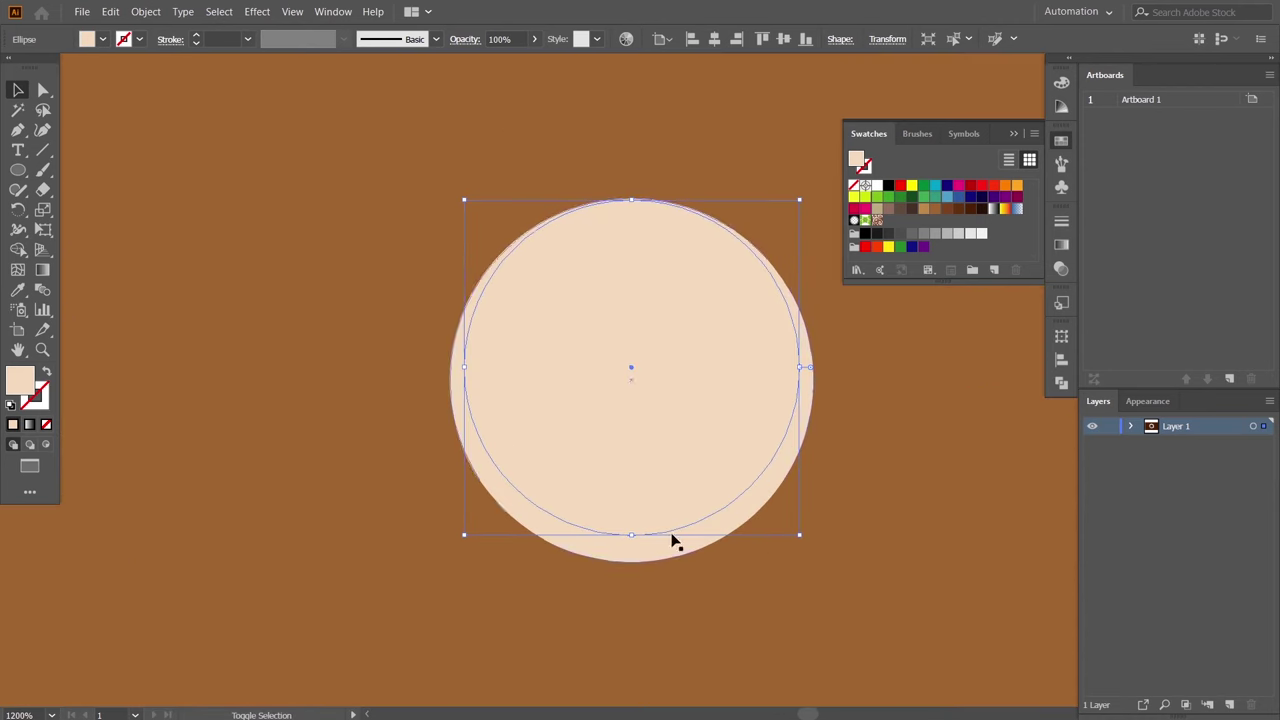
{"action": "left_click_drag", "start_coordinate": [798, 537], "coordinate": [812, 545]}
{"action": "left_click_drag", "start_coordinate": [629, 369], "coordinate": [632, 376]}
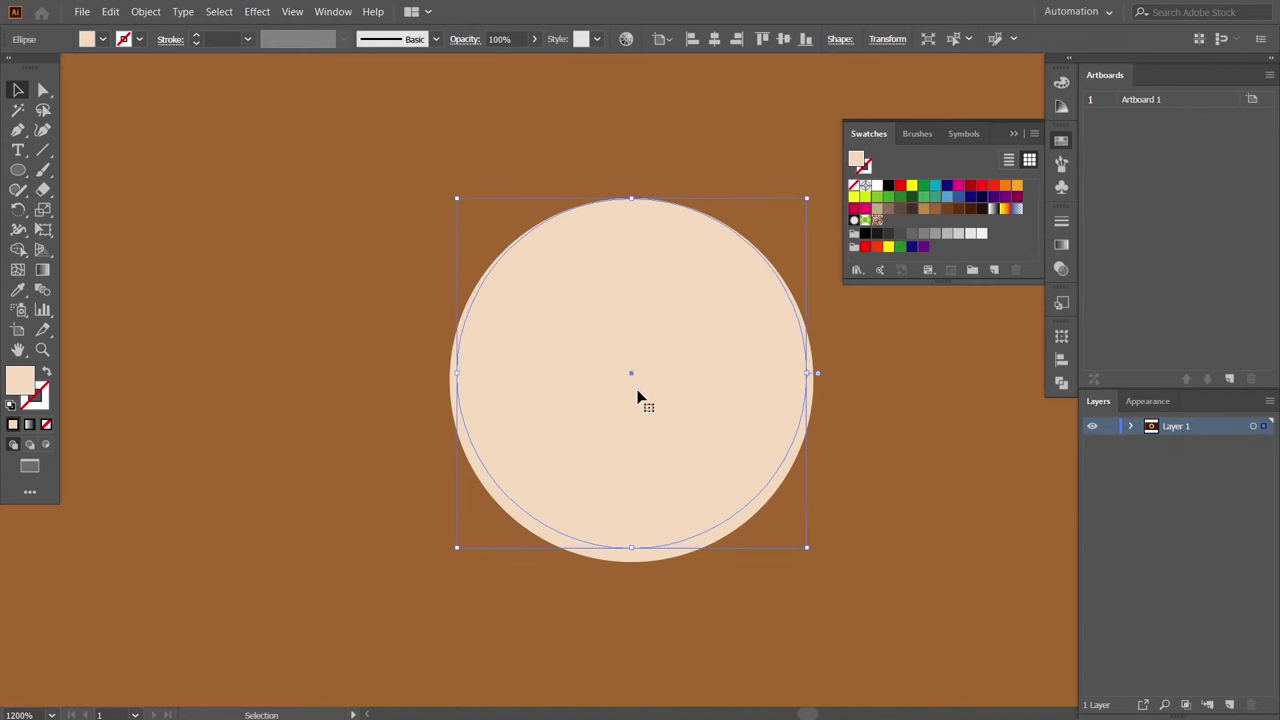
{"action": "key", "text": "i"}
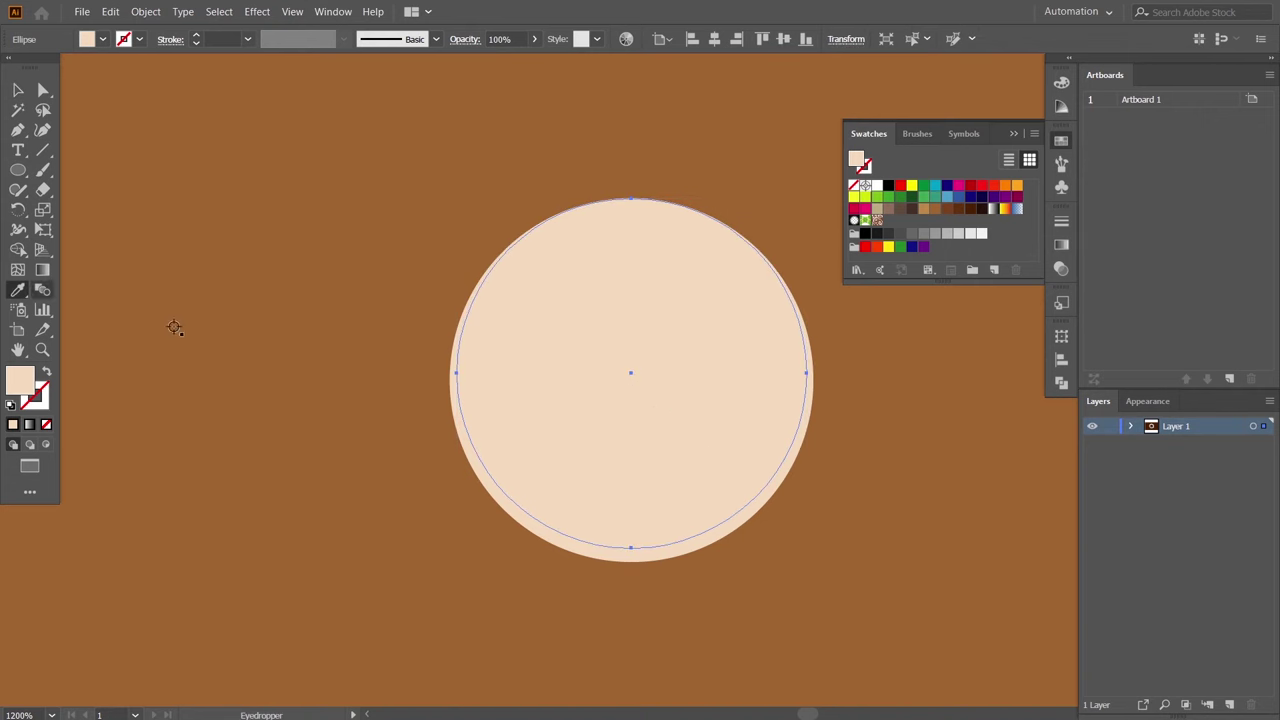
{"action": "left_click", "coordinate": [980, 207]}
{"action": "key", "text": "ctrl+minus"}
{"action": "key", "text": "ctrl+minus"}
{"action": "key", "text": "ctrl+minus"}
{"action": "key", "text": "ctrl+minus"}
{"action": "key", "text": "ctrl+minus"}
{"action": "left_click_drag", "start_coordinate": [892, 376], "coordinate": [766, 430]}
Make a smaller concentric copy of the dark circle and eyedrop the cream colour onto it.
{"action": "key", "text": "v"}
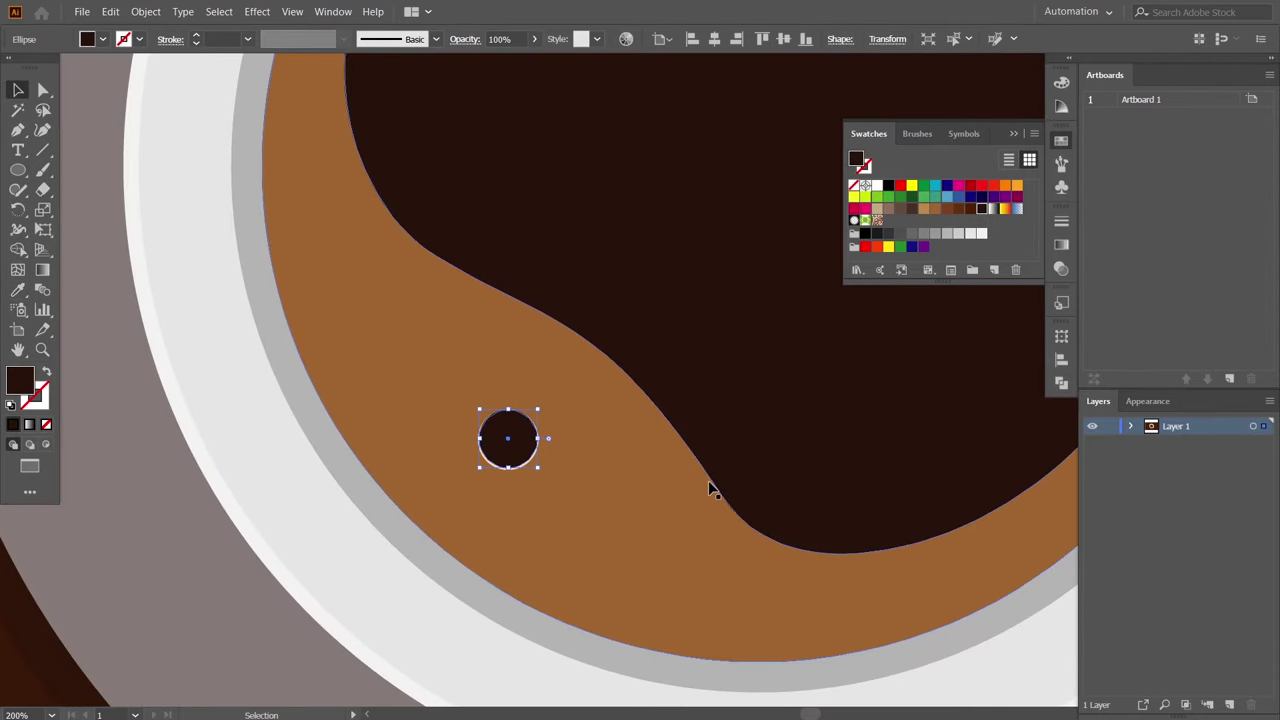
{"action": "key", "text": "ctrl+plus"}
{"action": "key", "text": "ctrl+plus"}
{"action": "key", "text": "ctrl+plus"}
{"action": "key", "text": "ctrl+plus"}
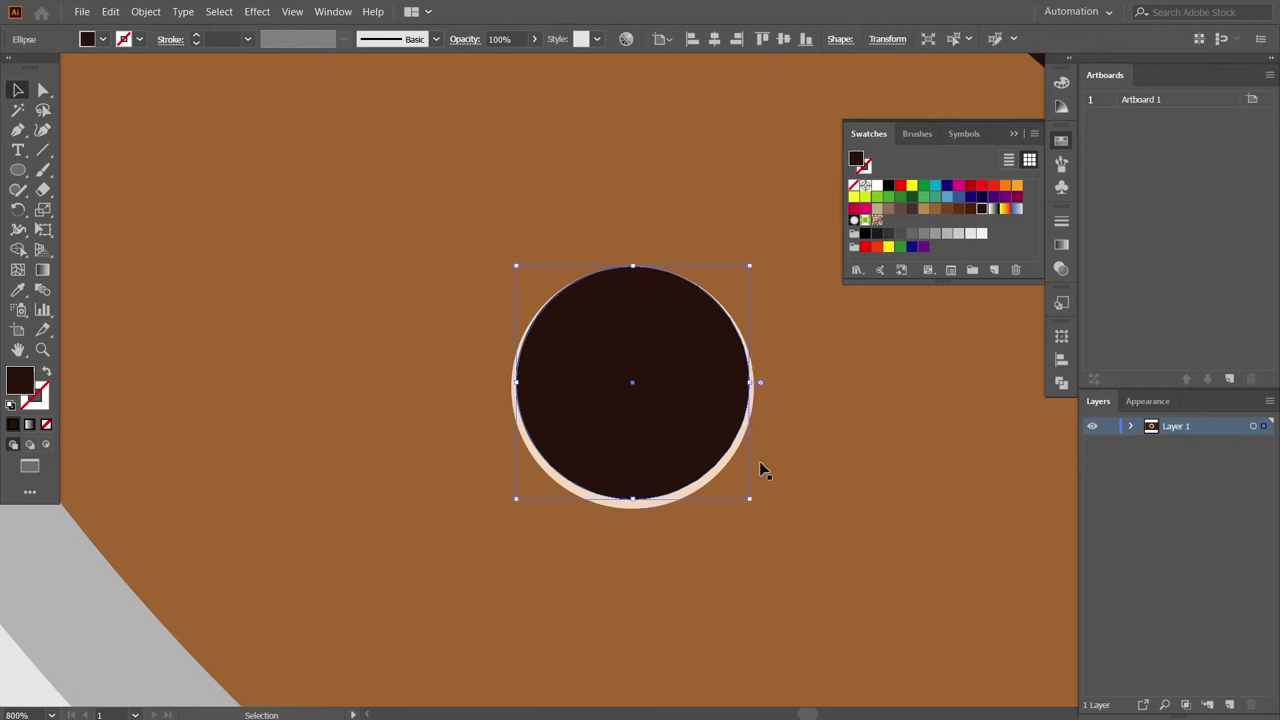
{"action": "left_click_drag", "start_coordinate": [745, 496], "coordinate": [733, 480]}
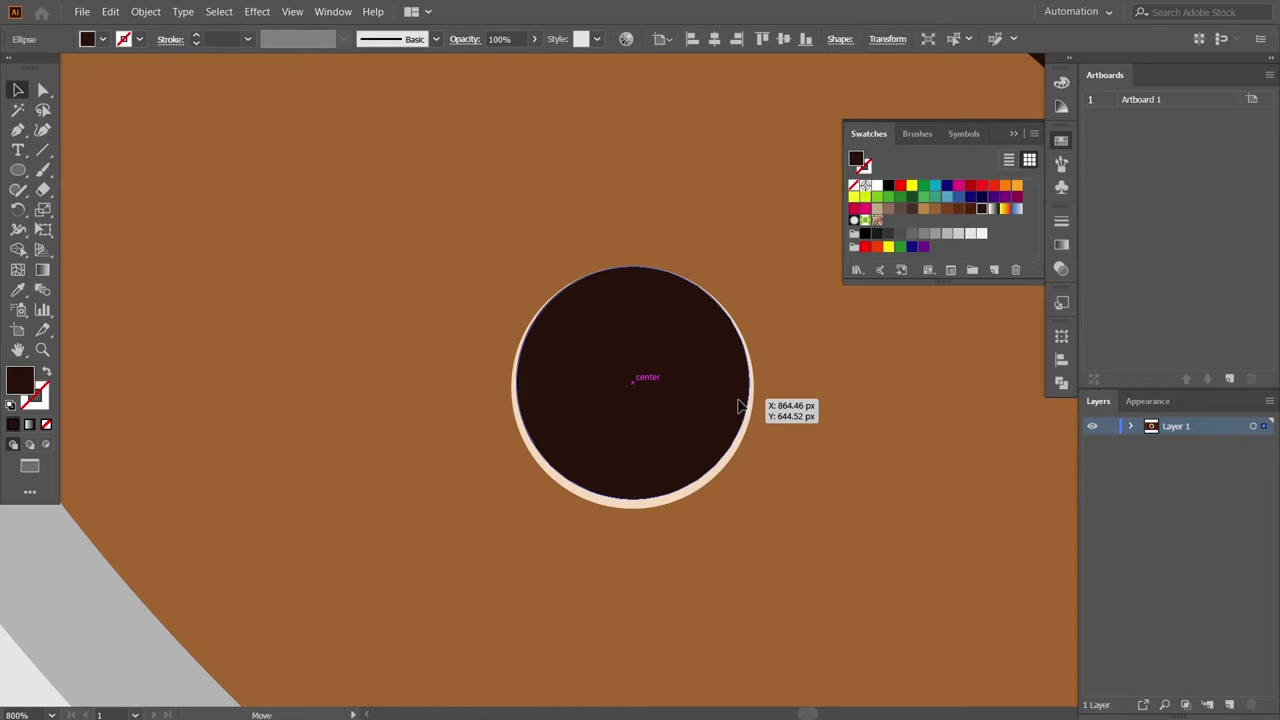
{"action": "key", "text": "a"}
{"action": "key", "text": "ctrl+plus"}
{"action": "key", "text": "ctrl+plus"}
{"action": "key", "text": "v"}
{"action": "mouse_move", "coordinate": [766, 411]}
{"action": "left_mouse_down"}
{"action": "mouse_move", "coordinate": [722, 266]}
{"action": "mouse_move", "coordinate": [731, 252]}
{"action": "left_mouse_up"}
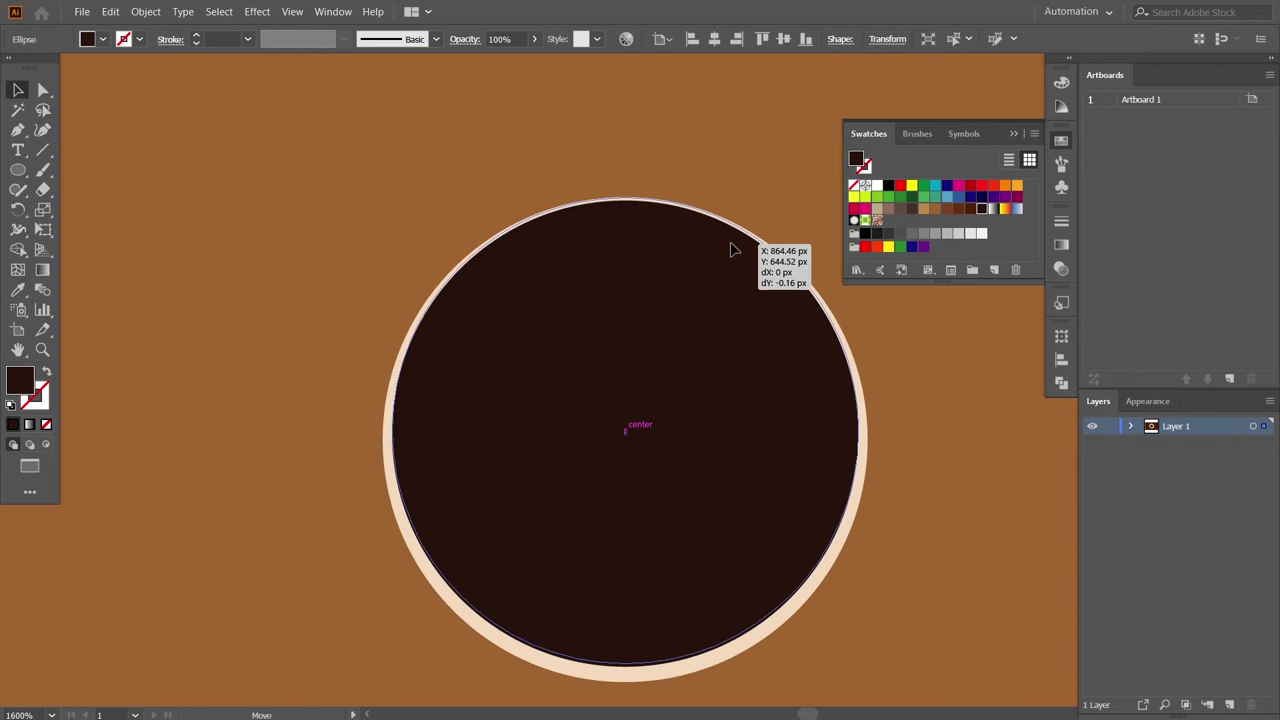
{"action": "left_click_drag", "start_coordinate": [634, 220], "coordinate": [646, 230]}
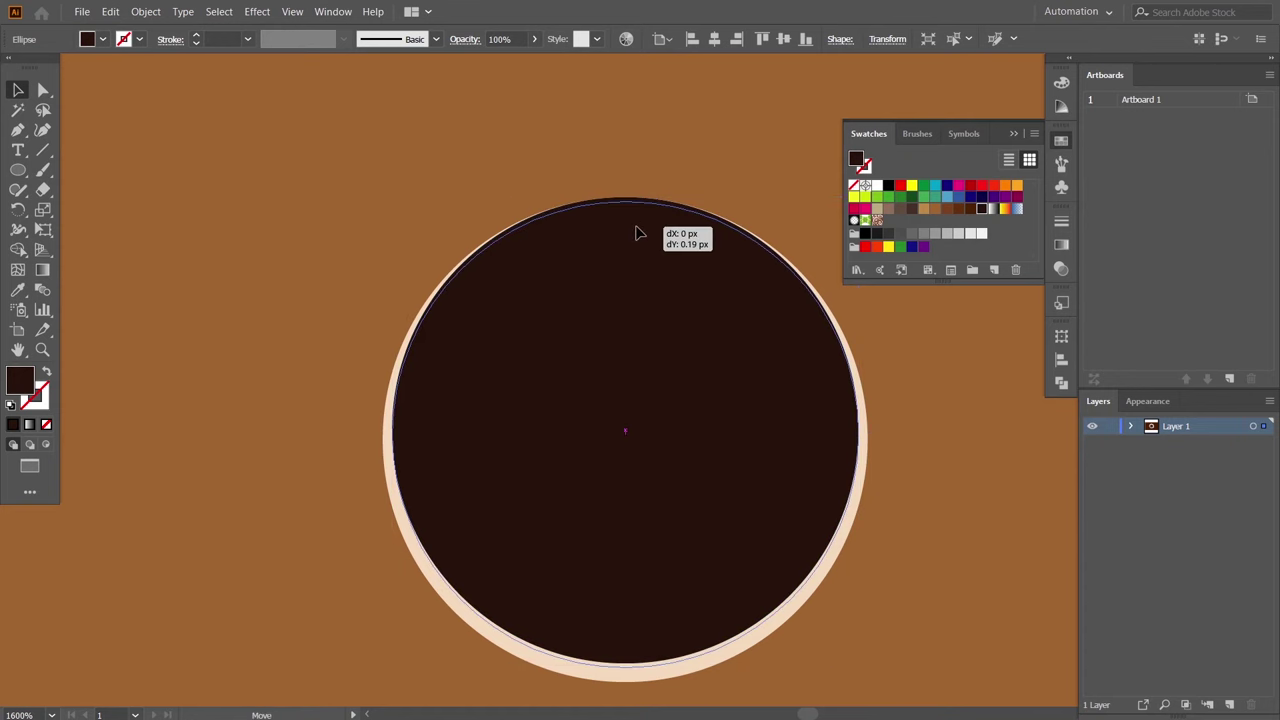
{"action": "left_click", "coordinate": [678, 390]}
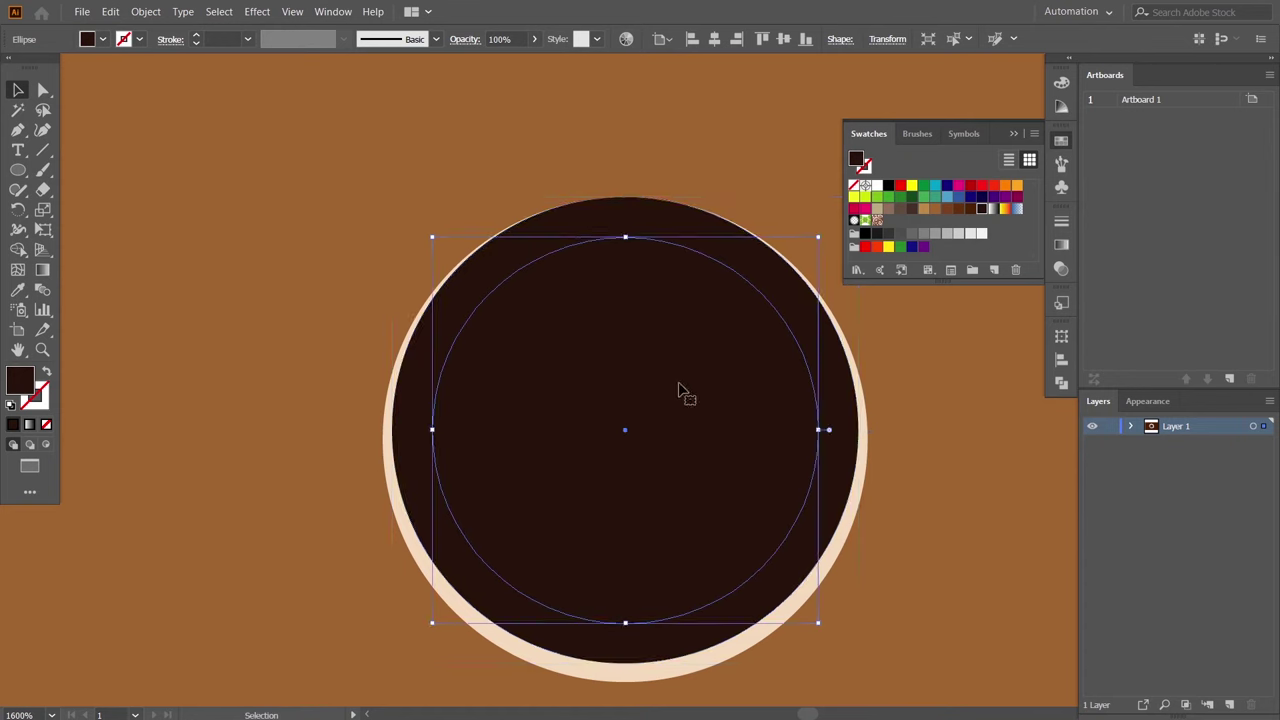
{"action": "key", "text": "i"}
{"action": "left_click", "coordinate": [386, 455]}
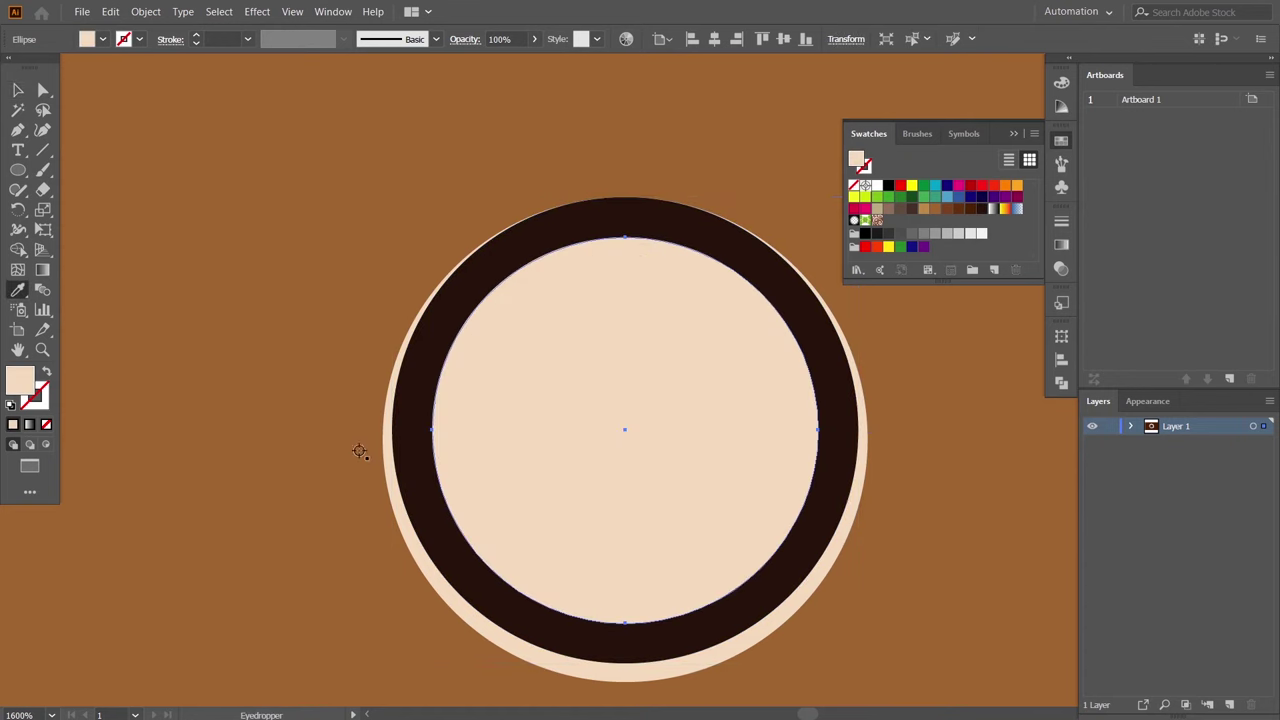
Offset and enlarge the cream circle, then Shape Builder-delete it down to an upper-right crescent.
{"action": "left_click", "coordinate": [19, 90]}
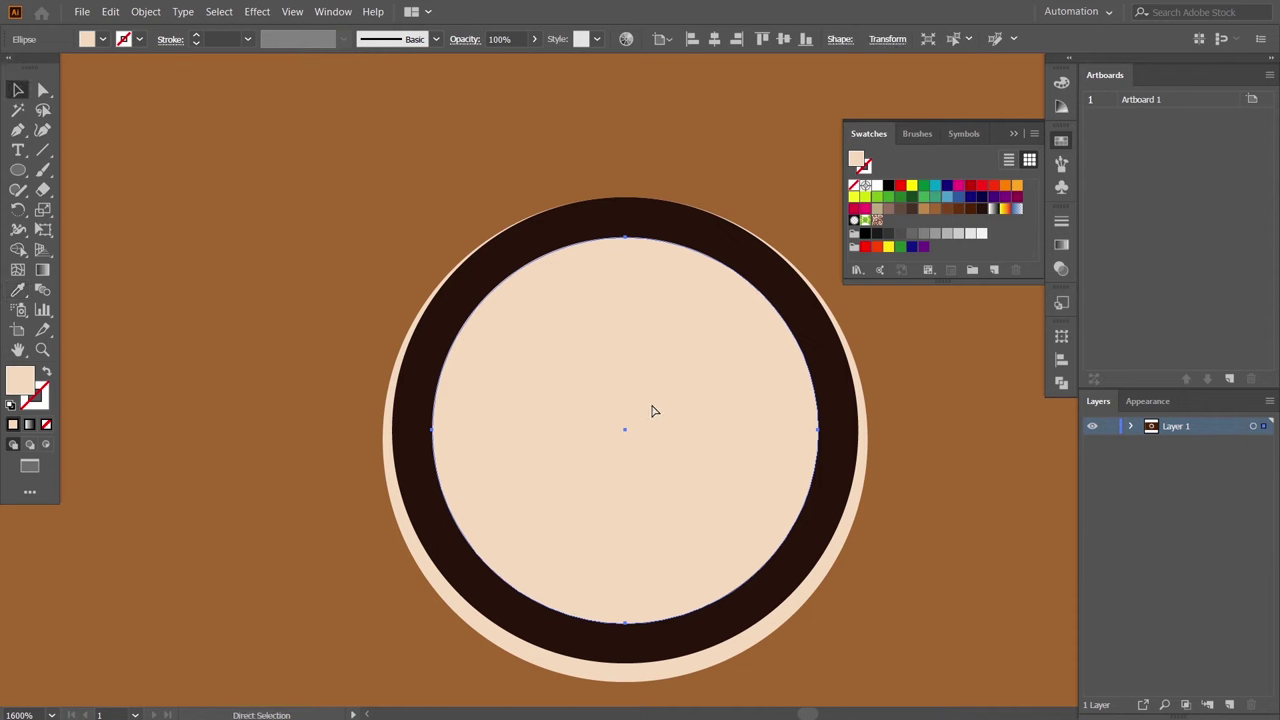
{"action": "left_click_drag", "start_coordinate": [663, 420], "coordinate": [645, 455]}
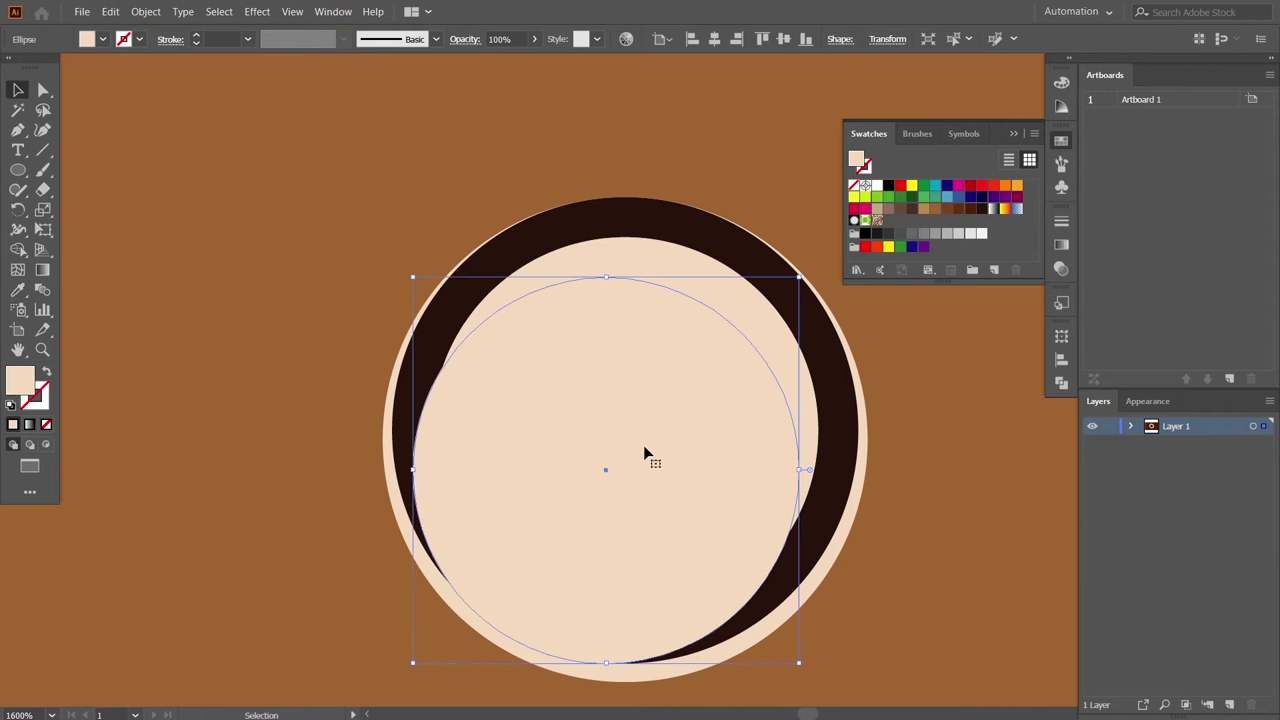
{"action": "left_click_drag", "start_coordinate": [716, 413], "coordinate": [681, 407]}
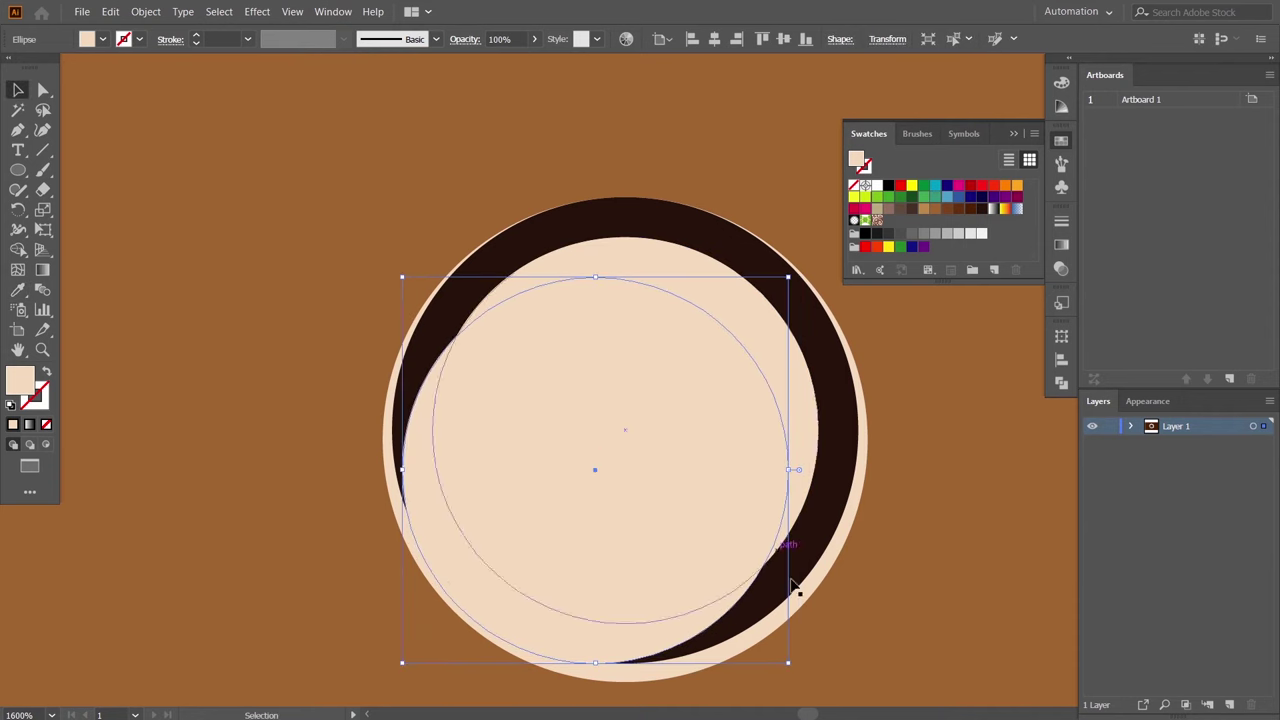
{"action": "left_click_drag", "start_coordinate": [789, 664], "coordinate": [812, 686]}
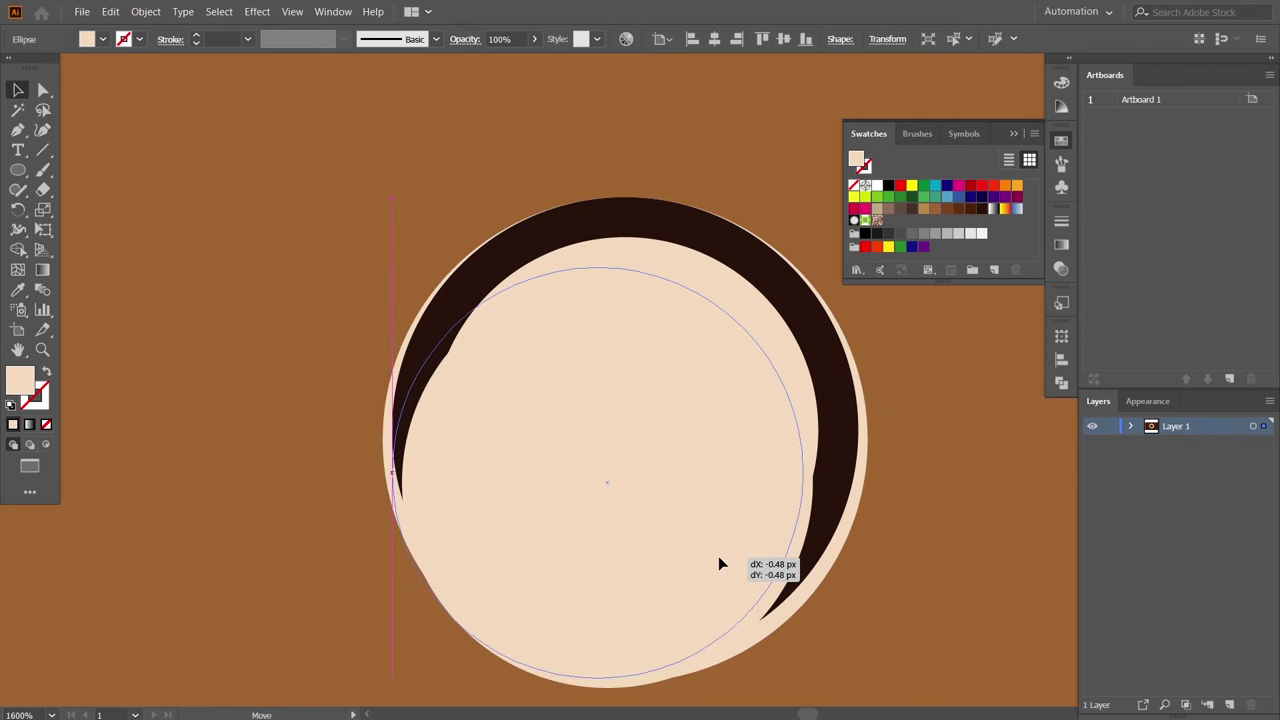
{"action": "left_click_drag", "start_coordinate": [729, 566], "coordinate": [733, 540]}
{"action": "left_click", "coordinate": [789, 363], "text": "shift"}
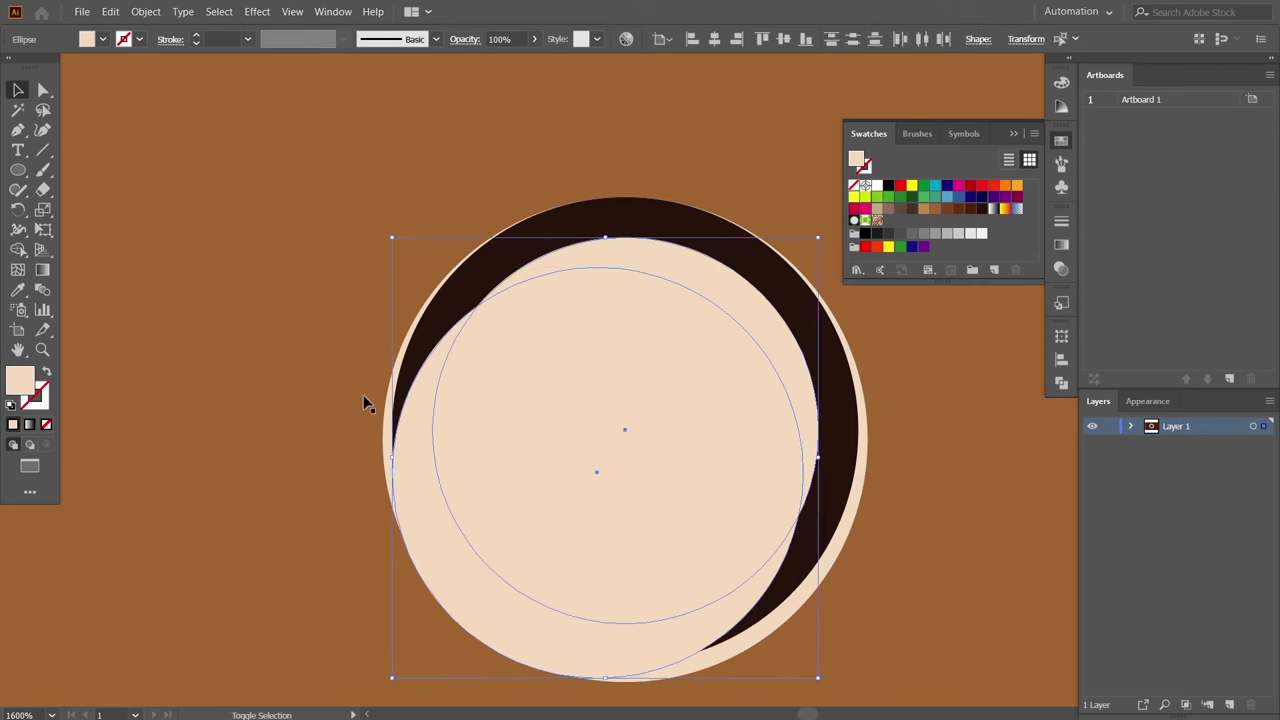
{"action": "left_click", "coordinate": [18, 250]}
{"action": "left_click_drag", "start_coordinate": [471, 663], "coordinate": [571, 543]}
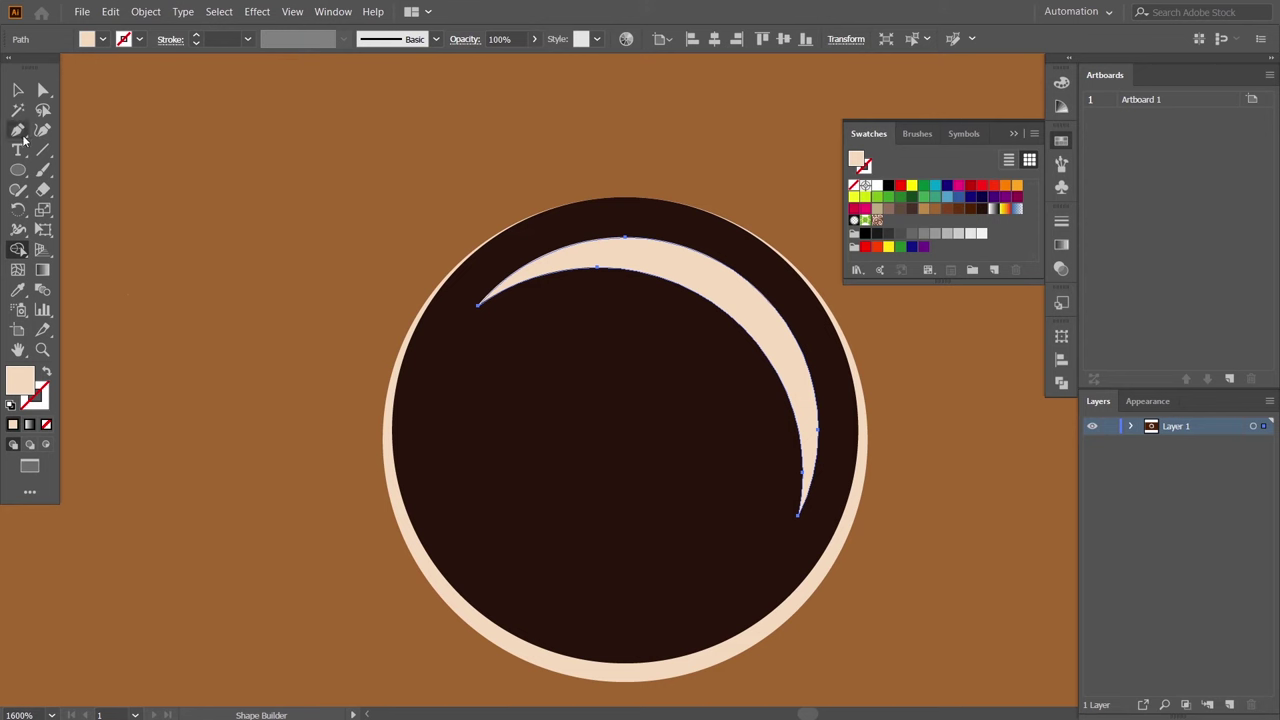
Cut a small rectangle out of the crescent's top with Minus Front, splitting it in two.
{"action": "left_click_drag", "start_coordinate": [18, 170], "coordinate": [86, 169]}
{"action": "mouse_move", "coordinate": [586, 317]}
{"action": "left_mouse_down"}
{"action": "mouse_move", "coordinate": [634, 238]}
{"action": "mouse_move", "coordinate": [634, 204]}
{"action": "mouse_move", "coordinate": [688, 232]}
{"action": "mouse_move", "coordinate": [693, 254]}
{"action": "left_mouse_up"}
{"action": "key", "text": "v"}
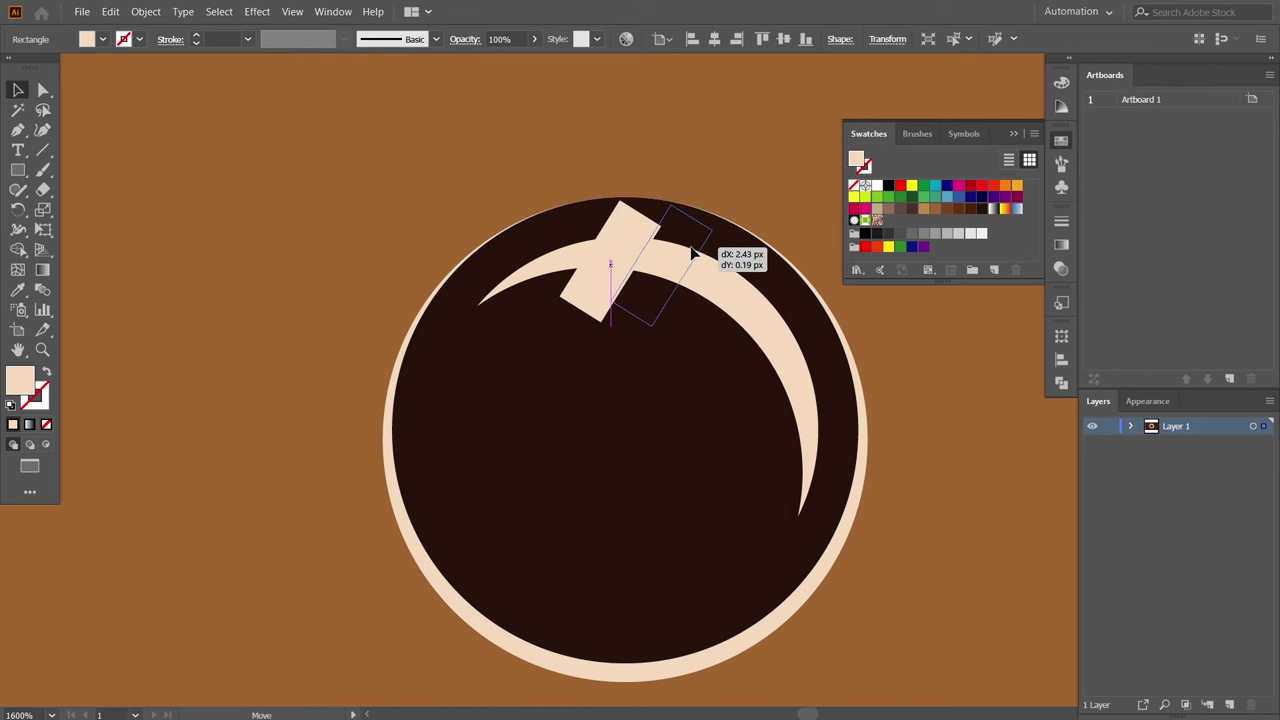
{"action": "left_click", "coordinate": [740, 318], "text": "shift"}
{"action": "left_click", "coordinate": [1062, 381]}
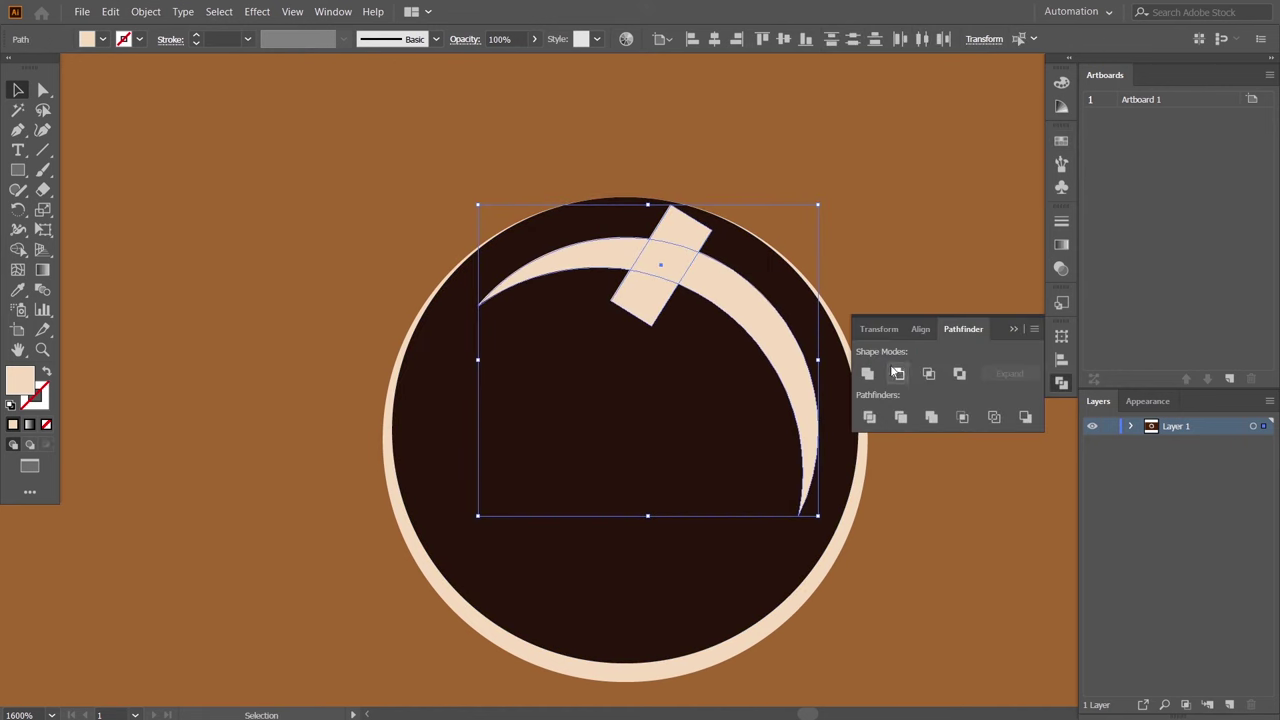
{"action": "left_click", "coordinate": [897, 373]}
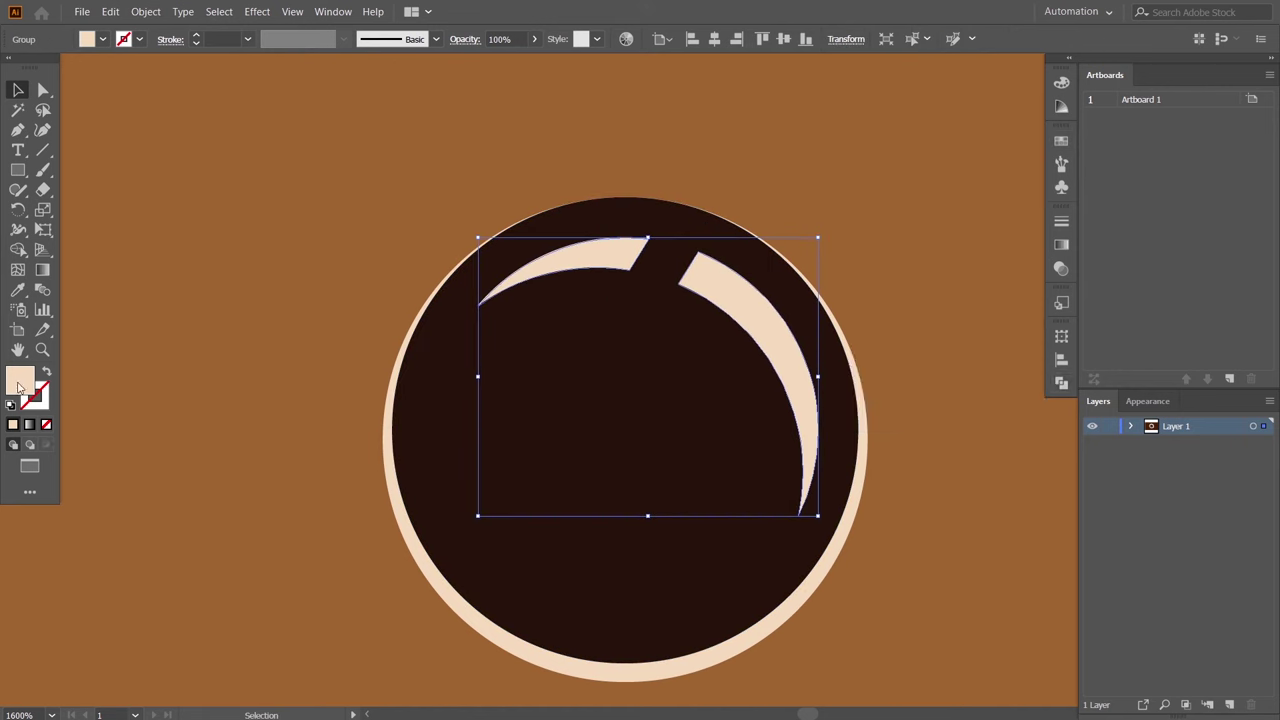
Fill both highlight slivers with pure white.
{"action": "double_click", "coordinate": [18, 385]}
{"action": "left_click", "coordinate": [534, 381]}
{"action": "left_click", "coordinate": [920, 380]}
Eyedropper the white highlight colour onto the bubble's outer ring.
{"action": "left_click", "coordinate": [18, 290]}
{"action": "left_click", "coordinate": [640, 257]}
{"action": "left_click", "coordinate": [18, 90]}
{"action": "left_click", "coordinate": [1019, 444]}
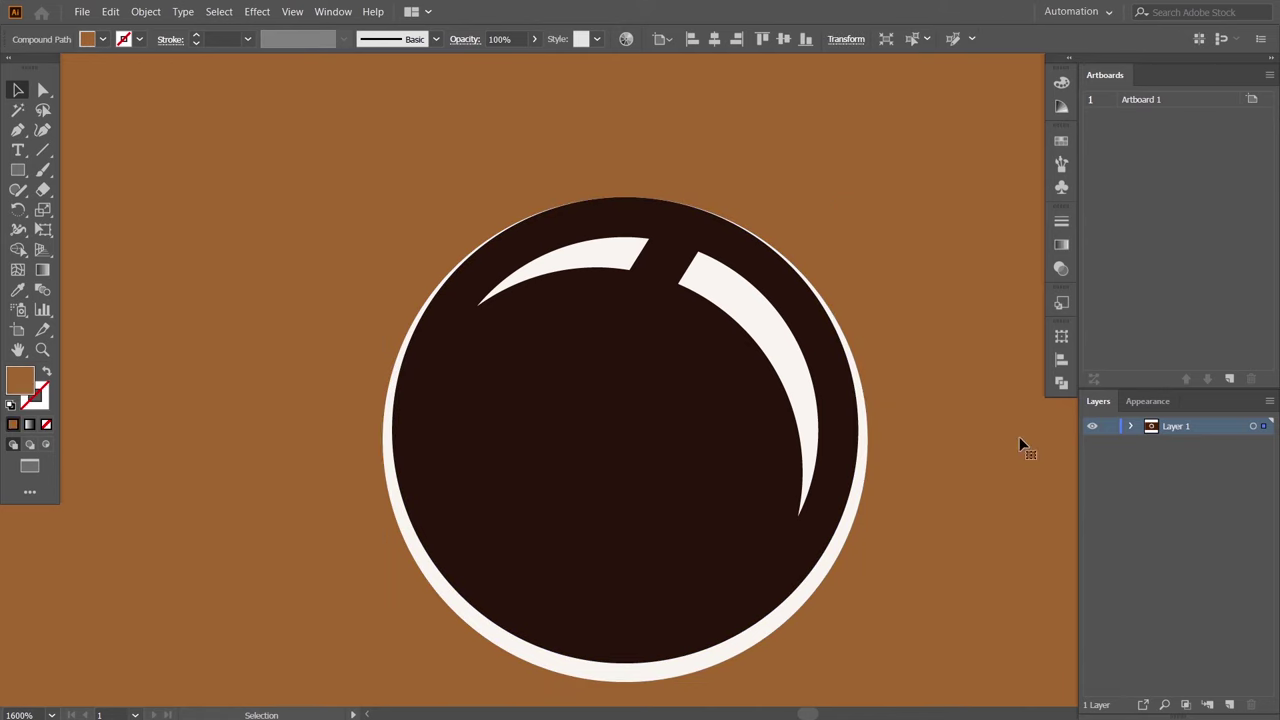
Deselect everything and zoom out and back in on the bubble in the cup.
{"action": "scroll", "coordinate": [894, 440], "scroll_direction": "down", "scroll_amount": 3}
{"action": "scroll", "coordinate": [886, 440], "scroll_direction": "down", "scroll_amount": 2}
{"action": "scroll", "coordinate": [886, 440], "scroll_direction": "down", "scroll_amount": 3}
{"action": "scroll", "coordinate": [788, 638], "scroll_direction": "up", "scroll_amount": 1}
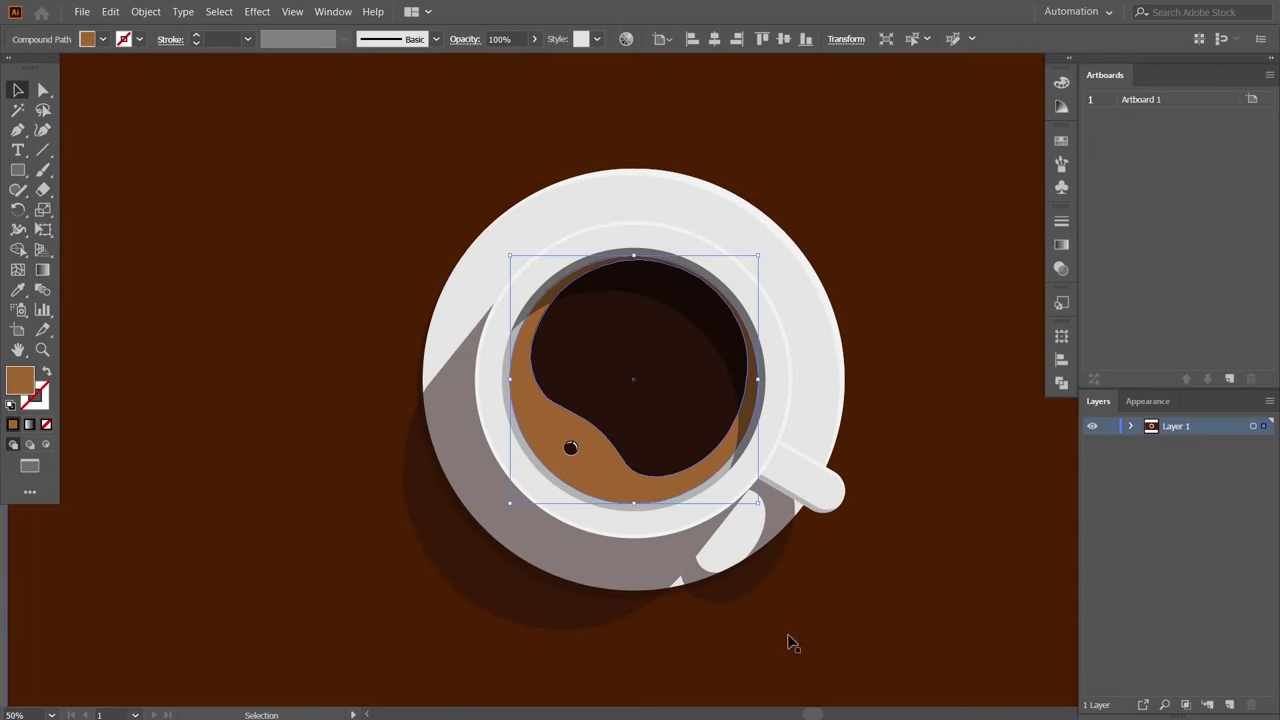
{"action": "scroll", "coordinate": [894, 628], "scroll_direction": "up", "scroll_amount": 1}
{"action": "key", "text": "ctrl+shift+a"}
{"action": "scroll", "coordinate": [571, 448], "scroll_direction": "up", "scroll_amount": 1}
{"action": "scroll", "coordinate": [447, 397], "scroll_direction": "up", "scroll_amount": 2}
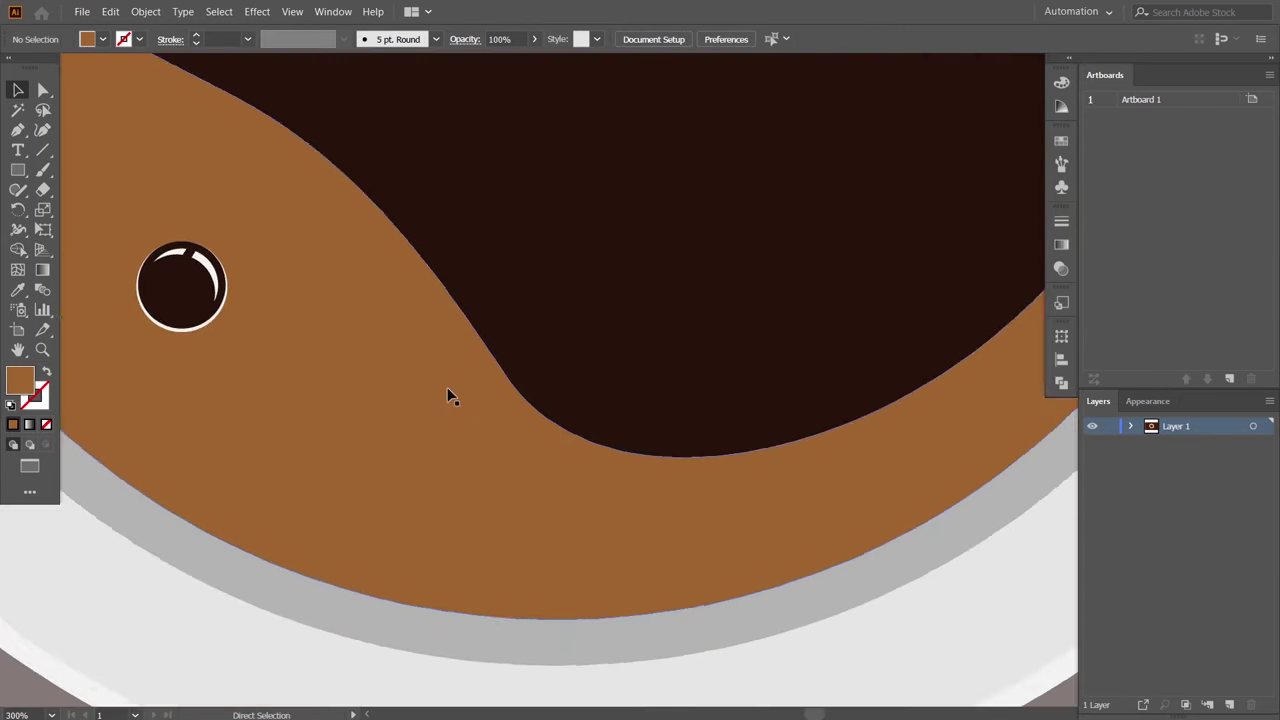
{"action": "scroll", "coordinate": [497, 443], "scroll_direction": "up", "scroll_amount": 1}
{"action": "scroll", "coordinate": [360, 411], "scroll_direction": "up", "scroll_amount": 2}
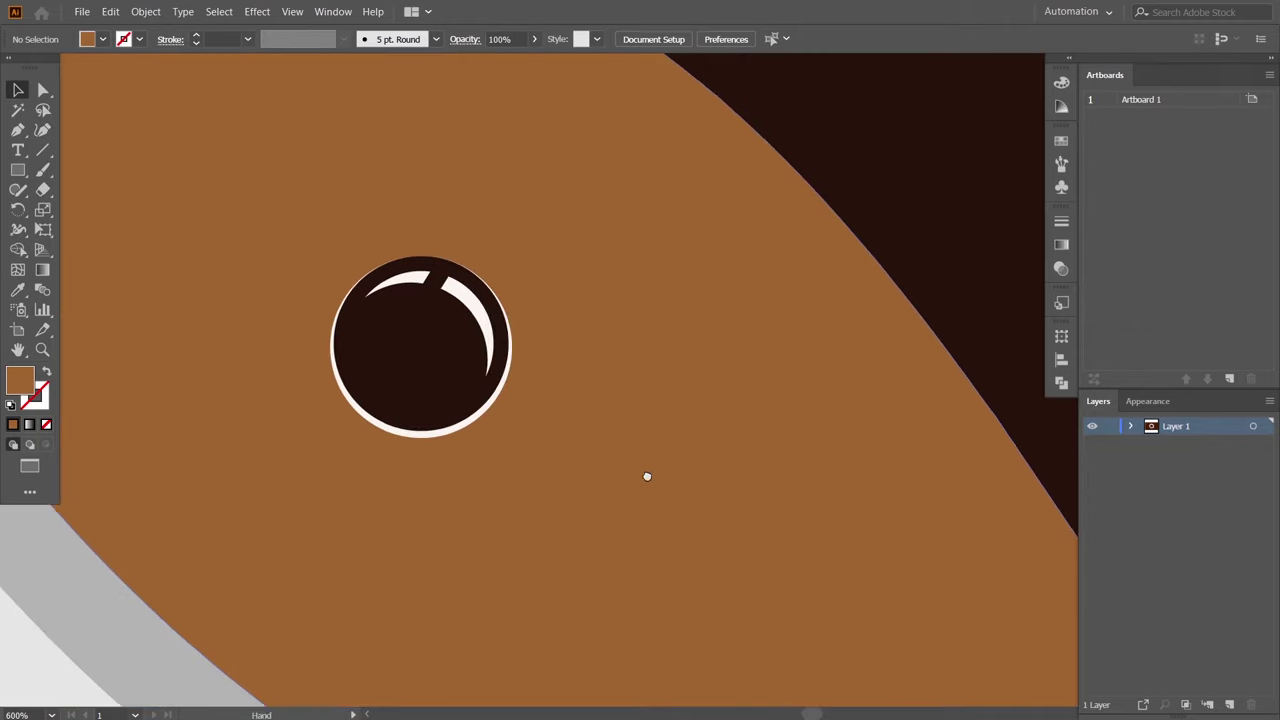
Fill the bubble's outer rim with light tan #d6aa7b.
{"action": "left_click", "coordinate": [485, 424]}
{"action": "left_click", "coordinate": [1061, 140]}
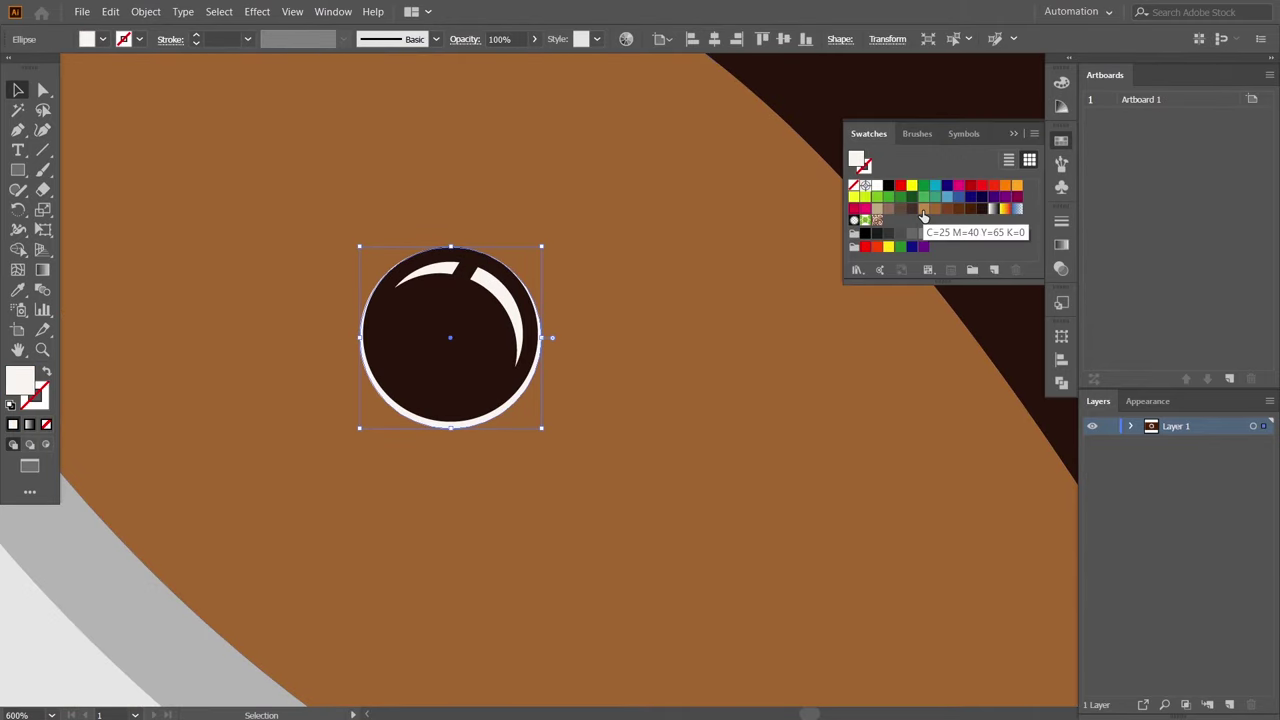
{"action": "left_click", "coordinate": [935, 208]}
{"action": "left_click", "coordinate": [619, 497]}
{"action": "left_click", "coordinate": [493, 418]}
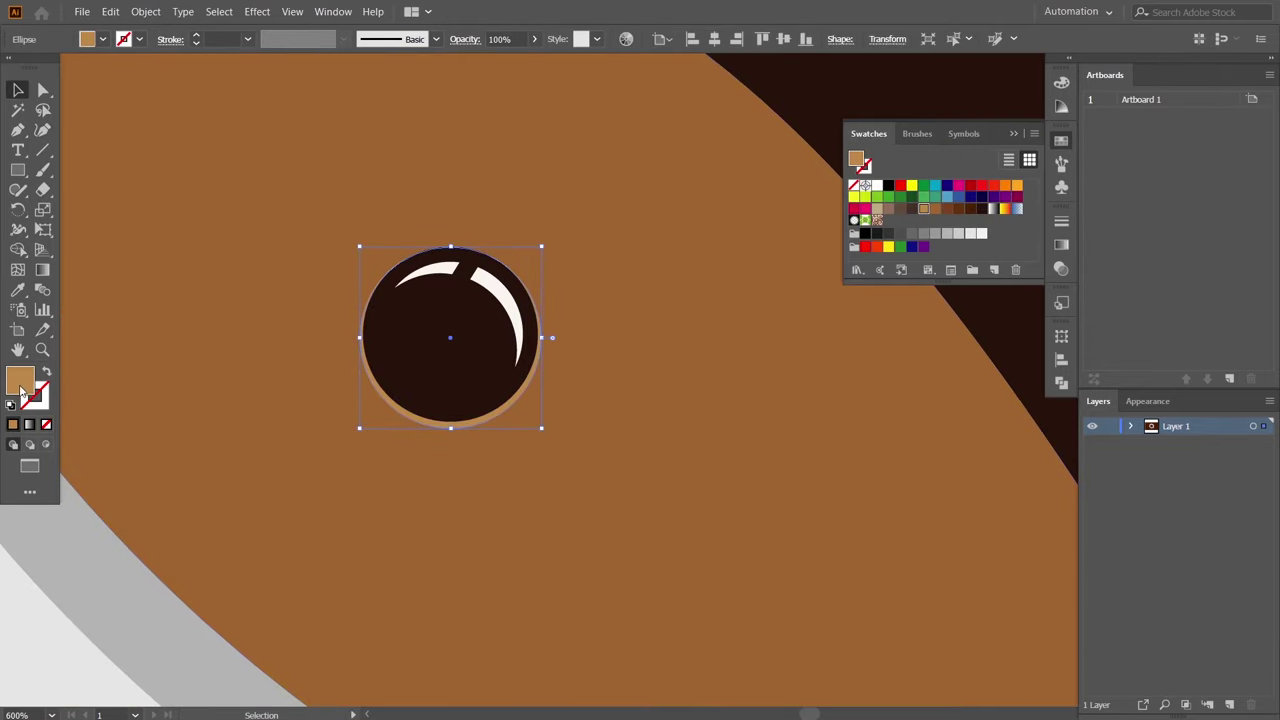
{"action": "double_click", "coordinate": [21, 384]}
{"action": "left_click", "coordinate": [614, 403]}
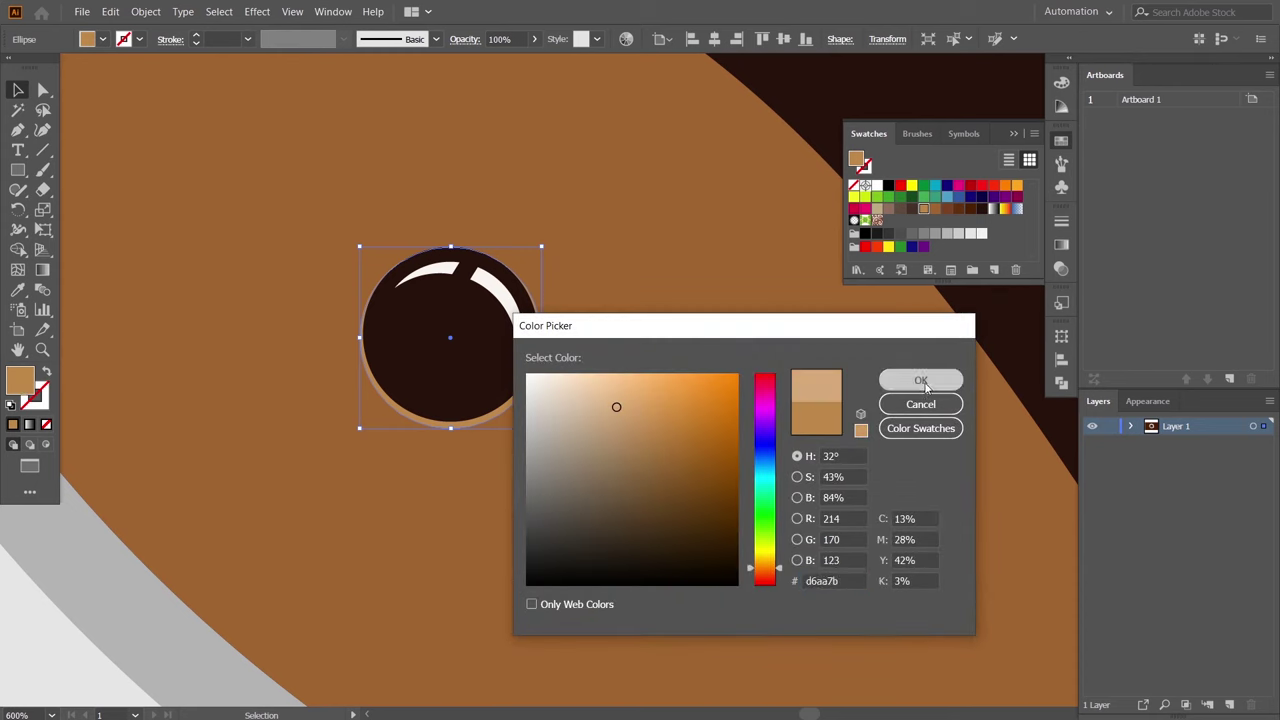
{"action": "left_click", "coordinate": [920, 380]}
Restore the highlight slivers to white, then zoom out toward the cup.
{"action": "left_click", "coordinate": [430, 272]}
{"action": "key", "text": "i"}
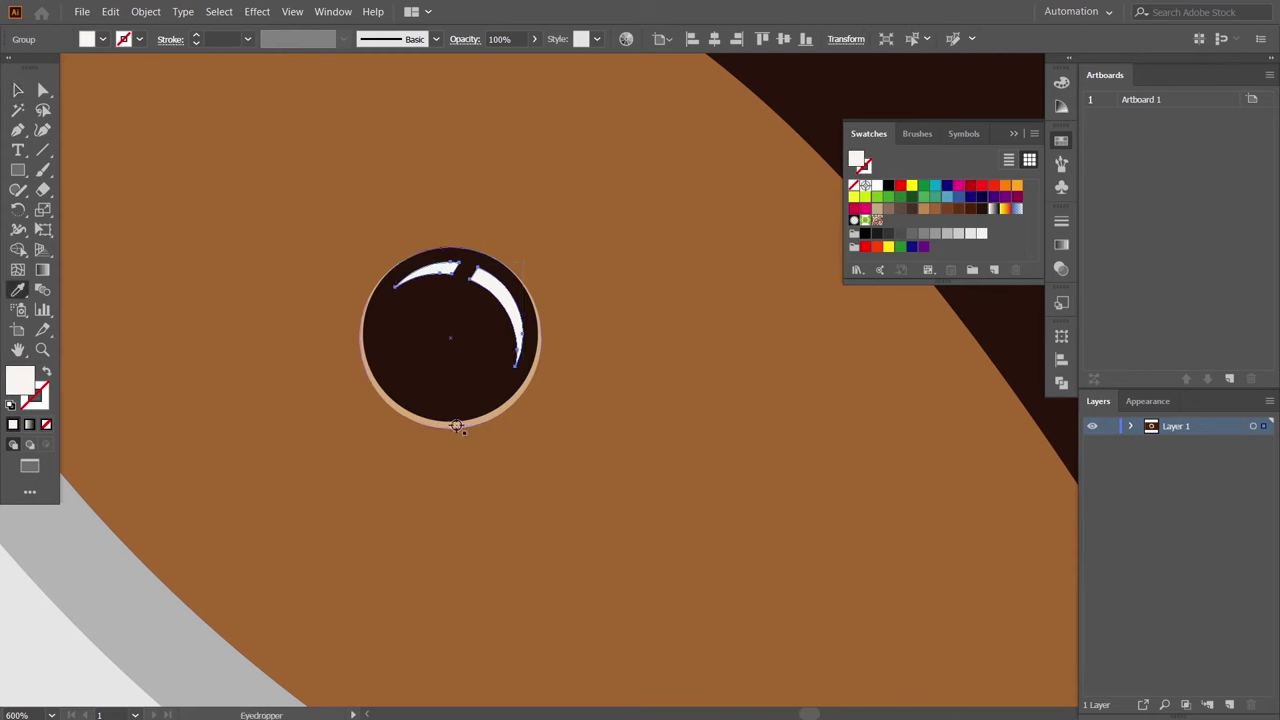
{"action": "left_click", "coordinate": [456, 426]}
{"action": "key", "text": "v"}
{"action": "left_click", "coordinate": [738, 422]}
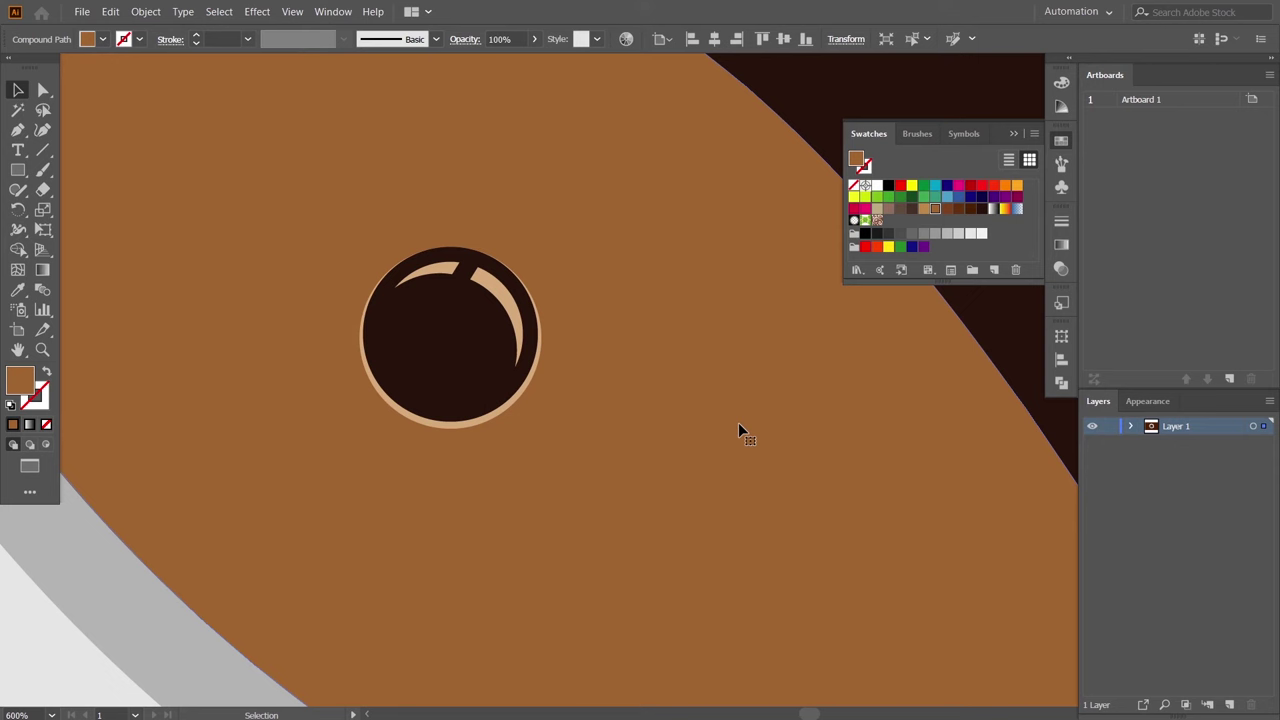
{"action": "left_click", "coordinate": [513, 312]}
{"action": "left_click", "coordinate": [872, 189]}
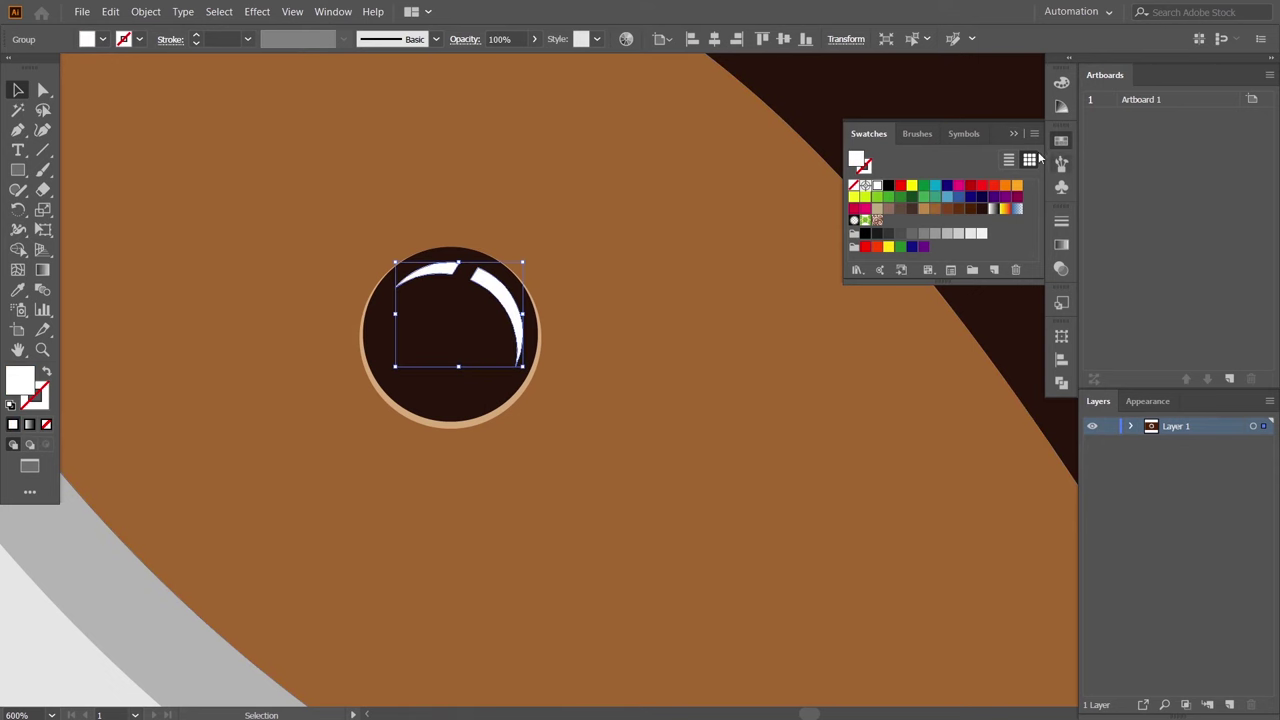
{"action": "key", "text": "a"}
{"action": "left_click", "coordinate": [886, 328]}
{"action": "key", "text": "ctrl+minus"}
{"action": "key", "text": "ctrl+minus"}
{"action": "key", "text": "ctrl+minus"}
{"action": "key", "text": "ctrl+minus"}
{"action": "key", "text": "ctrl+minus"}
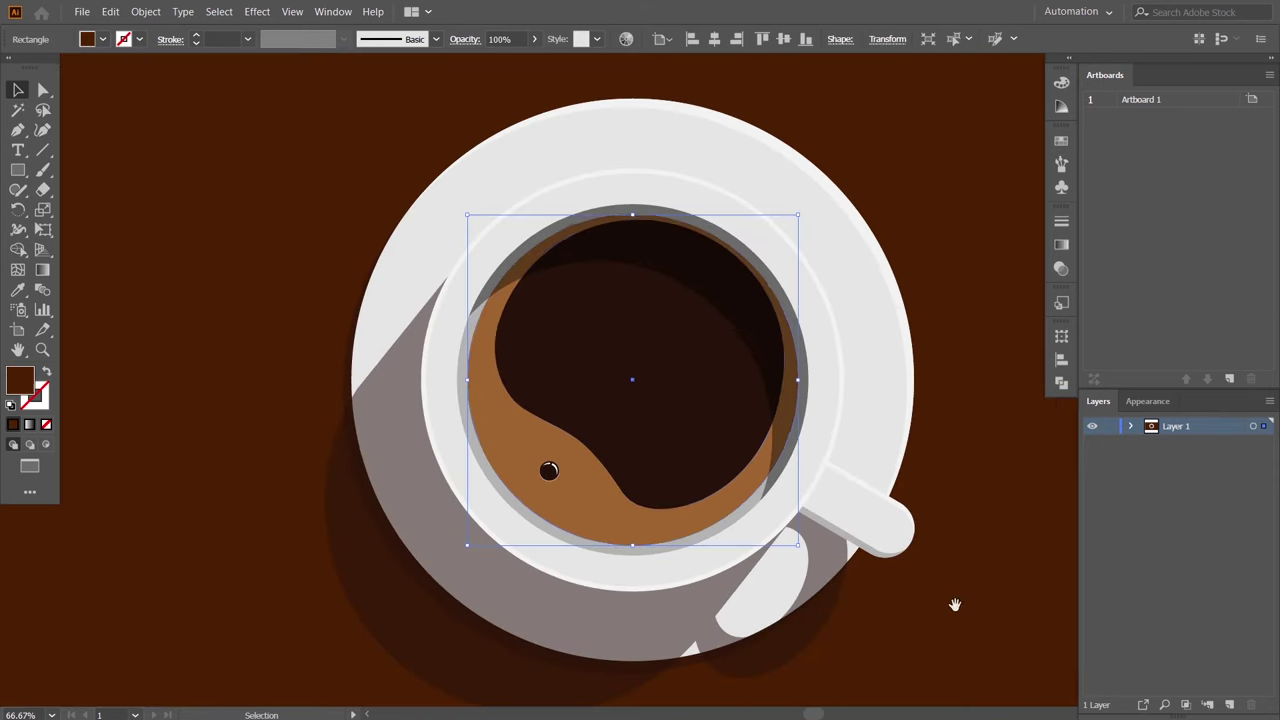
Group the bubble with its two highlight slivers.
{"action": "left_click", "coordinate": [946, 602]}
{"action": "left_click_drag", "start_coordinate": [946, 602], "coordinate": [953, 563]}
{"action": "key", "text": "ctrl+plus"}
{"action": "key", "text": "ctrl+plus"}
{"action": "key", "text": "ctrl+plus"}
{"action": "scroll", "coordinate": [588, 523], "scroll_direction": "down", "scroll_amount": 3}
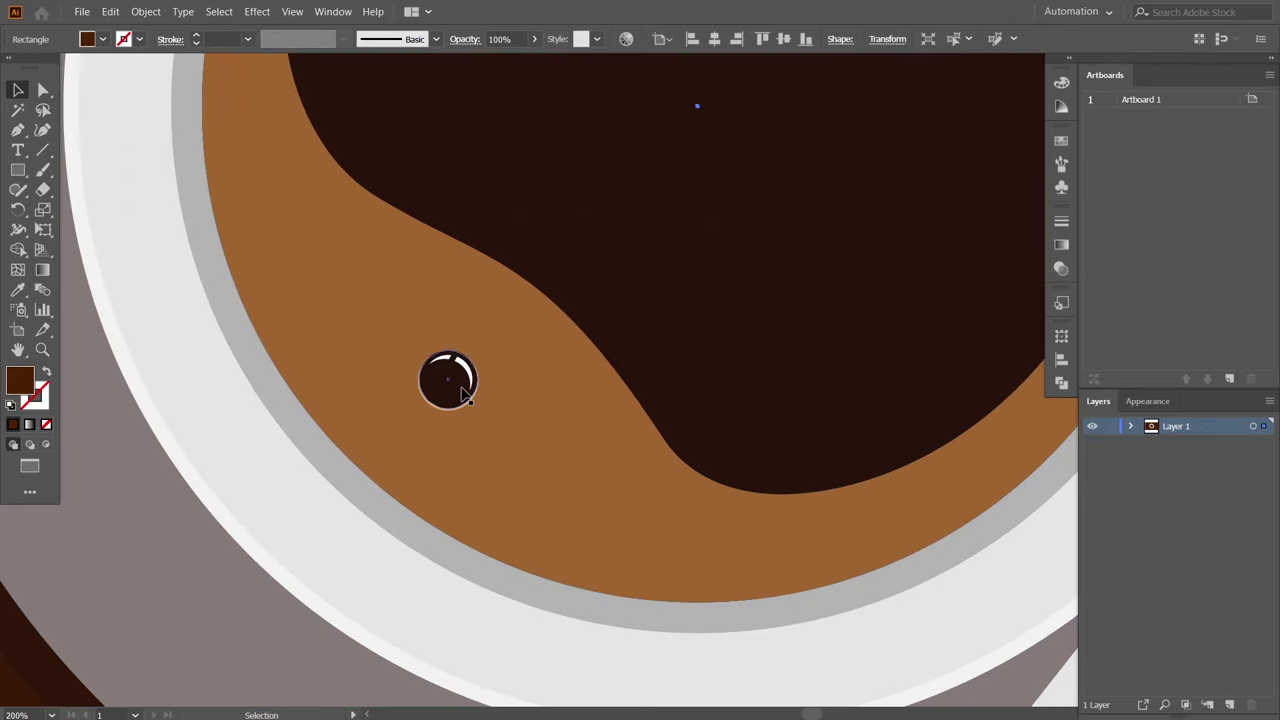
{"action": "key", "text": "ctrl+plus"}
{"action": "left_click", "coordinate": [650, 372]}
{"action": "left_click", "coordinate": [650, 372], "text": "shift"}
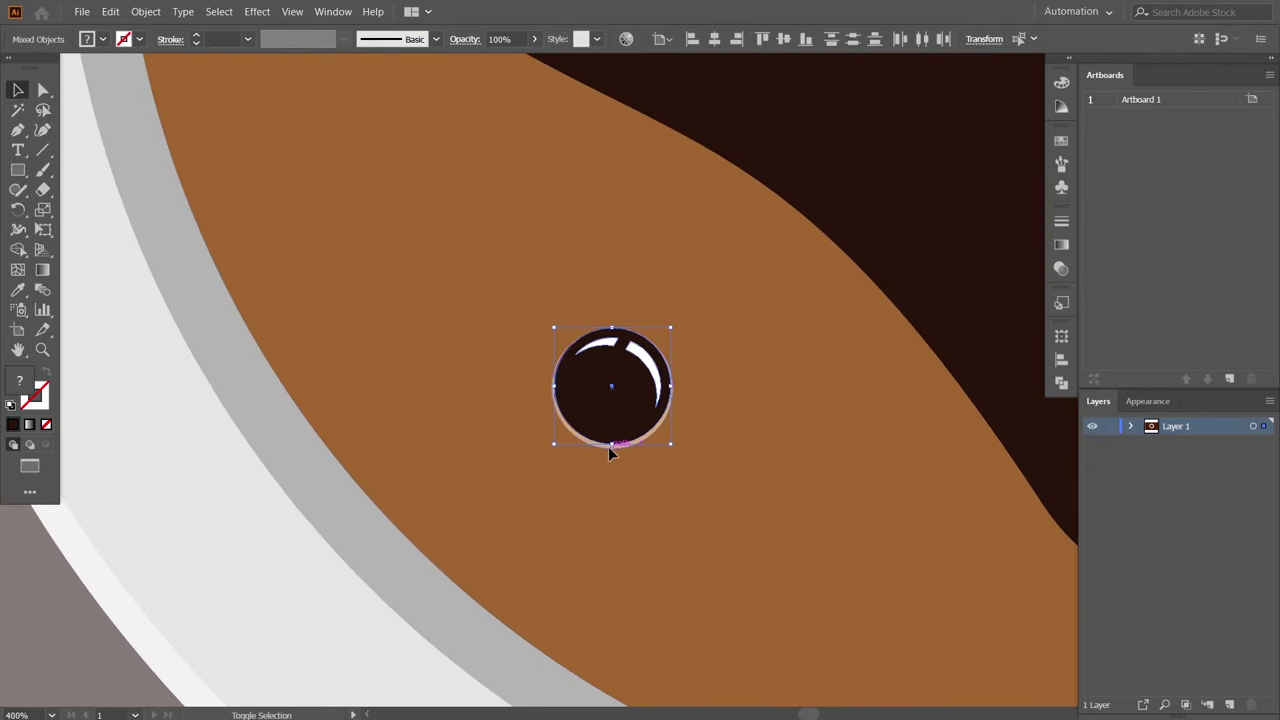
{"action": "key", "text": "ctrl+g"}
Alt-drag bubble copies down-right and up-left across the swirl, shrinking some.
{"action": "left_click_drag", "start_coordinate": [637, 401], "coordinate": [894, 550]}
{"action": "scroll", "coordinate": [850, 580], "scroll_direction": "right", "scroll_amount": 3}
{"action": "key", "text": "ctrl+minus"}
{"action": "left_click_drag", "start_coordinate": [570, 443], "coordinate": [325, 251]}
{"action": "left_click_drag", "start_coordinate": [604, 457], "coordinate": [593, 445]}
{"action": "mouse_move", "coordinate": [472, 386]}
{"action": "left_mouse_down"}
{"action": "mouse_move", "coordinate": [526, 500]}
{"action": "mouse_move", "coordinate": [513, 471]}
{"action": "left_mouse_up"}
{"action": "mouse_move", "coordinate": [320, 231]}
{"action": "left_mouse_down", "text": "alt"}
{"action": "mouse_move", "coordinate": [430, 283]}
{"action": "mouse_move", "coordinate": [365, 309]}
{"action": "mouse_move", "coordinate": [522, 323]}
{"action": "mouse_move", "coordinate": [519, 388]}
{"action": "mouse_move", "coordinate": [428, 436]}
{"action": "mouse_move", "coordinate": [272, 408]}
{"action": "left_mouse_up", "text": "alt"}
{"action": "key", "text": "ctrl+z"}
Add several small bubble copies into a cluster on the swirl's left side.
{"action": "left_click", "coordinate": [520, 386]}
{"action": "left_click_drag", "start_coordinate": [520, 386], "coordinate": [355, 378], "text": "alt"}
{"action": "left_click_drag", "start_coordinate": [588, 440], "coordinate": [578, 435]}
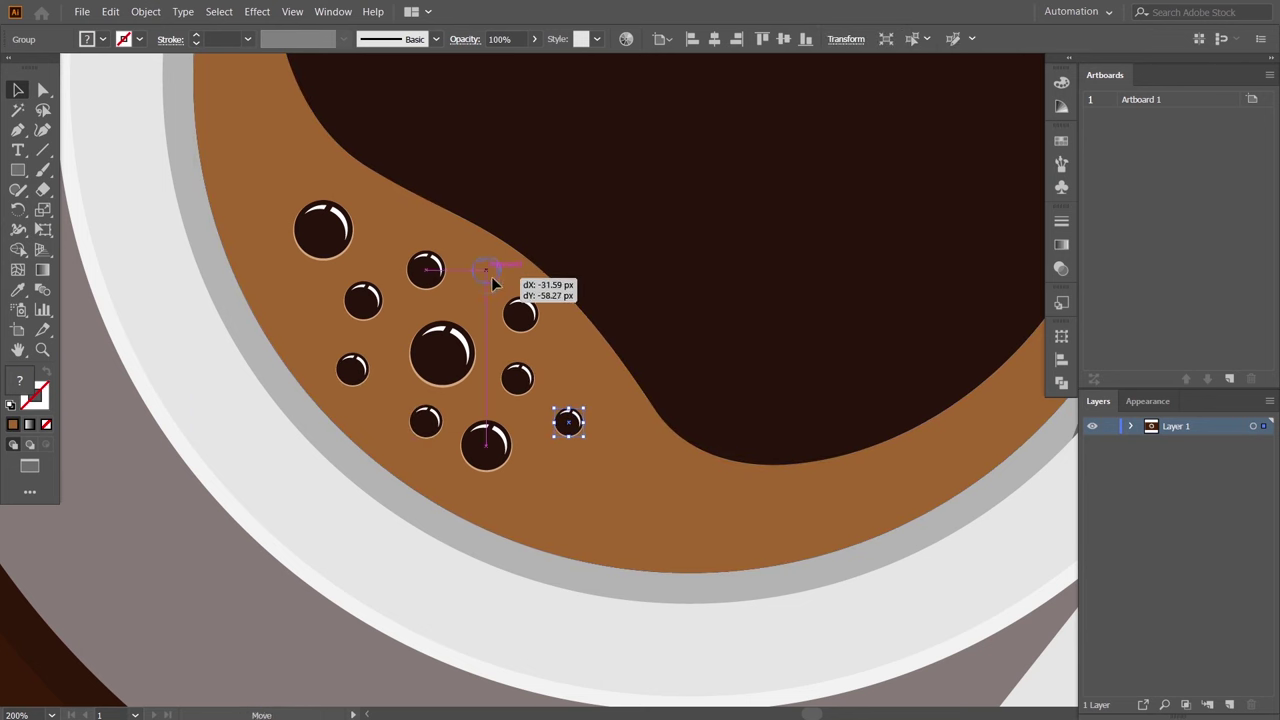
{"action": "left_click_drag", "start_coordinate": [492, 280], "coordinate": [492, 280]}
{"action": "left_click_drag", "start_coordinate": [568, 422], "coordinate": [570, 432]}
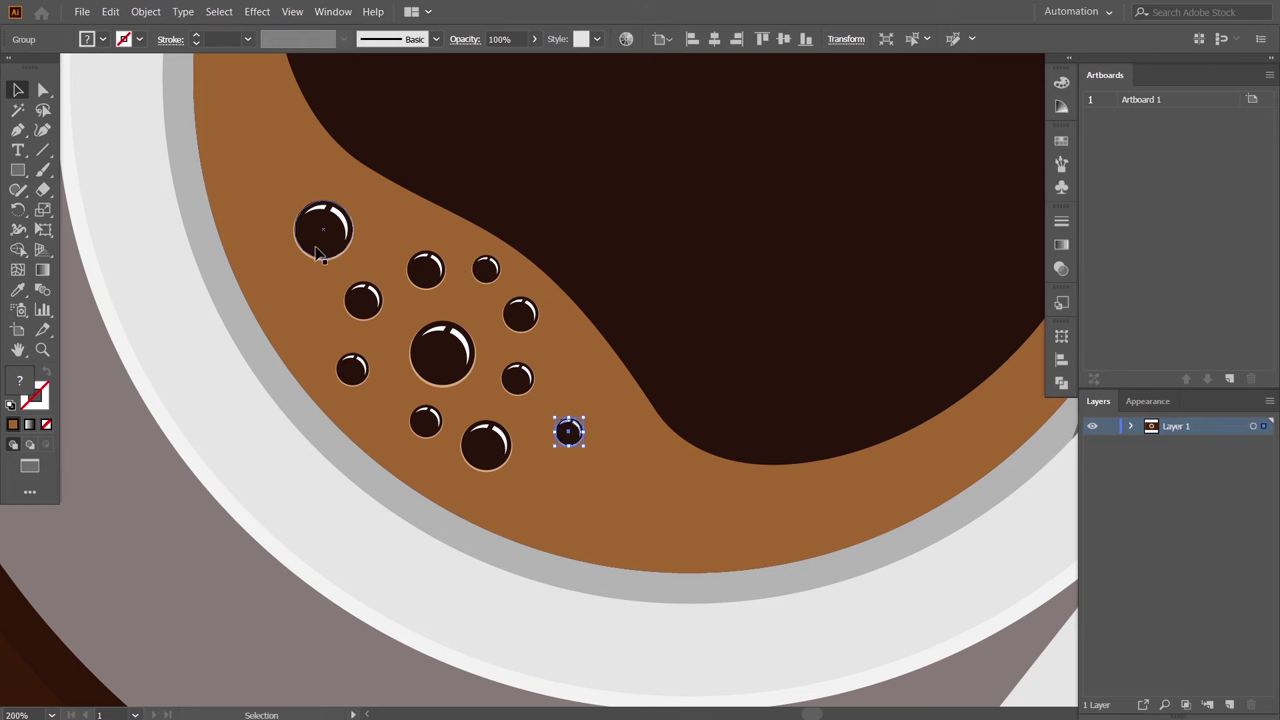
{"action": "left_click_drag", "start_coordinate": [268, 285], "coordinate": [268, 285]}
{"action": "left_click", "coordinate": [486, 268]}
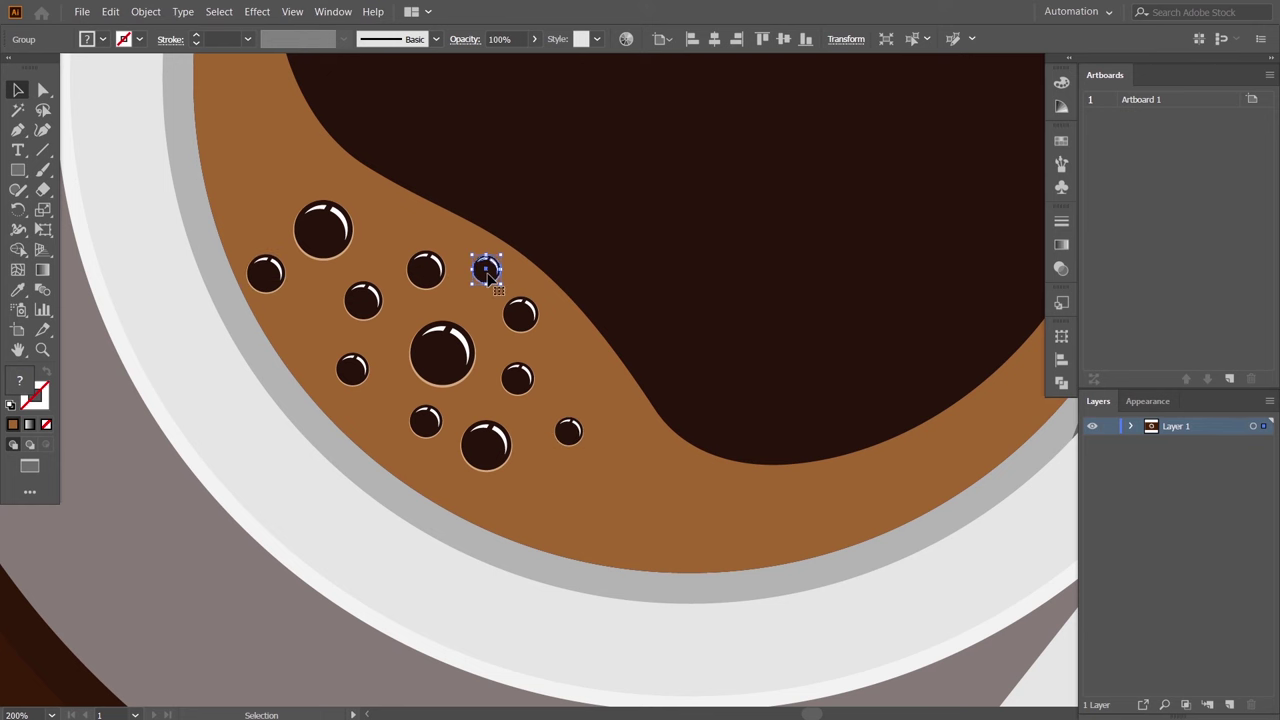
{"action": "left_click_drag", "start_coordinate": [488, 278], "coordinate": [320, 338]}
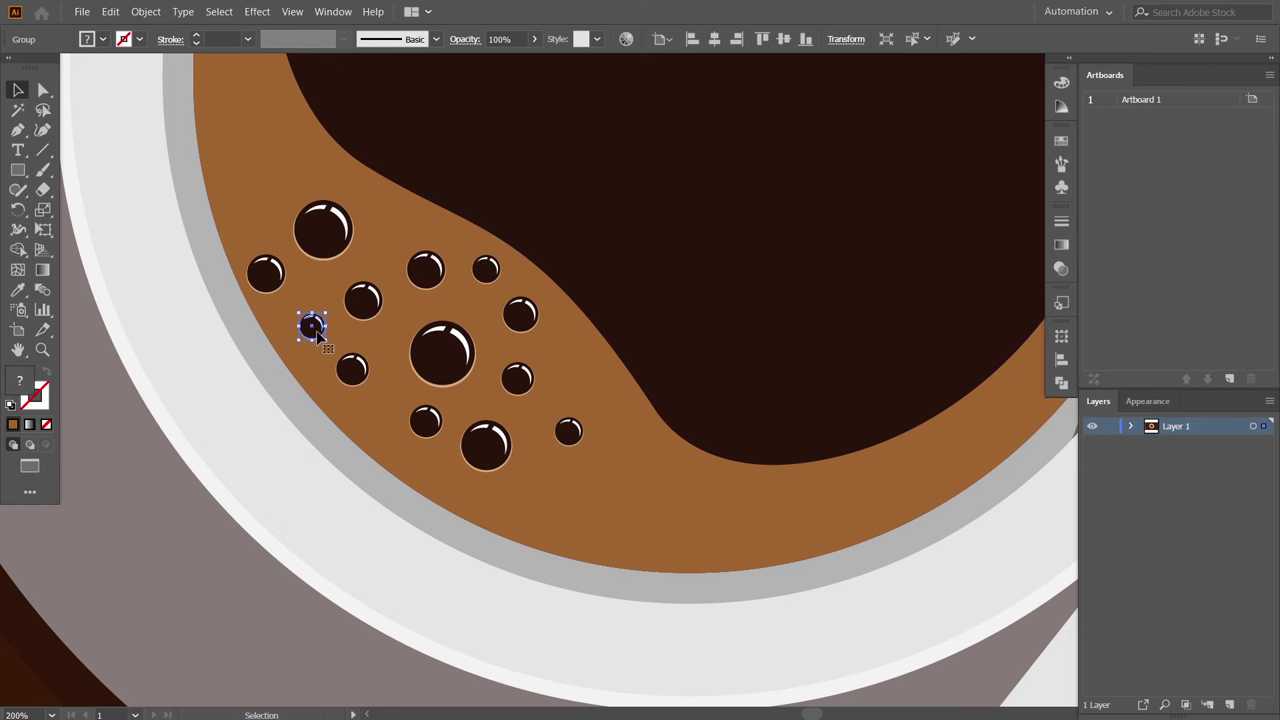
{"action": "left_click_drag", "start_coordinate": [372, 259], "coordinate": [378, 255]}
{"action": "scroll", "coordinate": [871, 543], "scroll_direction": "down", "scroll_amount": 5}
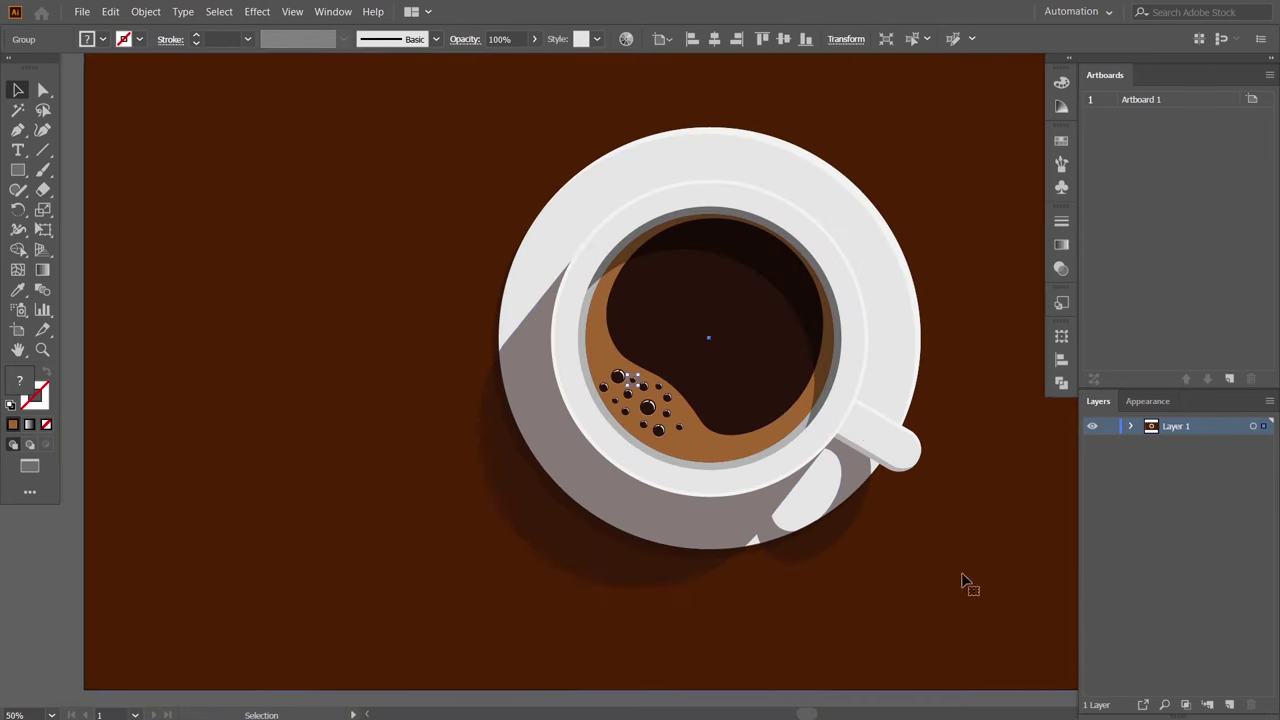
Shrink a bubble at the cluster's left edge.
{"action": "left_click", "coordinate": [896, 553]}
{"action": "scroll", "coordinate": [646, 600], "scroll_direction": "up", "scroll_amount": 2}
{"action": "scroll", "coordinate": [643, 589], "scroll_direction": "up", "scroll_amount": 2}
{"action": "scroll", "coordinate": [643, 589], "scroll_direction": "up", "scroll_amount": 1}
{"action": "left_click", "coordinate": [355, 330]}
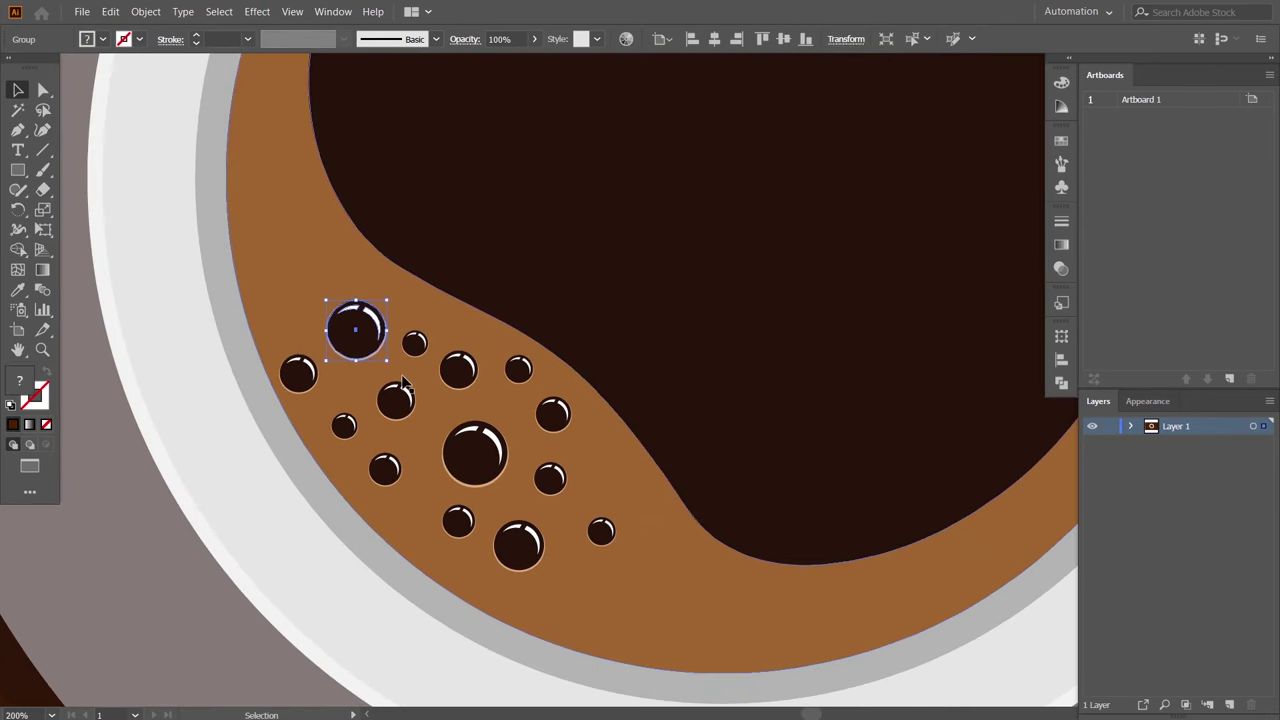
{"action": "left_click_drag", "start_coordinate": [327, 299], "coordinate": [345, 401]}
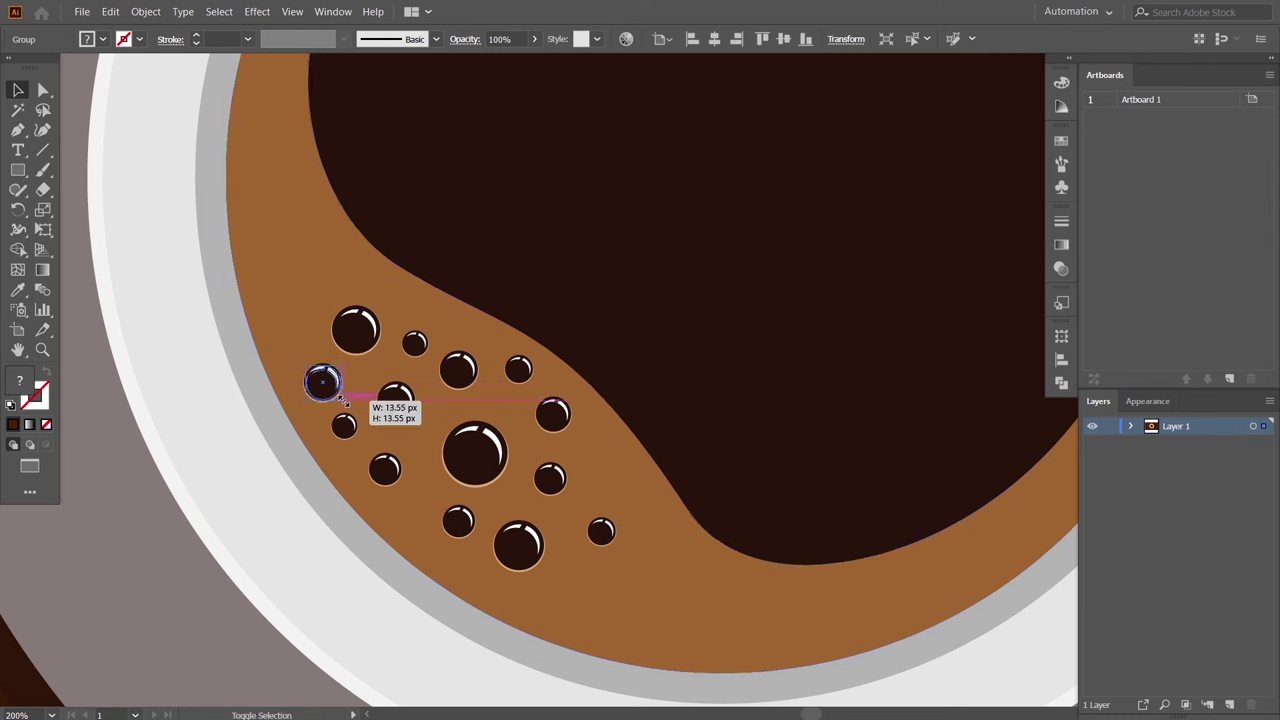
Duplicate small and larger bubbles up the swirl's upper-left arm.
{"action": "left_click_drag", "start_coordinate": [366, 290], "coordinate": [336, 243]}
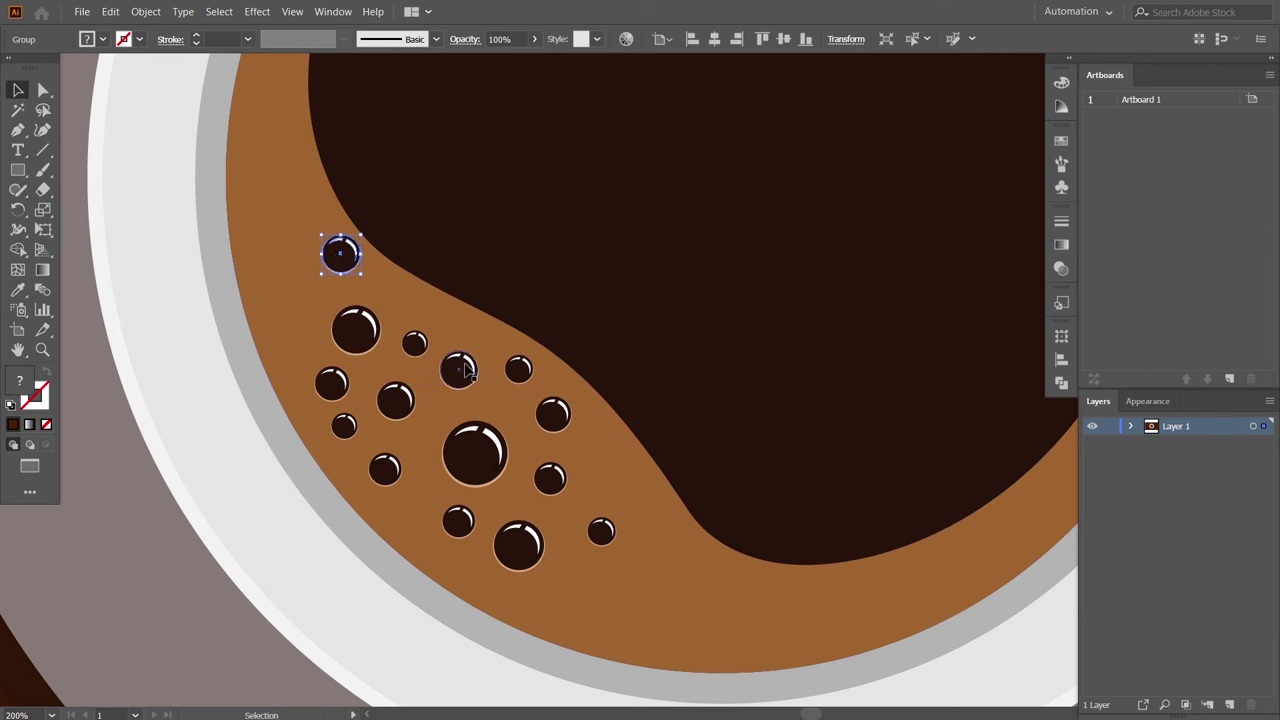
{"action": "left_click_drag", "start_coordinate": [270, 152], "coordinate": [262, 148]}
{"action": "left_click_drag", "start_coordinate": [414, 343], "coordinate": [308, 197]}
{"action": "left_click_drag", "start_coordinate": [408, 313], "coordinate": [408, 297]}
{"action": "left_click_drag", "start_coordinate": [294, 264], "coordinate": [290, 256]}
{"action": "left_click_drag", "start_coordinate": [340, 254], "coordinate": [262, 212]}
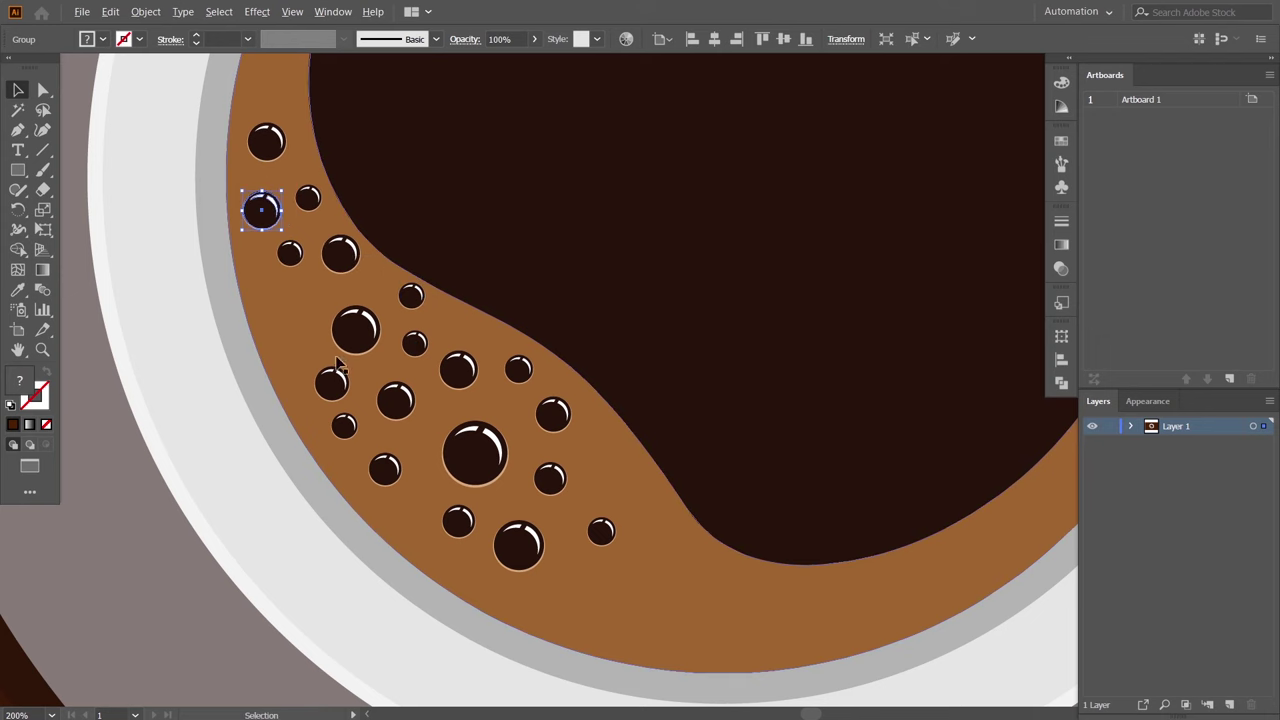
{"action": "left_click_drag", "start_coordinate": [300, 318], "coordinate": [266, 300]}
{"action": "mouse_move", "coordinate": [414, 343]}
{"action": "left_mouse_down"}
{"action": "mouse_move", "coordinate": [300, 340]}
{"action": "mouse_move", "coordinate": [311, 295]}
{"action": "left_mouse_up"}
Deselect the bubbles and zoom out to review the whole cup.
{"action": "scroll", "coordinate": [960, 689], "scroll_direction": "down", "scroll_amount": 5, "text": "alt"}
{"action": "left_click", "coordinate": [904, 631]}
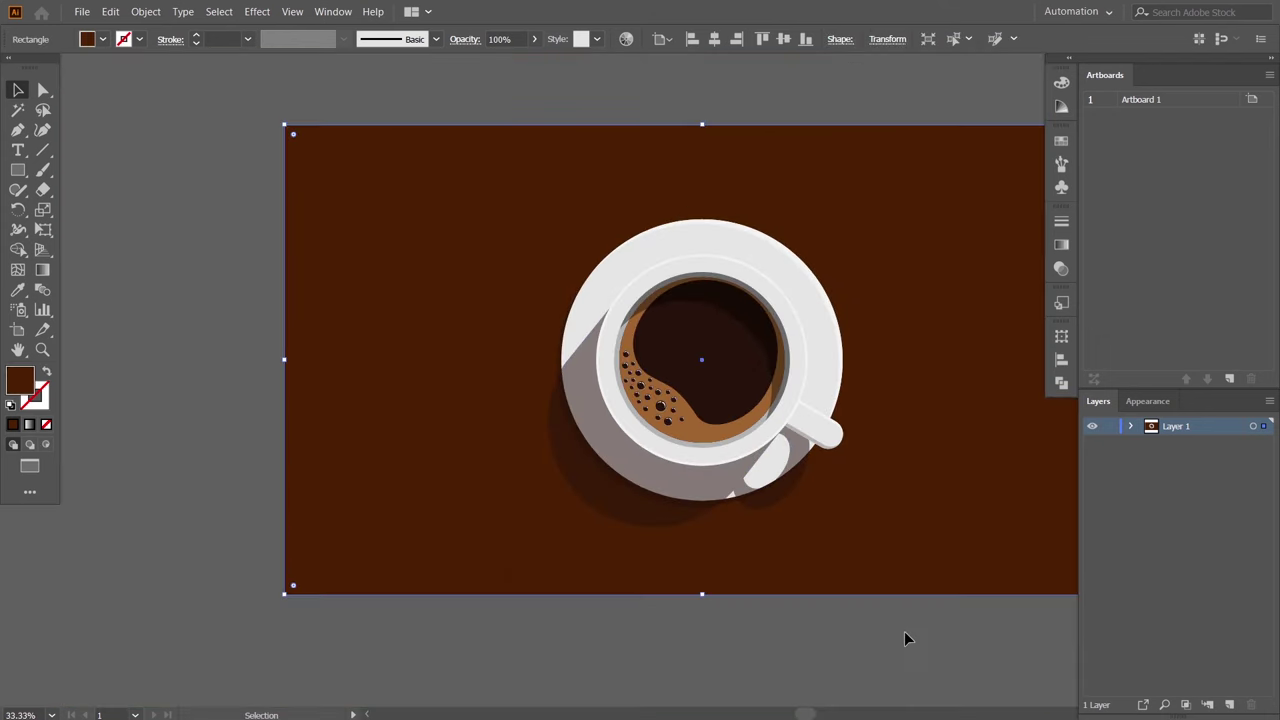
{"action": "scroll", "coordinate": [914, 629], "scroll_direction": "up", "scroll_amount": 2, "text": "alt"}
{"action": "scroll", "coordinate": [766, 300], "scroll_direction": "up", "scroll_amount": 4, "text": "alt"}
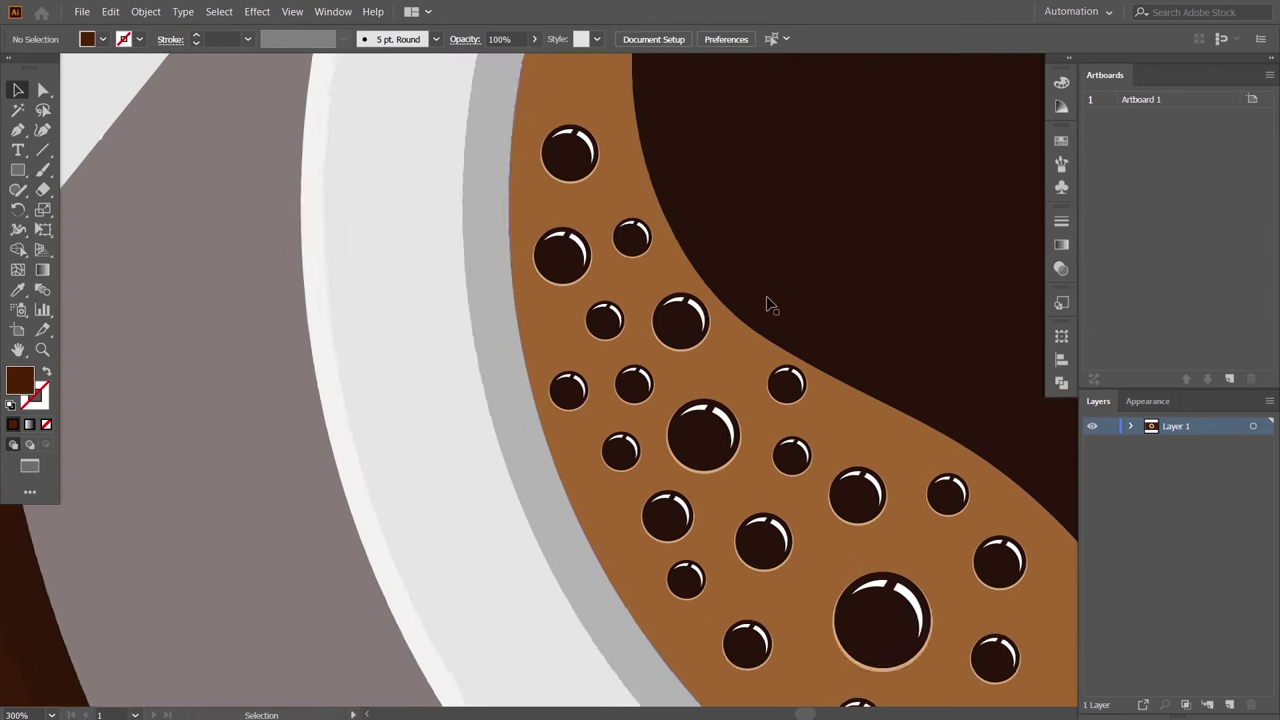
Shrink a bubble to a much smaller size and place small copies up the cream band.
{"action": "left_click", "coordinate": [522, 332]}
{"action": "mouse_move", "coordinate": [520, 328]}
{"action": "left_mouse_down"}
{"action": "mouse_move", "coordinate": [564, 371]}
{"action": "mouse_move", "coordinate": [557, 409]}
{"action": "left_mouse_up"}
{"action": "left_click_drag", "start_coordinate": [618, 333], "coordinate": [565, 330]}
{"action": "mouse_move", "coordinate": [550, 393]}
{"action": "left_mouse_down"}
{"action": "mouse_move", "coordinate": [572, 350]}
{"action": "mouse_move", "coordinate": [588, 234]}
{"action": "left_mouse_up"}
{"action": "left_click_drag", "start_coordinate": [556, 183], "coordinate": [557, 168]}
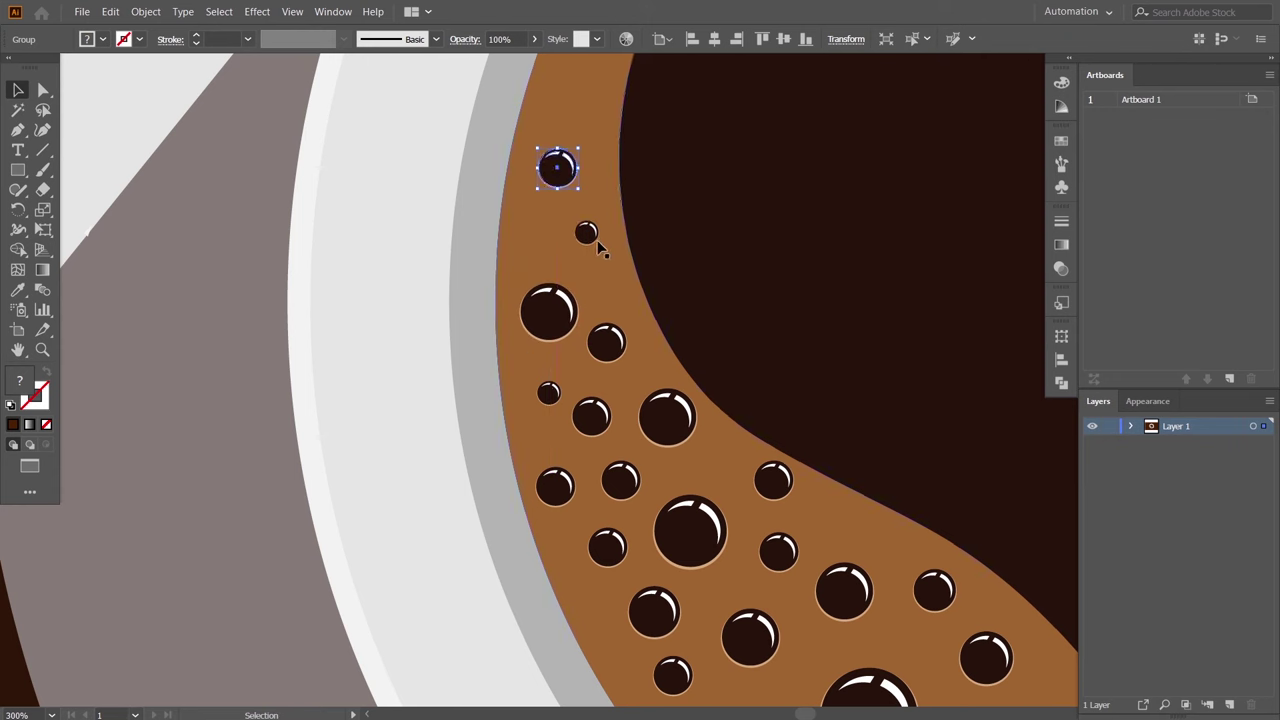
{"action": "mouse_move", "coordinate": [586, 232]}
{"action": "left_mouse_down"}
{"action": "mouse_move", "coordinate": [529, 217]}
{"action": "mouse_move", "coordinate": [588, 86]}
{"action": "left_mouse_up"}
Deselect, then add more small bubble copies higher along the cream band toward the top.
{"action": "scroll", "coordinate": [725, 336], "scroll_direction": "down", "scroll_amount": 5}
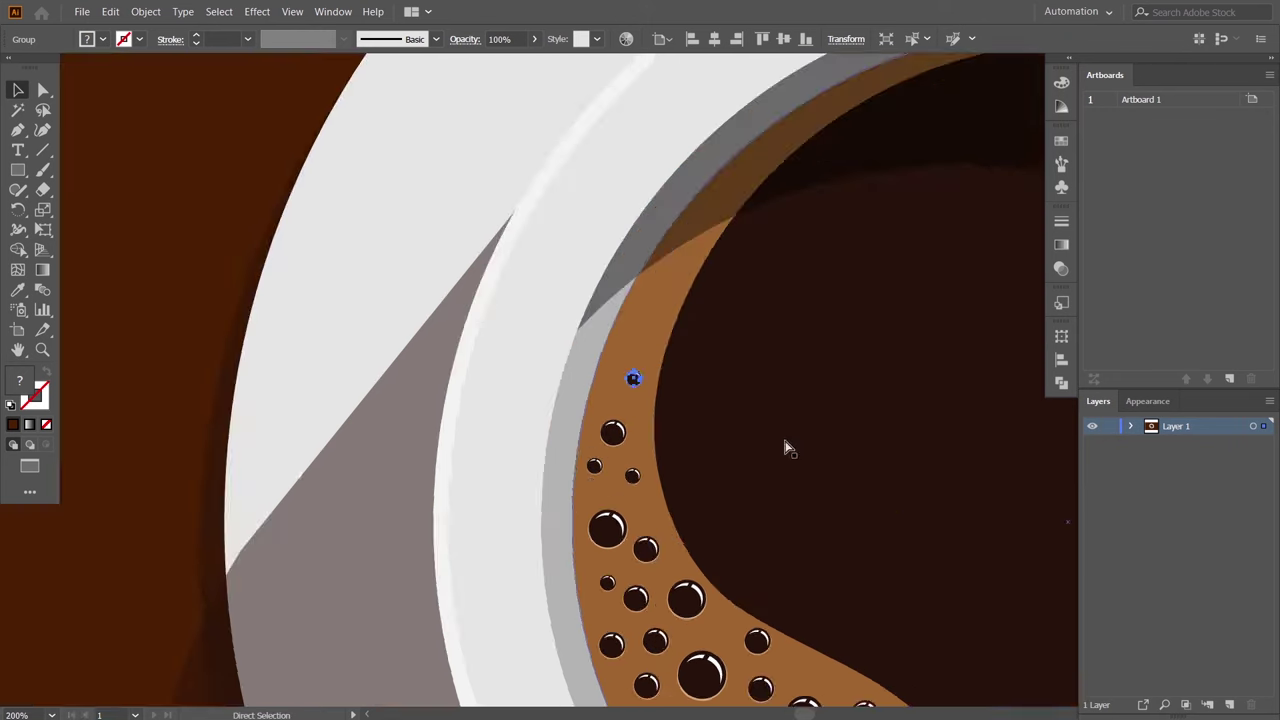
{"action": "key", "text": "a"}
{"action": "left_click", "coordinate": [971, 557]}
{"action": "scroll", "coordinate": [790, 375], "scroll_direction": "up", "scroll_amount": 1}
{"action": "scroll", "coordinate": [788, 374], "scroll_direction": "up", "scroll_amount": 3}
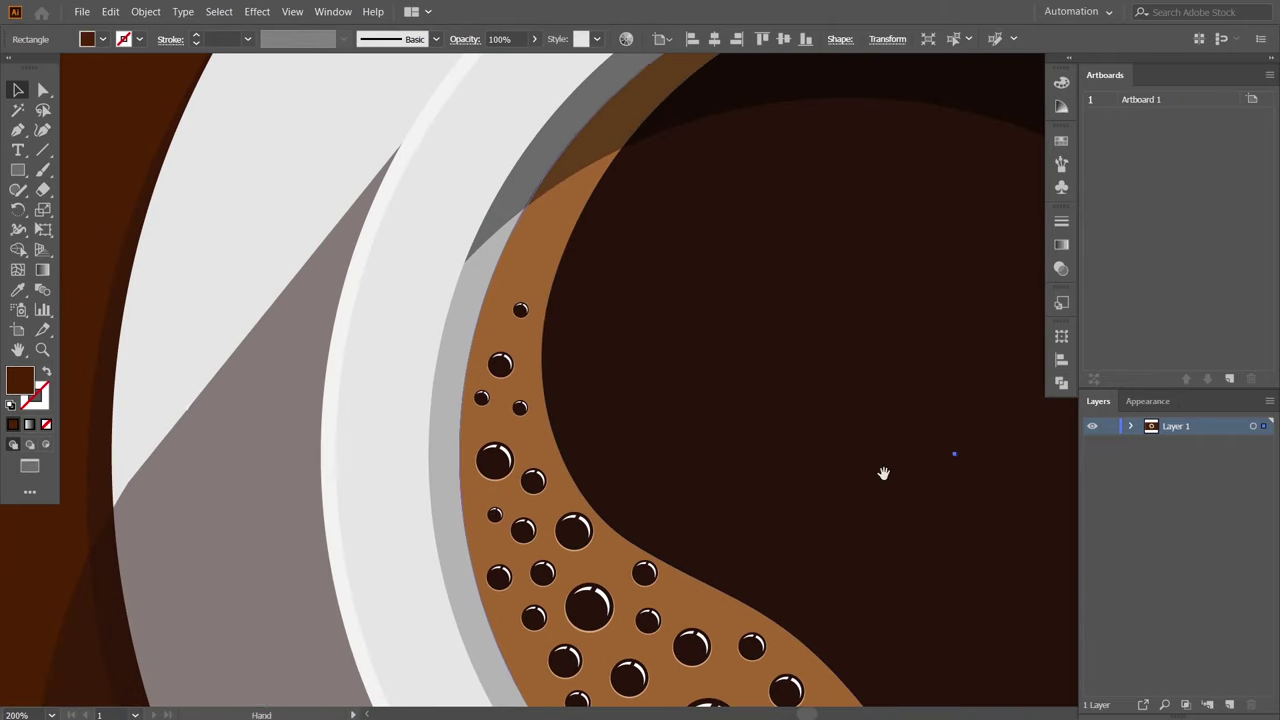
{"action": "left_click_drag", "start_coordinate": [521, 313], "coordinate": [527, 256]}
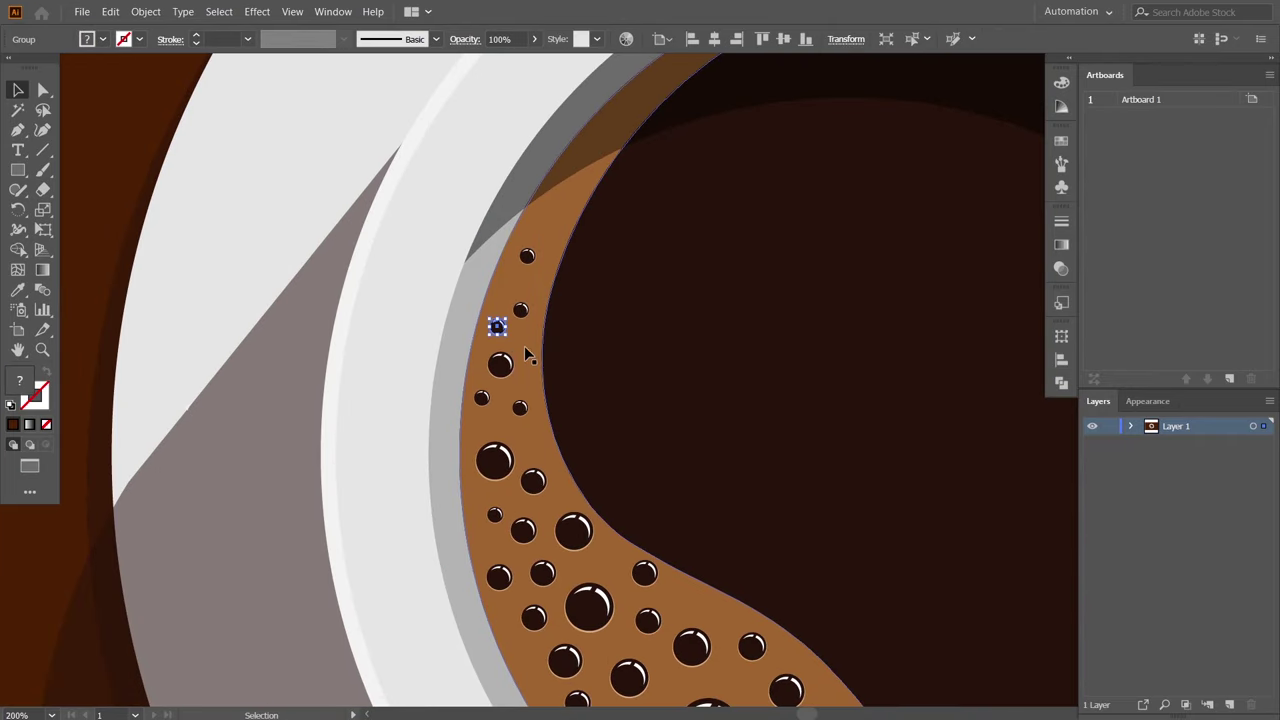
{"action": "scroll", "coordinate": [528, 356], "scroll_direction": "up", "scroll_amount": 2}
{"action": "left_click_drag", "start_coordinate": [666, 302], "coordinate": [740, 165]}
{"action": "left_click_drag", "start_coordinate": [681, 346], "coordinate": [756, 225]}
{"action": "left_click_drag", "start_coordinate": [686, 414], "coordinate": [688, 413]}
{"action": "left_click_drag", "start_coordinate": [680, 347], "coordinate": [767, 80]}
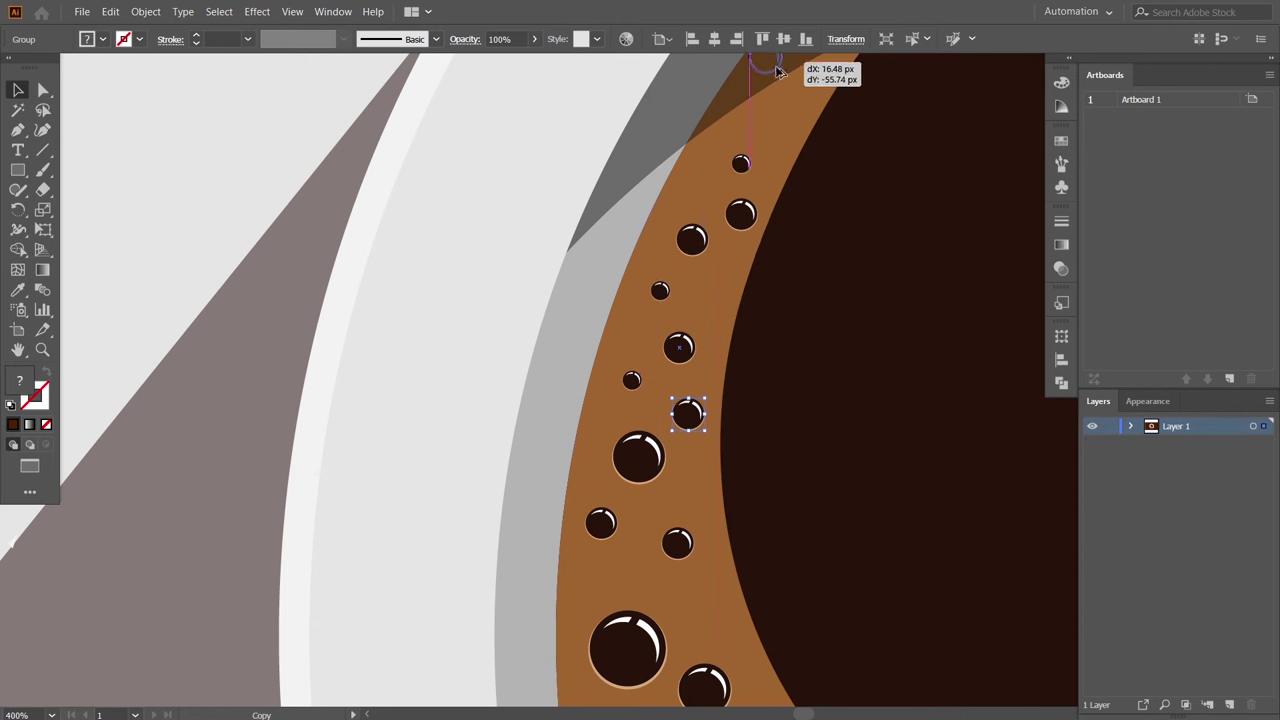
{"action": "mouse_move", "coordinate": [740, 163]}
{"action": "left_mouse_down"}
{"action": "mouse_move", "coordinate": [708, 182]}
{"action": "mouse_move", "coordinate": [824, 93]}
{"action": "left_mouse_up"}
Reposition a small bubble in the swirl and add extra copies near the band's top.
{"action": "left_click_drag", "start_coordinate": [660, 290], "coordinate": [706, 291]}
{"action": "scroll", "coordinate": [753, 318], "scroll_direction": "up", "scroll_amount": 3}
{"action": "scroll", "coordinate": [753, 318], "scroll_direction": "right", "scroll_amount": 2}
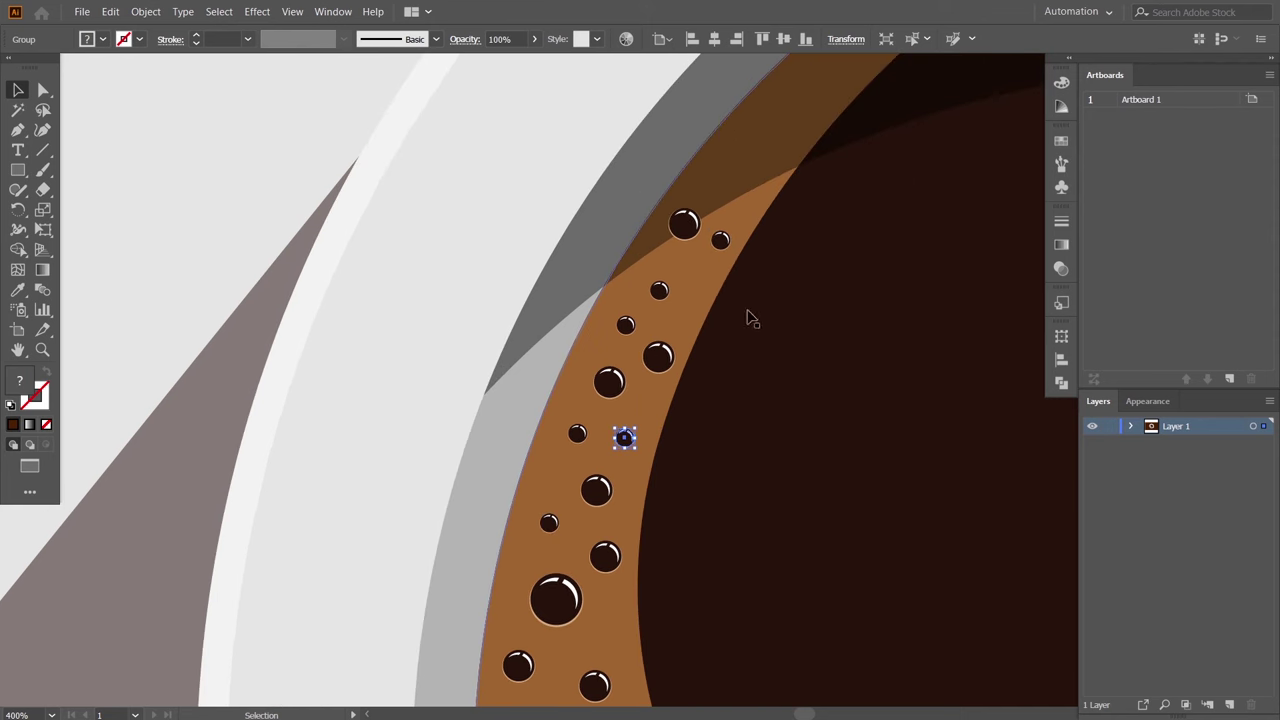
{"action": "scroll", "coordinate": [753, 318], "scroll_direction": "down", "scroll_amount": 2}
{"action": "scroll", "coordinate": [903, 414], "scroll_direction": "down", "scroll_amount": 3}
{"action": "scroll", "coordinate": [900, 529], "scroll_direction": "down", "scroll_amount": 2}
{"action": "scroll", "coordinate": [728, 463], "scroll_direction": "up", "scroll_amount": 3}
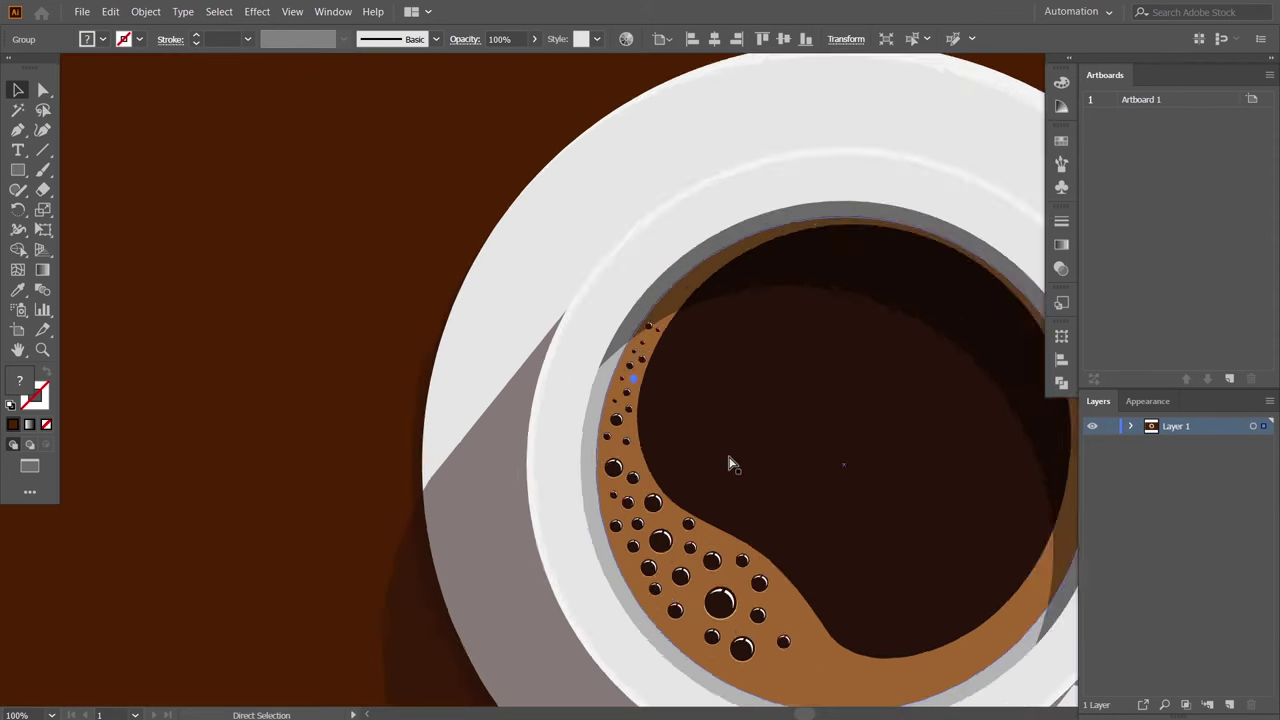
{"action": "scroll", "coordinate": [728, 463], "scroll_direction": "up", "scroll_amount": 1}
{"action": "left_click_drag", "start_coordinate": [543, 360], "coordinate": [543, 353]}
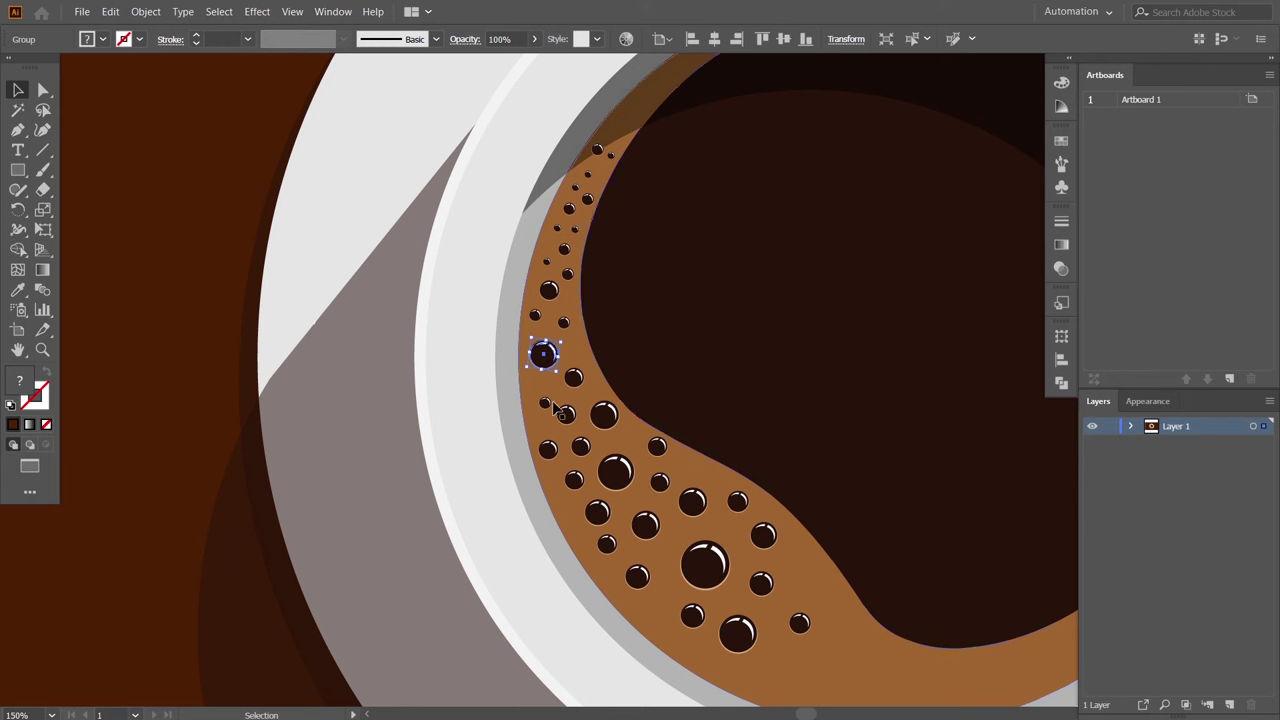
{"action": "scroll", "coordinate": [849, 489], "scroll_direction": "up", "scroll_amount": 1}
{"action": "scroll", "coordinate": [700, 477], "scroll_direction": "up", "scroll_amount": 1}
{"action": "scroll", "coordinate": [709, 451], "scroll_direction": "up", "scroll_amount": 1}
{"action": "scroll", "coordinate": [598, 673], "scroll_direction": "up", "scroll_amount": 2}
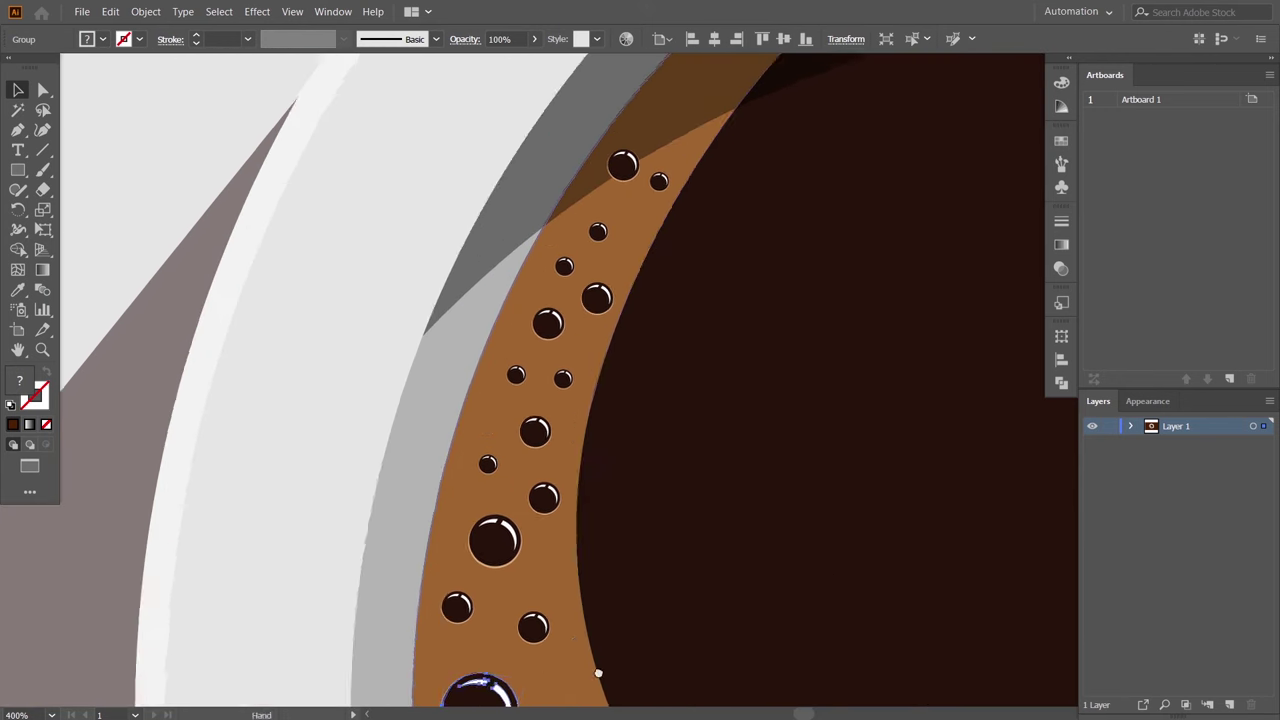
{"action": "scroll", "coordinate": [598, 673], "scroll_direction": "up", "scroll_amount": 2}
{"action": "left_click_drag", "start_coordinate": [620, 260], "coordinate": [637, 229]}
{"action": "left_click_drag", "start_coordinate": [668, 184], "coordinate": [685, 195]}
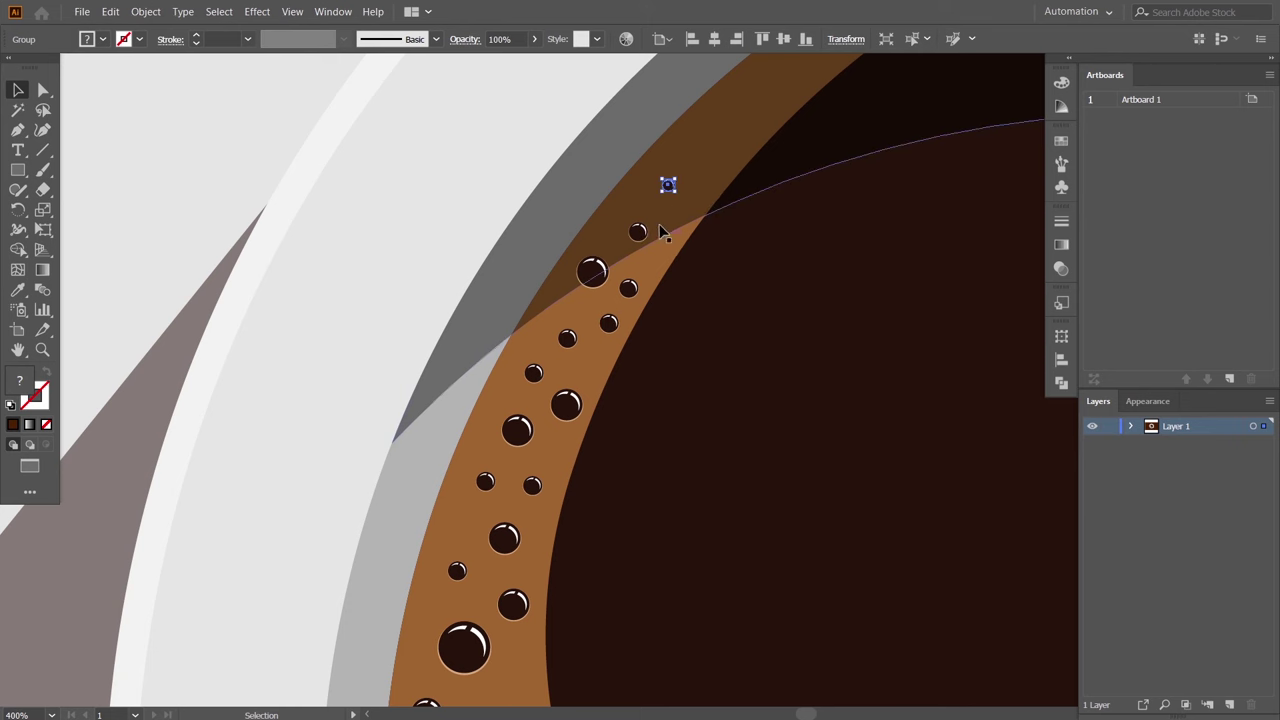
Fill the shadowed band with small bubble copies reaching up to the rim.
{"action": "scroll", "coordinate": [600, 355], "scroll_direction": "up", "scroll_amount": 1}
{"action": "scroll", "coordinate": [600, 355], "scroll_direction": "right", "scroll_amount": 1}
{"action": "scroll", "coordinate": [600, 290], "scroll_direction": "up", "scroll_amount": 2}
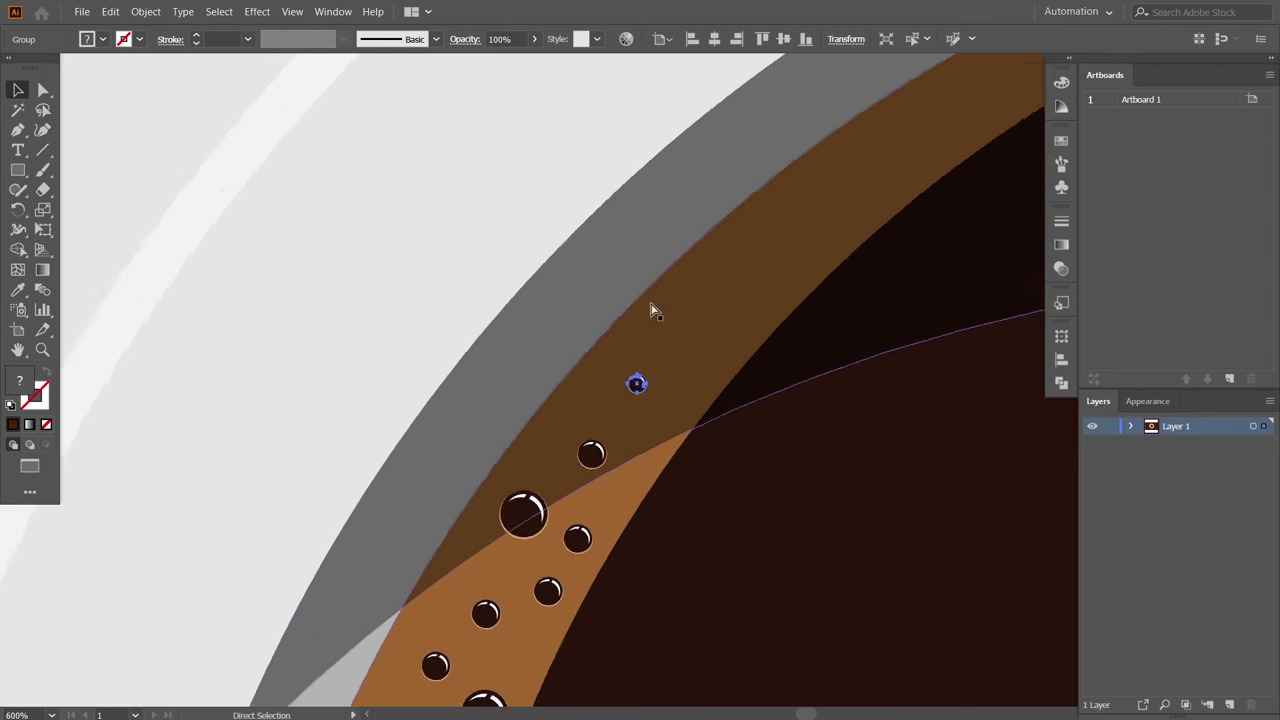
{"action": "left_click_drag", "start_coordinate": [600, 375], "coordinate": [545, 403]}
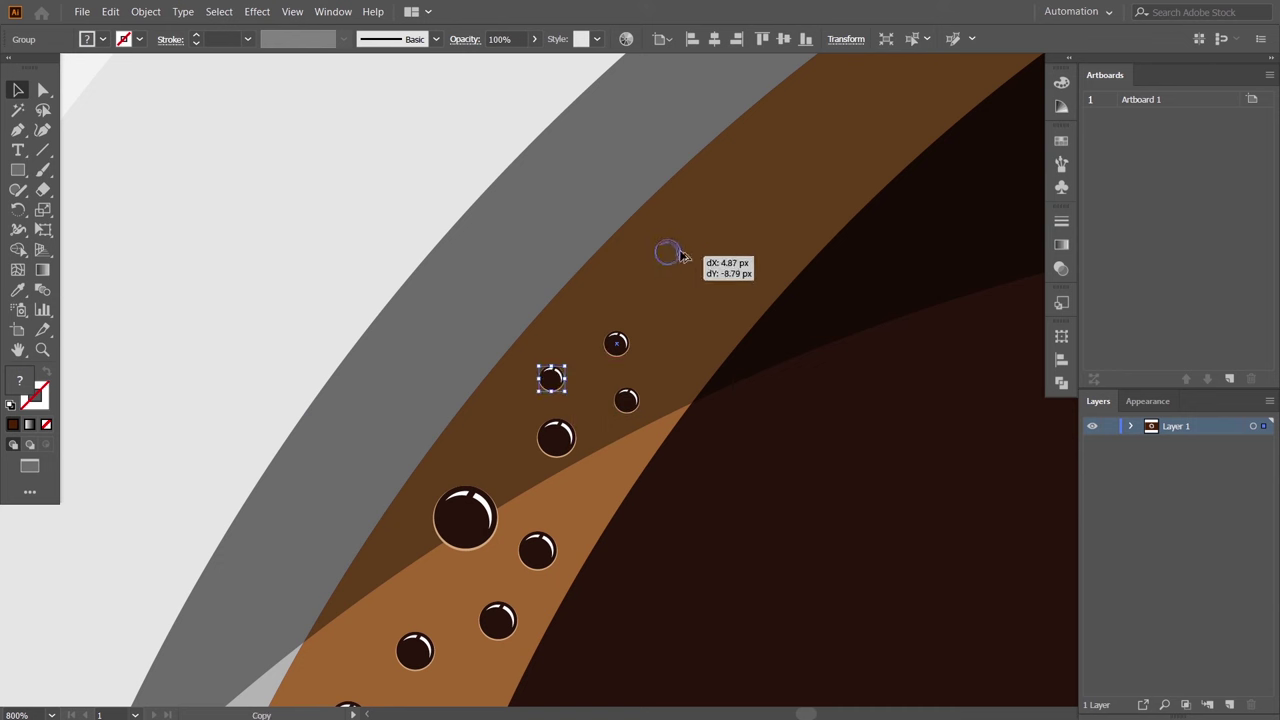
{"action": "left_click_drag", "start_coordinate": [616, 343], "coordinate": [673, 250]}
{"action": "mouse_move", "coordinate": [673, 250]}
{"action": "left_mouse_down"}
{"action": "mouse_move", "coordinate": [673, 310]}
{"action": "mouse_move", "coordinate": [625, 275]}
{"action": "left_mouse_up"}
{"action": "left_click_drag", "start_coordinate": [625, 275], "coordinate": [772, 203]}
{"action": "mouse_move", "coordinate": [680, 311]}
{"action": "left_mouse_down"}
{"action": "mouse_move", "coordinate": [740, 264]}
{"action": "mouse_move", "coordinate": [727, 200]}
{"action": "left_mouse_up"}
Rearrange the lower bubbles for even spacing and add two more small copies.
{"action": "left_click_drag", "start_coordinate": [556, 543], "coordinate": [579, 523]}
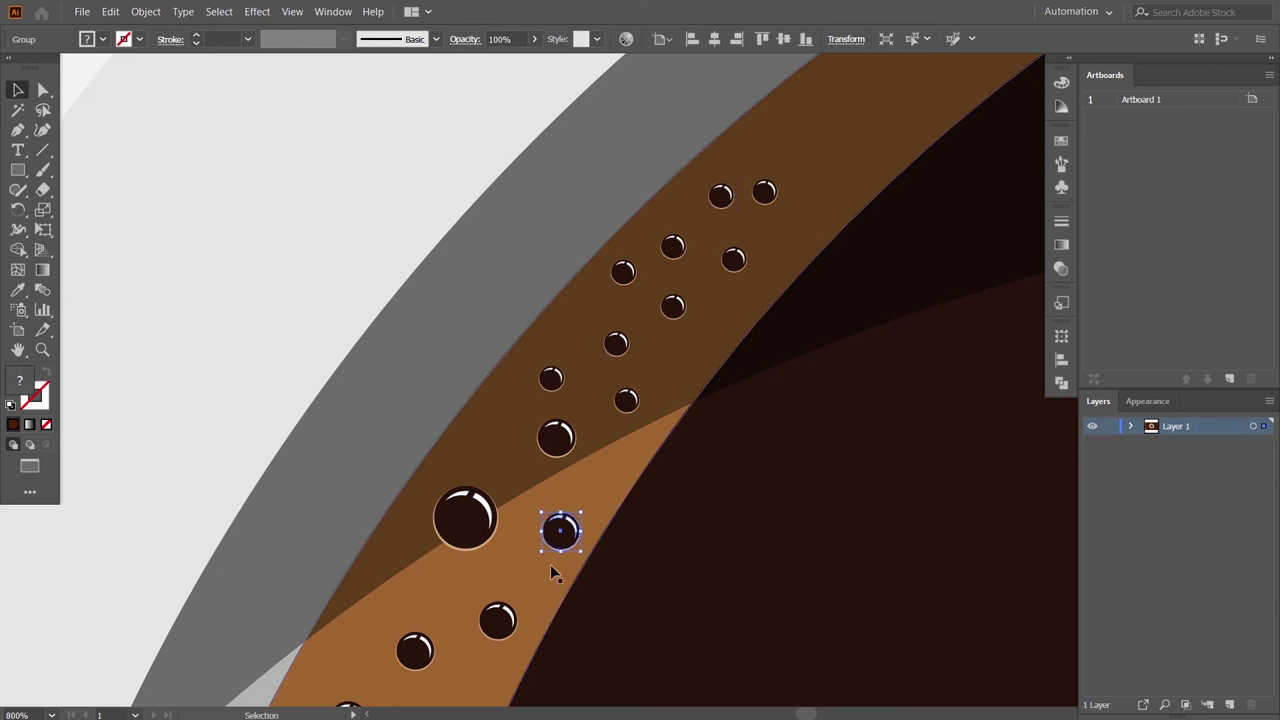
{"action": "scroll", "coordinate": [700, 391], "scroll_direction": "down", "scroll_amount": 3}
{"action": "left_click_drag", "start_coordinate": [477, 529], "coordinate": [494, 502]}
{"action": "left_click", "coordinate": [470, 371]}
{"action": "left_click_drag", "start_coordinate": [412, 470], "coordinate": [386, 470]}
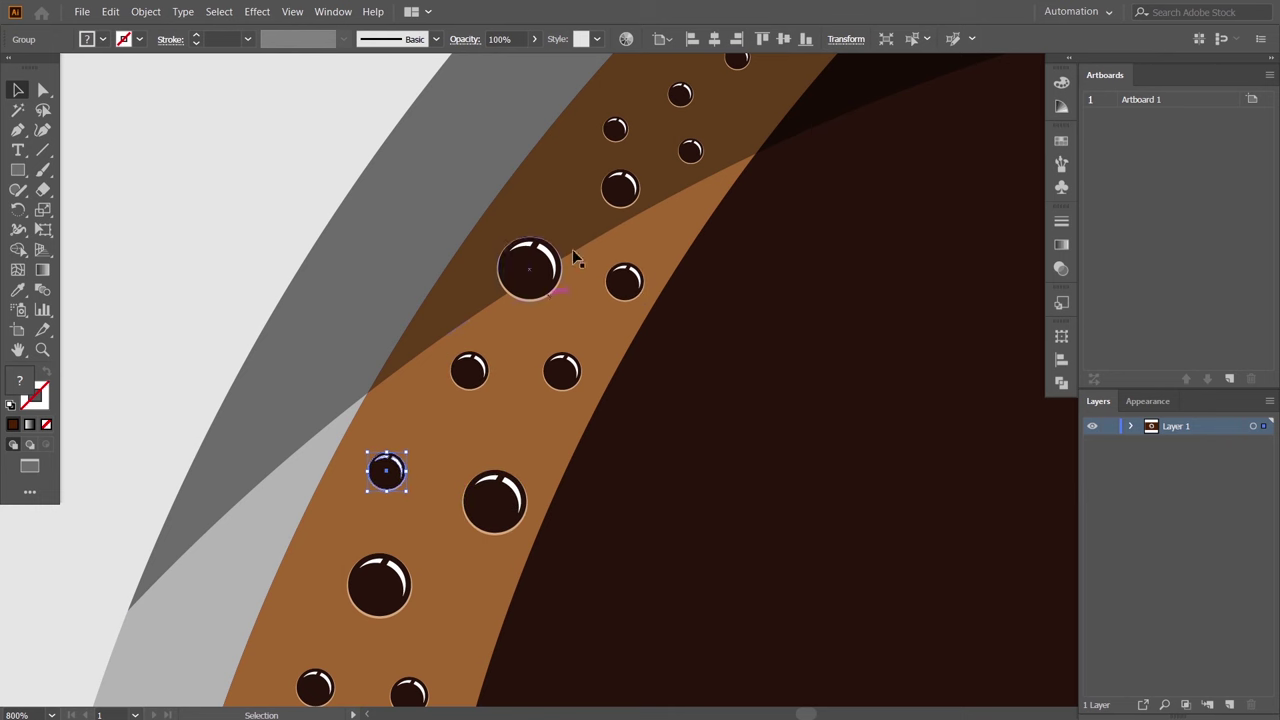
{"action": "mouse_move", "coordinate": [690, 157]}
{"action": "left_mouse_down"}
{"action": "mouse_move", "coordinate": [494, 426]}
{"action": "mouse_move", "coordinate": [454, 617]}
{"action": "left_mouse_up"}
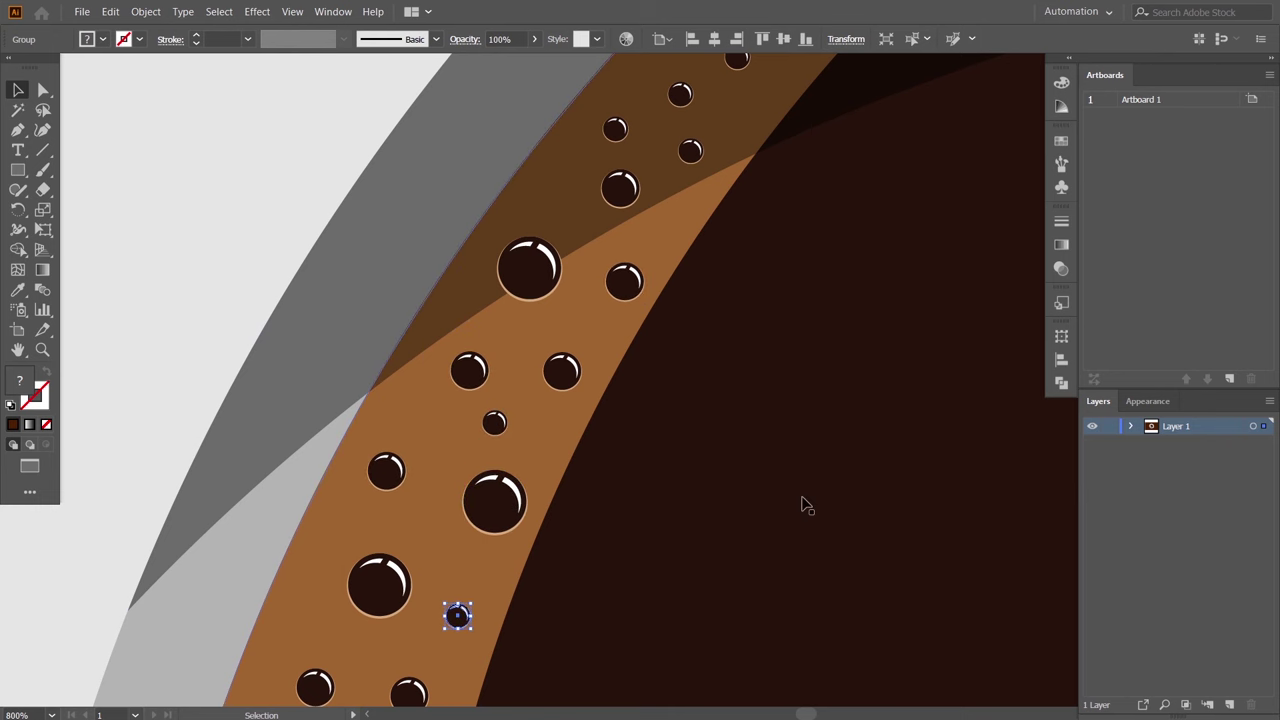
{"action": "key", "text": "ctrl+minus"}
{"action": "key", "text": "ctrl+minus"}
{"action": "key", "text": "ctrl+minus"}
{"action": "key", "text": "ctrl+minus"}
{"action": "key", "text": "ctrl+minus"}
{"action": "key", "text": "v"}
{"action": "left_click", "coordinate": [951, 582]}
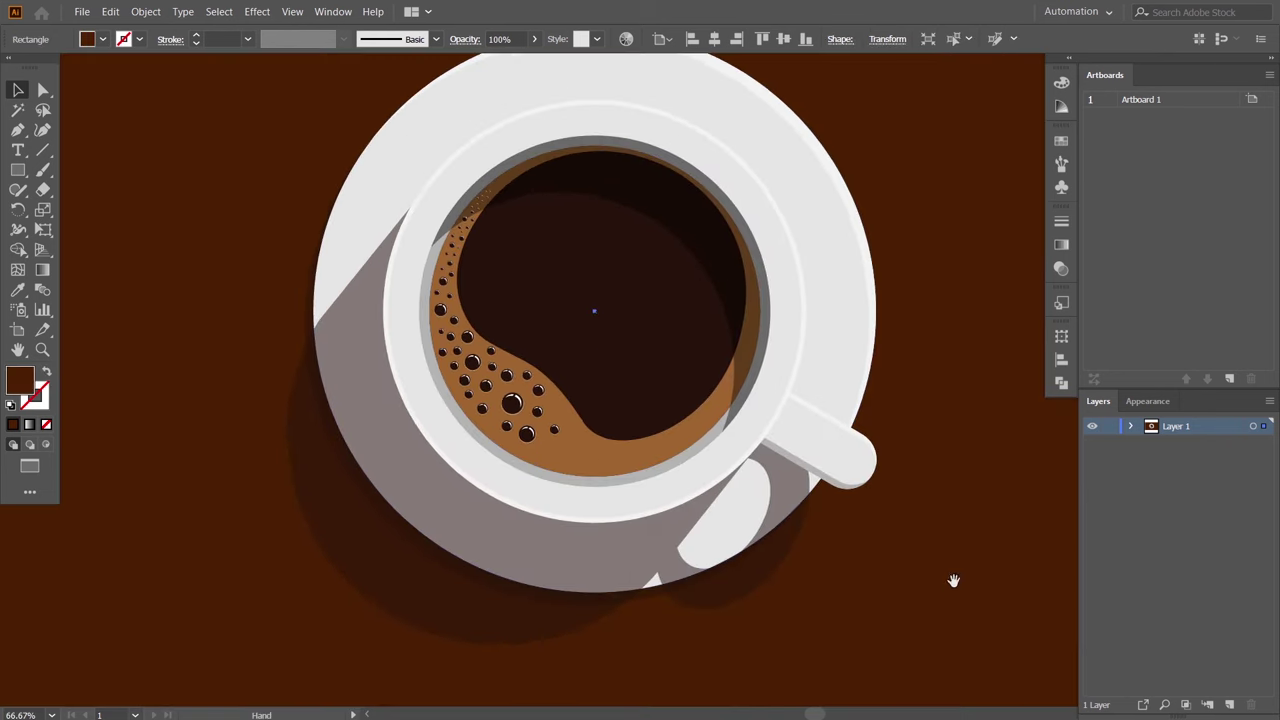
Even out the bubble spacing and add bubble copies along the lower swirl.
{"action": "scroll", "coordinate": [772, 579], "scroll_direction": "up", "scroll_amount": 2}
{"action": "scroll", "coordinate": [737, 554], "scroll_direction": "up", "scroll_amount": 1}
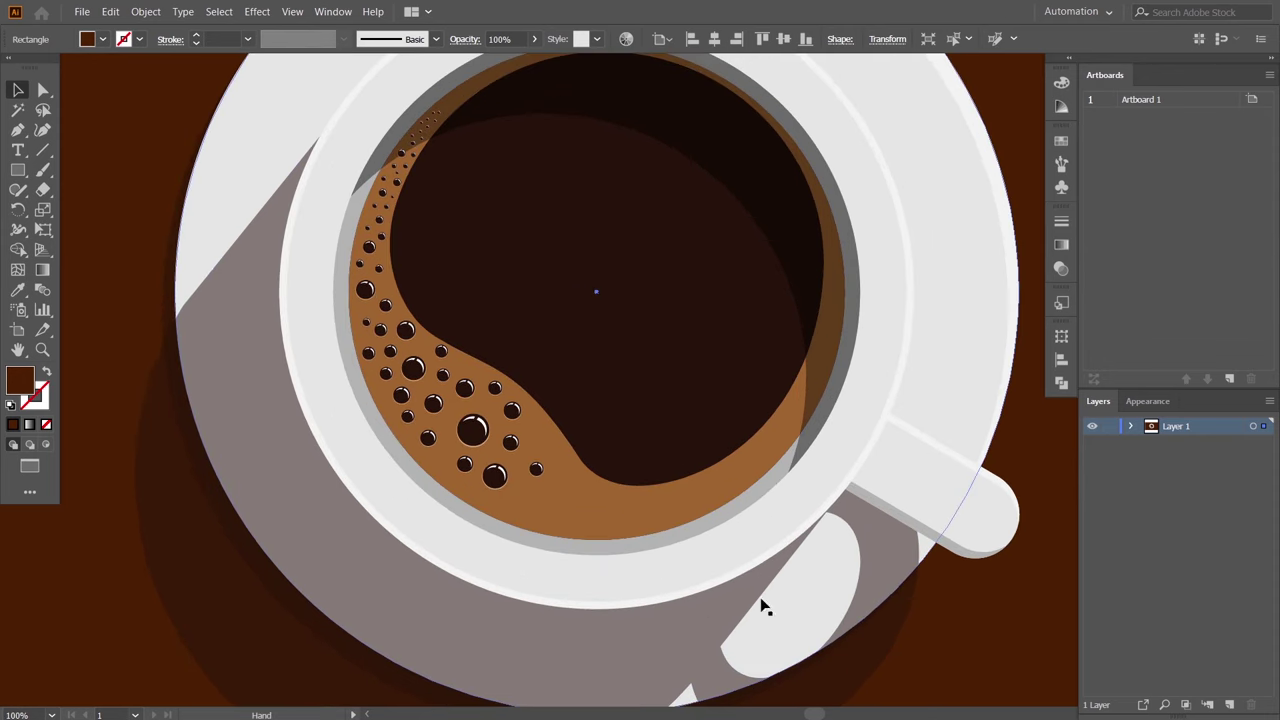
{"action": "scroll", "coordinate": [646, 640], "scroll_direction": "up", "scroll_amount": 2}
{"action": "scroll", "coordinate": [394, 408], "scroll_direction": "up", "scroll_amount": 1}
{"action": "left_click_drag", "start_coordinate": [394, 401], "coordinate": [403, 418]}
{"action": "mouse_move", "coordinate": [511, 295]}
{"action": "left_mouse_down"}
{"action": "mouse_move", "coordinate": [505, 311]}
{"action": "mouse_move", "coordinate": [409, 288]}
{"action": "mouse_move", "coordinate": [449, 340]}
{"action": "left_mouse_up"}
{"action": "scroll", "coordinate": [420, 278], "scroll_direction": "up", "scroll_amount": 1}
{"action": "left_click_drag", "start_coordinate": [256, 180], "coordinate": [408, 395]}
{"action": "scroll", "coordinate": [476, 400], "scroll_direction": "down", "scroll_amount": 4}
{"action": "scroll", "coordinate": [476, 400], "scroll_direction": "right", "scroll_amount": 4}
{"action": "mouse_move", "coordinate": [369, 254]}
{"action": "left_mouse_down"}
{"action": "mouse_move", "coordinate": [507, 304]}
{"action": "mouse_move", "coordinate": [550, 340]}
{"action": "left_mouse_up"}
Place small bubble copies down the swirl toward the cream's bottom edge.
{"action": "left_click_drag", "start_coordinate": [508, 400], "coordinate": [488, 439]}
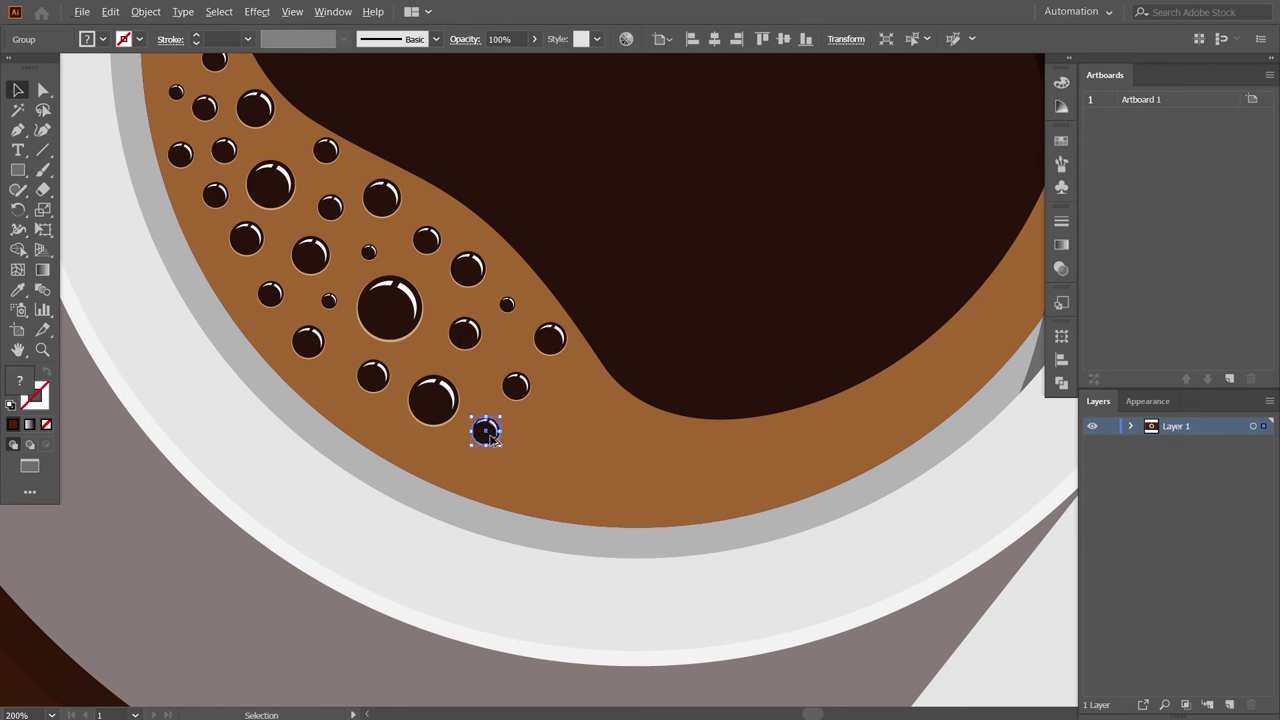
{"action": "left_click_drag", "start_coordinate": [575, 434], "coordinate": [576, 434]}
{"action": "left_click_drag", "start_coordinate": [513, 352], "coordinate": [535, 447]}
{"action": "left_click_drag", "start_coordinate": [512, 318], "coordinate": [641, 432]}
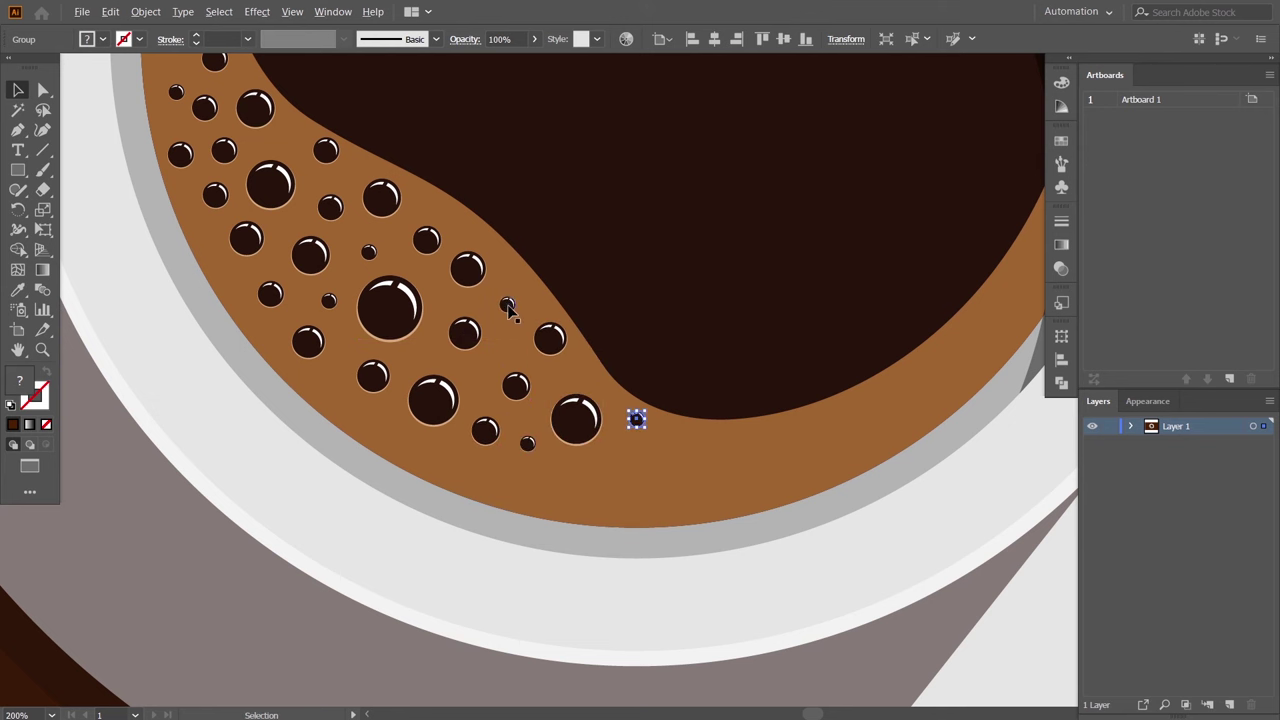
{"action": "left_click", "coordinate": [509, 380]}
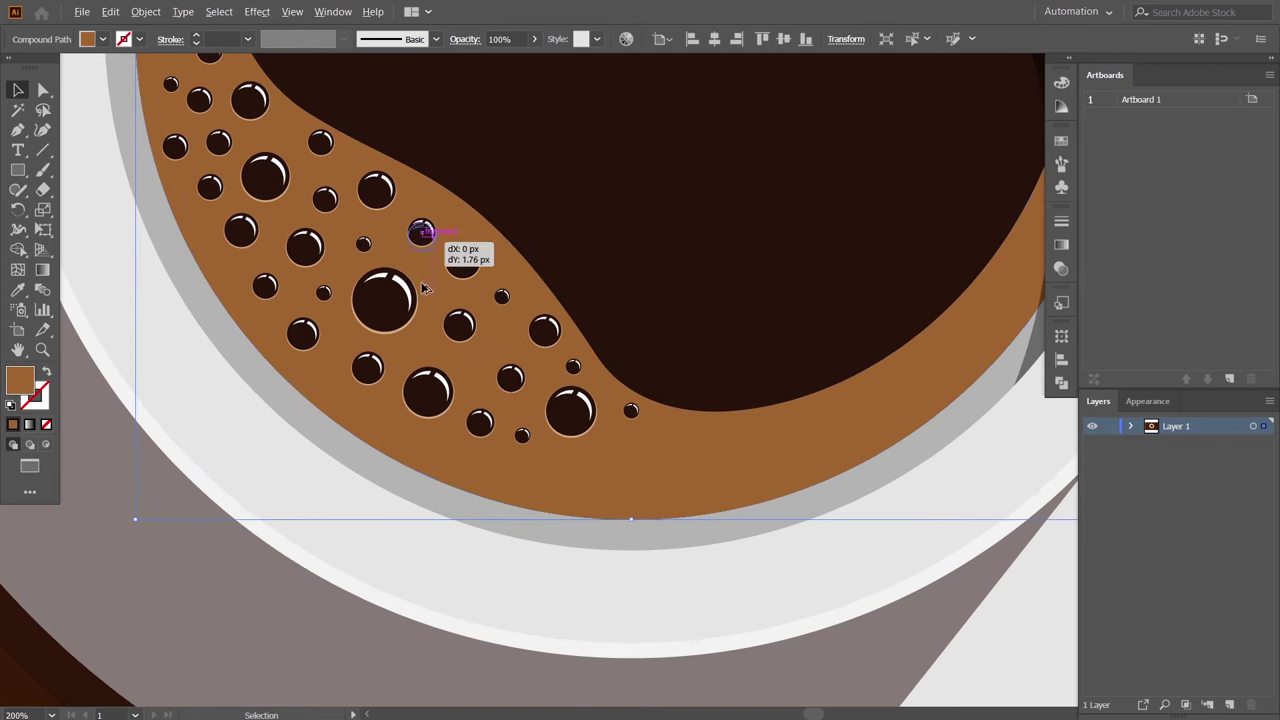
{"action": "left_click_drag", "start_coordinate": [424, 289], "coordinate": [421, 425]}
{"action": "left_click_drag", "start_coordinate": [362, 380], "coordinate": [380, 423]}
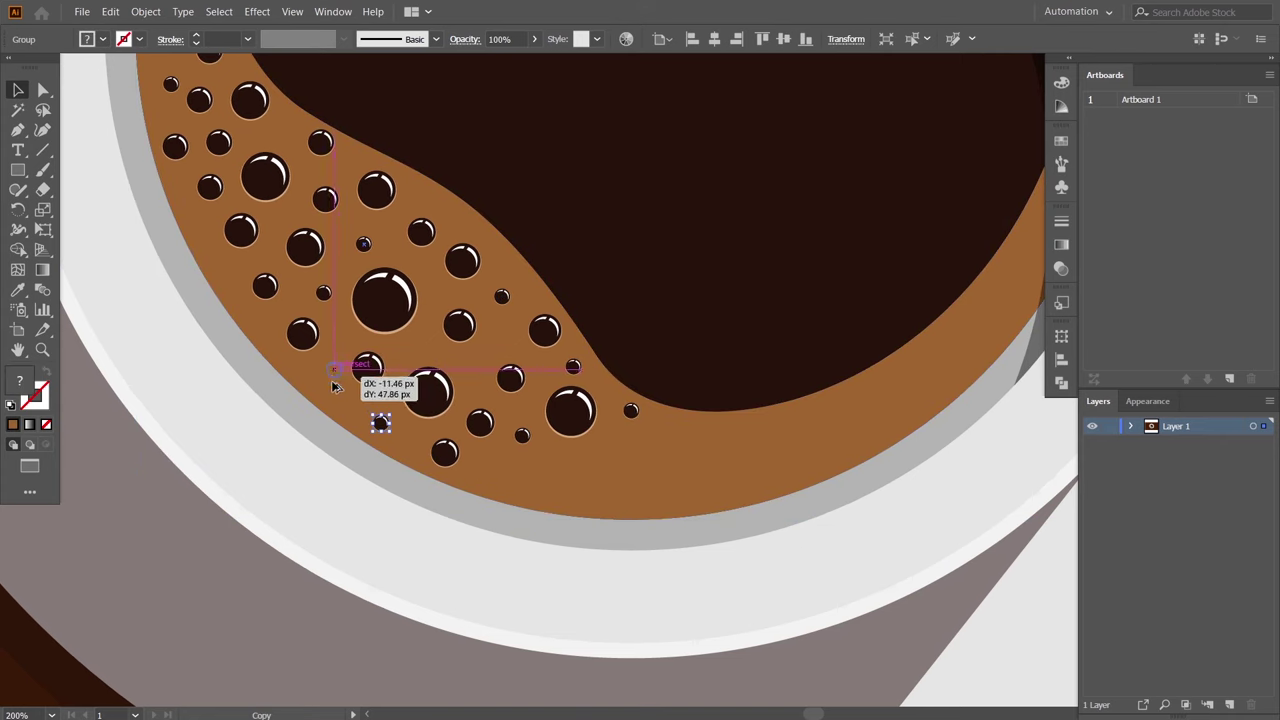
{"action": "left_click_drag", "start_coordinate": [335, 387], "coordinate": [335, 387]}
{"action": "scroll", "coordinate": [543, 551], "scroll_direction": "right", "scroll_amount": 2}
{"action": "scroll", "coordinate": [677, 574], "scroll_direction": "up", "scroll_amount": 1}
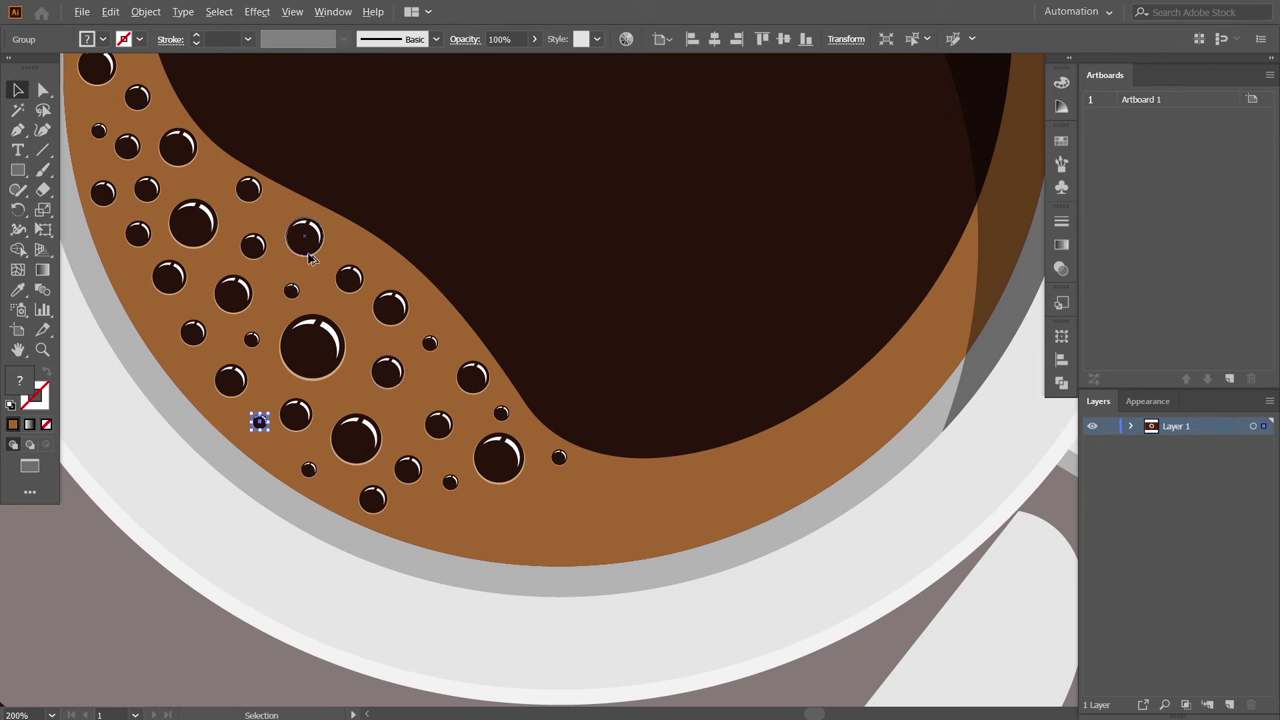
{"action": "left_click_drag", "start_coordinate": [309, 256], "coordinate": [452, 540]}
{"action": "scroll", "coordinate": [703, 577], "scroll_direction": "down", "scroll_amount": 1}
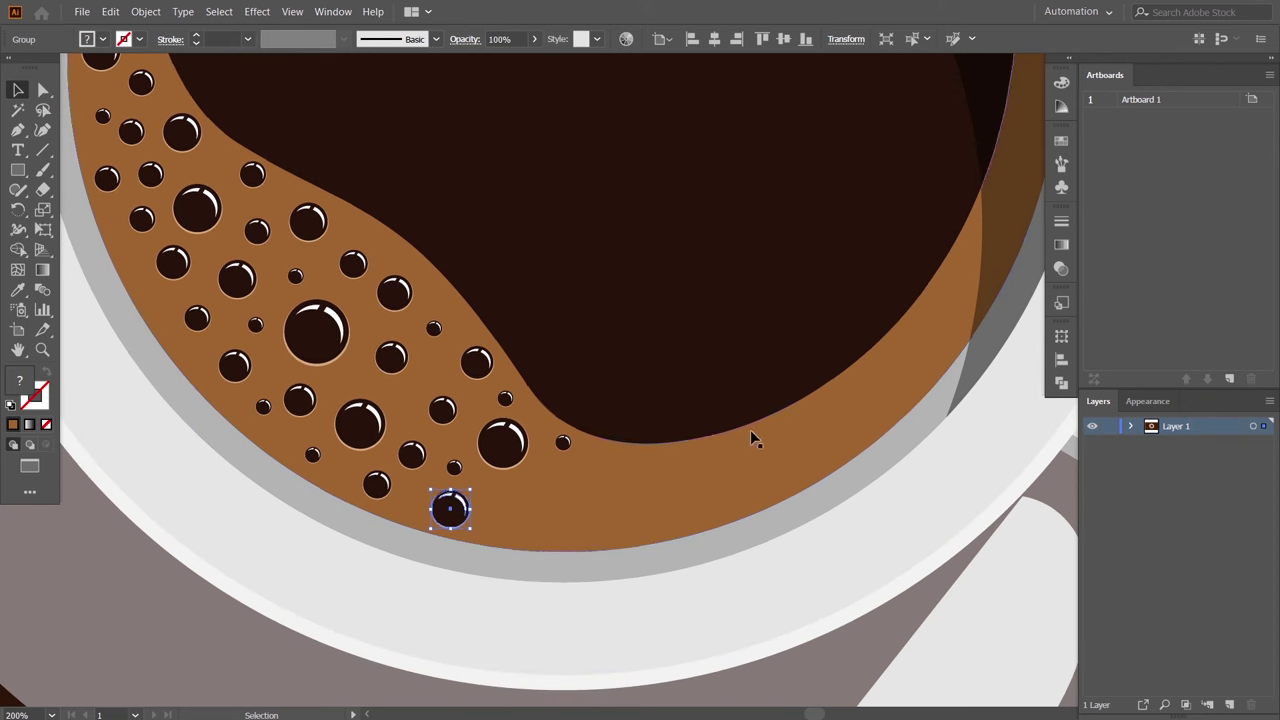
Trail small and medium bubble copies along the bottom curve and up the right side.
{"action": "left_click_drag", "start_coordinate": [510, 495], "coordinate": [623, 488]}
{"action": "left_click_drag", "start_coordinate": [555, 515], "coordinate": [547, 519]}
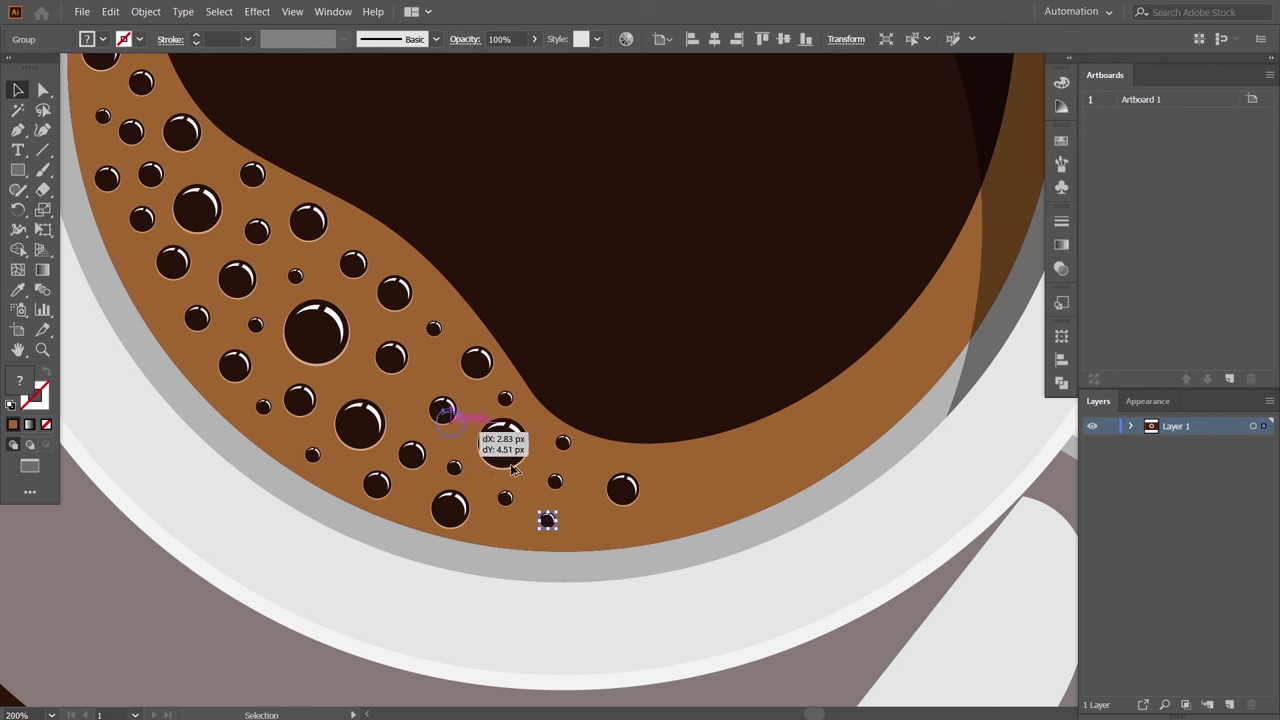
{"action": "left_click_drag", "start_coordinate": [502, 443], "coordinate": [585, 467]}
{"action": "left_click_drag", "start_coordinate": [603, 543], "coordinate": [700, 523]}
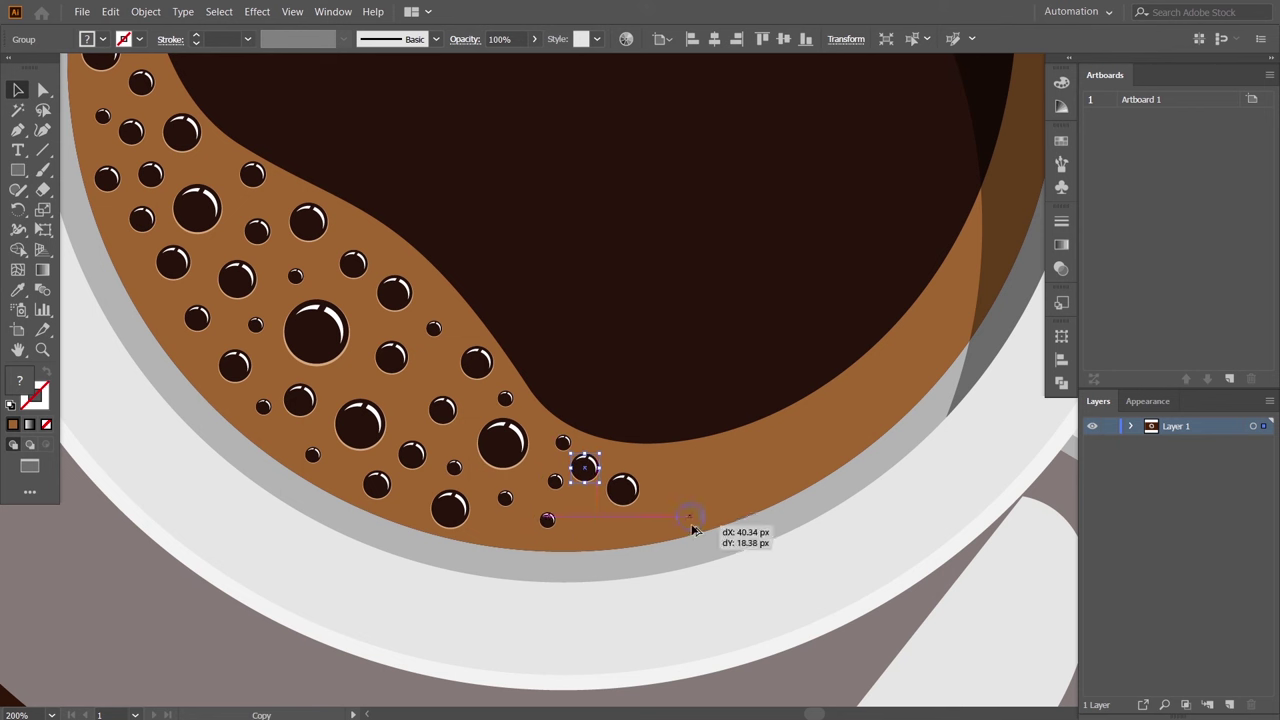
{"action": "mouse_move", "coordinate": [624, 490]}
{"action": "left_mouse_down"}
{"action": "mouse_move", "coordinate": [607, 523]}
{"action": "mouse_move", "coordinate": [658, 467]}
{"action": "mouse_move", "coordinate": [650, 510]}
{"action": "left_mouse_up"}
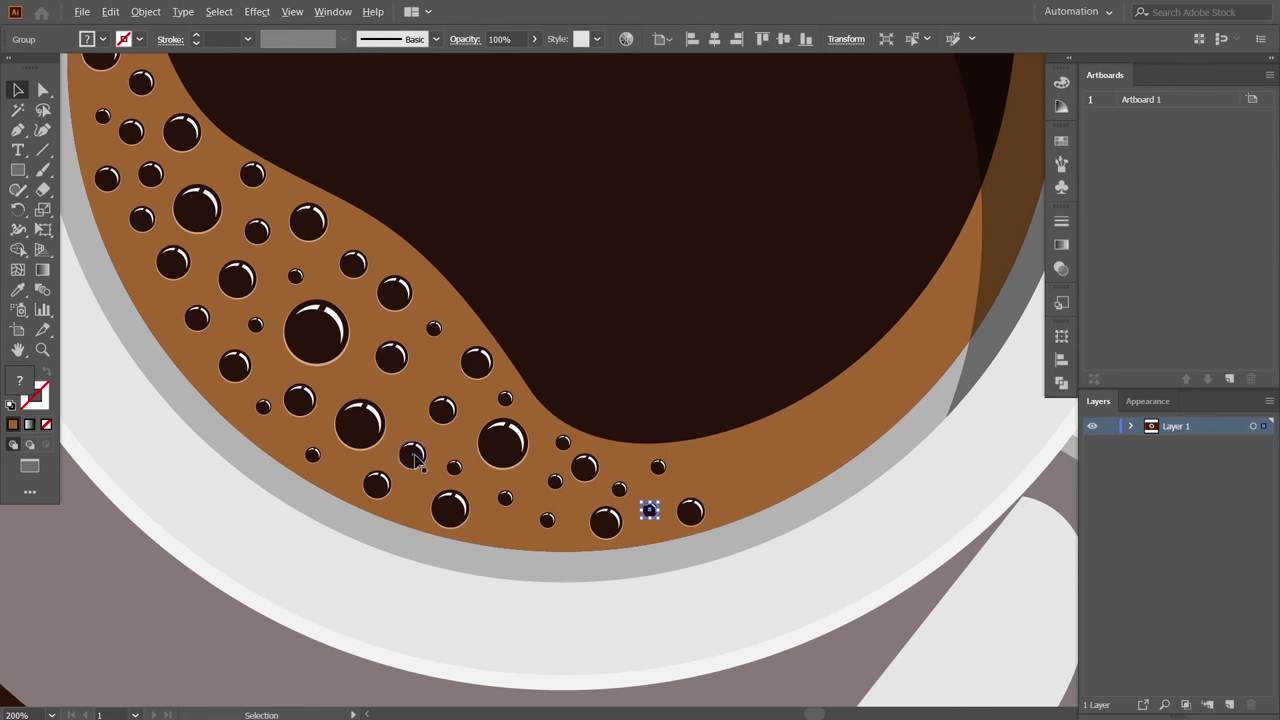
{"action": "mouse_move", "coordinate": [510, 537]}
{"action": "left_mouse_down"}
{"action": "mouse_move", "coordinate": [848, 436]}
{"action": "mouse_move", "coordinate": [930, 334]}
{"action": "left_mouse_up"}
{"action": "mouse_move", "coordinate": [670, 476]}
{"action": "left_mouse_down"}
{"action": "mouse_move", "coordinate": [797, 476]}
{"action": "mouse_move", "coordinate": [767, 491]}
{"action": "mouse_move", "coordinate": [795, 435]}
{"action": "mouse_move", "coordinate": [855, 395]}
{"action": "mouse_move", "coordinate": [920, 391]}
{"action": "mouse_move", "coordinate": [896, 366]}
{"action": "left_mouse_up"}
Add three small bubble copies along the cup's right rim.
{"action": "scroll", "coordinate": [437, 423], "scroll_direction": "up", "scroll_amount": 2}
{"action": "left_click_drag", "start_coordinate": [875, 448], "coordinate": [960, 375]}
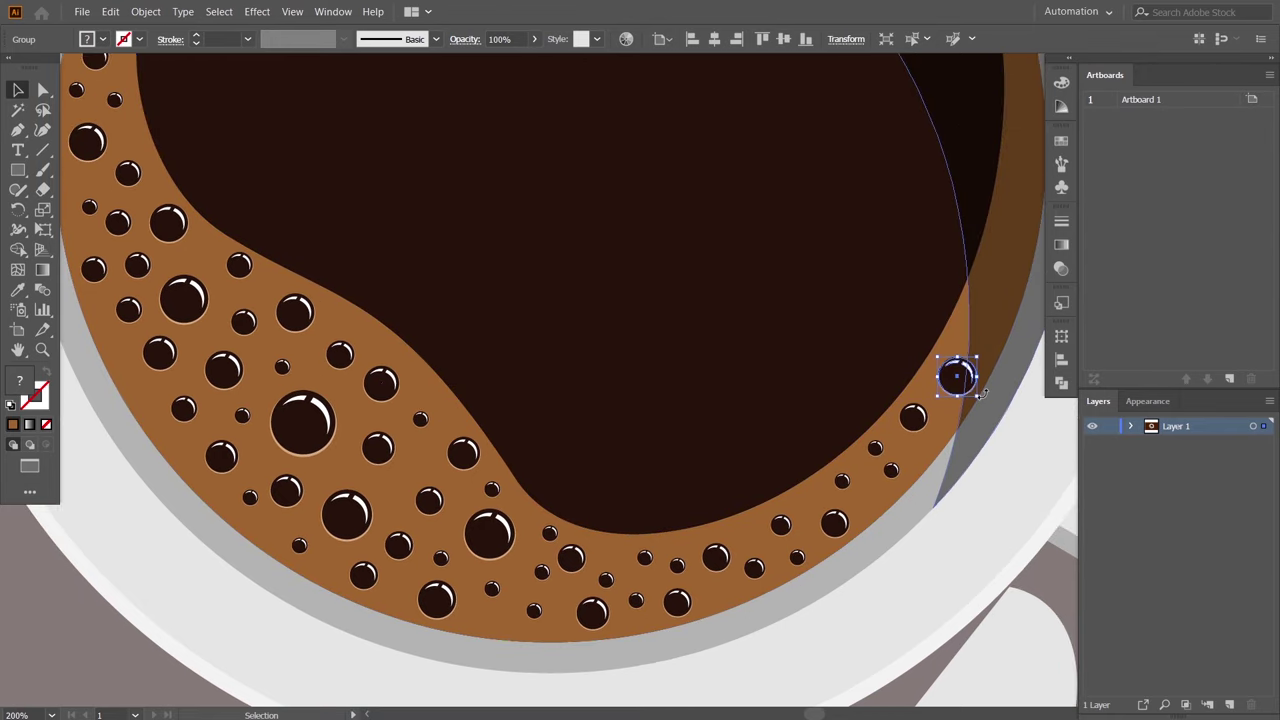
{"action": "scroll", "coordinate": [990, 552], "scroll_direction": "right", "scroll_amount": 2}
{"action": "scroll", "coordinate": [990, 552], "scroll_direction": "down", "scroll_amount": 1}
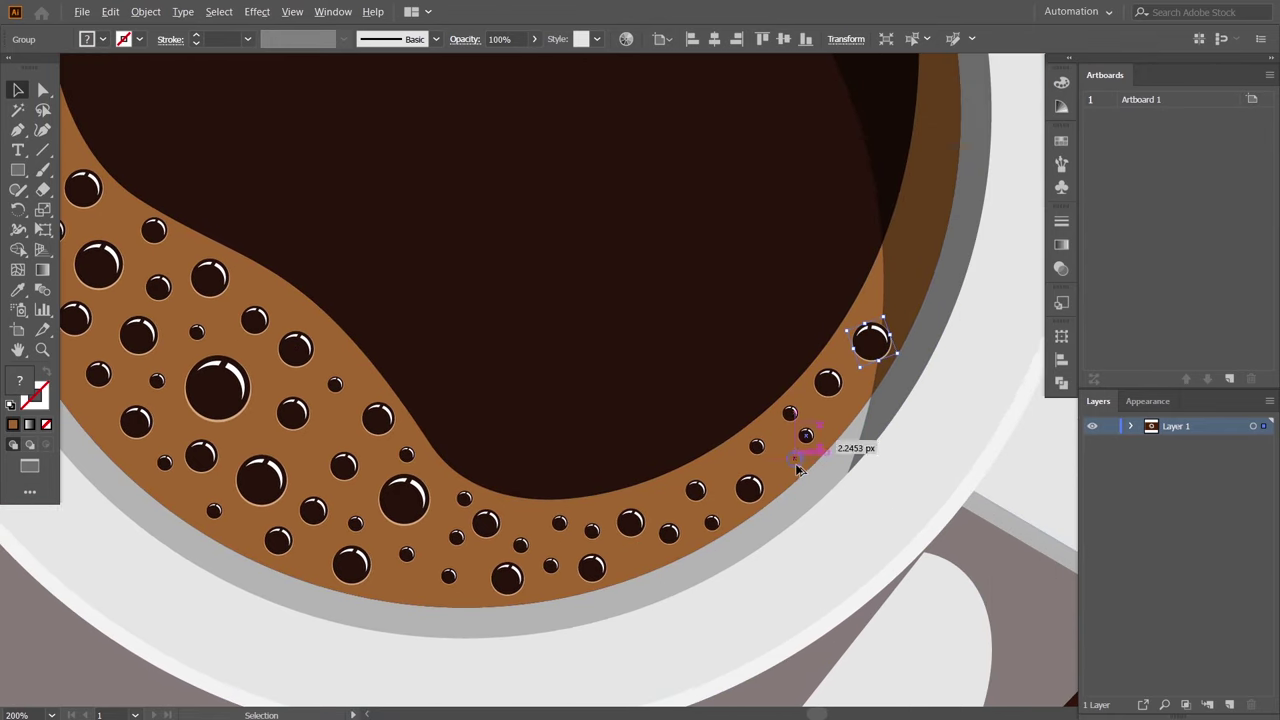
{"action": "mouse_move", "coordinate": [595, 531]}
{"action": "left_mouse_down"}
{"action": "mouse_move", "coordinate": [857, 390]}
{"action": "mouse_move", "coordinate": [890, 284]}
{"action": "mouse_move", "coordinate": [930, 253]}
{"action": "mouse_move", "coordinate": [921, 202]}
{"action": "left_mouse_up"}
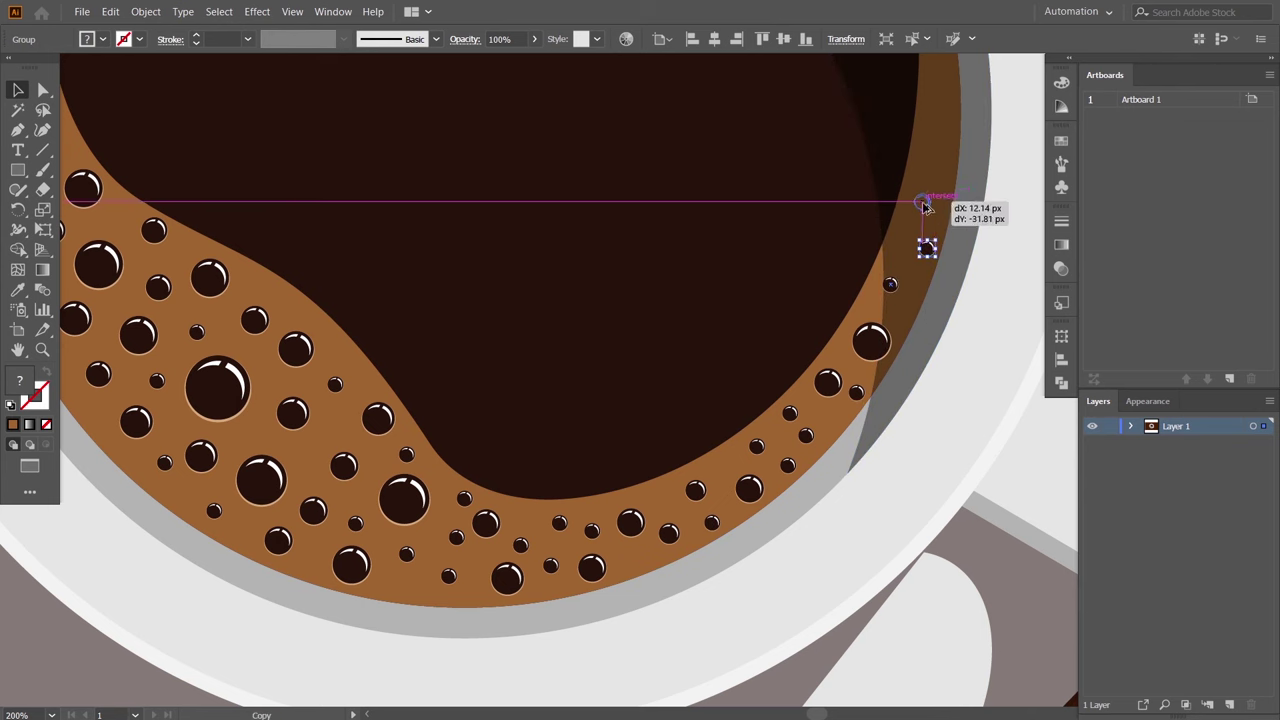
Zoom out, then nudge one small bubble on the cream ring slightly down-left.
{"action": "key", "text": "ctrl+minus"}
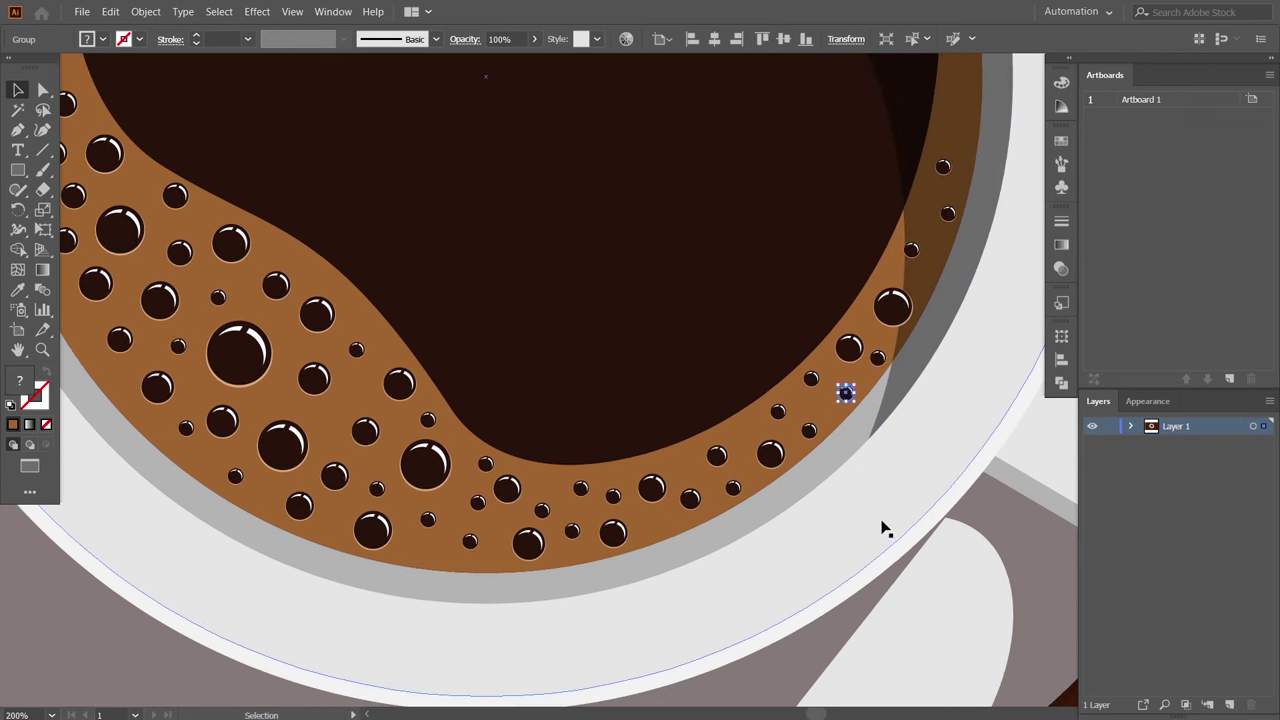
{"action": "key", "text": "ctrl+minus"}
{"action": "key", "text": "ctrl+minus"}
{"action": "key", "text": "ctrl+minus"}
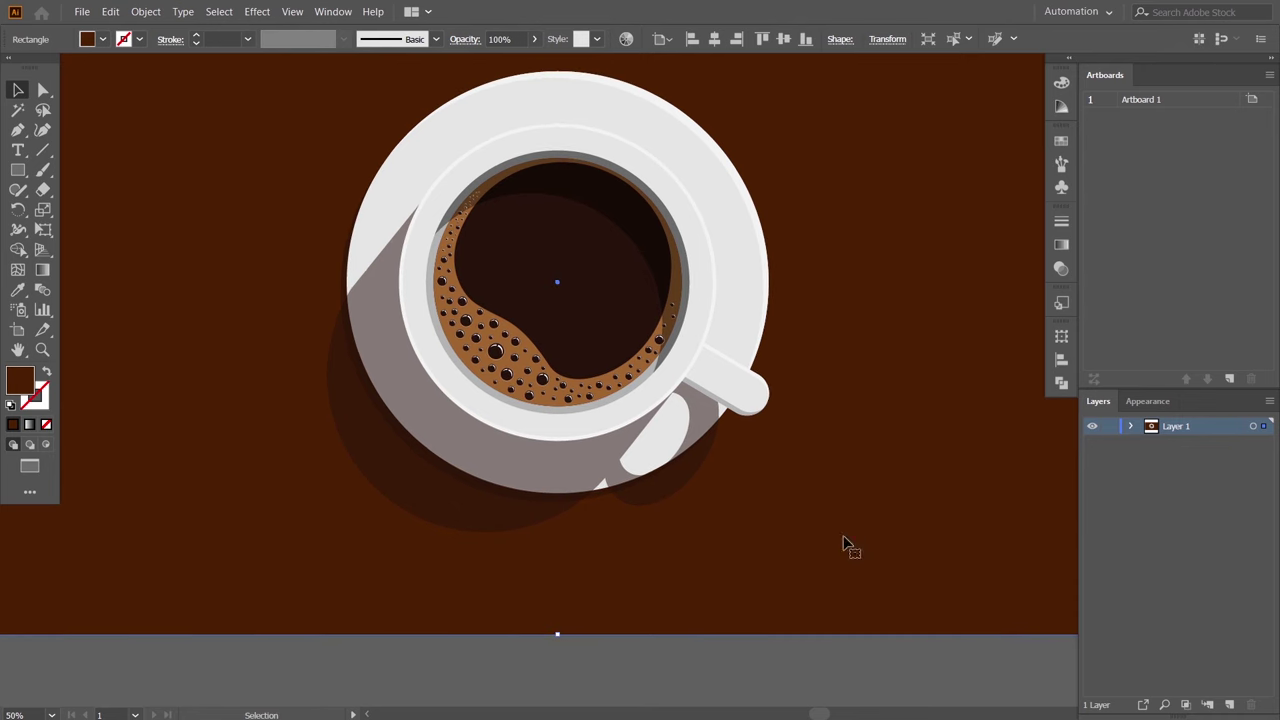
{"action": "scroll", "coordinate": [850, 470], "scroll_direction": "up", "scroll_amount": 3}
{"action": "scroll", "coordinate": [814, 420], "scroll_direction": "up", "scroll_amount": 2}
{"action": "scroll", "coordinate": [740, 520], "scroll_direction": "up", "scroll_amount": 2}
{"action": "scroll", "coordinate": [640, 500], "scroll_direction": "down", "scroll_amount": 1}
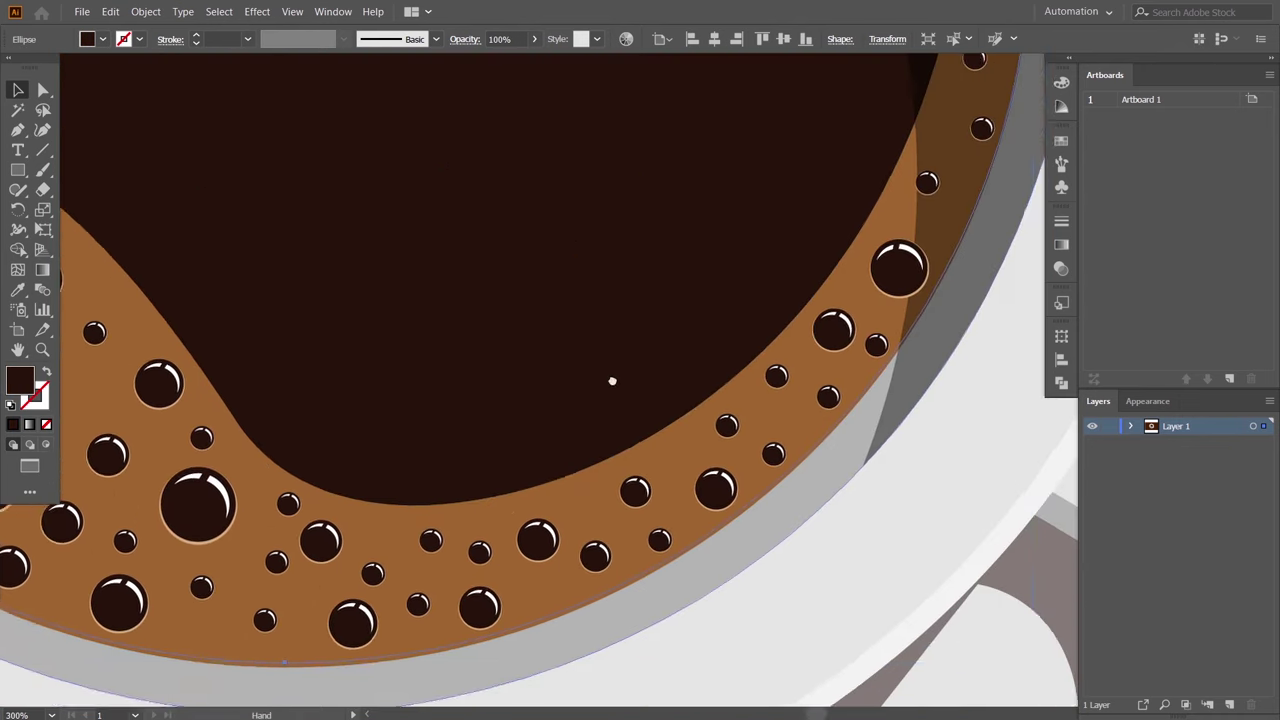
{"action": "left_click_drag", "start_coordinate": [612, 381], "coordinate": [573, 396]}
{"action": "left_click", "coordinate": [797, 420]}
{"action": "left_click_drag", "start_coordinate": [800, 427], "coordinate": [782, 436]}
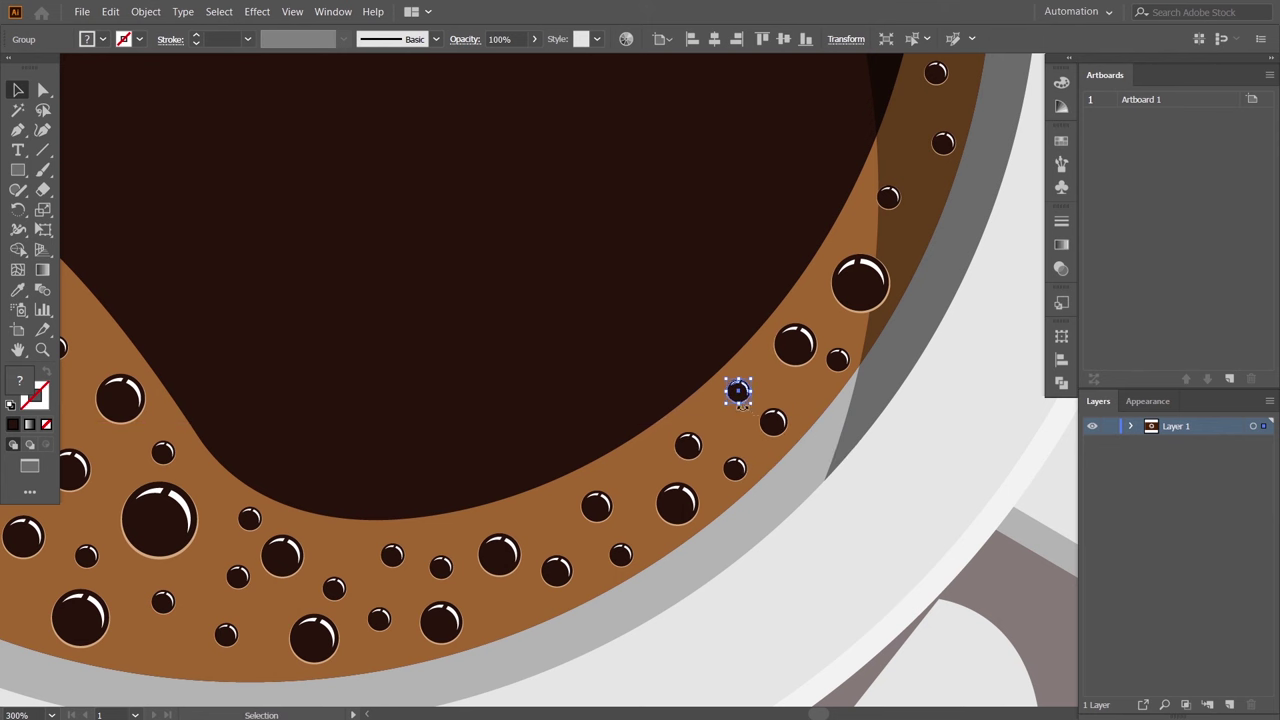
Isolate the bubble group, step back out to Layer 1, and reposition the small bubble.
{"action": "double_click", "coordinate": [736, 471]}
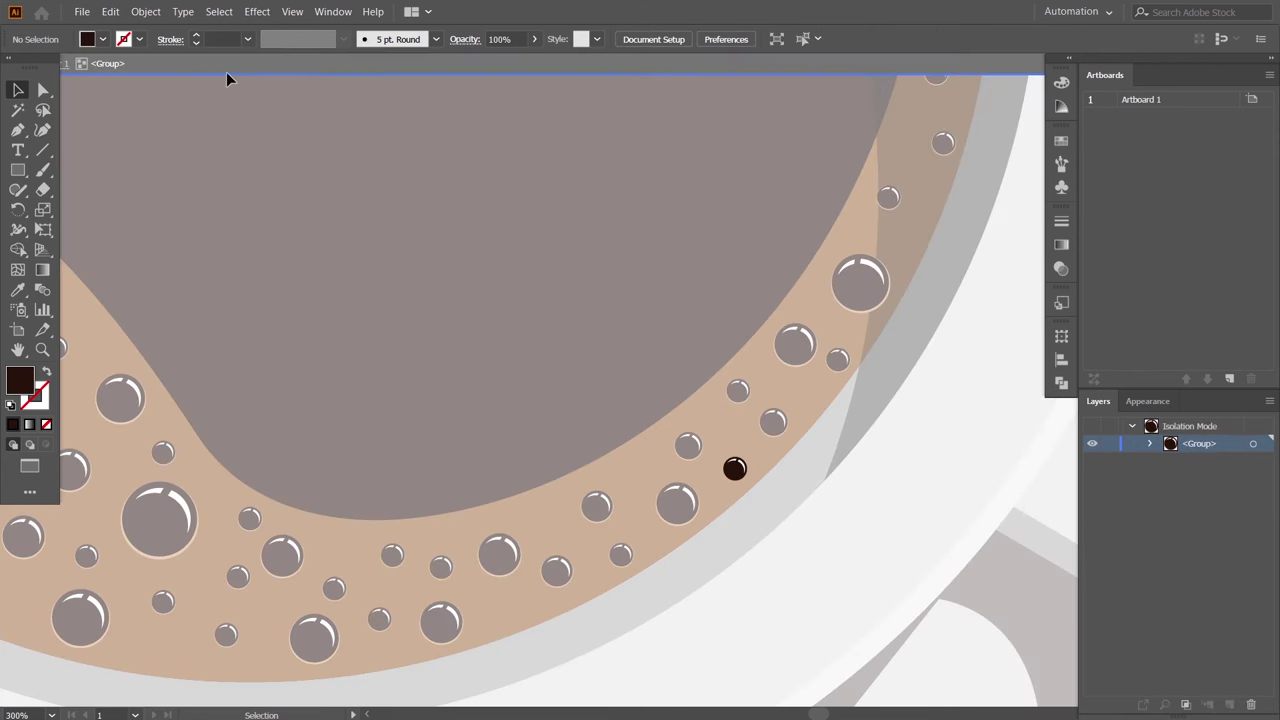
{"action": "left_click", "coordinate": [7, 64]}
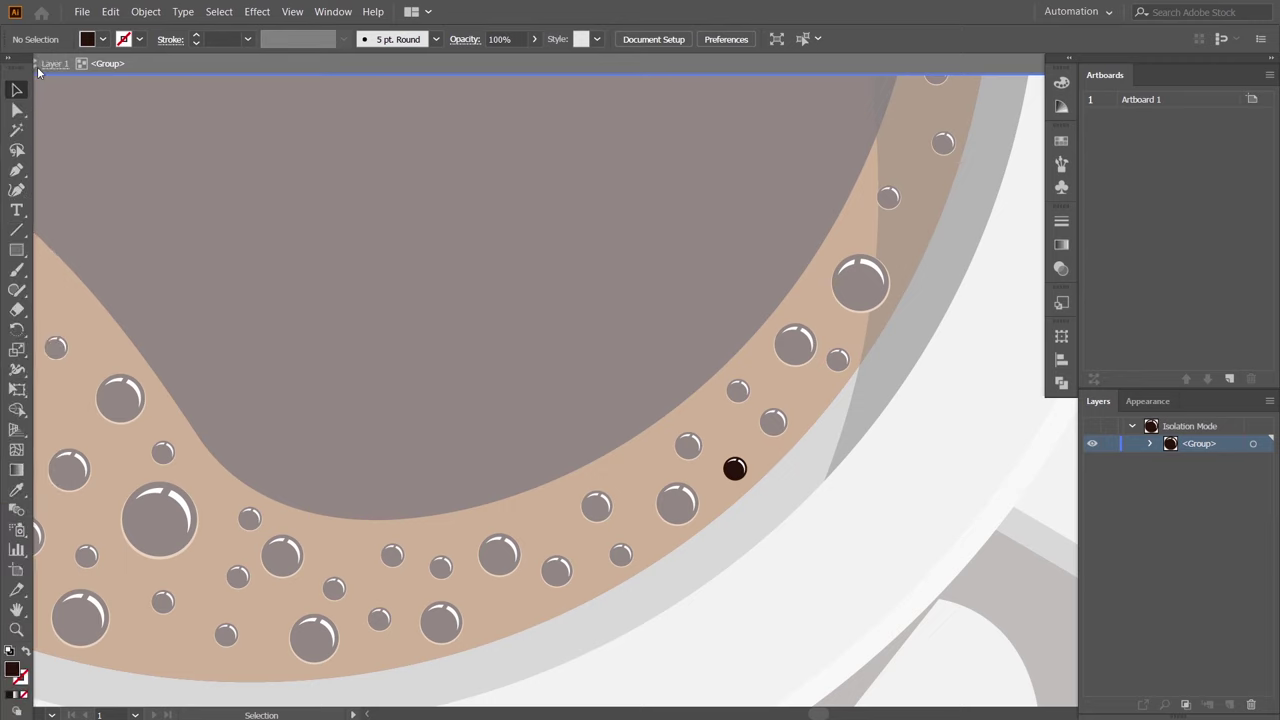
{"action": "left_click", "coordinate": [38, 63]}
{"action": "scroll", "coordinate": [760, 418], "scroll_direction": "down", "scroll_amount": 1}
{"action": "left_click_drag", "start_coordinate": [772, 490], "coordinate": [634, 527]}
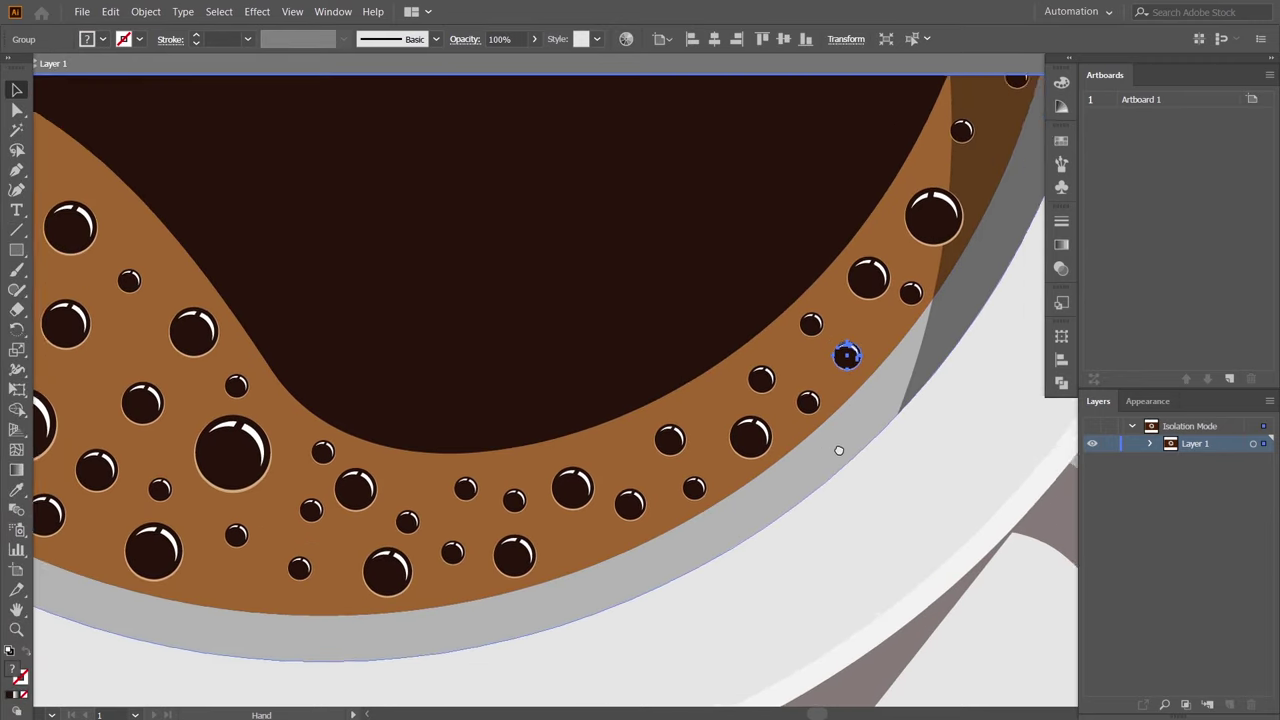
{"action": "left_click_drag", "start_coordinate": [597, 434], "coordinate": [596, 432]}
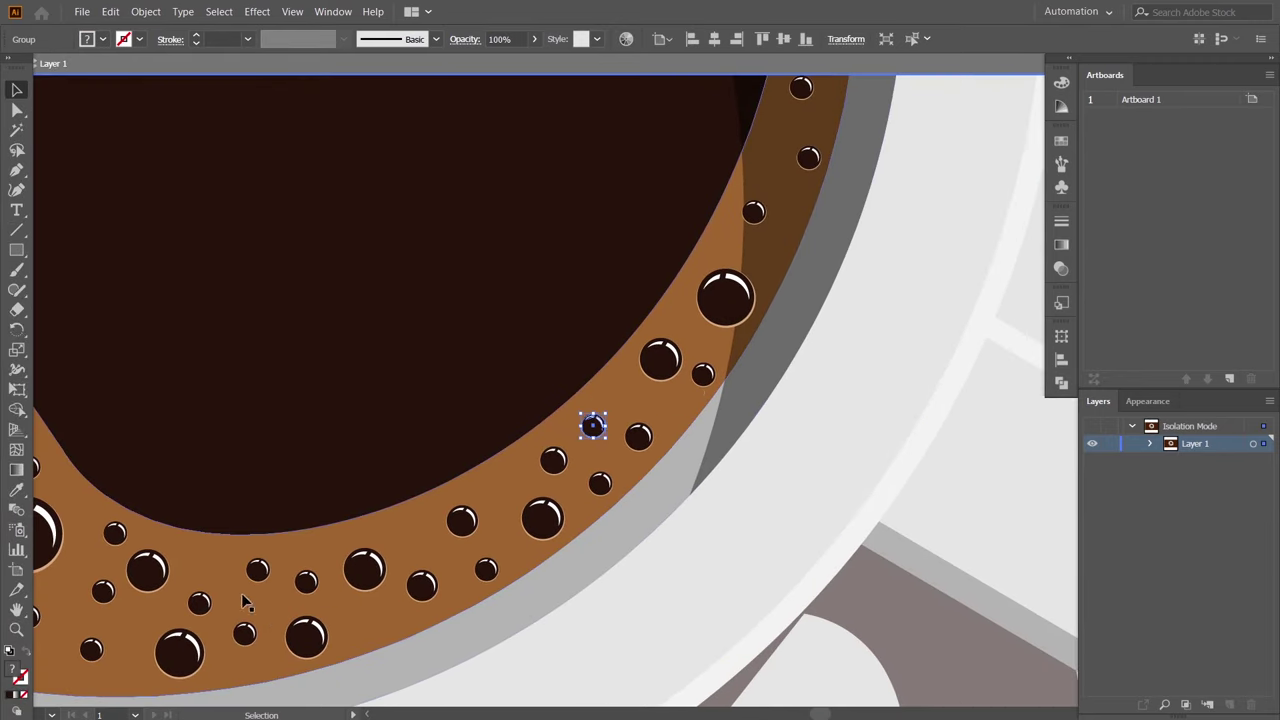
Drop several copies of the small bubble along the cream ring.
{"action": "left_click_drag", "start_coordinate": [702, 373], "coordinate": [626, 391]}
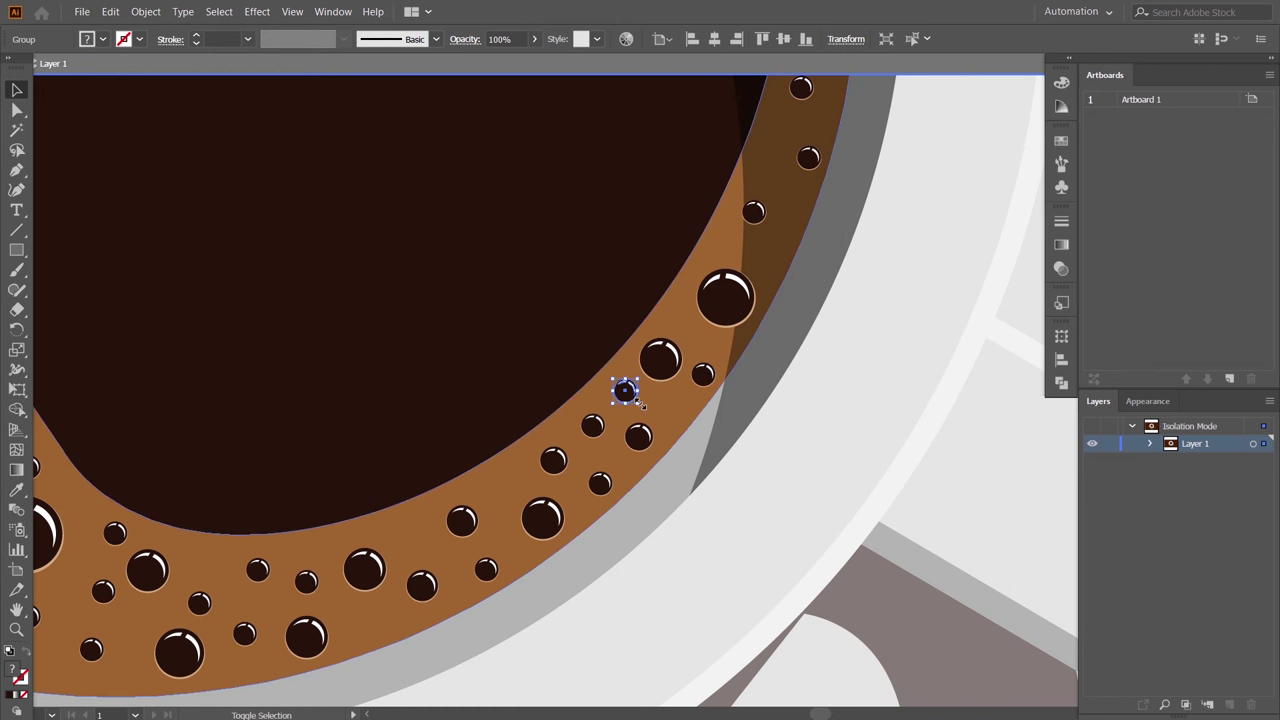
{"action": "key", "text": "ctrl+plus"}
{"action": "key", "text": "ctrl+plus"}
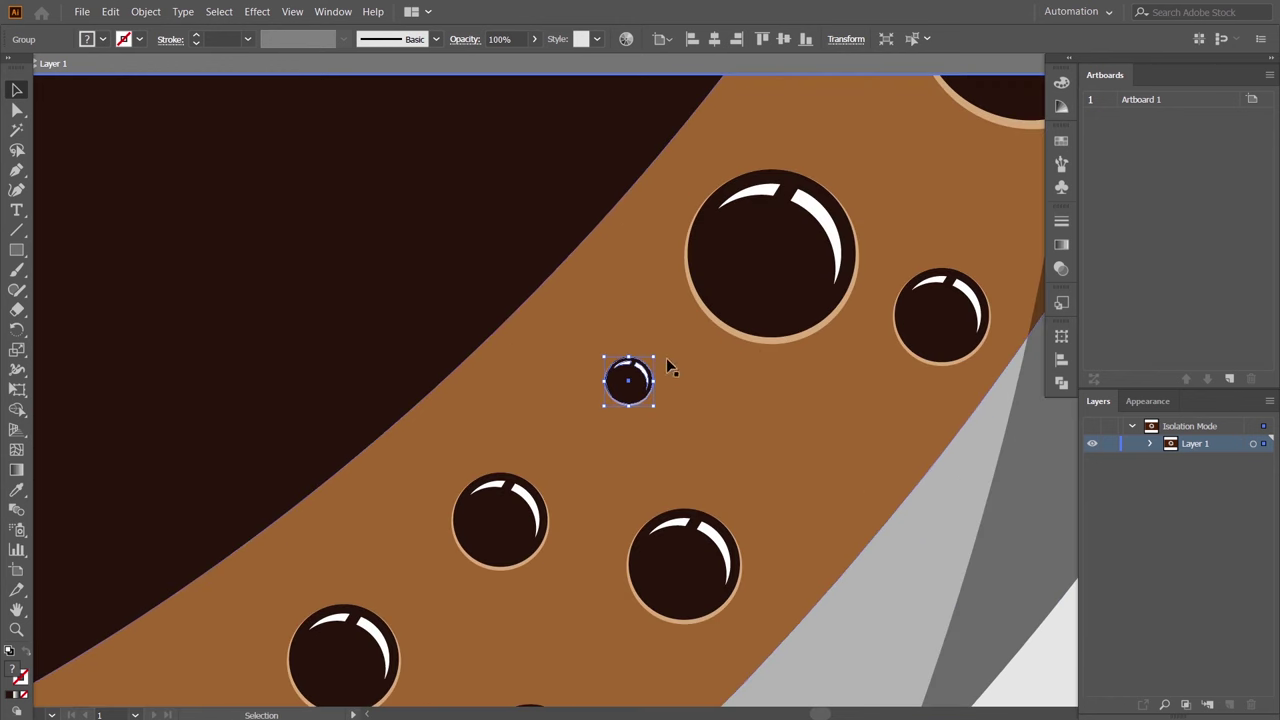
{"action": "mouse_move", "coordinate": [641, 397]}
{"action": "left_mouse_down"}
{"action": "mouse_move", "coordinate": [836, 437]}
{"action": "mouse_move", "coordinate": [930, 200]}
{"action": "left_mouse_up"}
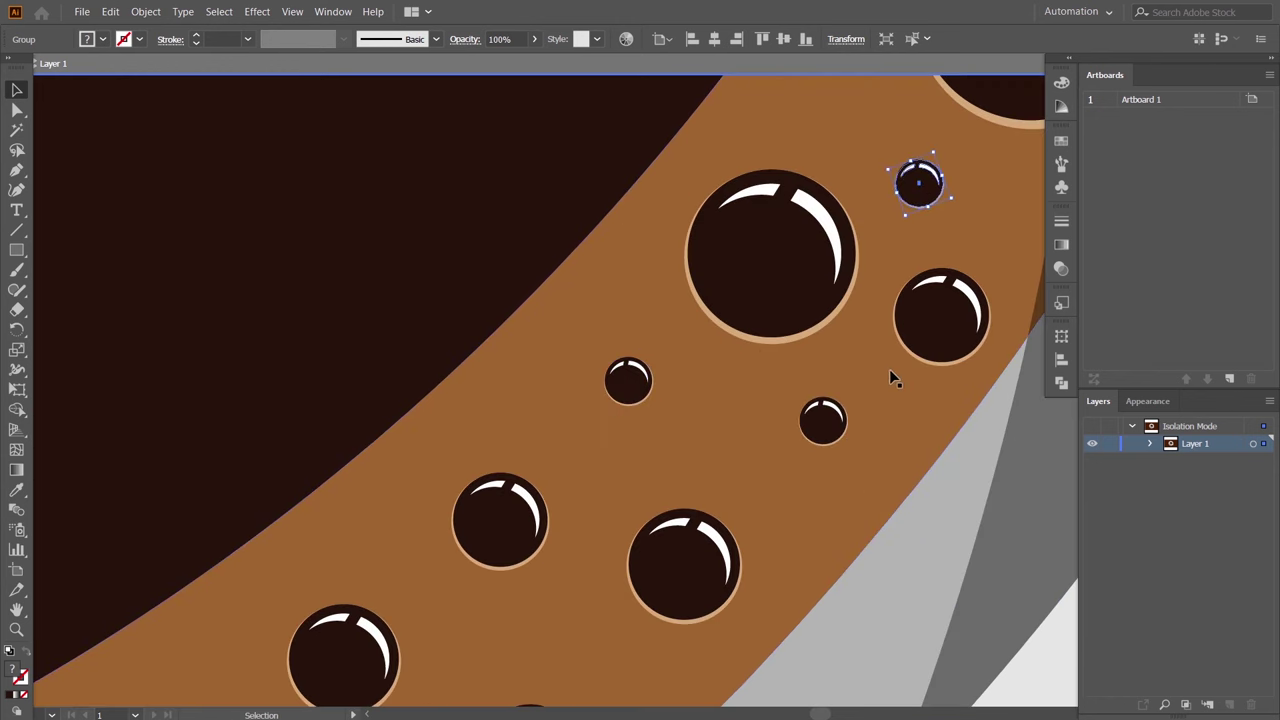
{"action": "key", "text": "ctrl+minus"}
{"action": "mouse_move", "coordinate": [629, 374]}
{"action": "left_mouse_down"}
{"action": "mouse_move", "coordinate": [634, 428]}
{"action": "mouse_move", "coordinate": [679, 292]}
{"action": "mouse_move", "coordinate": [762, 237]}
{"action": "mouse_move", "coordinate": [730, 192]}
{"action": "mouse_move", "coordinate": [749, 213]}
{"action": "left_mouse_up"}
Add bubble copies beside the large bubble and higher up the rim, then zoom out.
{"action": "left_click_drag", "start_coordinate": [749, 271], "coordinate": [744, 316]}
{"action": "left_click_drag", "start_coordinate": [777, 246], "coordinate": [781, 152]}
{"action": "scroll", "coordinate": [871, 266], "scroll_direction": "up", "scroll_amount": 3}
{"action": "left_click_drag", "start_coordinate": [707, 276], "coordinate": [743, 177]}
{"action": "scroll", "coordinate": [809, 263], "scroll_direction": "up", "scroll_amount": 3}
{"action": "left_click_drag", "start_coordinate": [744, 299], "coordinate": [727, 256]}
{"action": "left_click", "coordinate": [846, 480]}
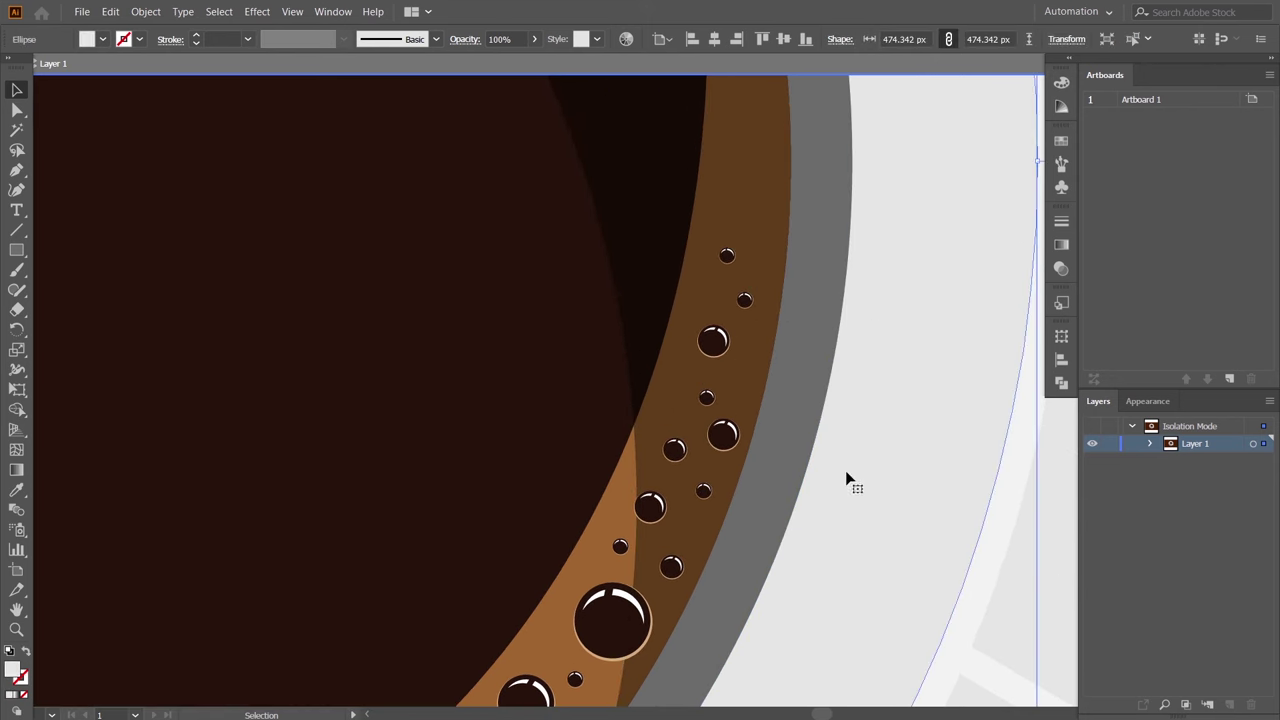
{"action": "key", "text": "ctrl+minus"}
{"action": "key", "text": "ctrl+minus"}
{"action": "key", "text": "ctrl+minus"}
{"action": "key", "text": "ctrl+minus"}
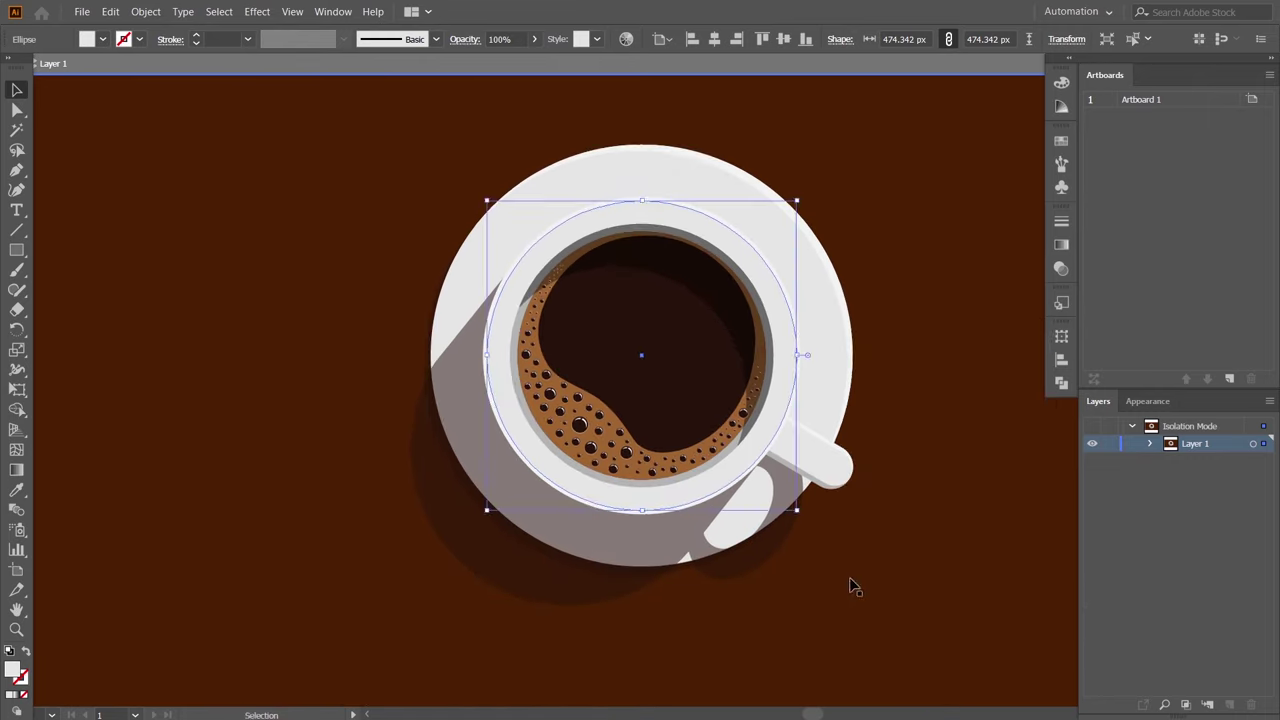
Change the stacking order of the translucent shadow path over the coffee via Arrange.
{"action": "key", "text": "ctrl+plus"}
{"action": "key", "text": "ctrl+plus"}
{"action": "scroll", "coordinate": [778, 550], "scroll_direction": "down", "scroll_amount": 4}
{"action": "left_click", "coordinate": [772, 500]}
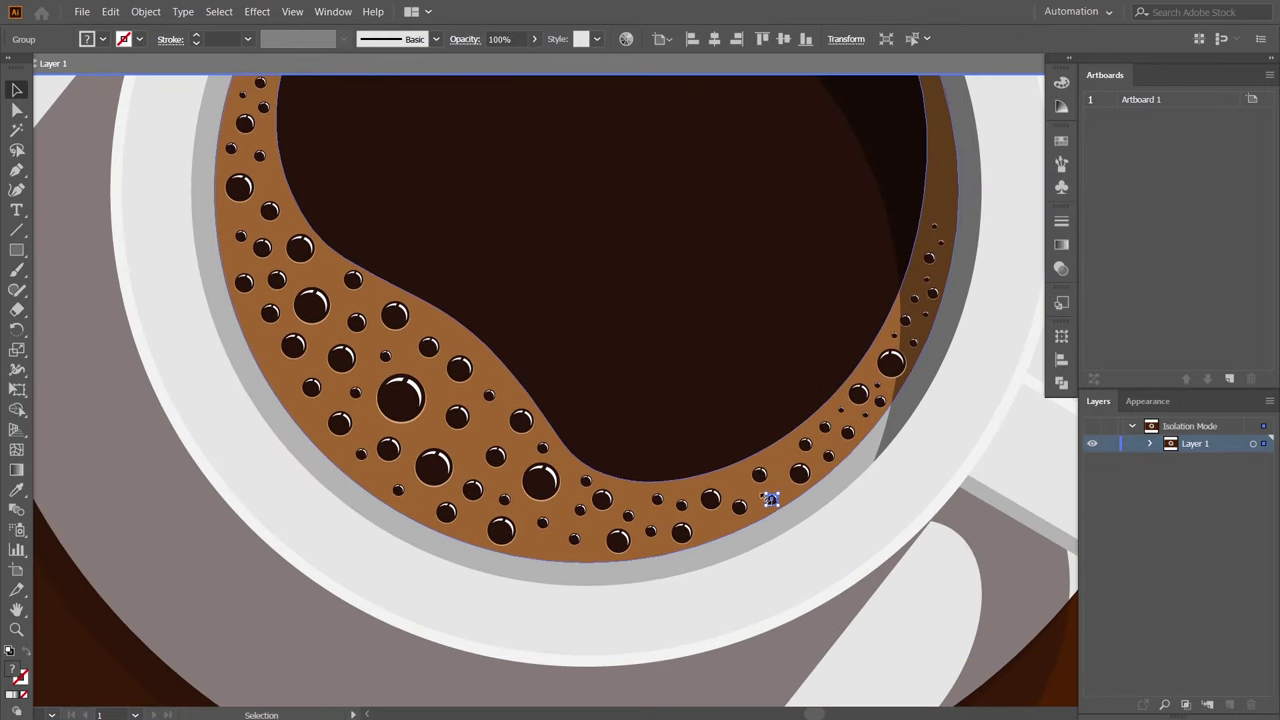
{"action": "left_click_drag", "start_coordinate": [771, 499], "coordinate": [771, 499]}
{"action": "left_click", "coordinate": [826, 528]}
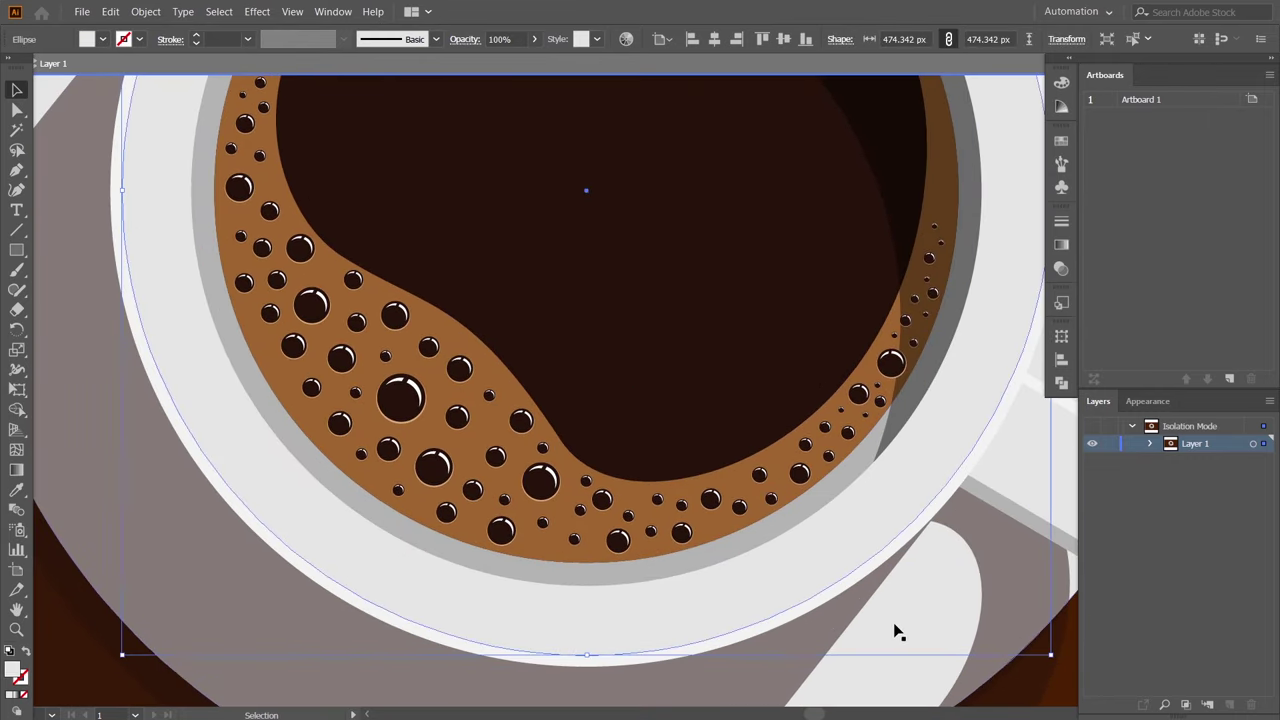
{"action": "scroll", "coordinate": [789, 531], "scroll_direction": "down", "scroll_amount": 3}
{"action": "scroll", "coordinate": [723, 337], "scroll_direction": "down", "scroll_amount": 1}
{"action": "right_click", "coordinate": [722, 331]}
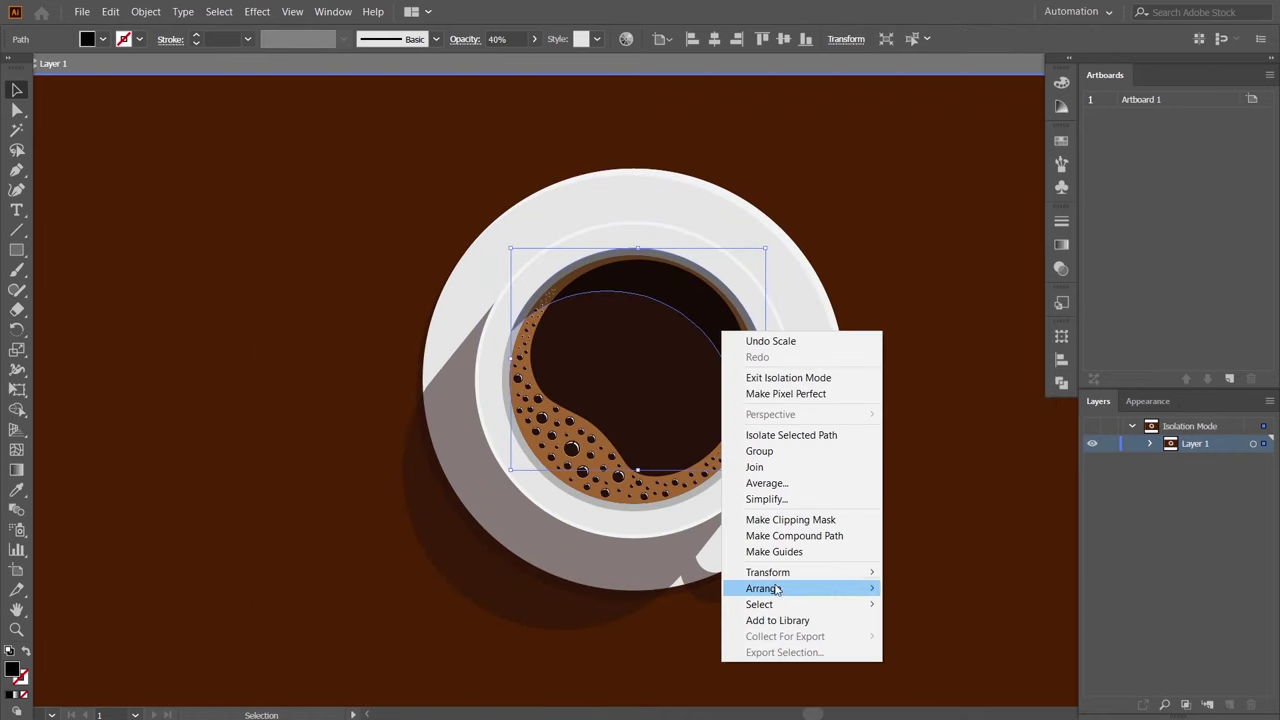
{"action": "left_click", "coordinate": [900, 586]}
{"action": "left_click", "coordinate": [900, 500]}
{"action": "scroll", "coordinate": [768, 597], "scroll_direction": "up", "scroll_amount": 1}
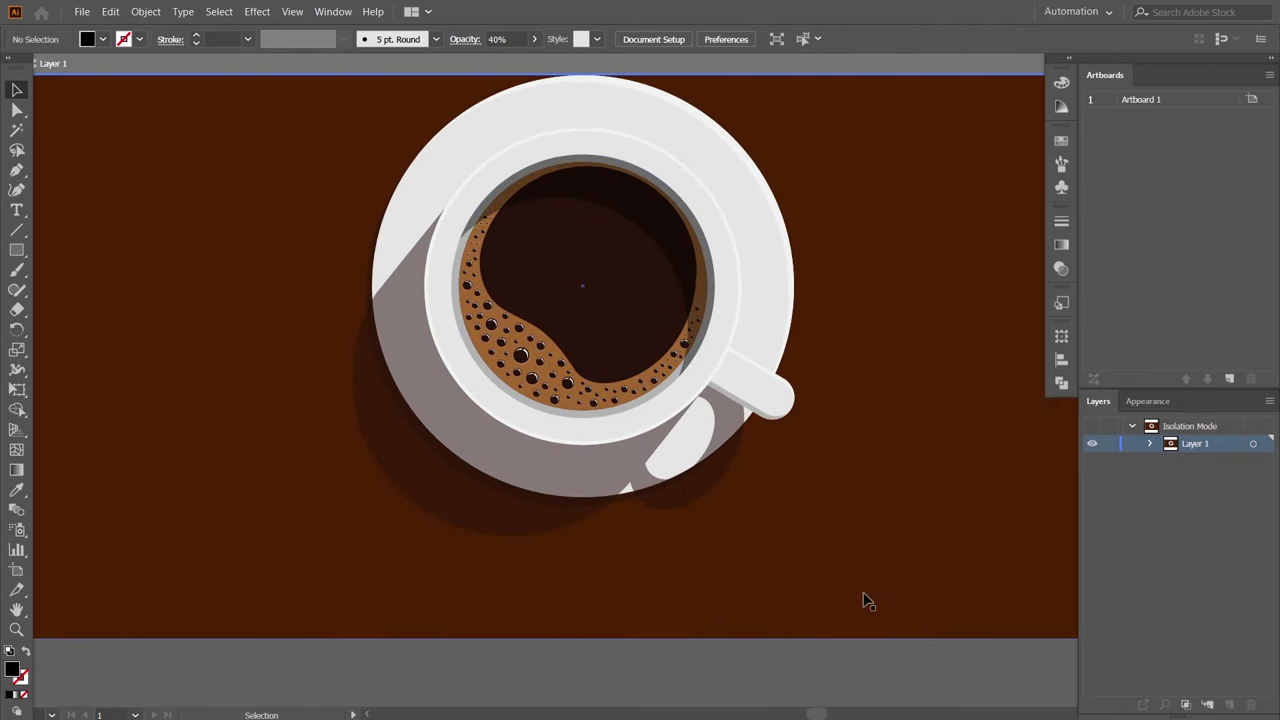
{"action": "scroll", "coordinate": [826, 588], "scroll_direction": "down", "scroll_amount": 3}
Exit isolation mode back to the whole layer and select the brown background.
{"action": "double_click", "coordinate": [117, 115]}
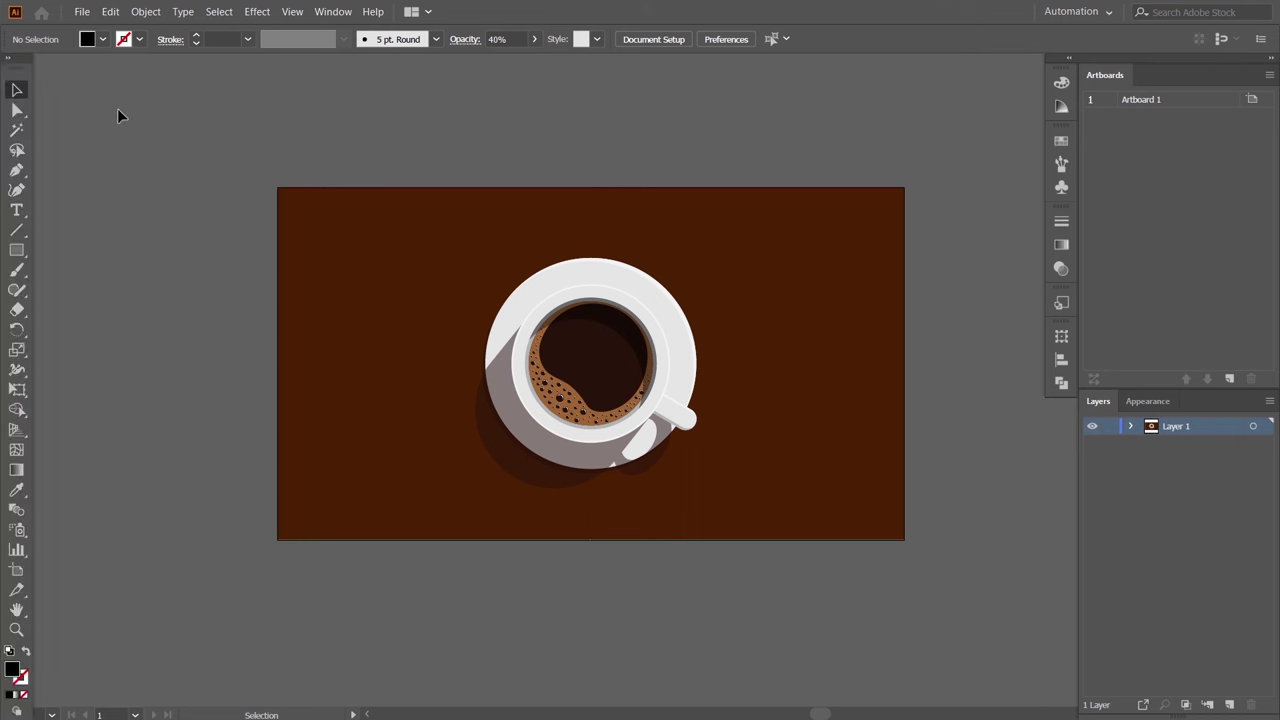
{"action": "left_click", "coordinate": [8, 64]}
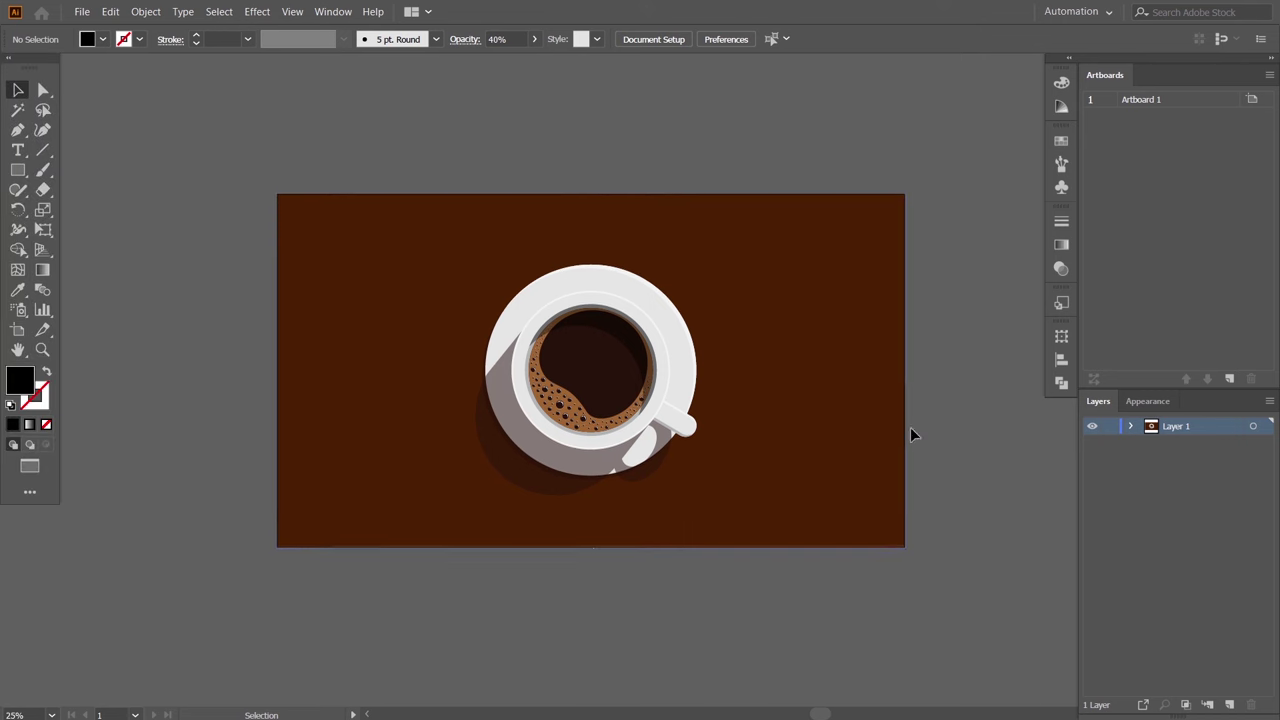
{"action": "scroll", "coordinate": [900, 420], "scroll_direction": "up", "scroll_amount": 1}
{"action": "scroll", "coordinate": [880, 450], "scroll_direction": "up", "scroll_amount": 1}
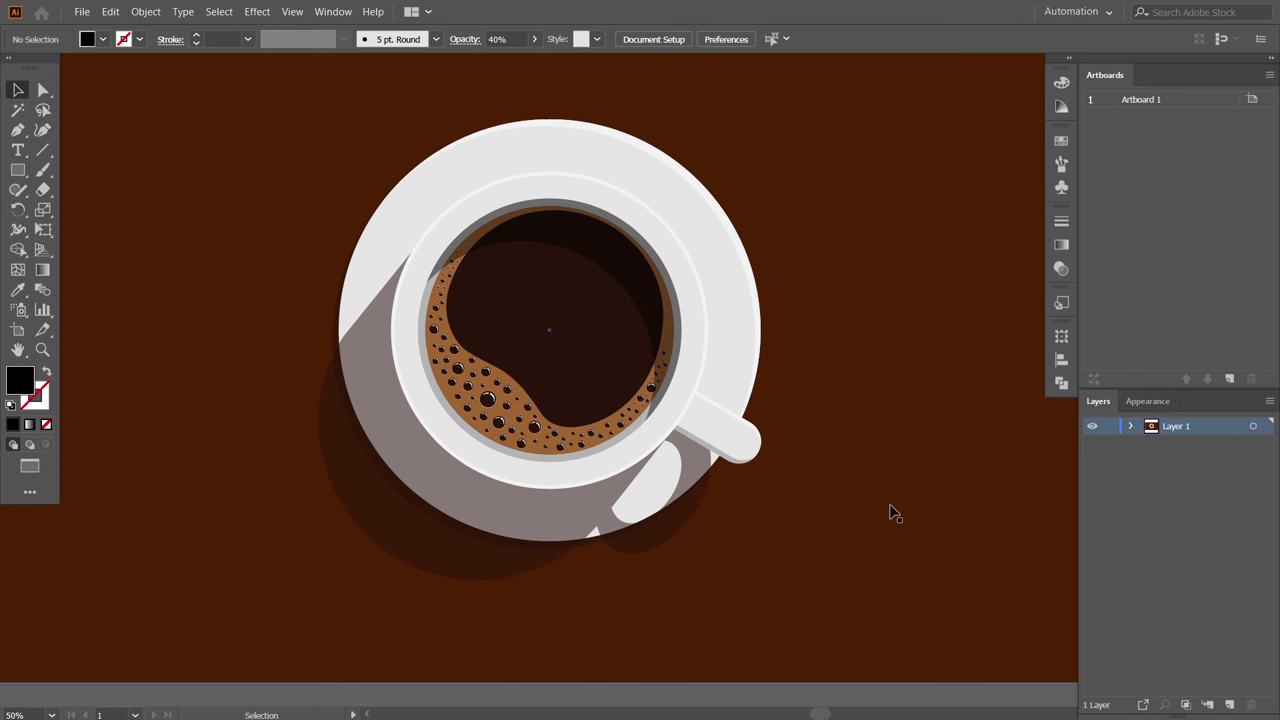
{"action": "left_click", "coordinate": [975, 530]}
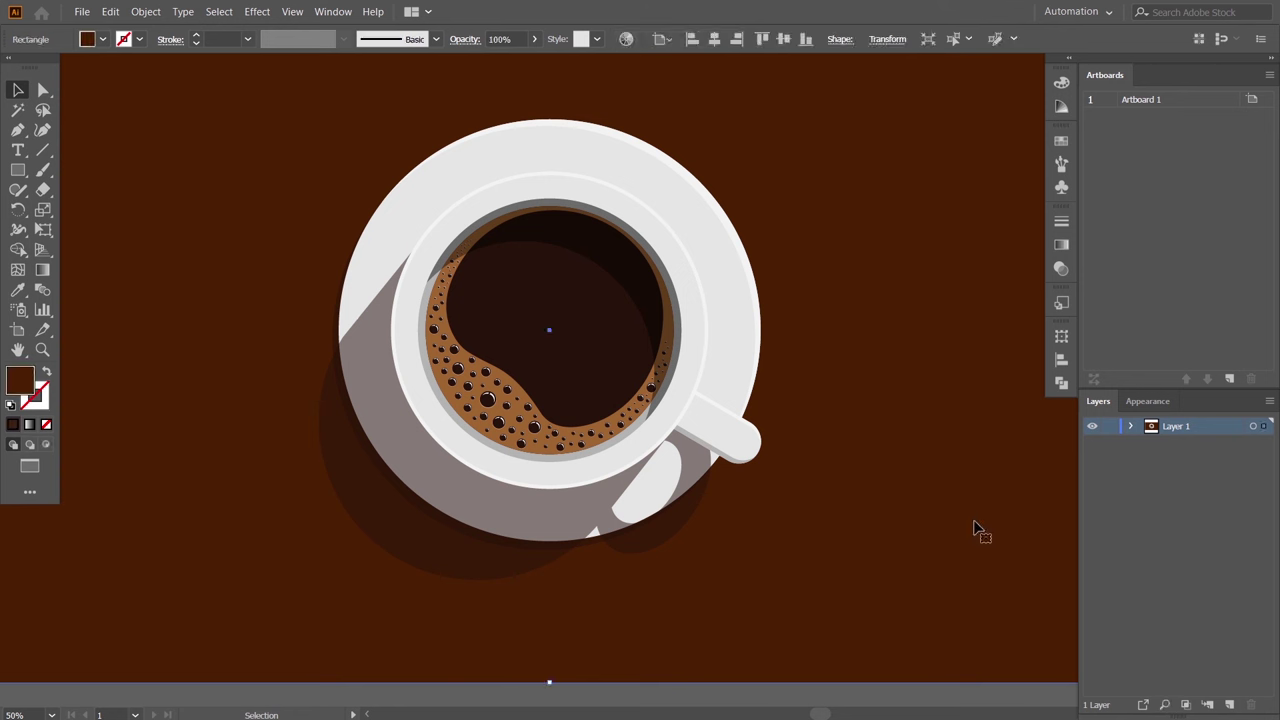
Set the cup's cast shadow opacity to 70% in the Transparency panel.
{"action": "left_click", "coordinate": [549, 522]}
{"action": "key", "text": "shift+F6"}
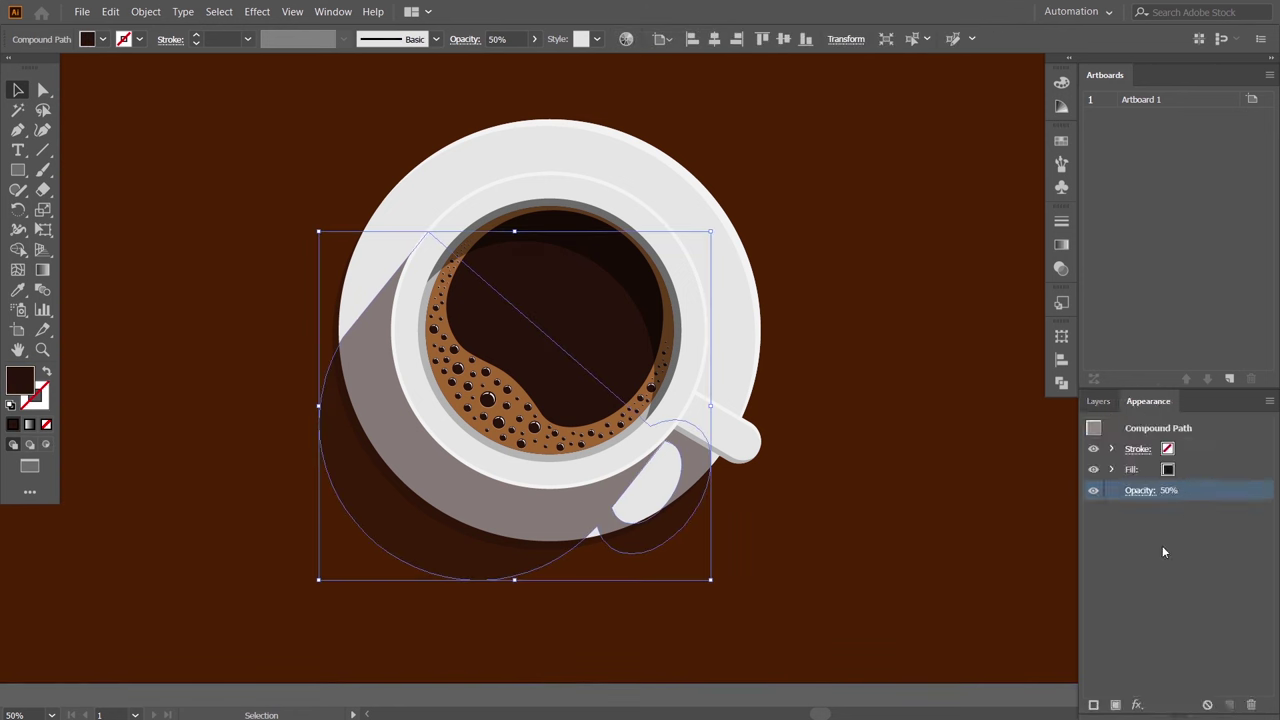
{"action": "left_click", "coordinate": [1168, 491]}
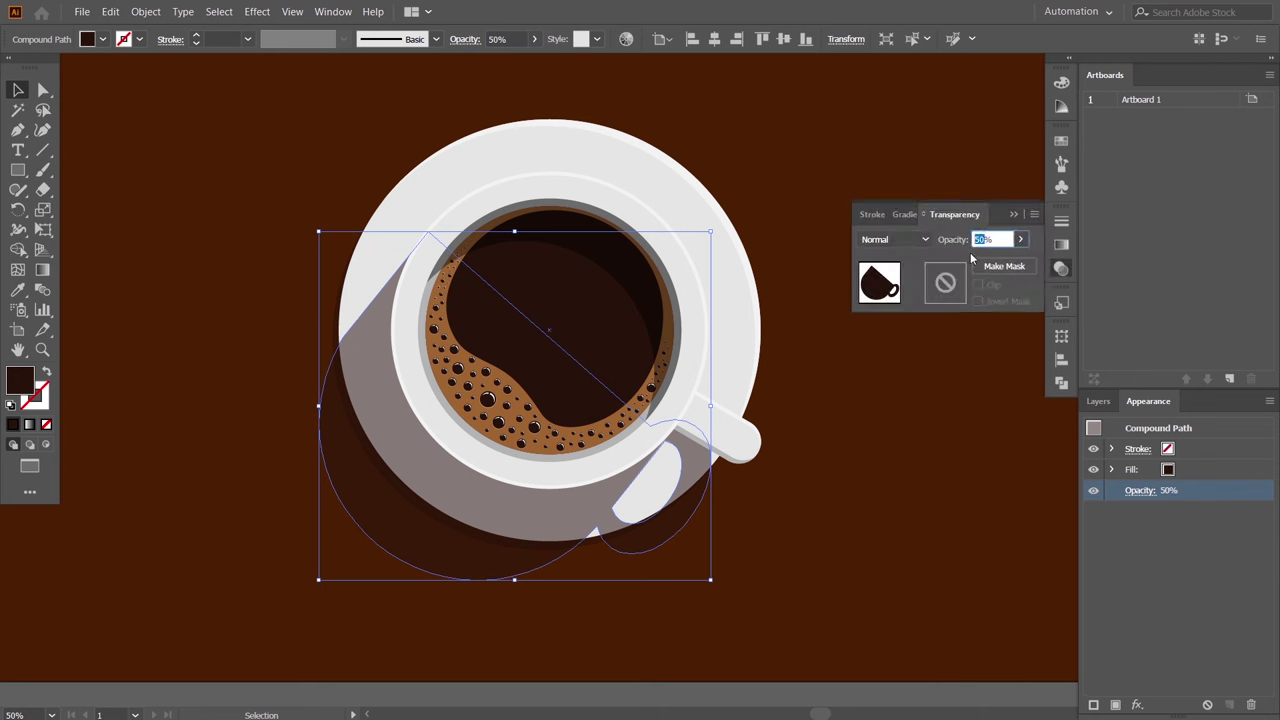
{"action": "type", "text": "60"}
{"action": "key", "text": "Return"}
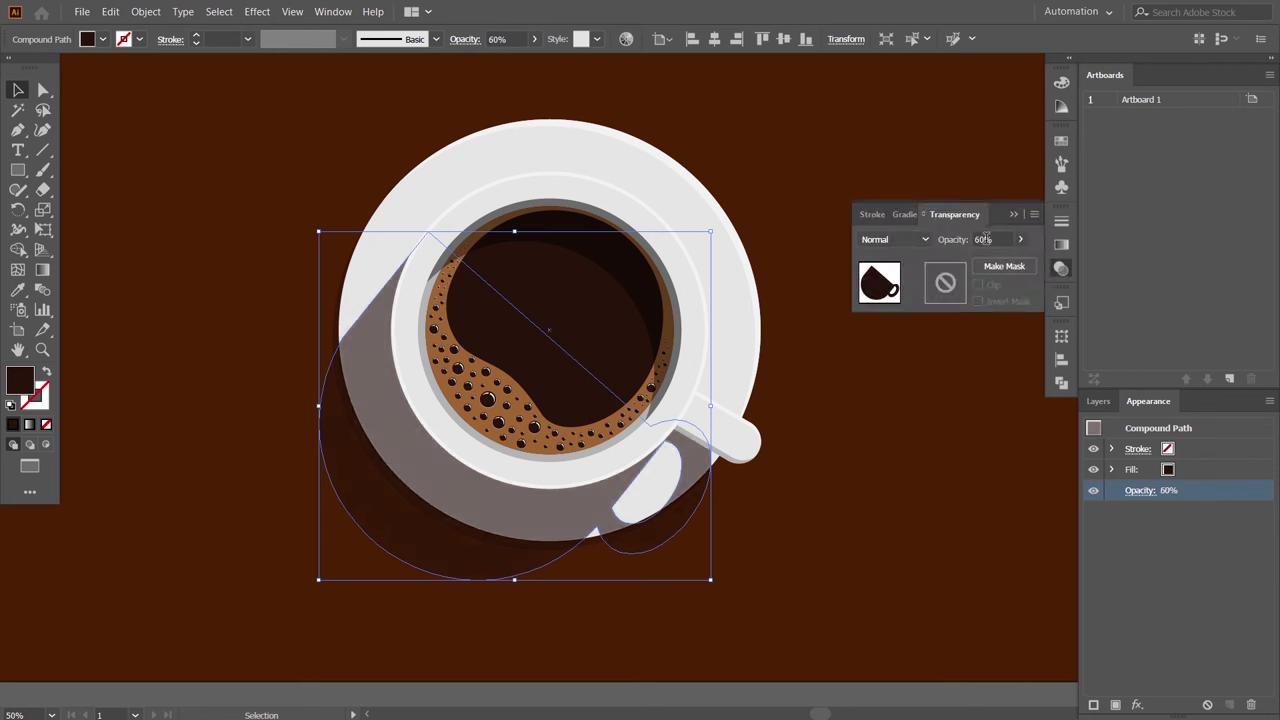
{"action": "type", "text": "70"}
{"action": "key", "text": "Return"}
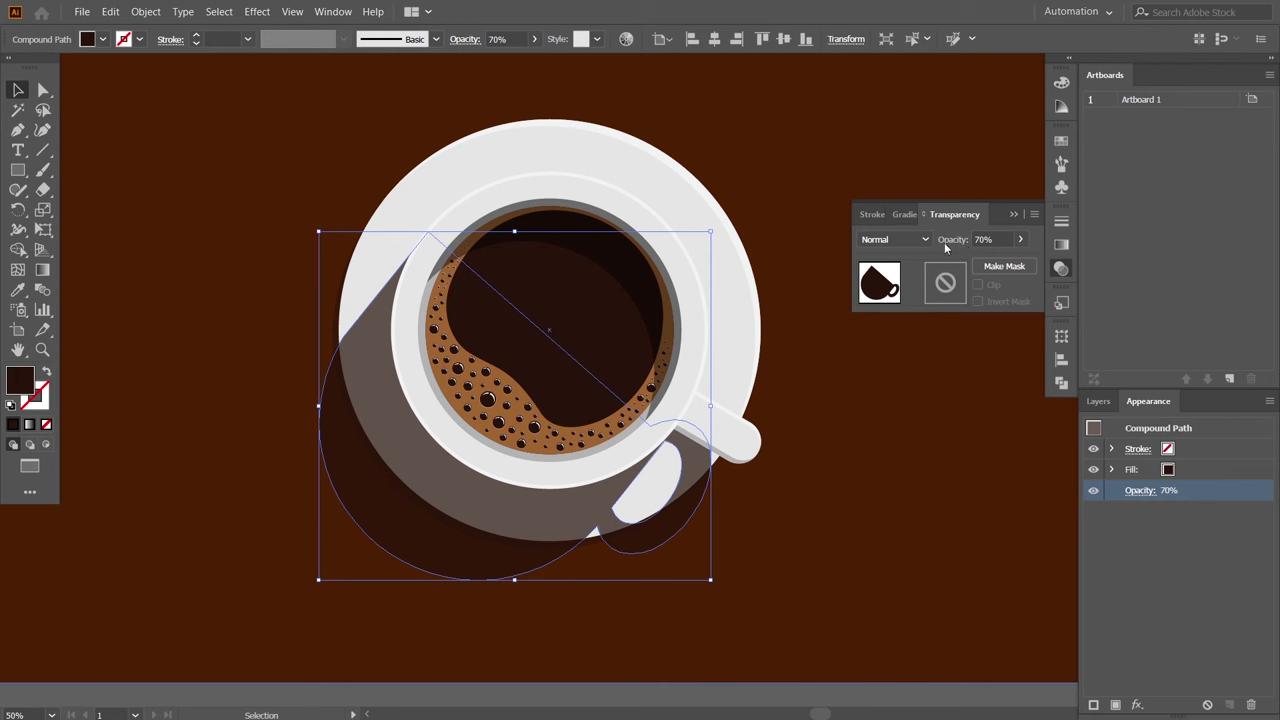
{"action": "left_click", "coordinate": [980, 470]}
{"action": "scroll", "coordinate": [866, 463], "scroll_direction": "down", "scroll_amount": 2}
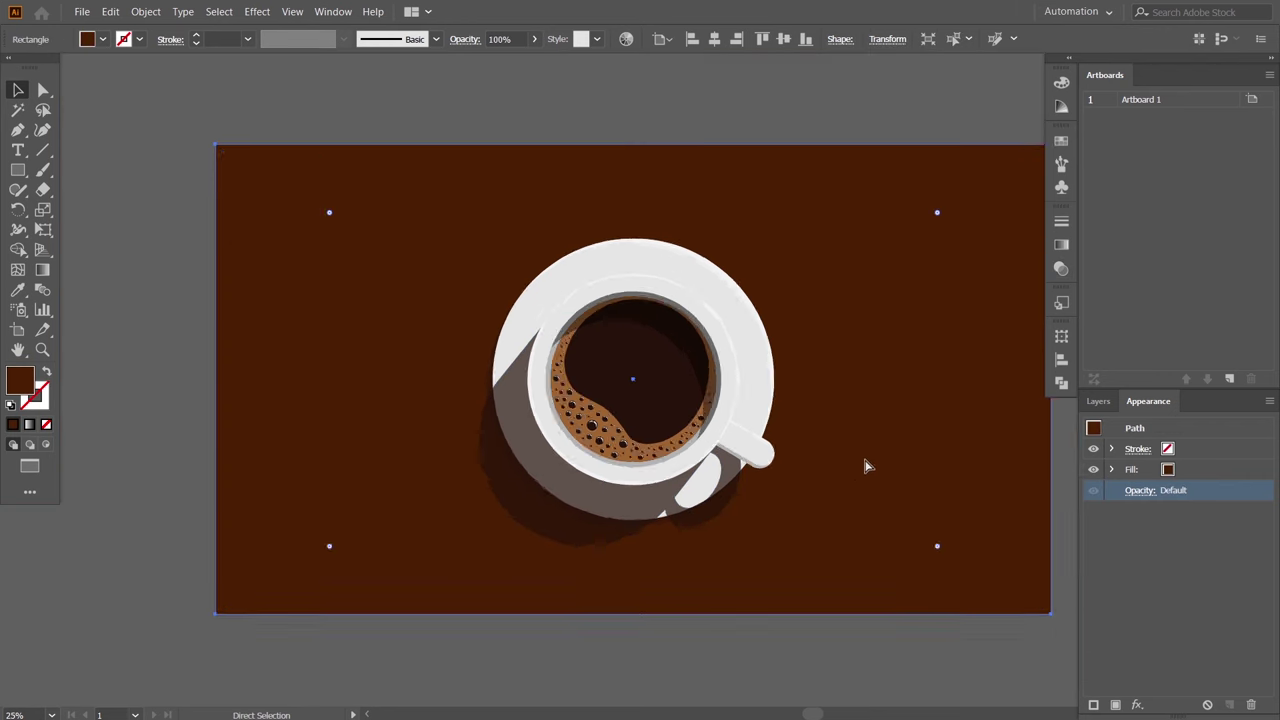
Select the dark brown background rectangle and lock it under Layer 1 in the Layers panel.
{"action": "scroll", "coordinate": [974, 520], "scroll_direction": "down", "scroll_amount": 2}
{"action": "scroll", "coordinate": [1029, 569], "scroll_direction": "up", "scroll_amount": 2}
{"action": "left_click", "coordinate": [974, 597]}
{"action": "scroll", "coordinate": [934, 574], "scroll_direction": "up", "scroll_amount": 1}
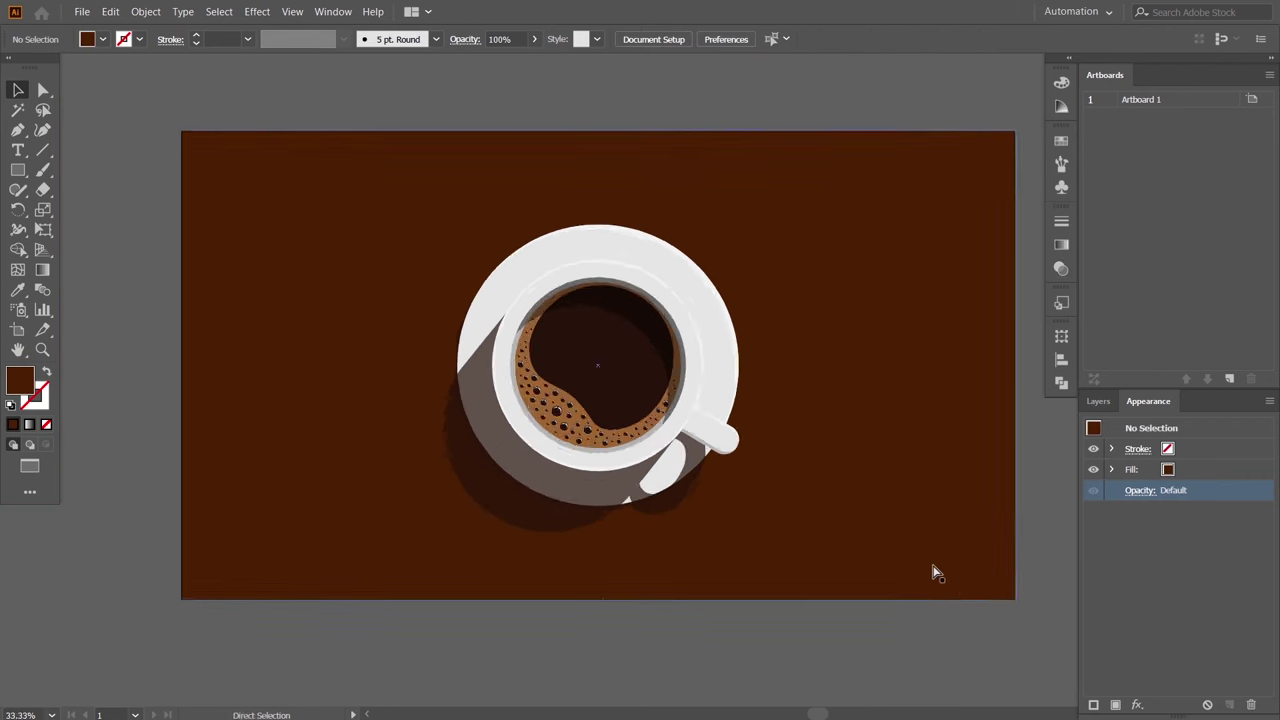
{"action": "scroll", "coordinate": [920, 500], "scroll_direction": "up", "scroll_amount": 1}
{"action": "left_click", "coordinate": [966, 597]}
{"action": "left_click", "coordinate": [1100, 402]}
{"action": "left_click", "coordinate": [1108, 426]}
{"action": "left_click_drag", "start_coordinate": [1266, 534], "coordinate": [1276, 704]}
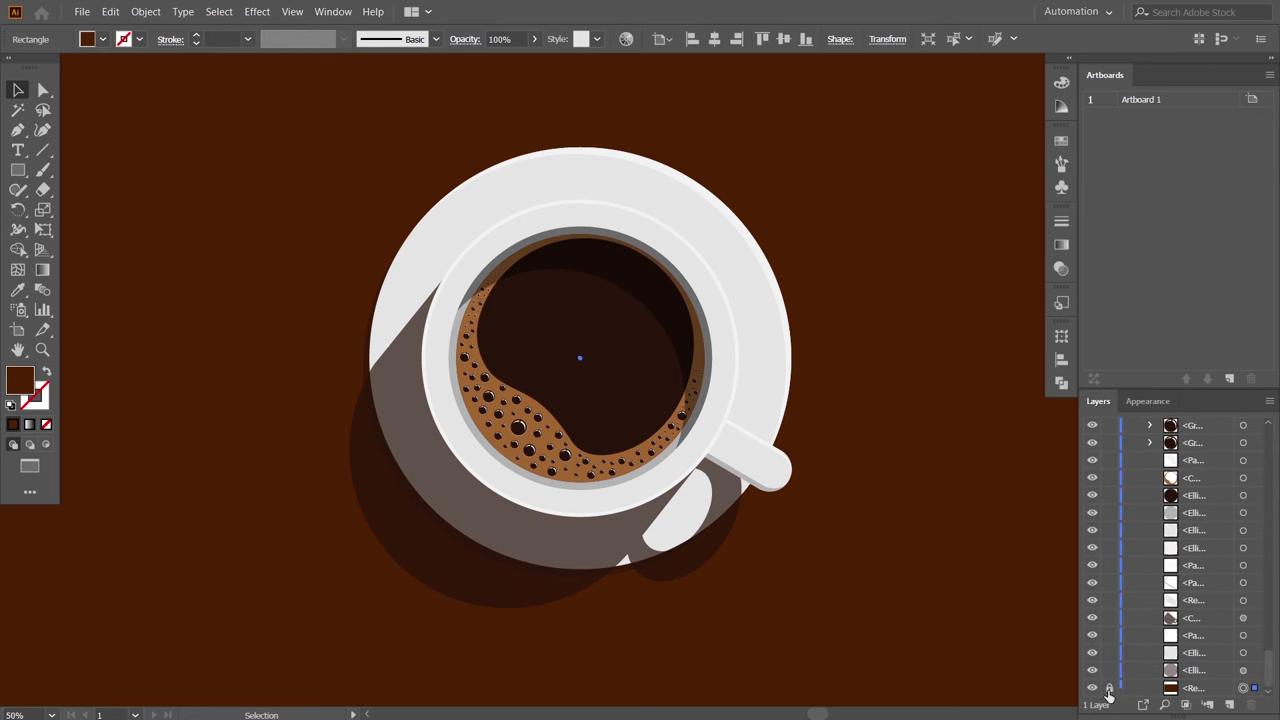
{"action": "left_click", "coordinate": [1108, 688]}
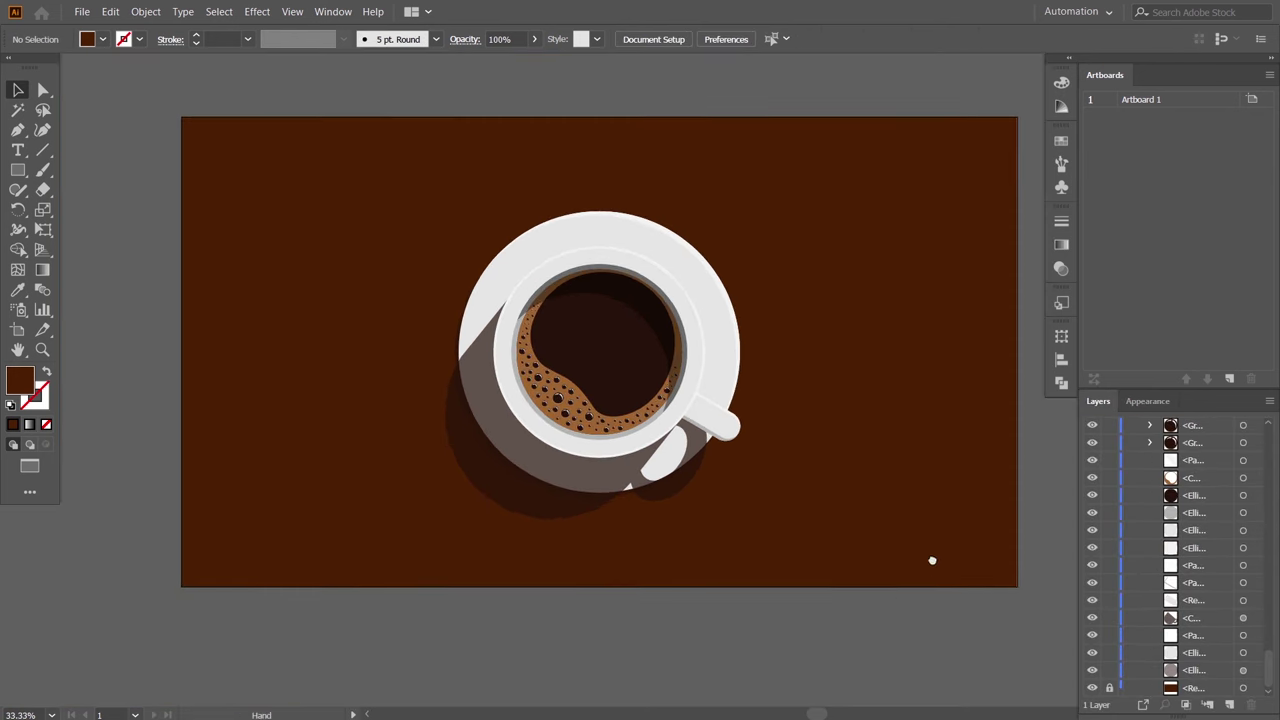